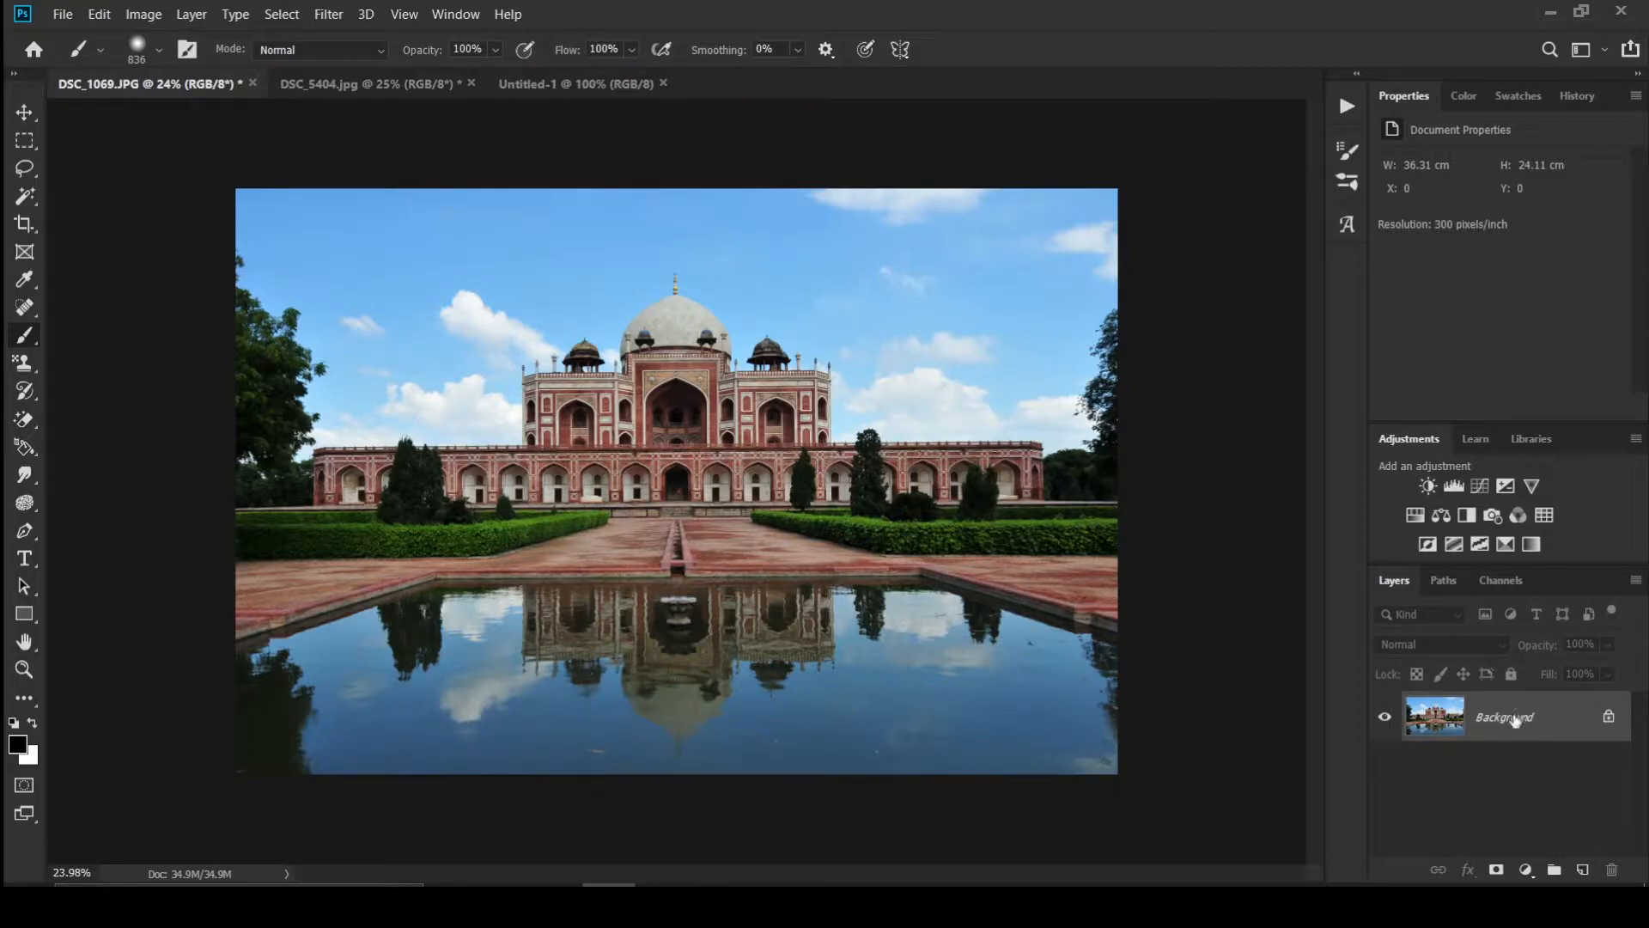
Step: Duplicate the Background layer and add a Brightness/Contrast adjustment layer above the copy
drag(1547, 717, 1581, 869)
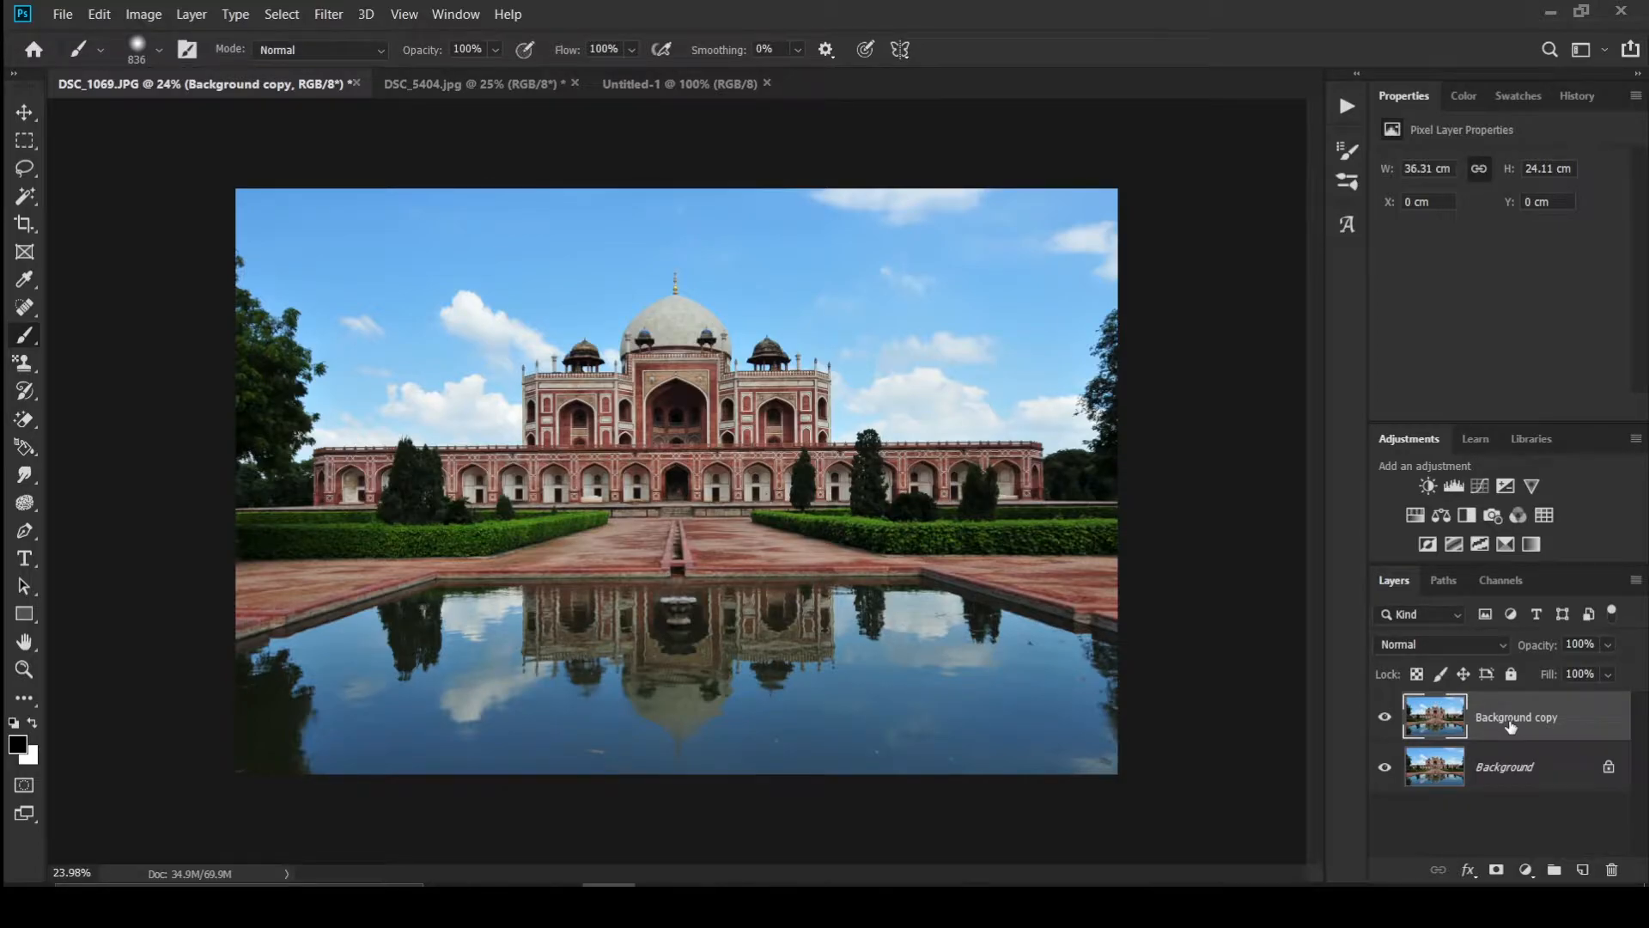
click(1428, 487)
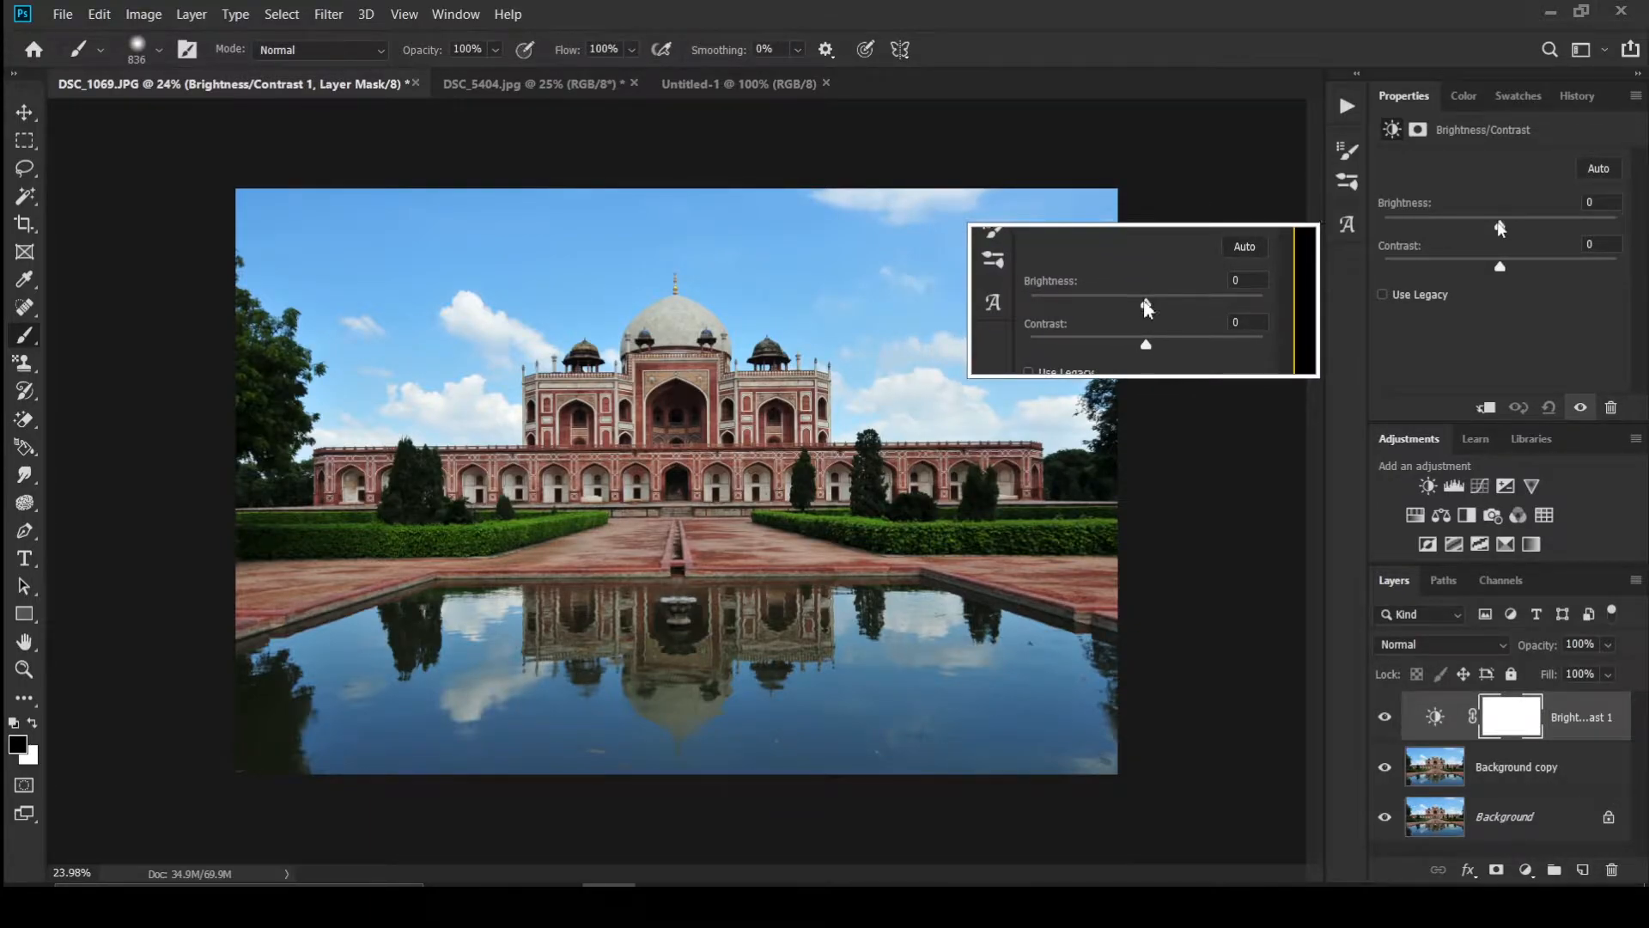
Step: Set the adjustment's brightness to 5 and contrast to 30, and compare the photo with the adjustment hidden and shown
mouse_move(1500, 230)
mouse_down()
mouse_move(1544, 232)
mouse_move(1457, 233)
mouse_move(1503, 235)
mouse_up()
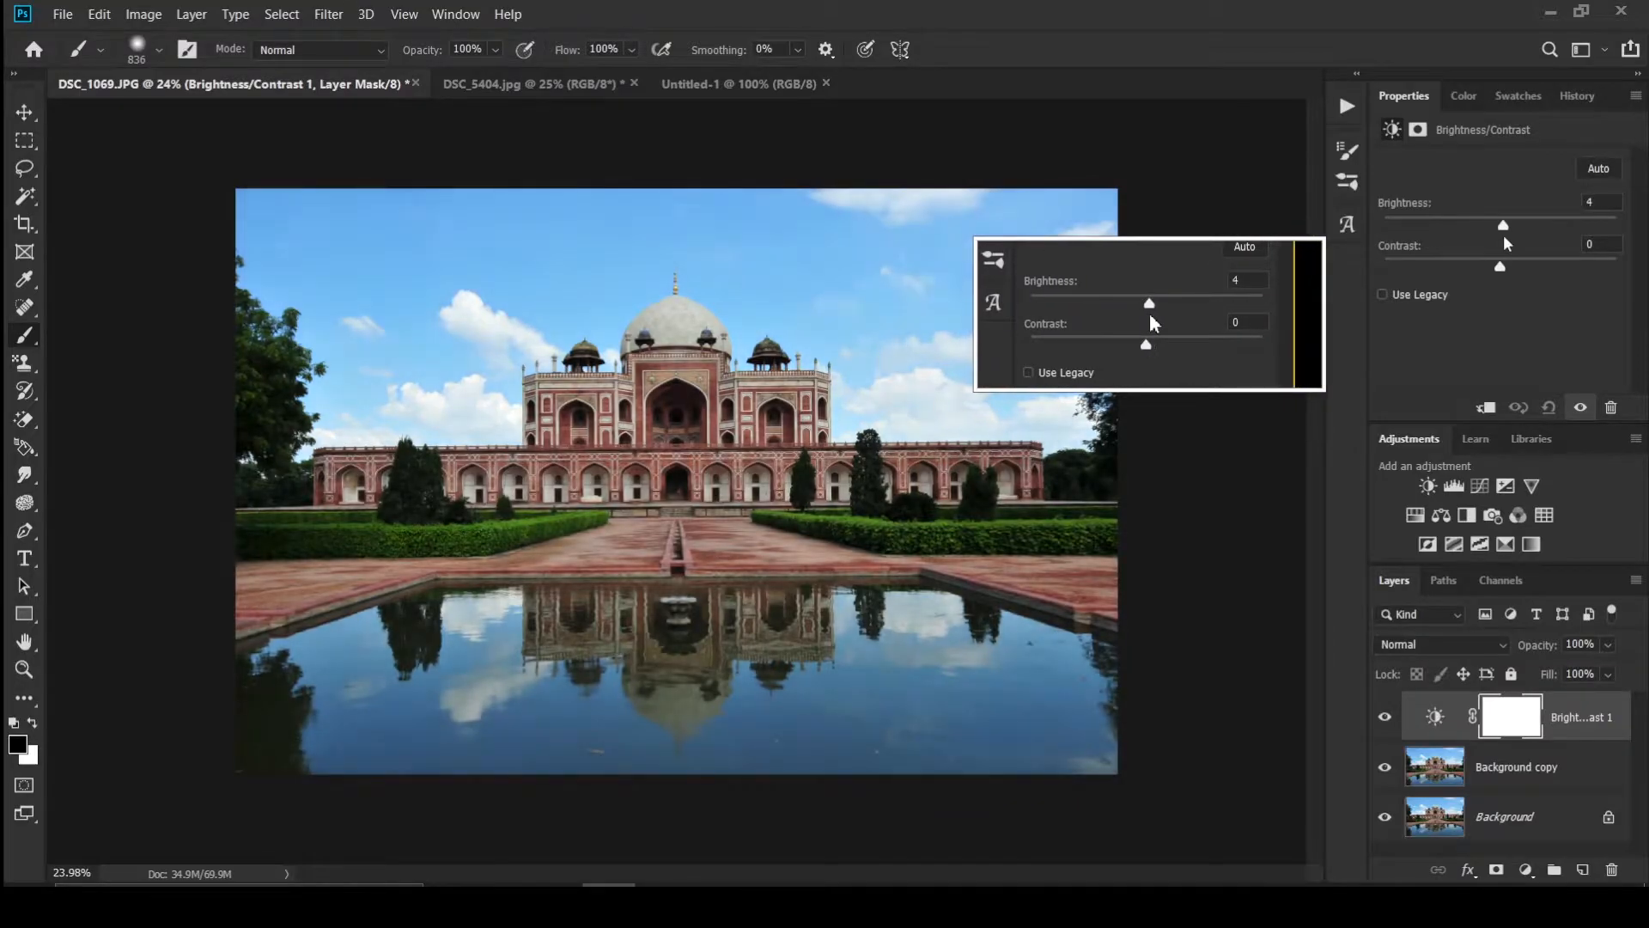
drag(1605, 203, 1505, 212)
text(5)
key(Return)
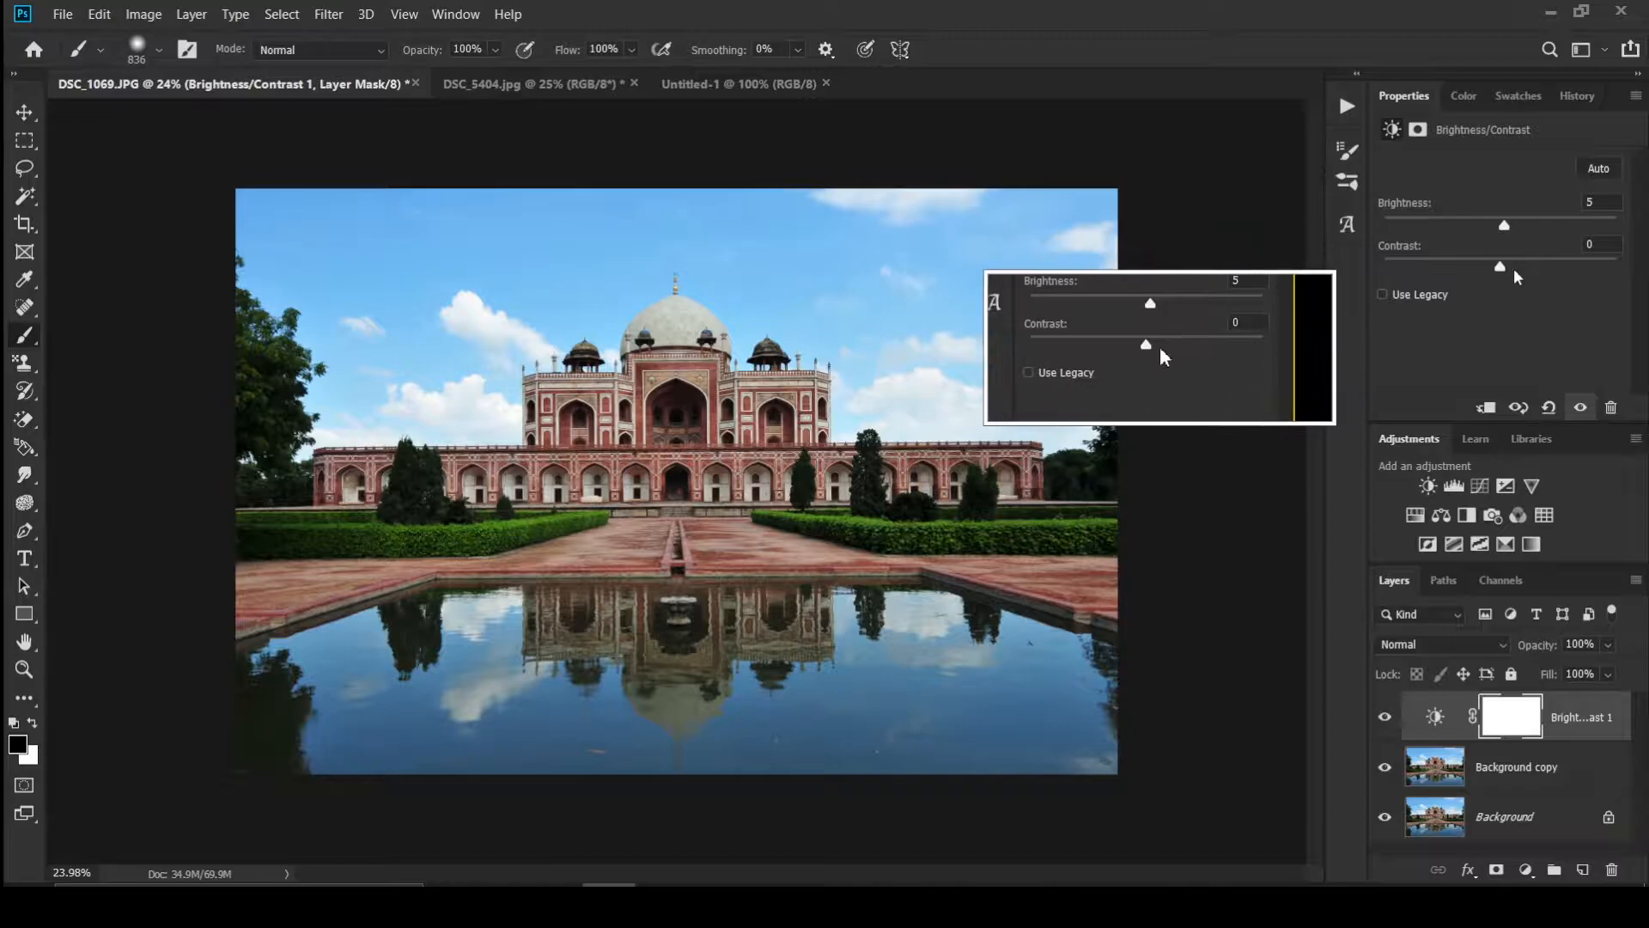
mouse_move(1512, 262)
mouse_down()
mouse_move(1538, 265)
mouse_move(1402, 272)
mouse_move(1534, 271)
mouse_up()
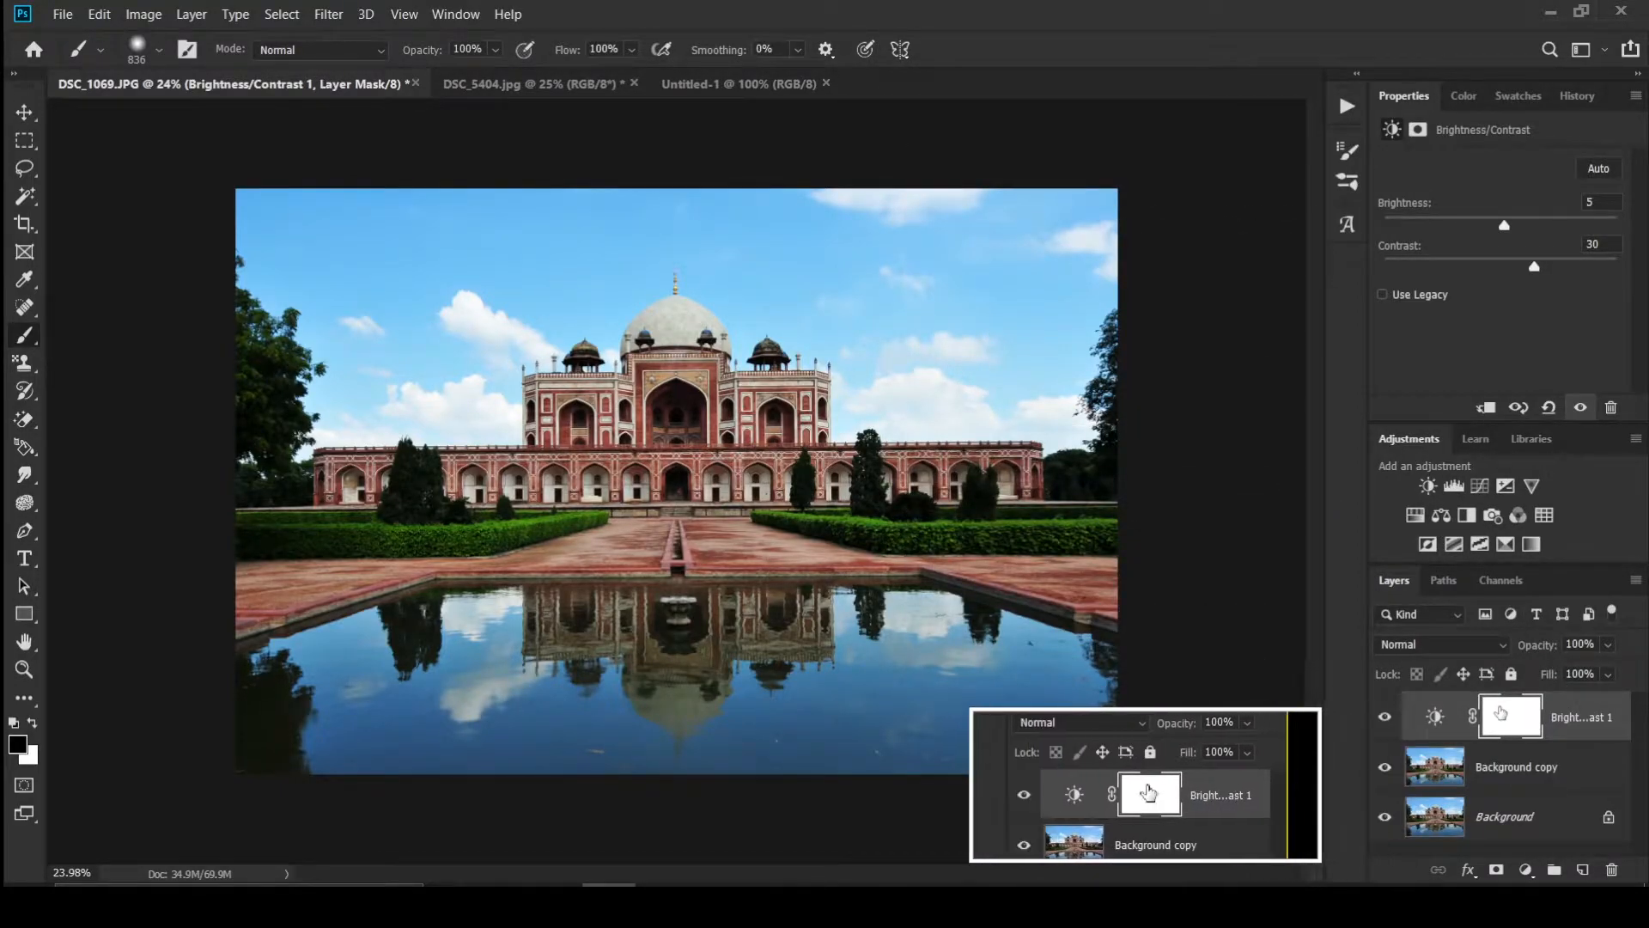
click(1385, 716)
click(1386, 716)
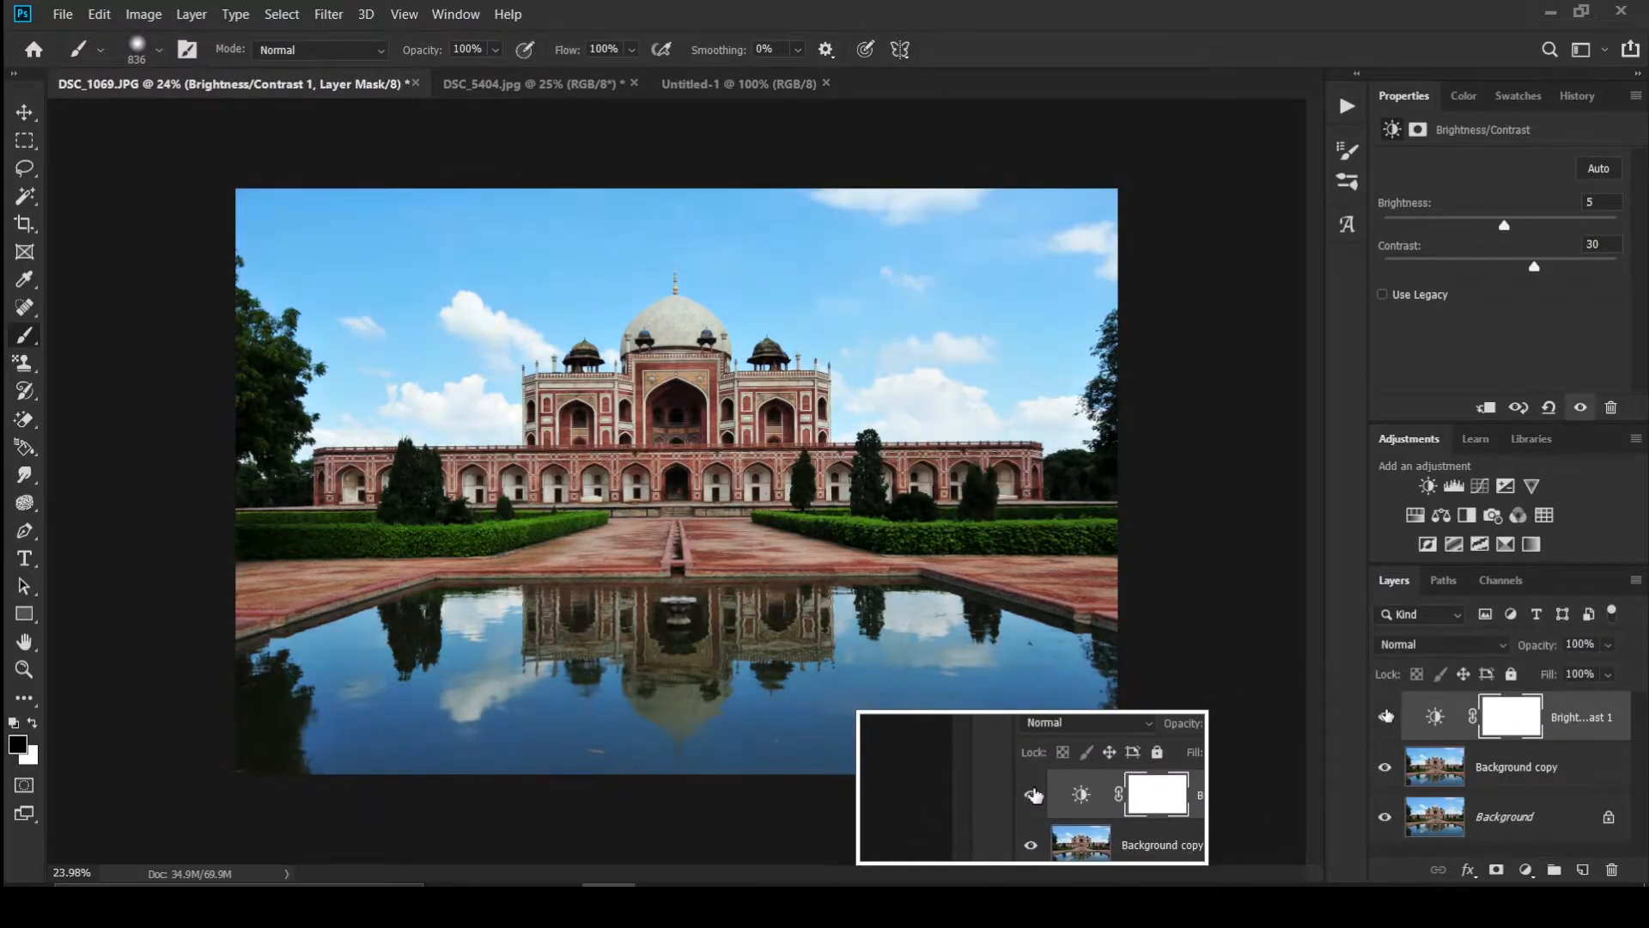
Step: Delete the Brightness/Contrast adjustment layer and undo the deletion
drag(1605, 714, 1536, 715)
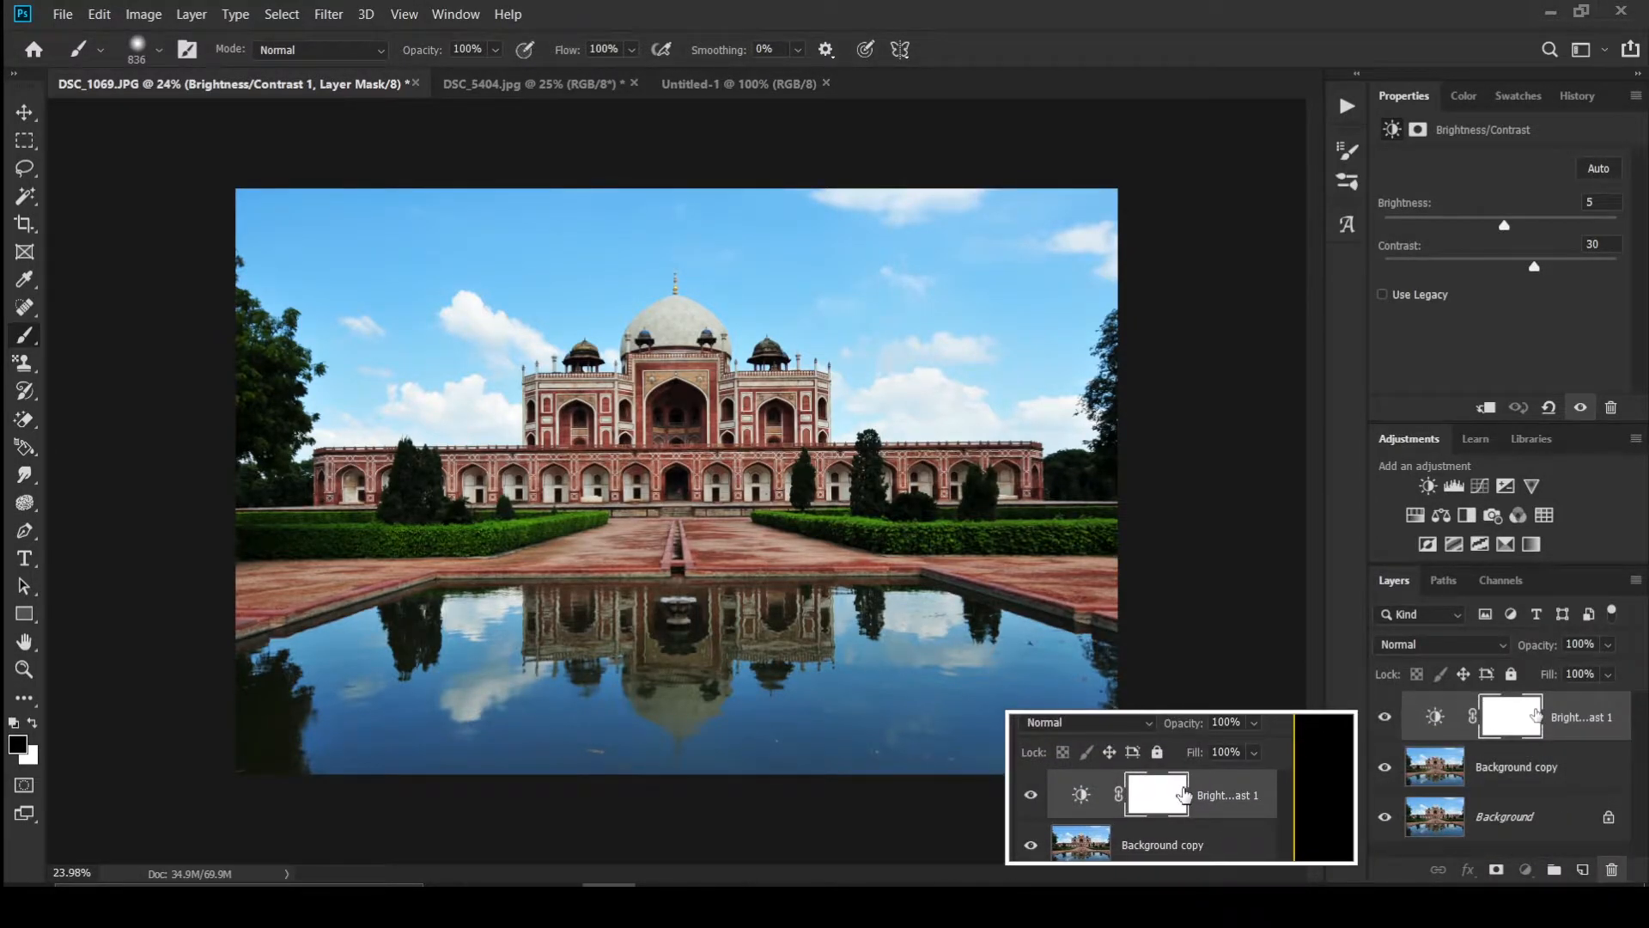
click(1569, 718)
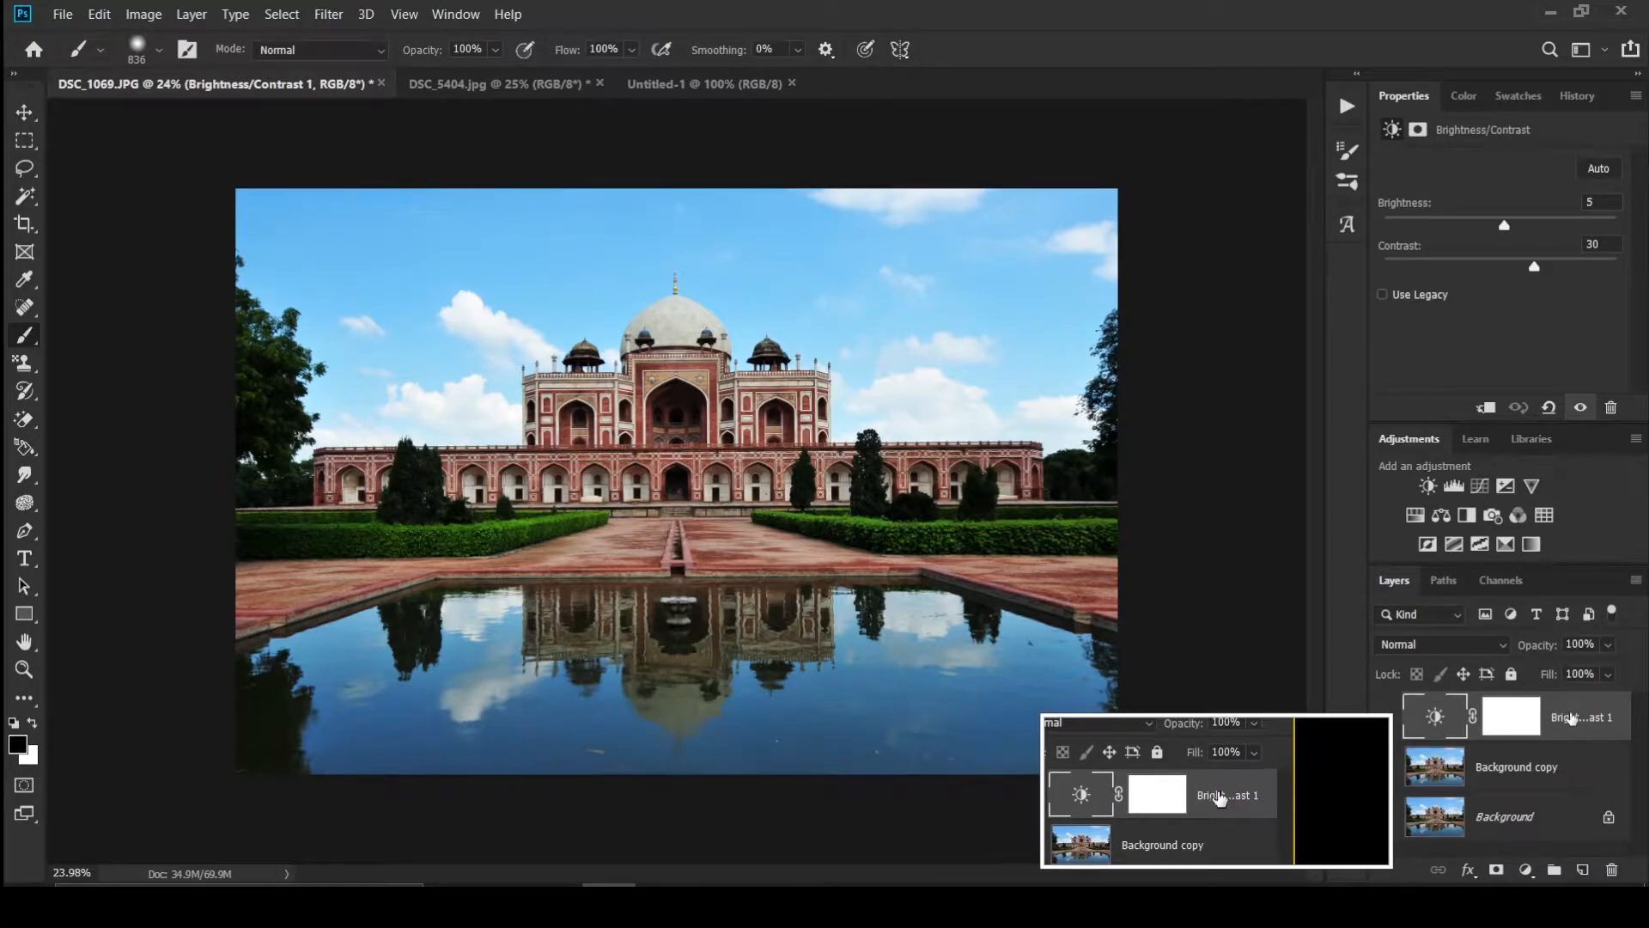
key(Delete)
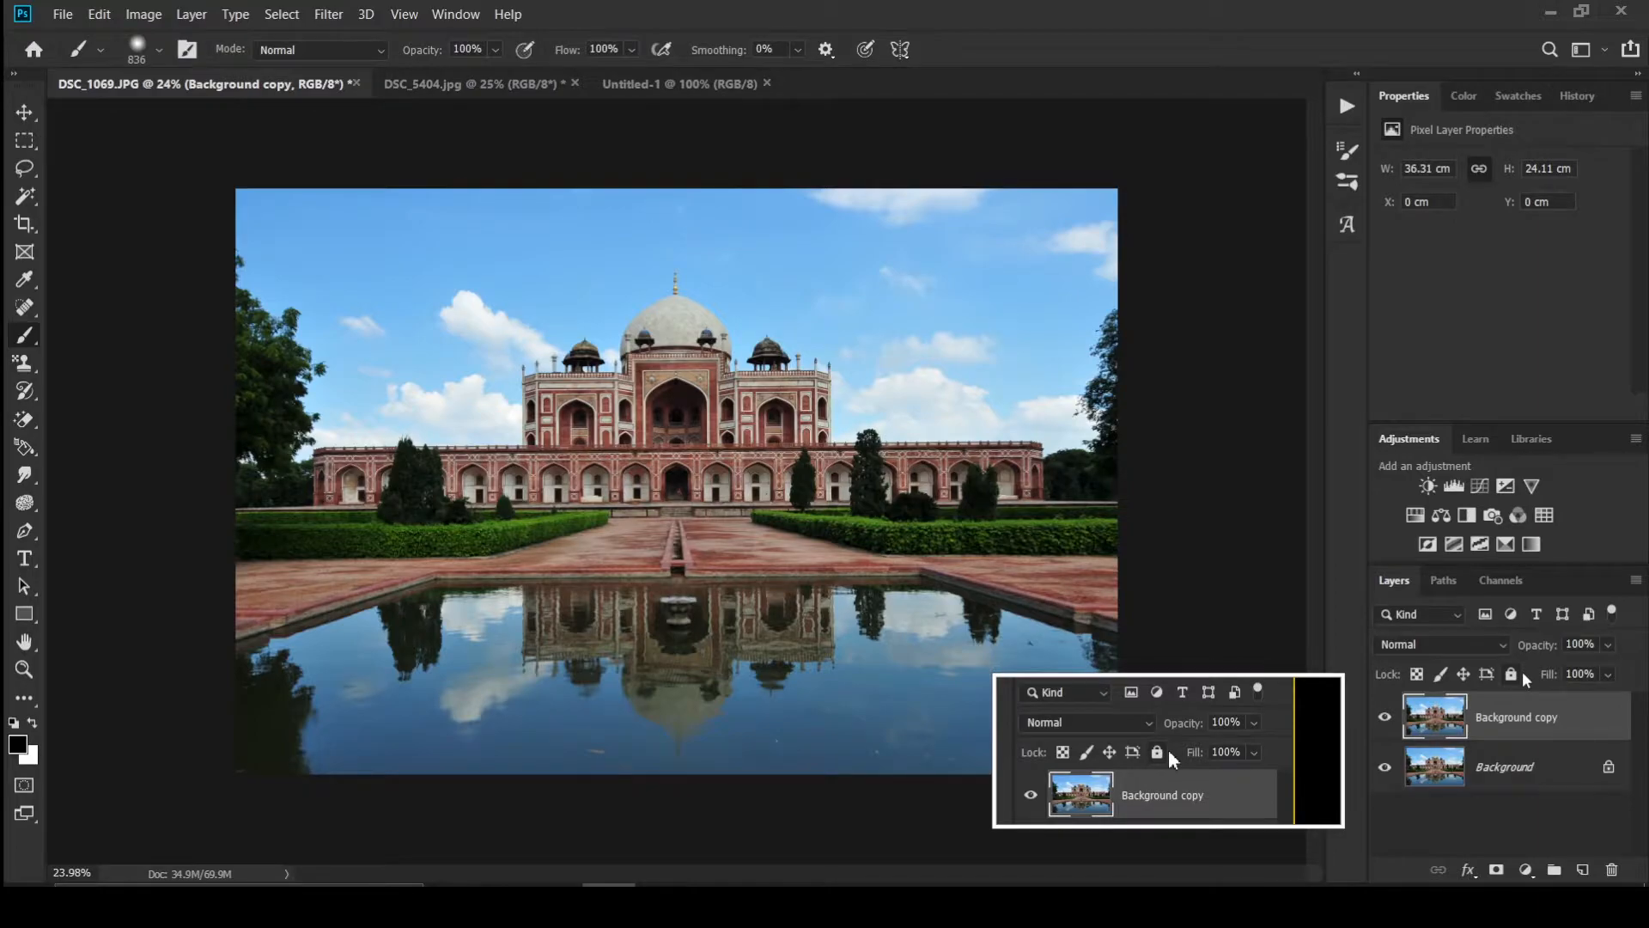
key(ctrl+z)
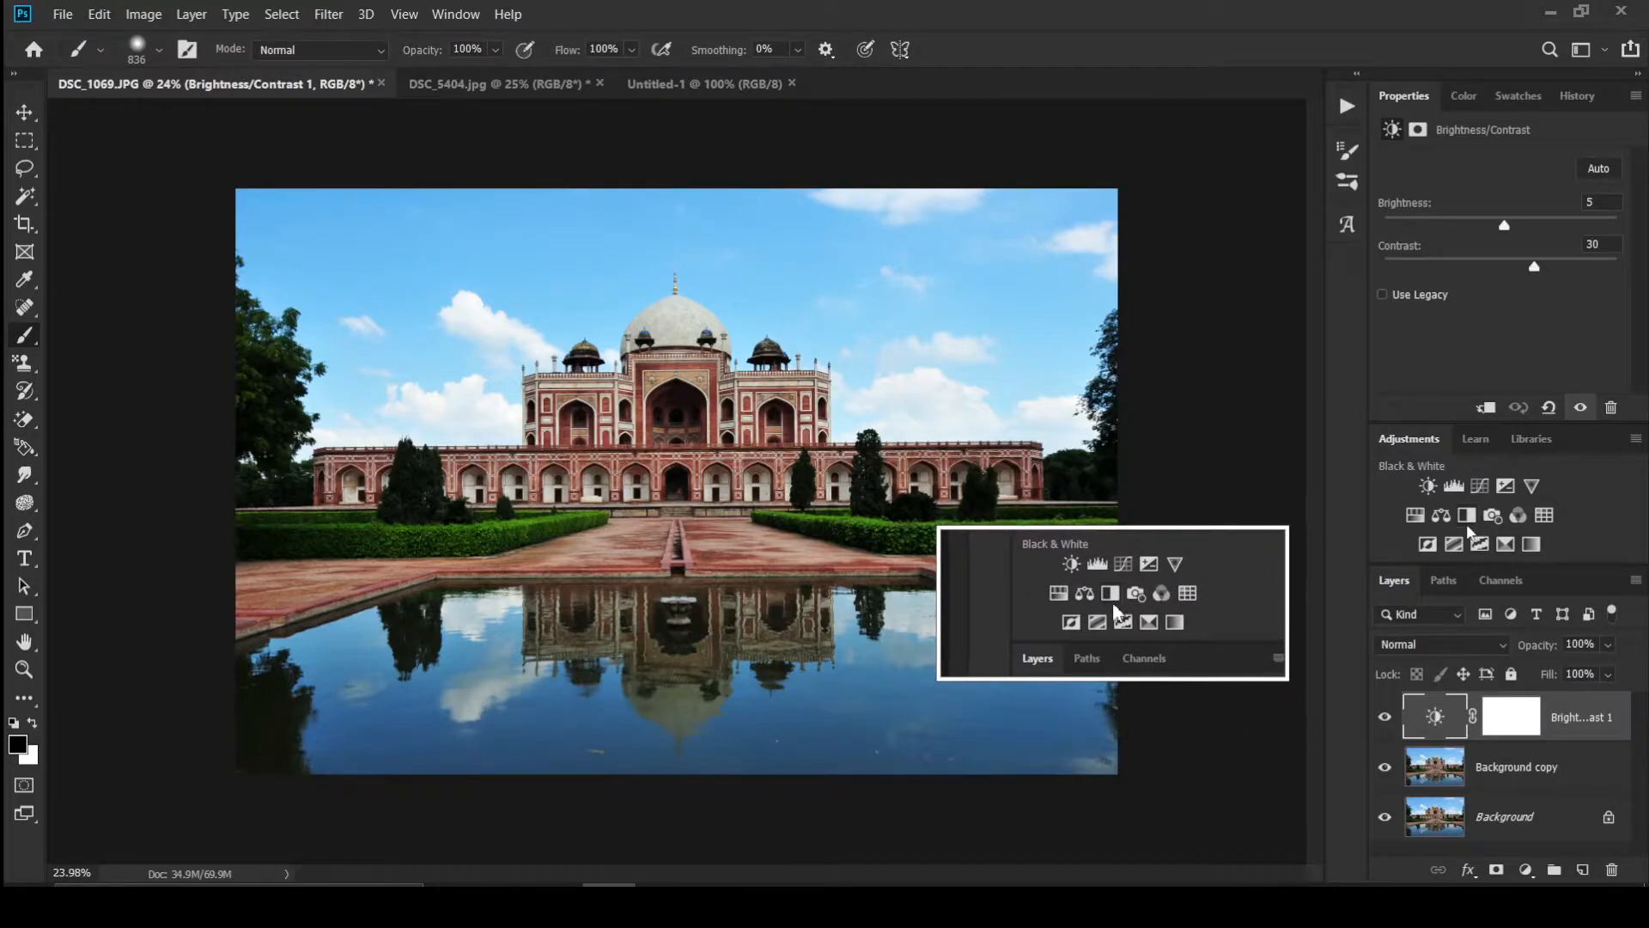
Step: Add a Levels adjustment layer above the Brightness/Contrast layer, keeping it on the RGB channel
click(1454, 493)
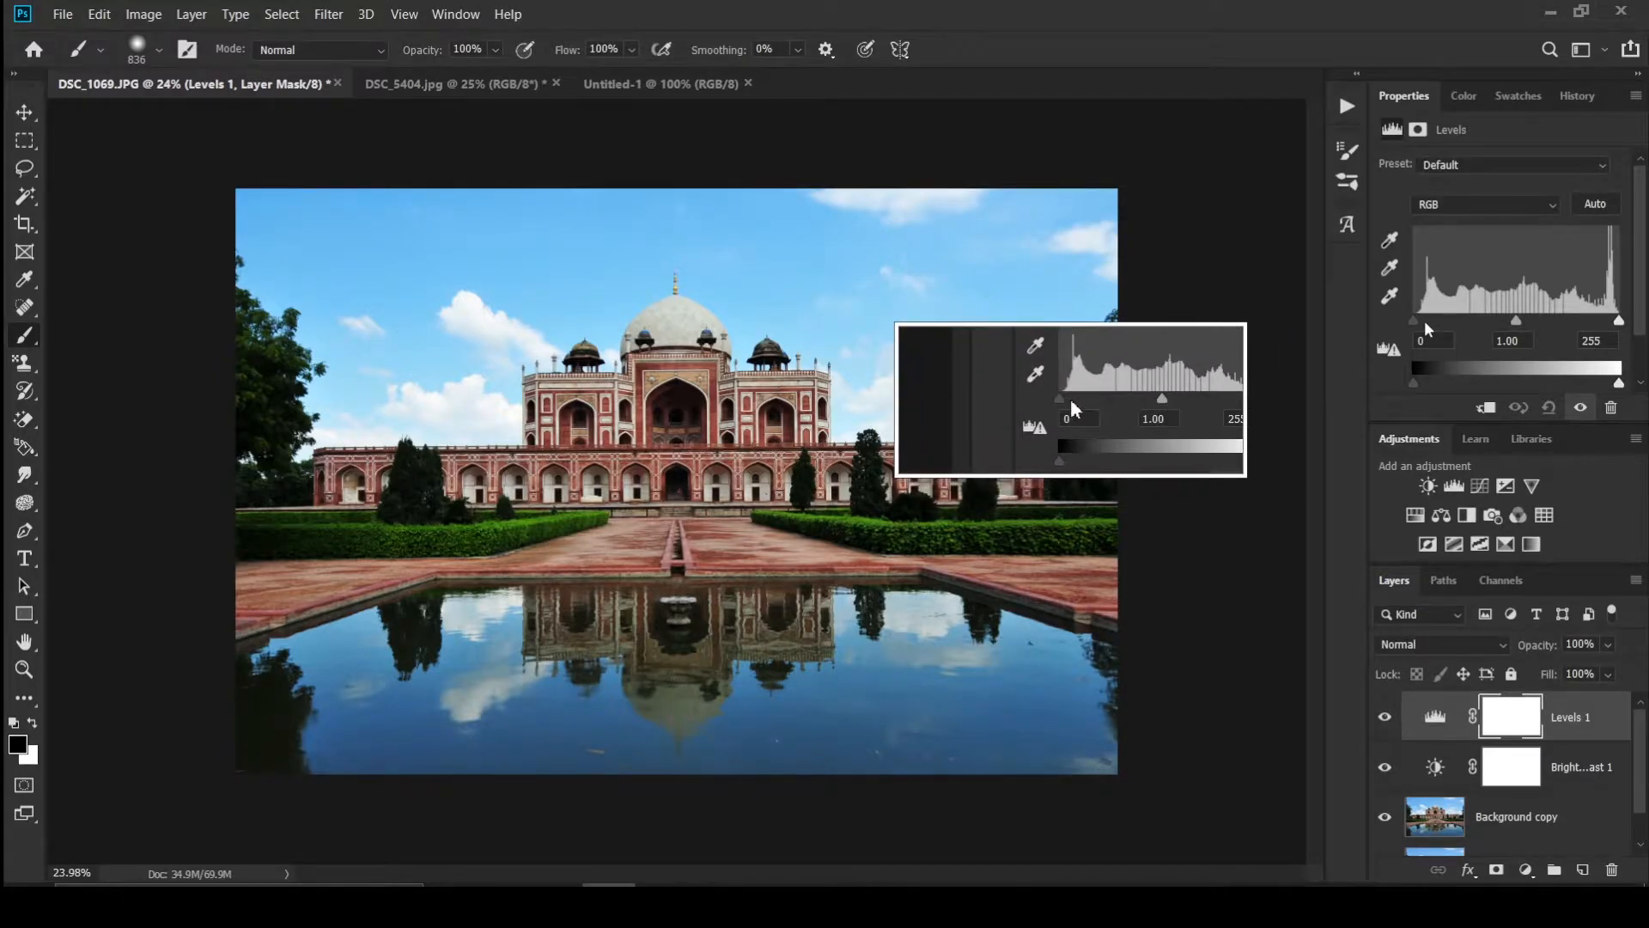
click(1456, 206)
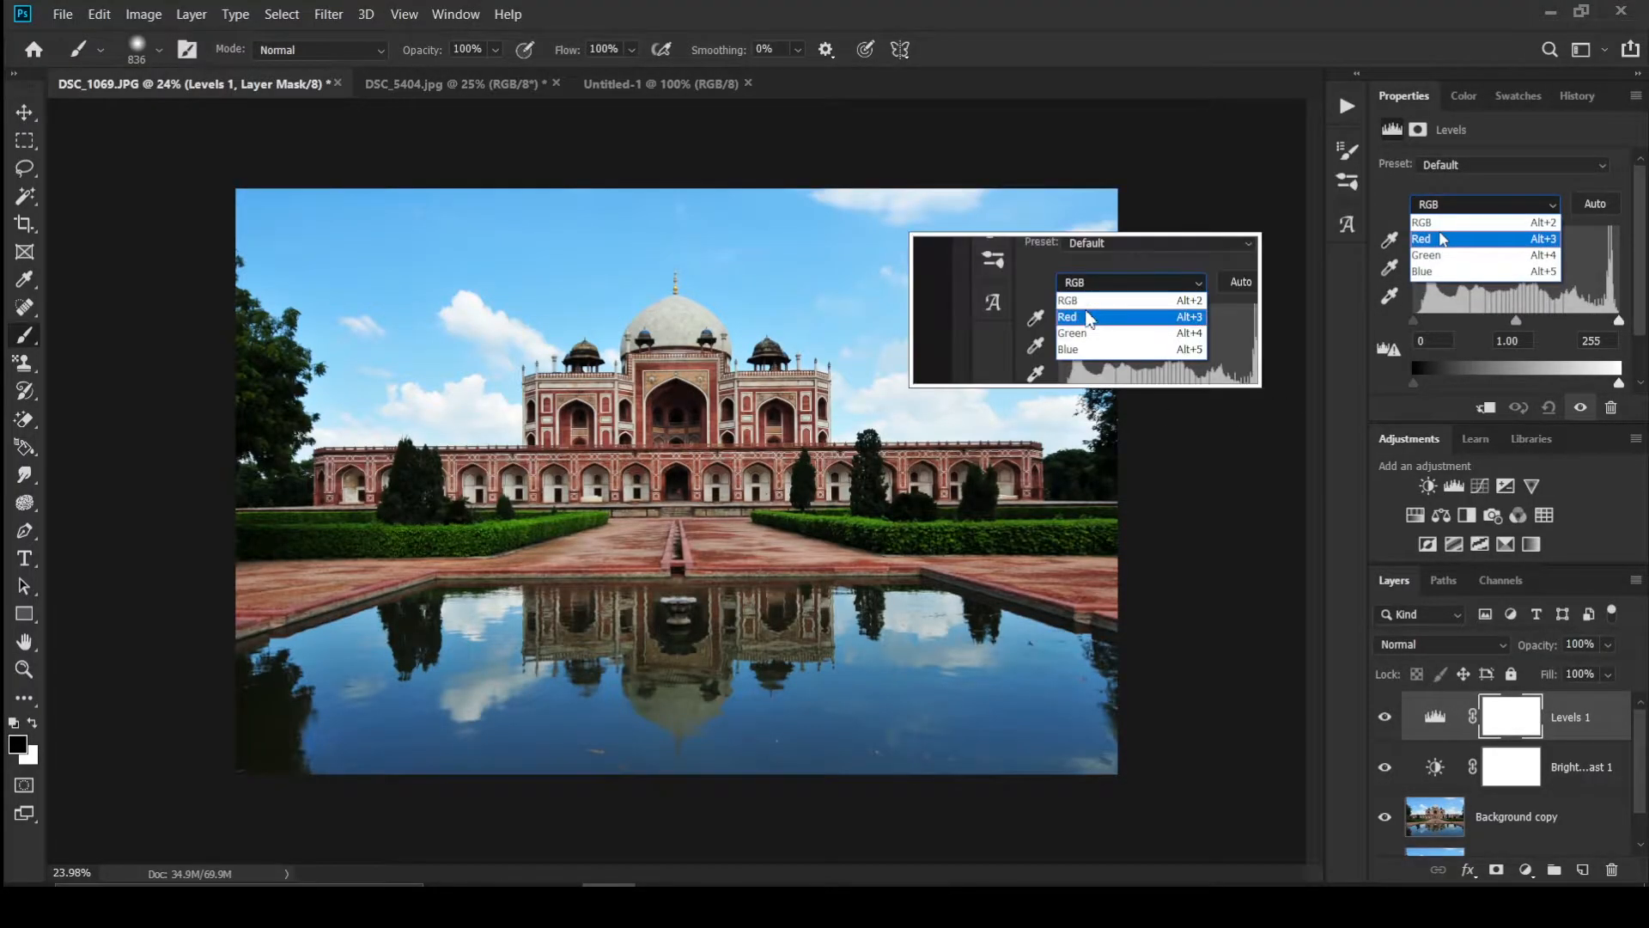
click(1441, 225)
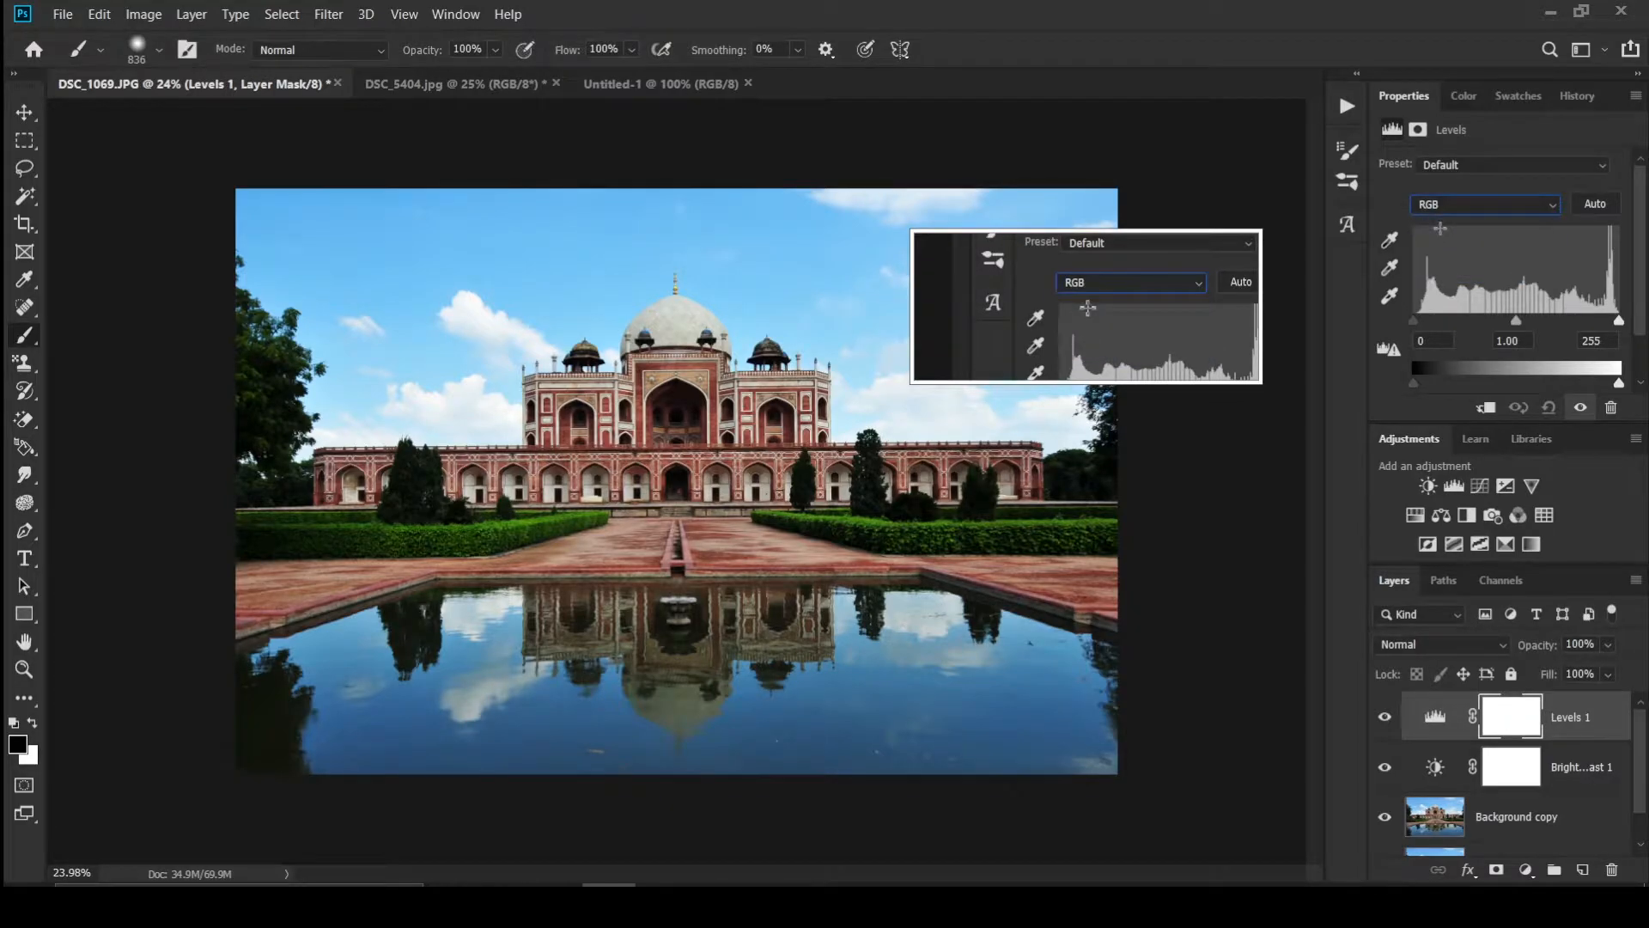
Step: Try the Levels presets Increase Contrast 1, Increase Contrast 2 and Lighten Shadows, and return to Default
click(1438, 167)
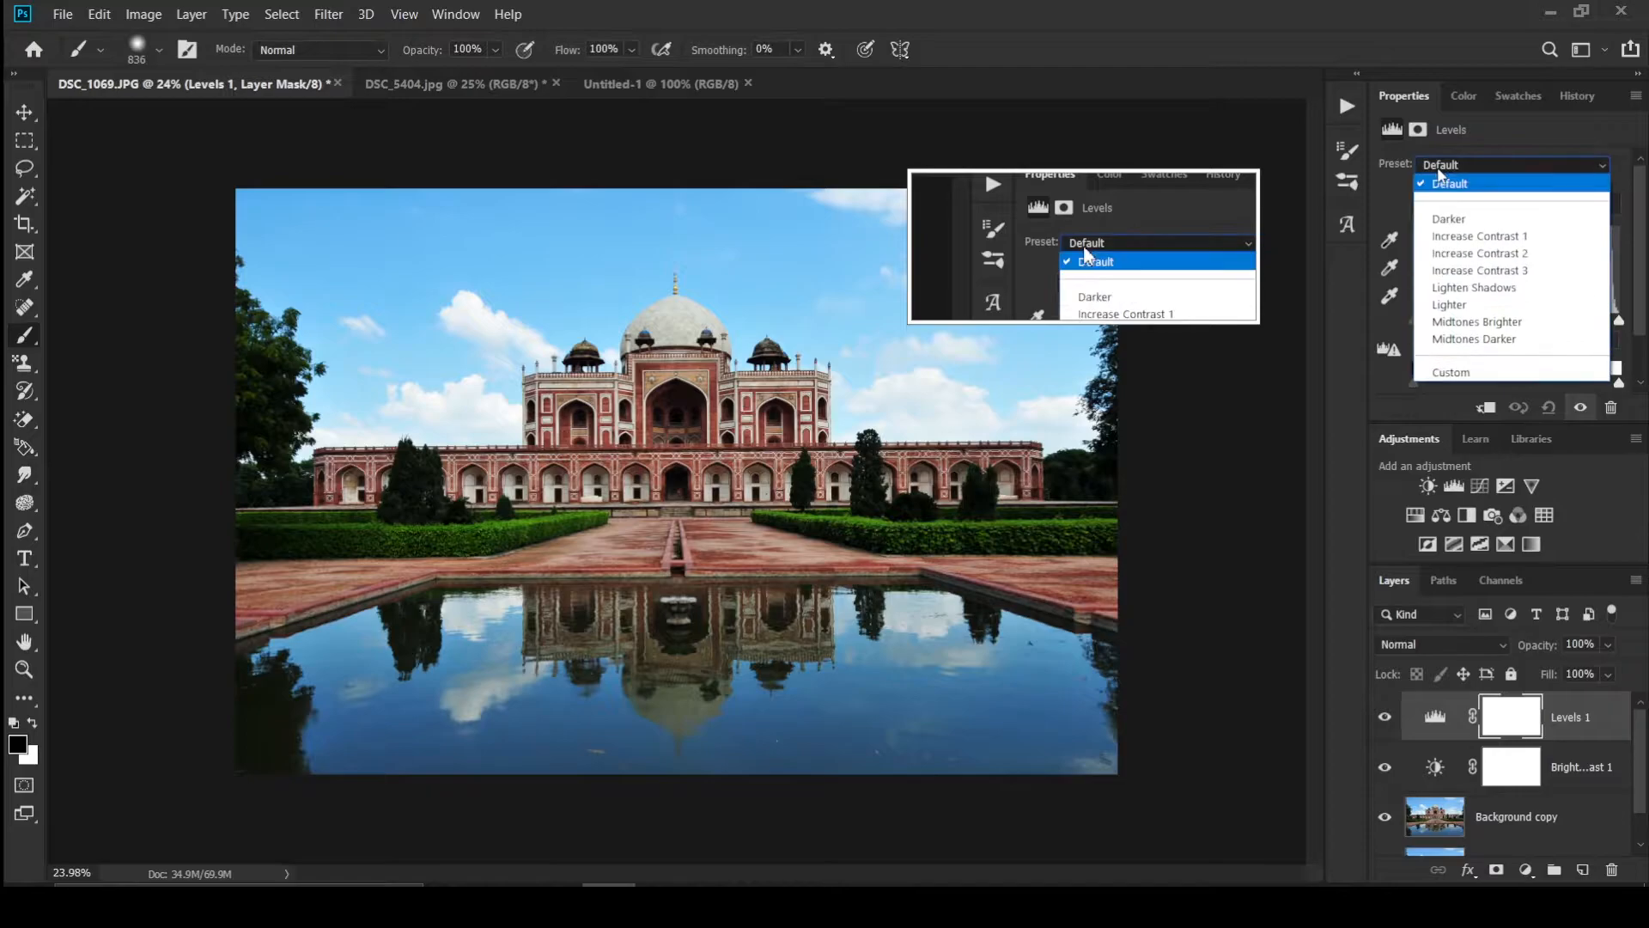
click(1464, 236)
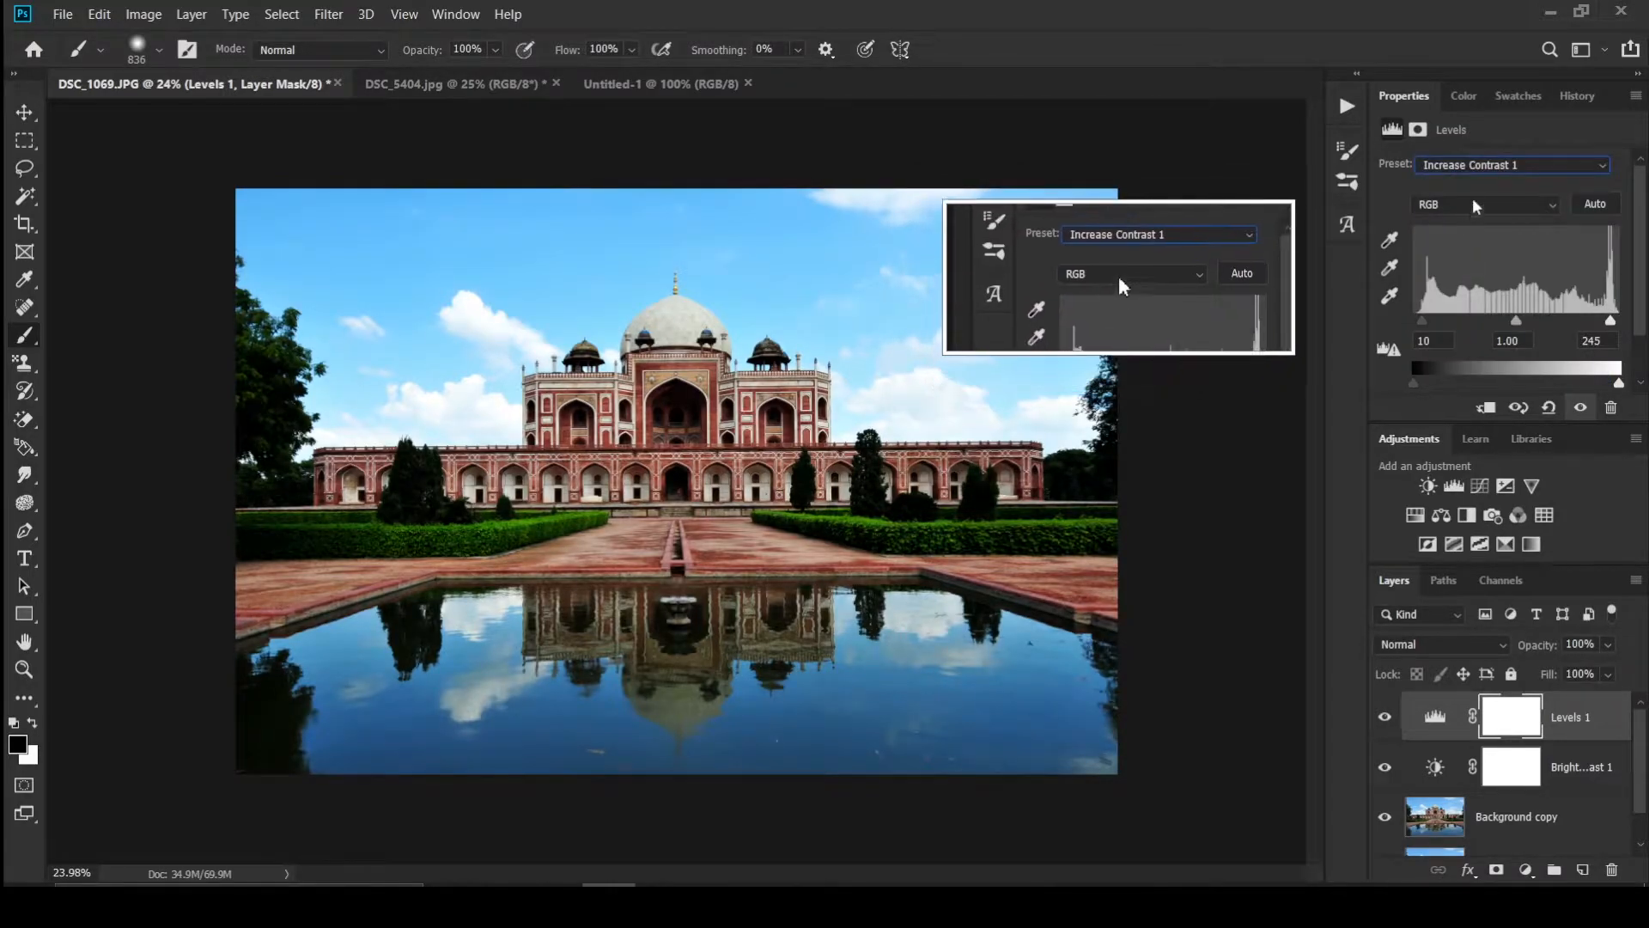
click(1499, 165)
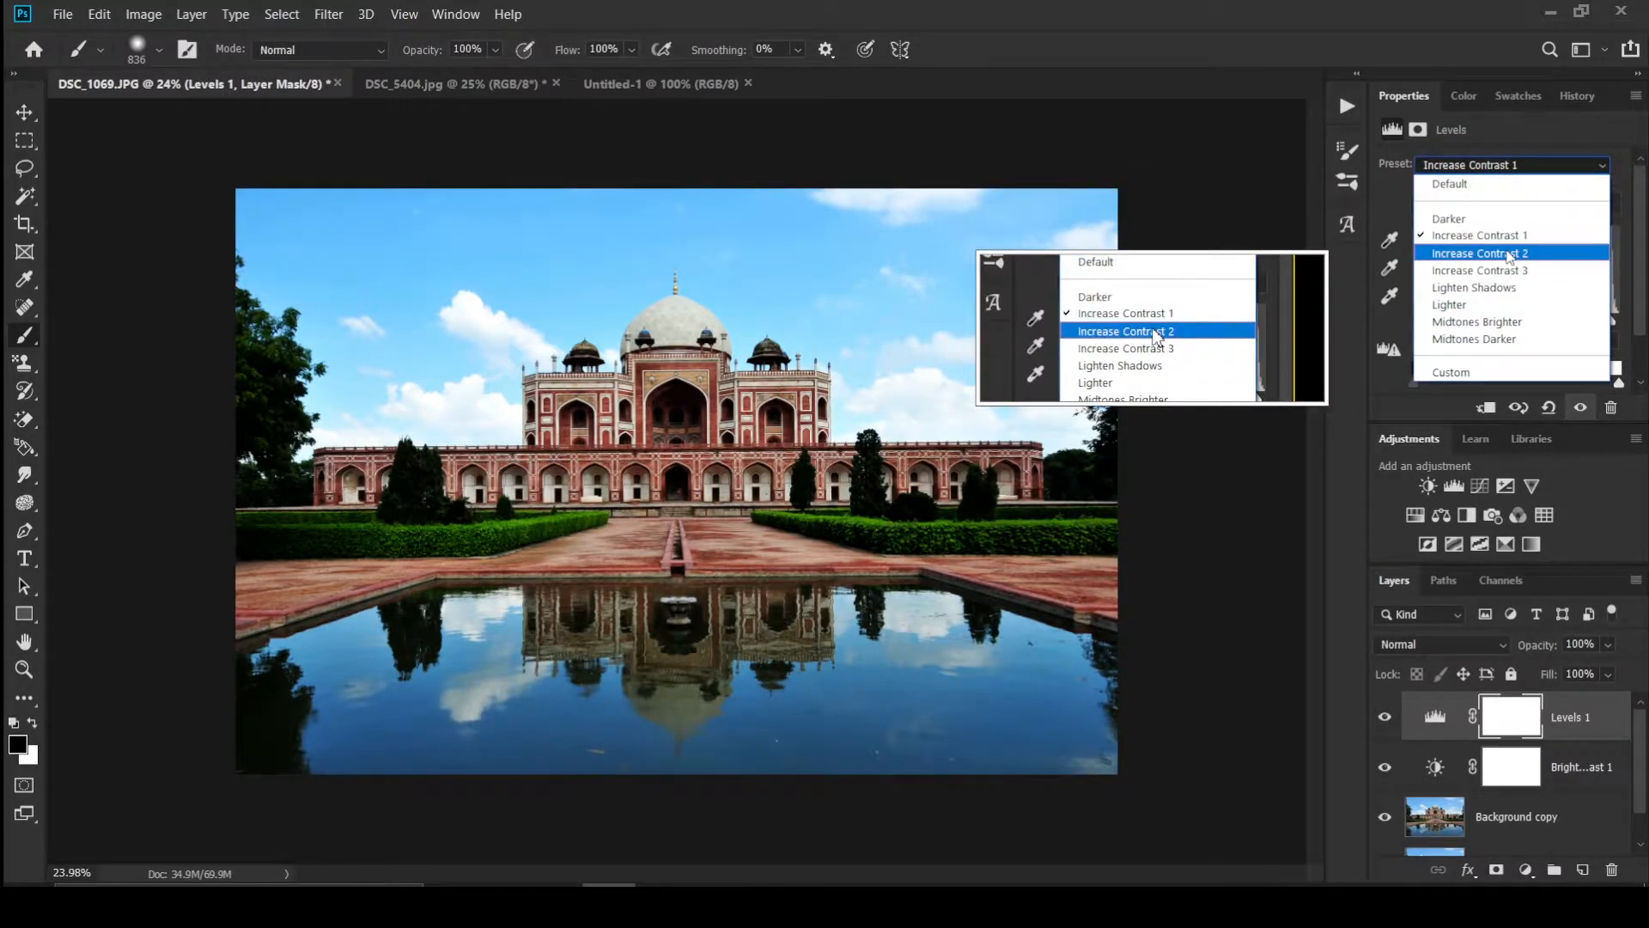
click(1509, 254)
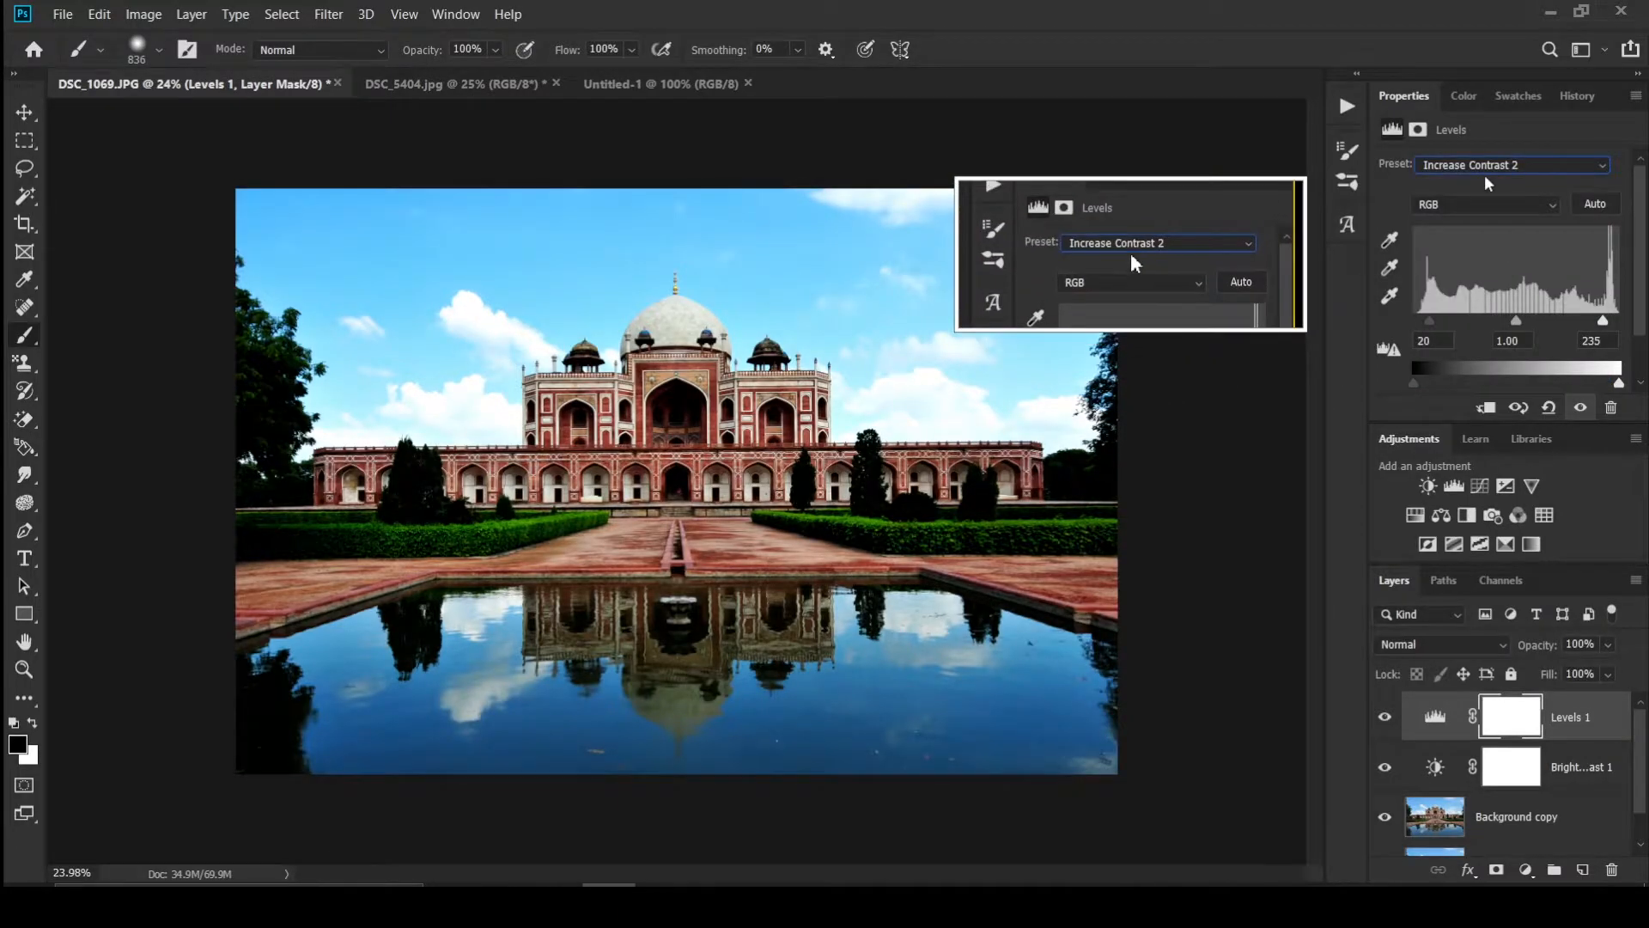
click(1488, 170)
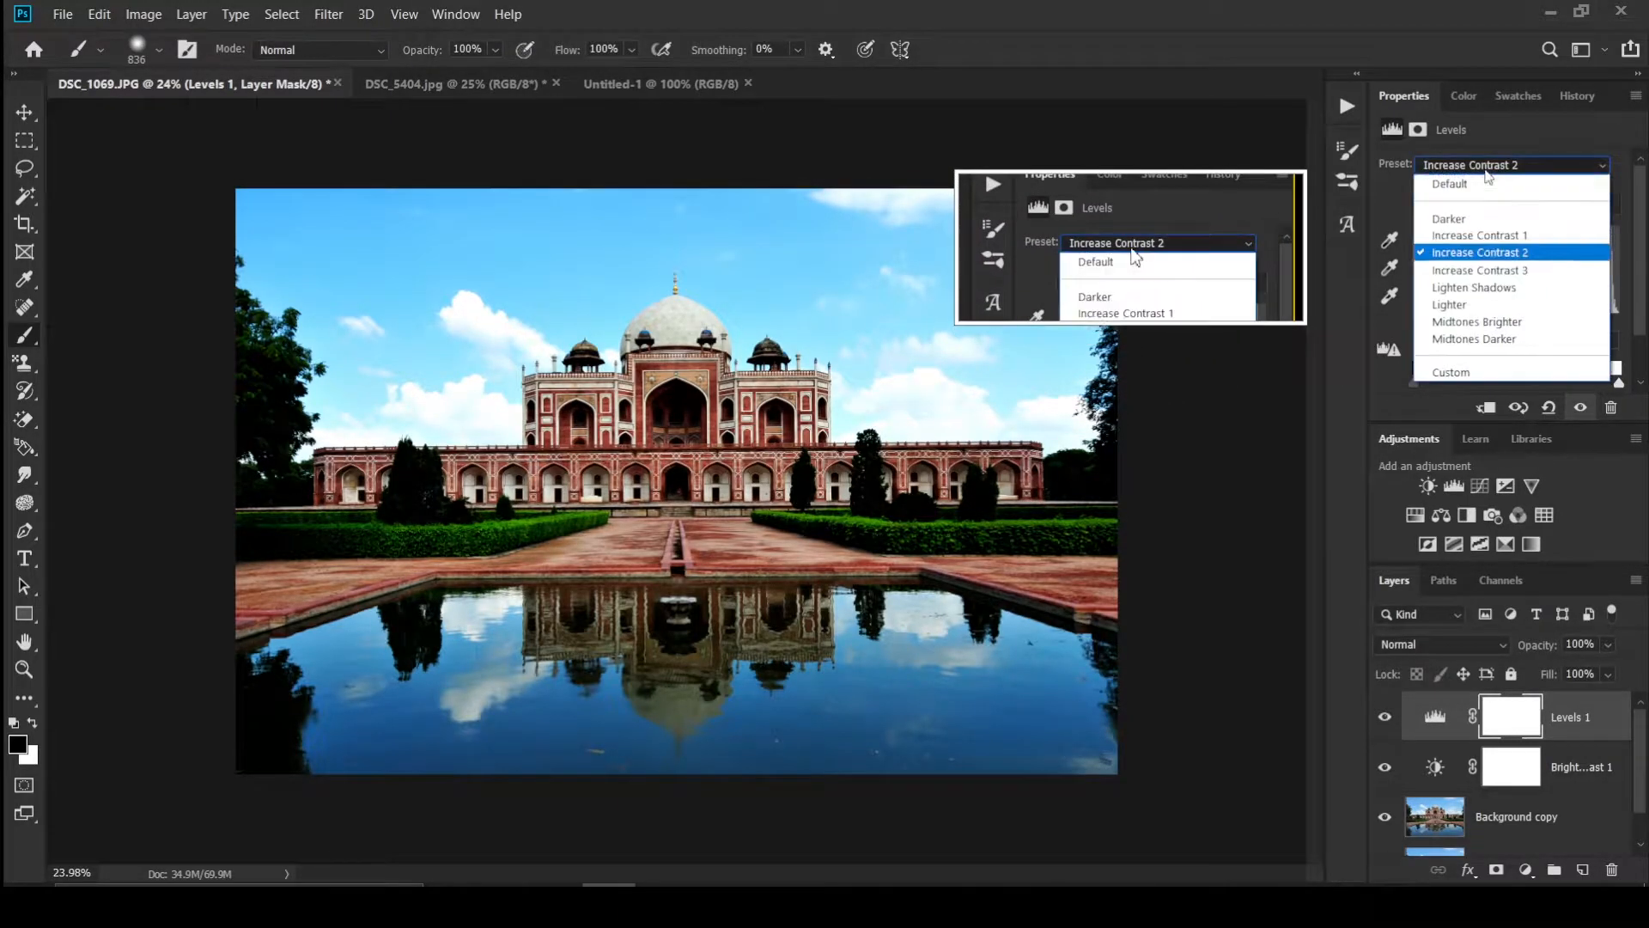
click(1505, 289)
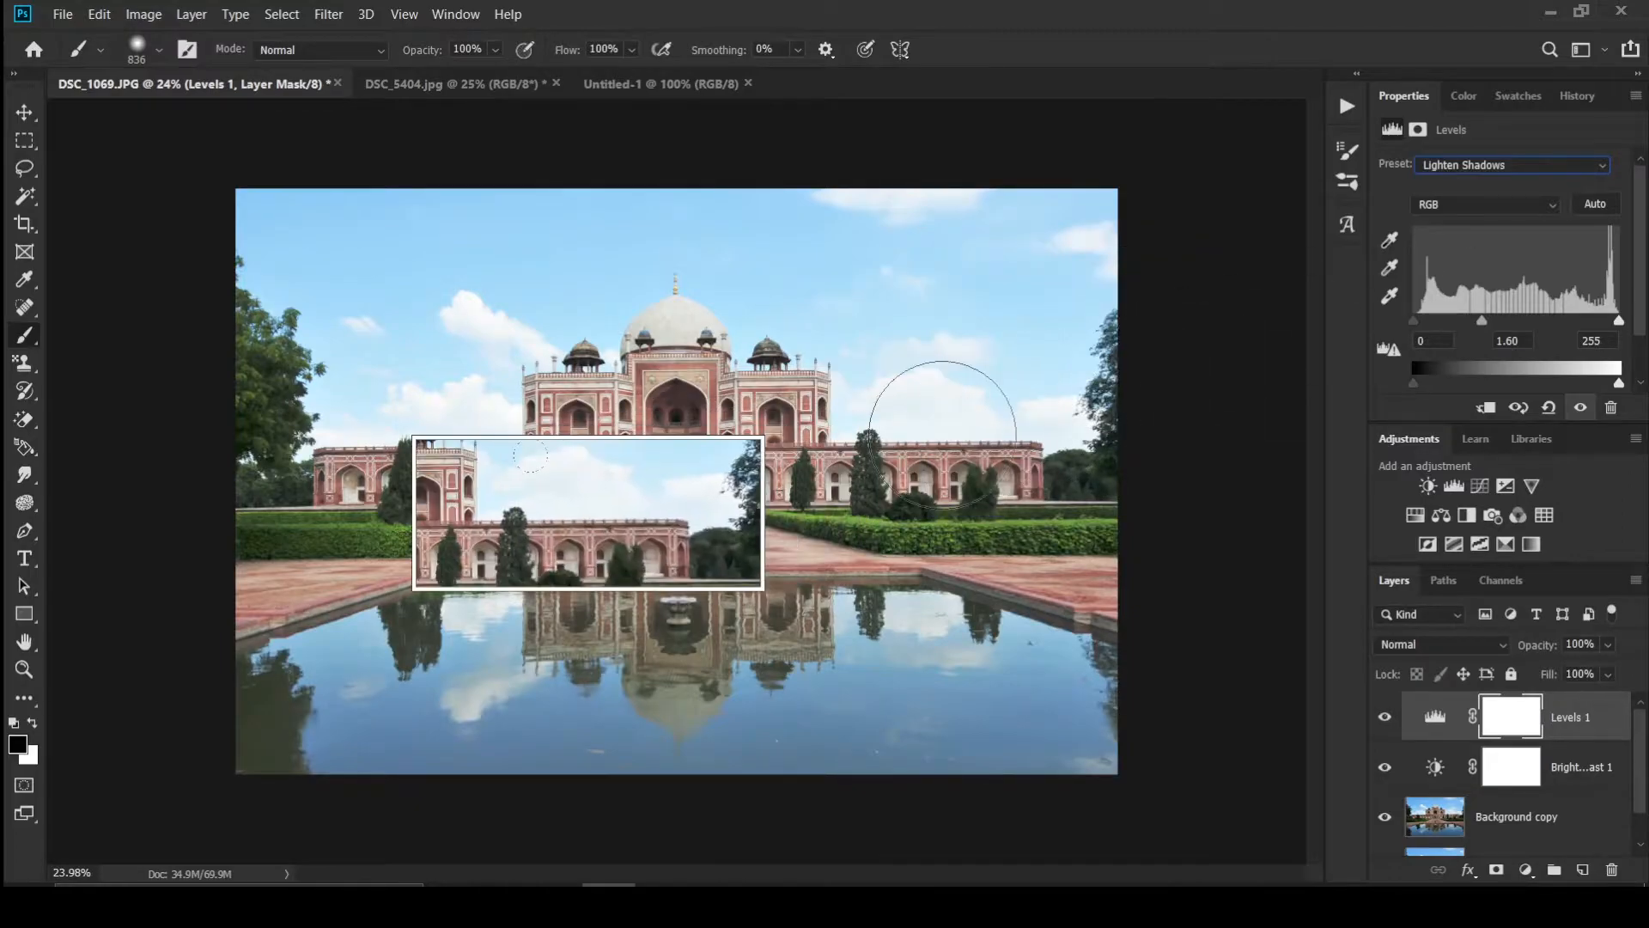
click(1505, 165)
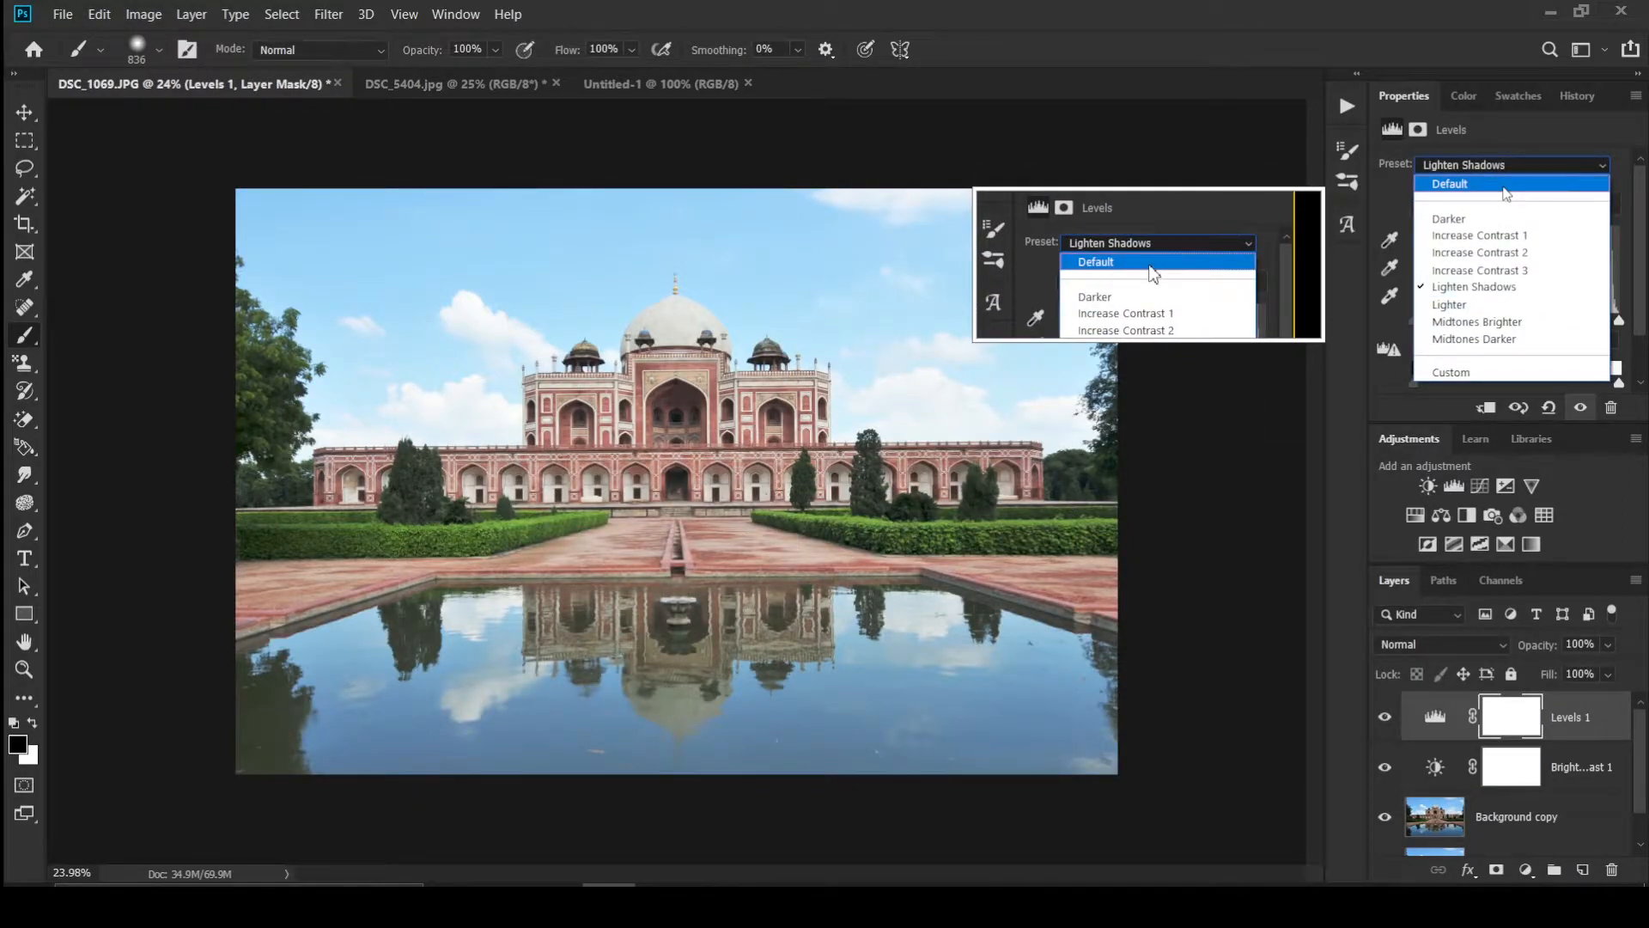
click(1506, 184)
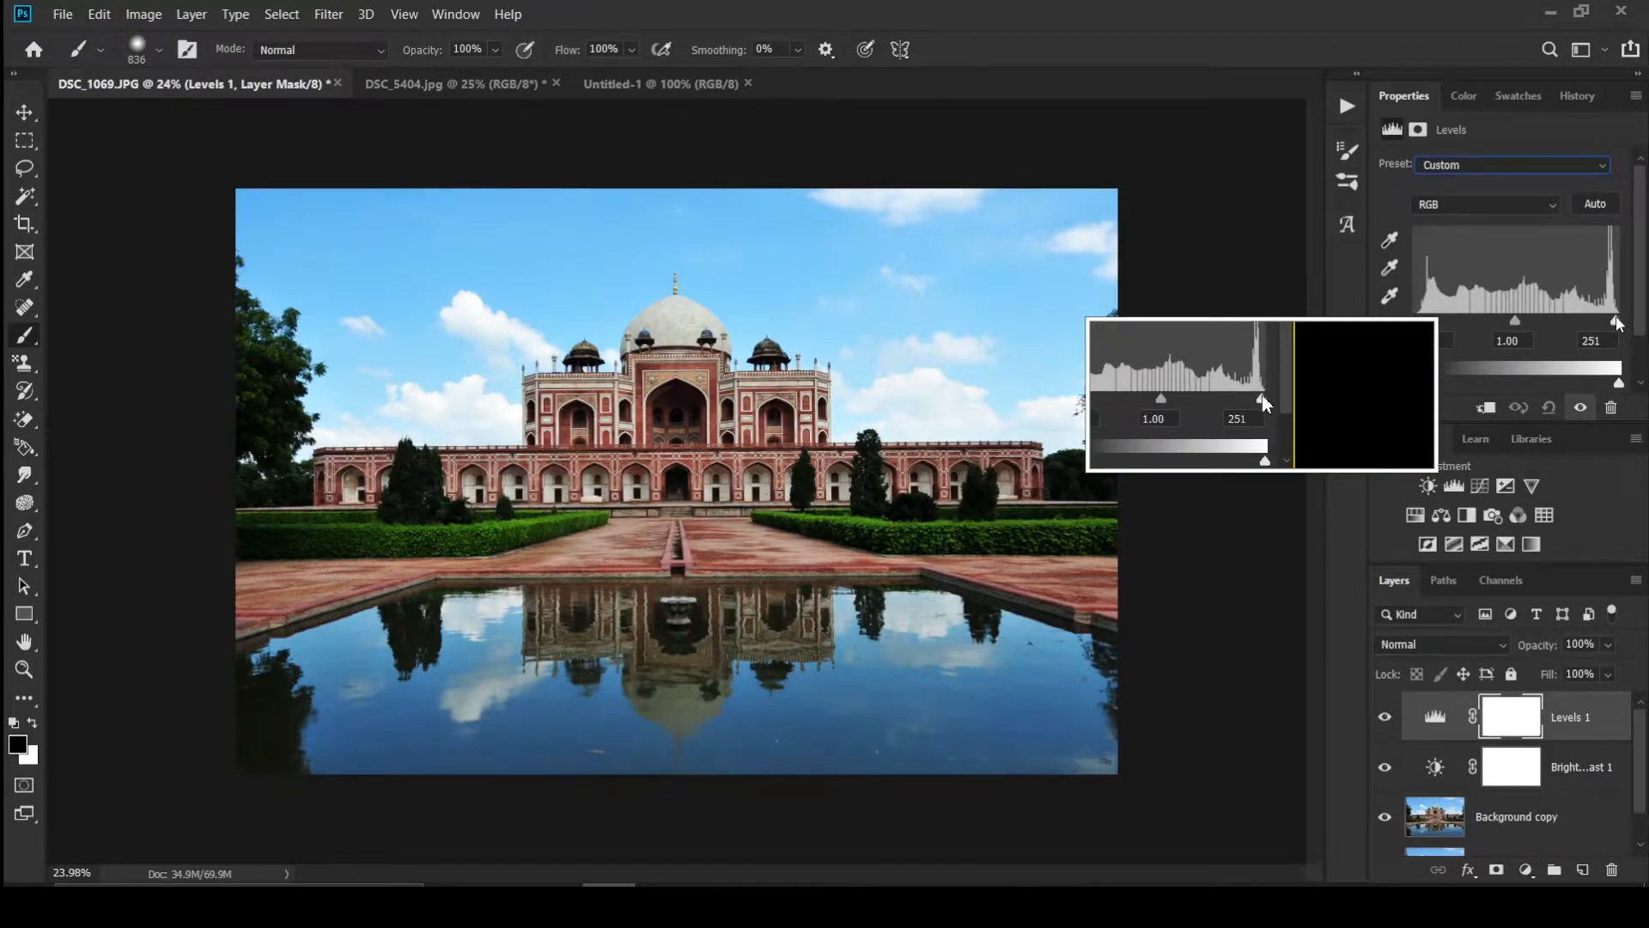
Step: Try Levels midtone values of 0.46 and 0.93, return the white point to 255 and midtones to 1.00, and compare the layer's effect
mouse_move(1618, 323)
mouse_down()
mouse_move(1575, 335)
mouse_move(1628, 333)
mouse_up()
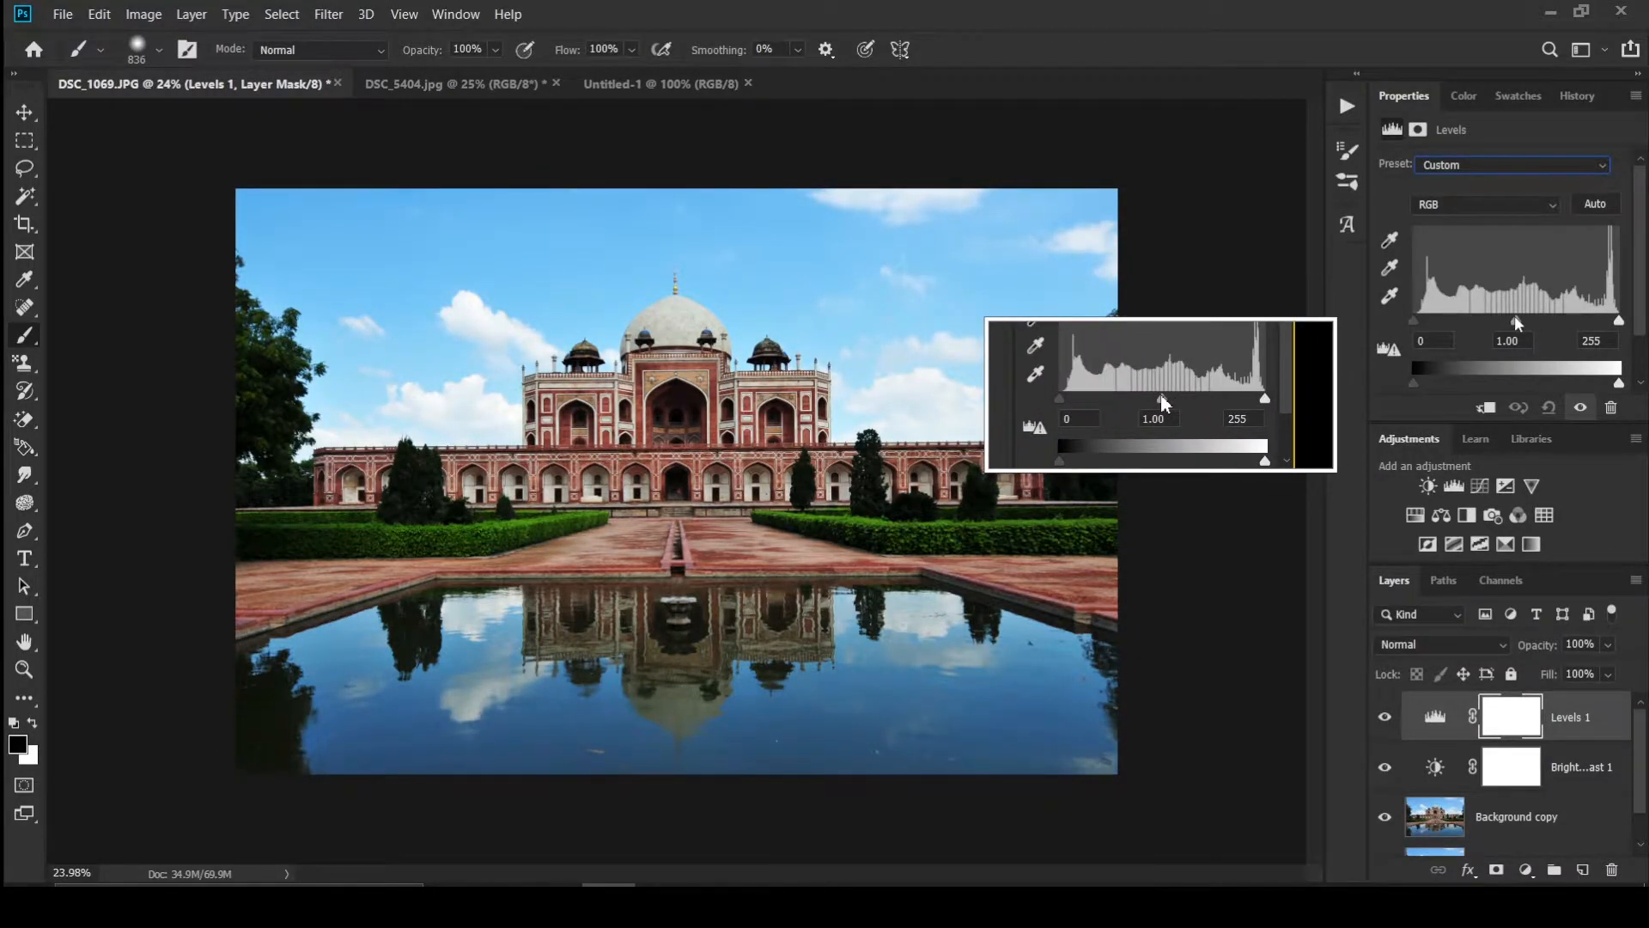
drag(1517, 319, 1563, 319)
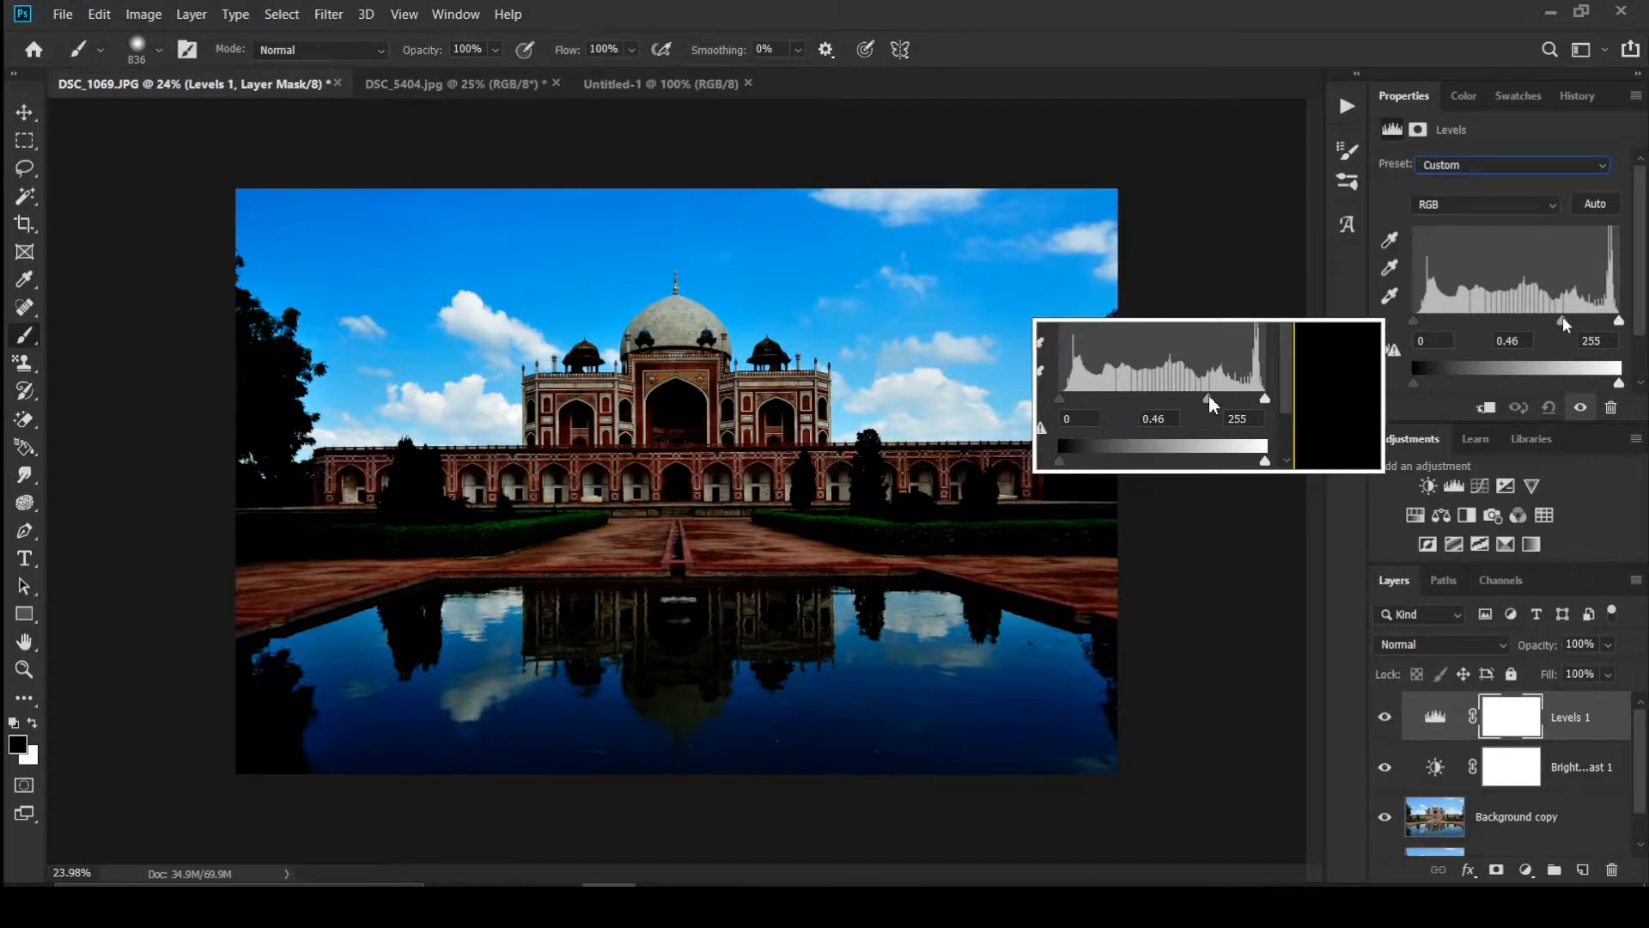
drag(1564, 320, 1508, 335)
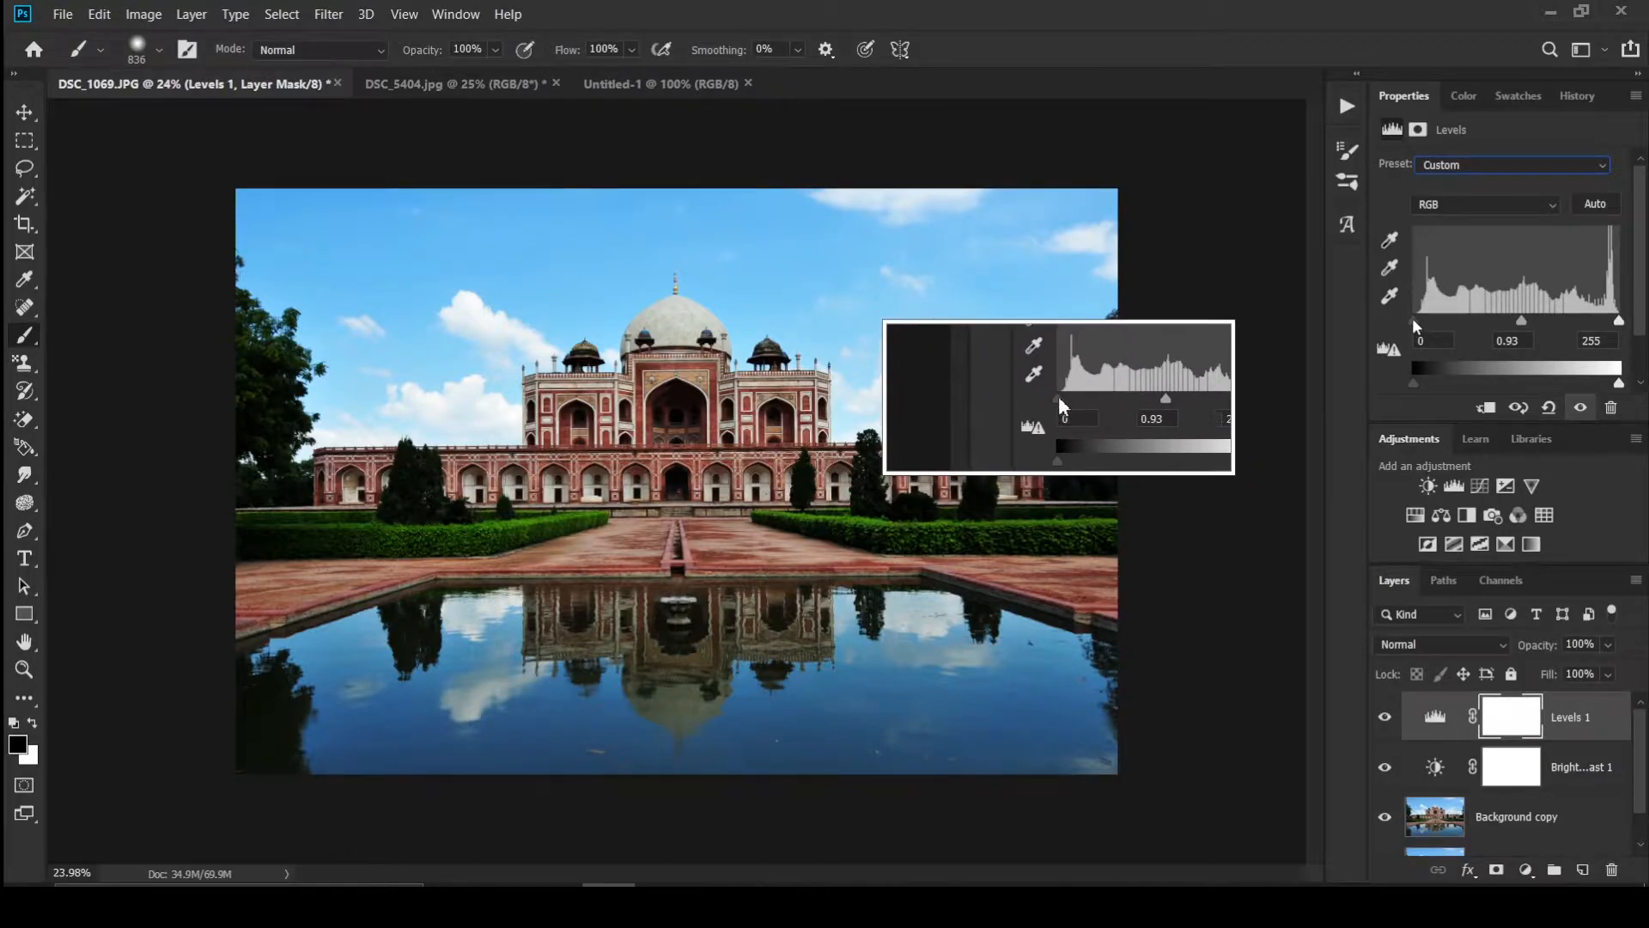
mouse_move(1417, 326)
mouse_down()
mouse_move(1455, 331)
mouse_move(1406, 341)
mouse_up()
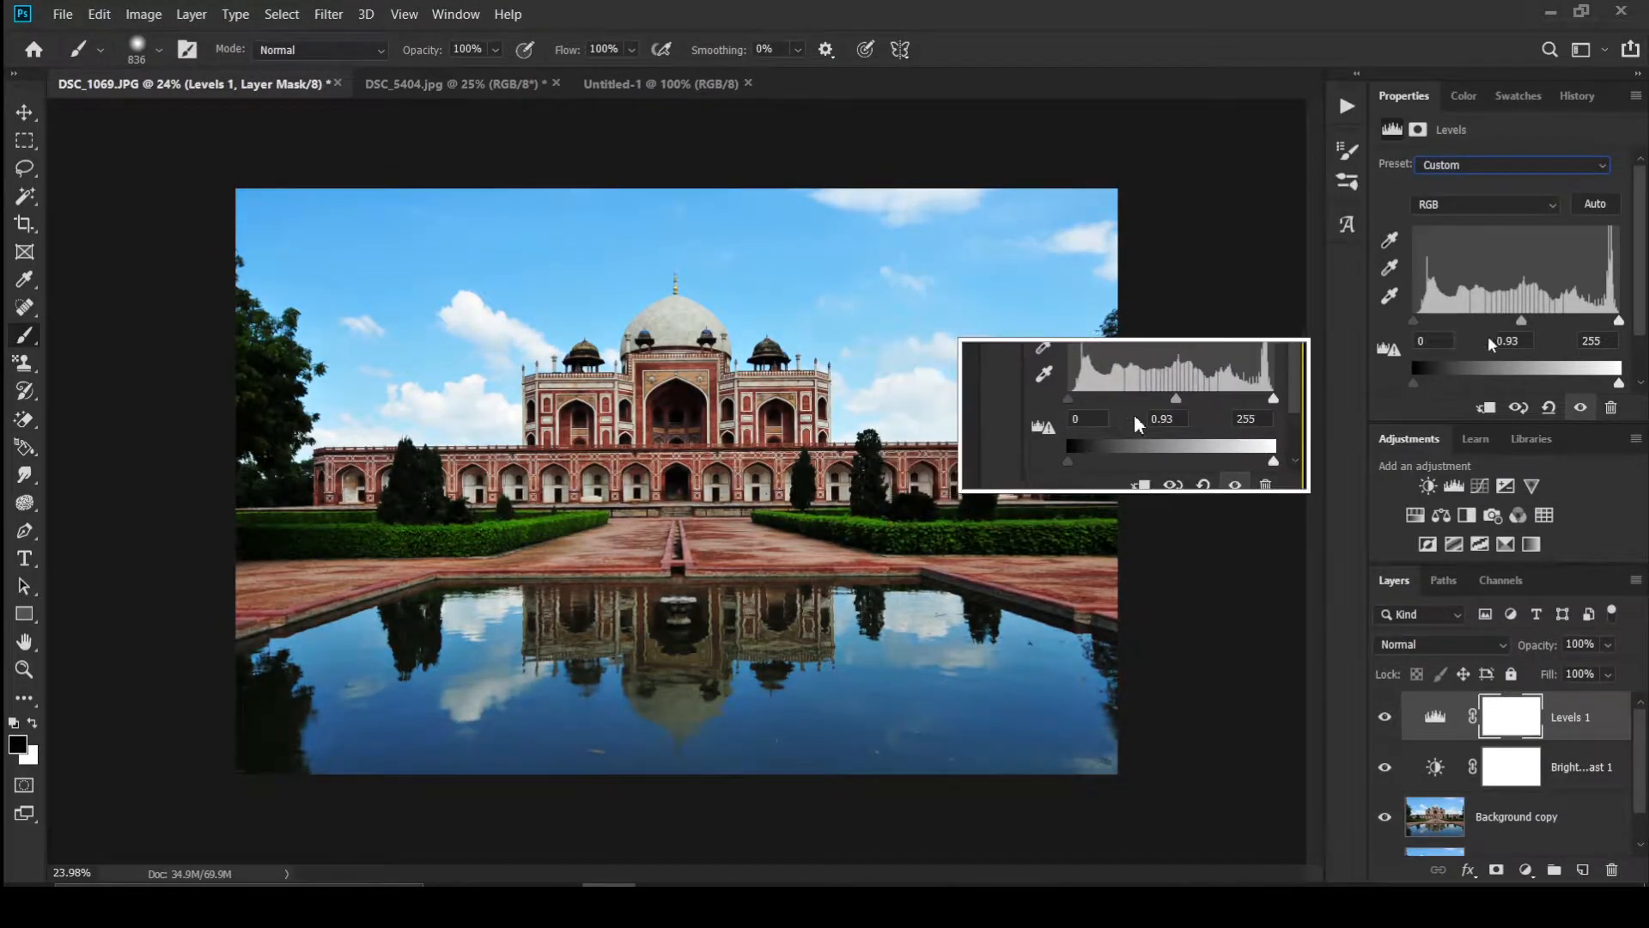
mouse_move(1521, 333)
mouse_down()
mouse_move(1500, 334)
mouse_move(1516, 324)
mouse_up()
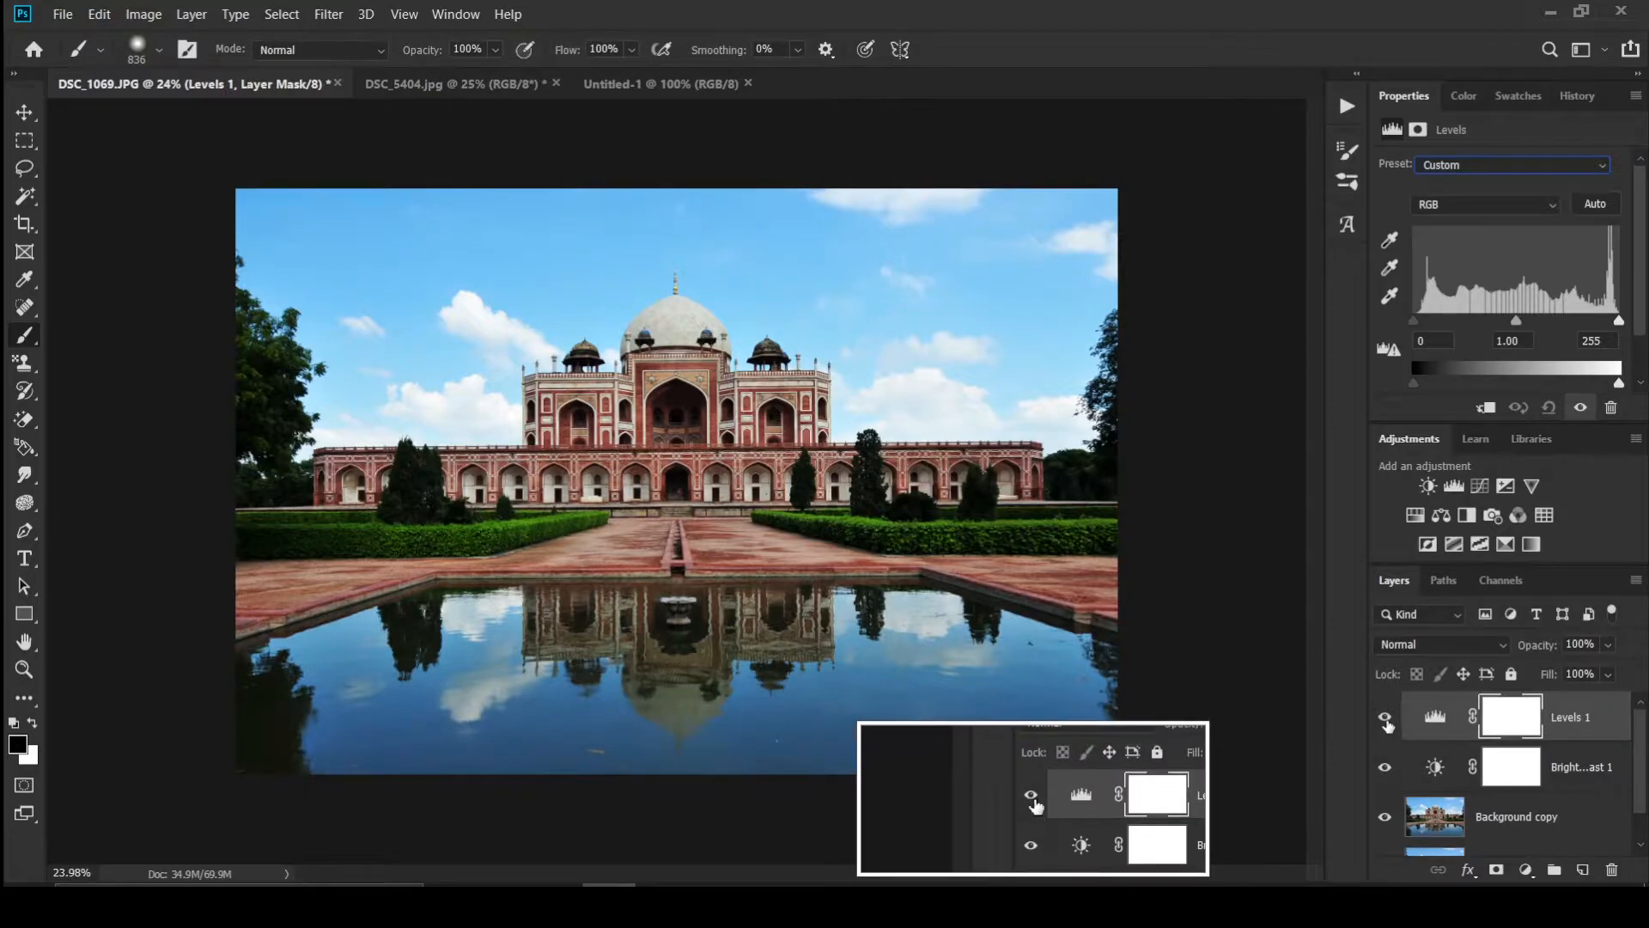
click(1386, 722)
click(1386, 721)
click(1386, 721)
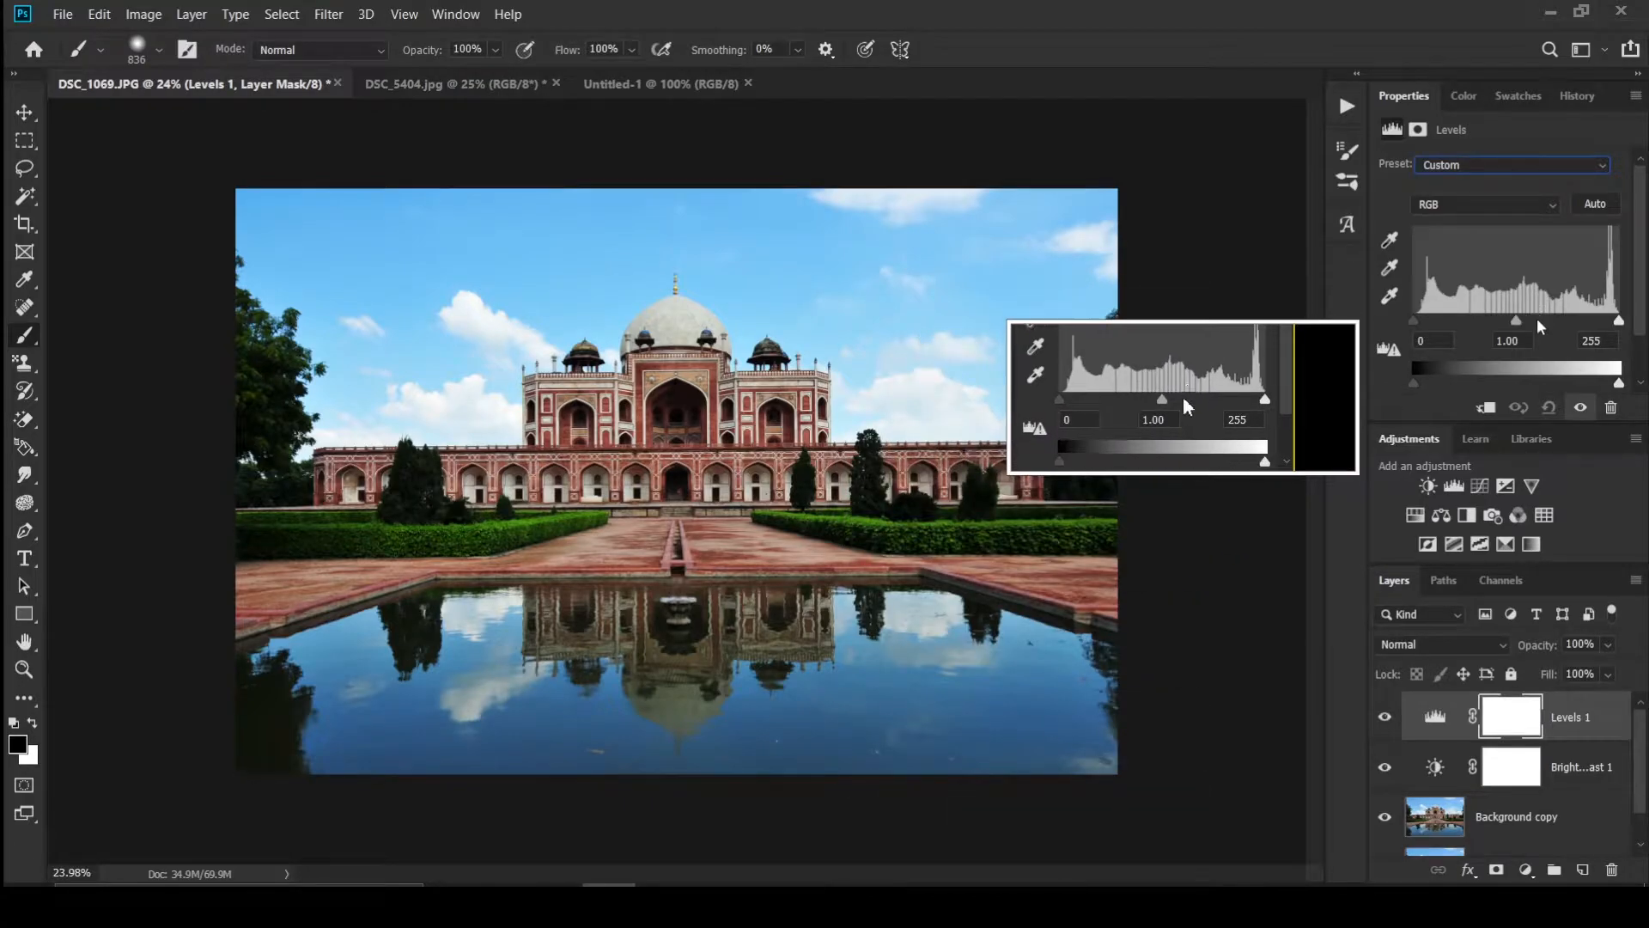
Step: Darken the Levels midtones to 0.75, comparing the photo with the adjustment hidden and shown
drag(1517, 320, 1538, 320)
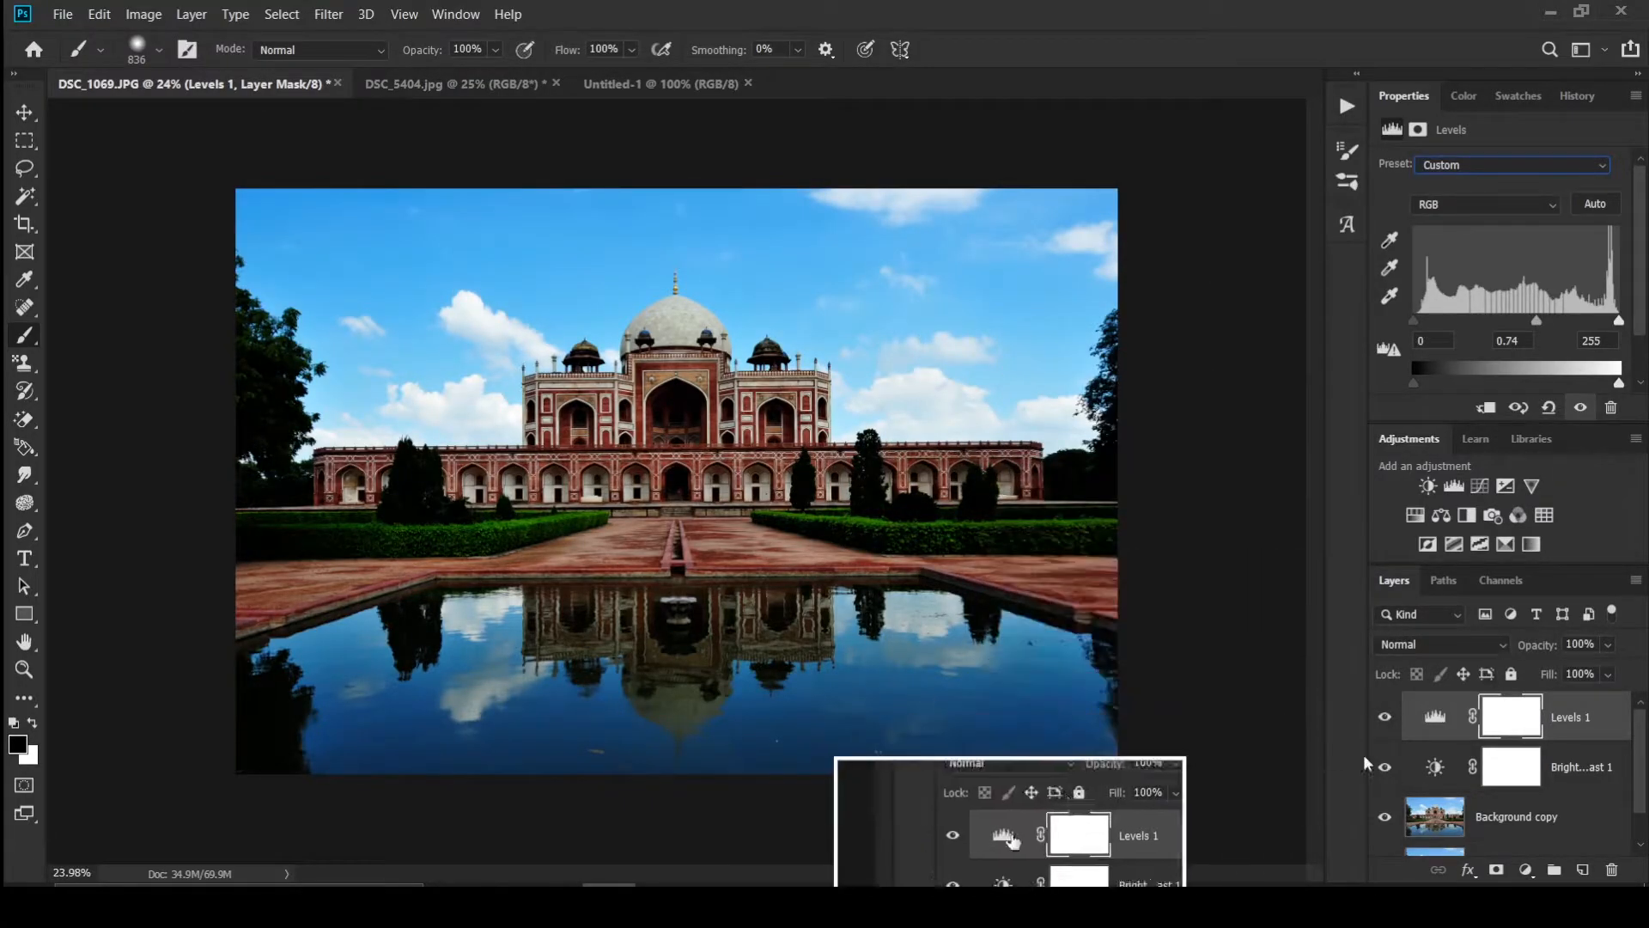
click(1383, 720)
click(1382, 720)
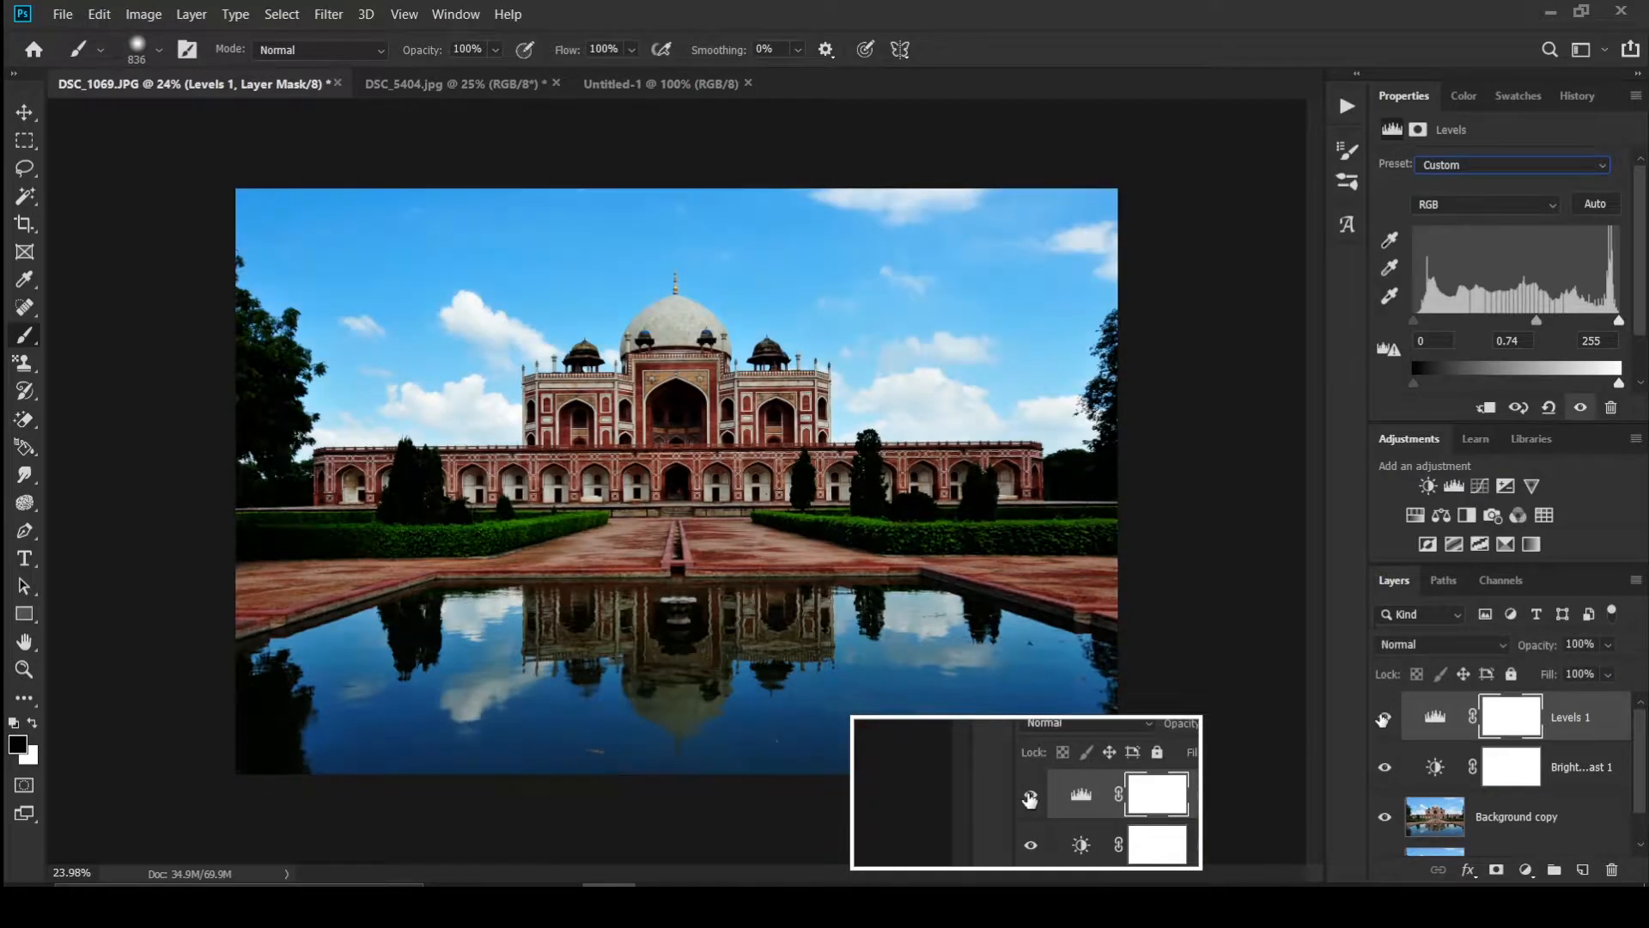
drag(1538, 325, 1536, 326)
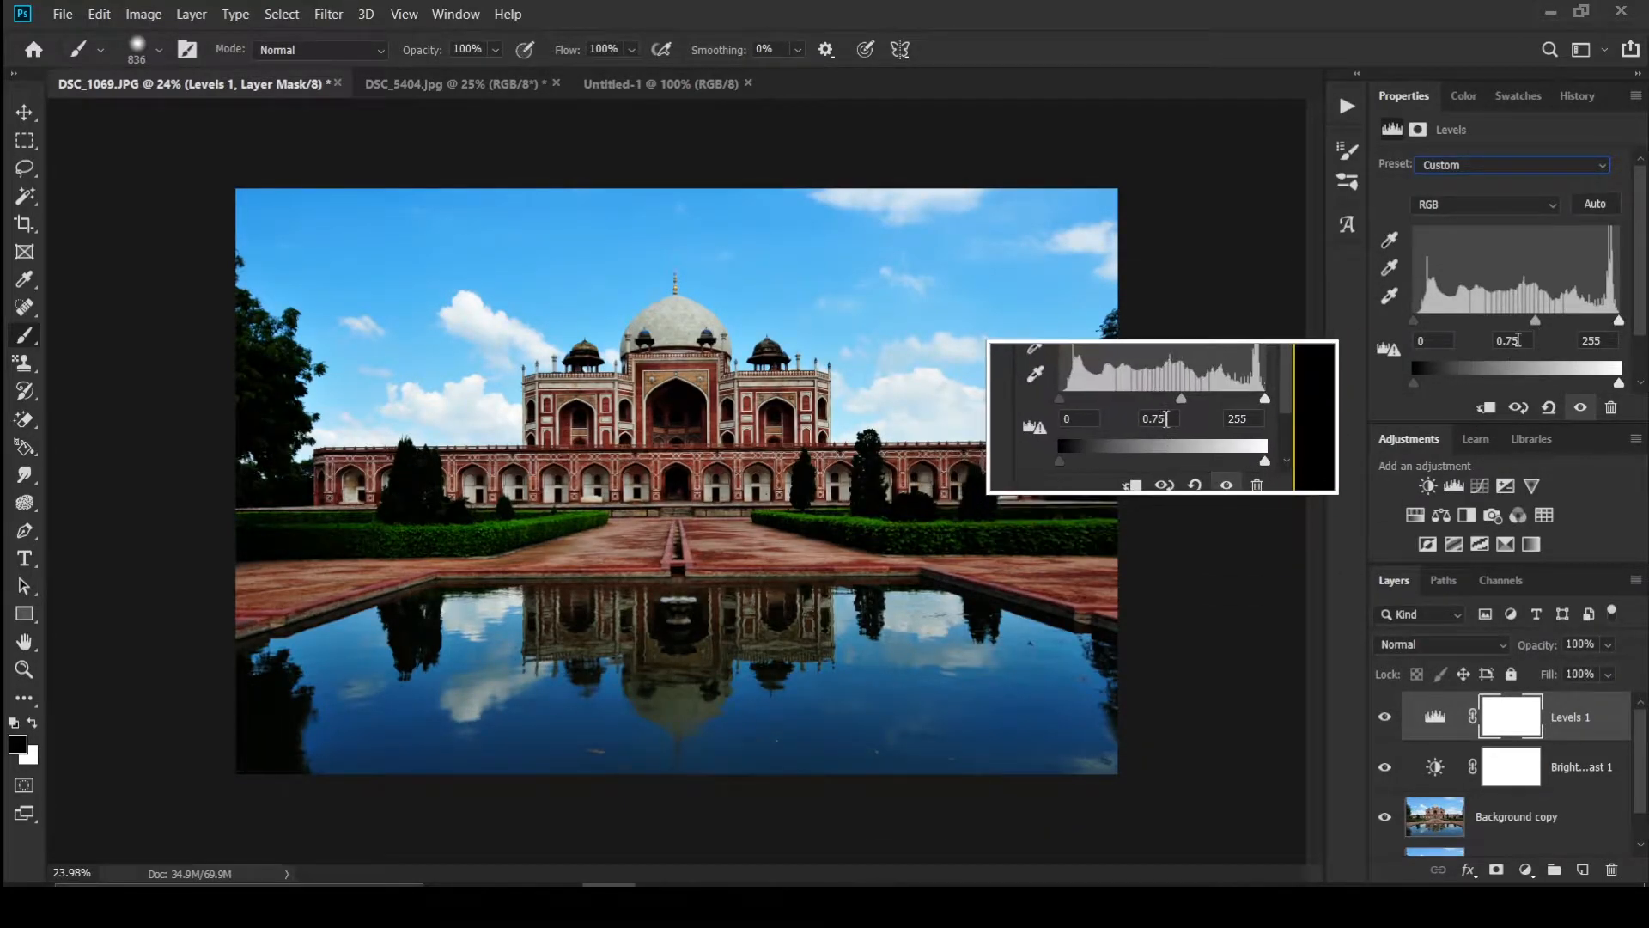
Step: Try a Levels midtone value of 0.01 and undo the change
click(1509, 340)
text(01)
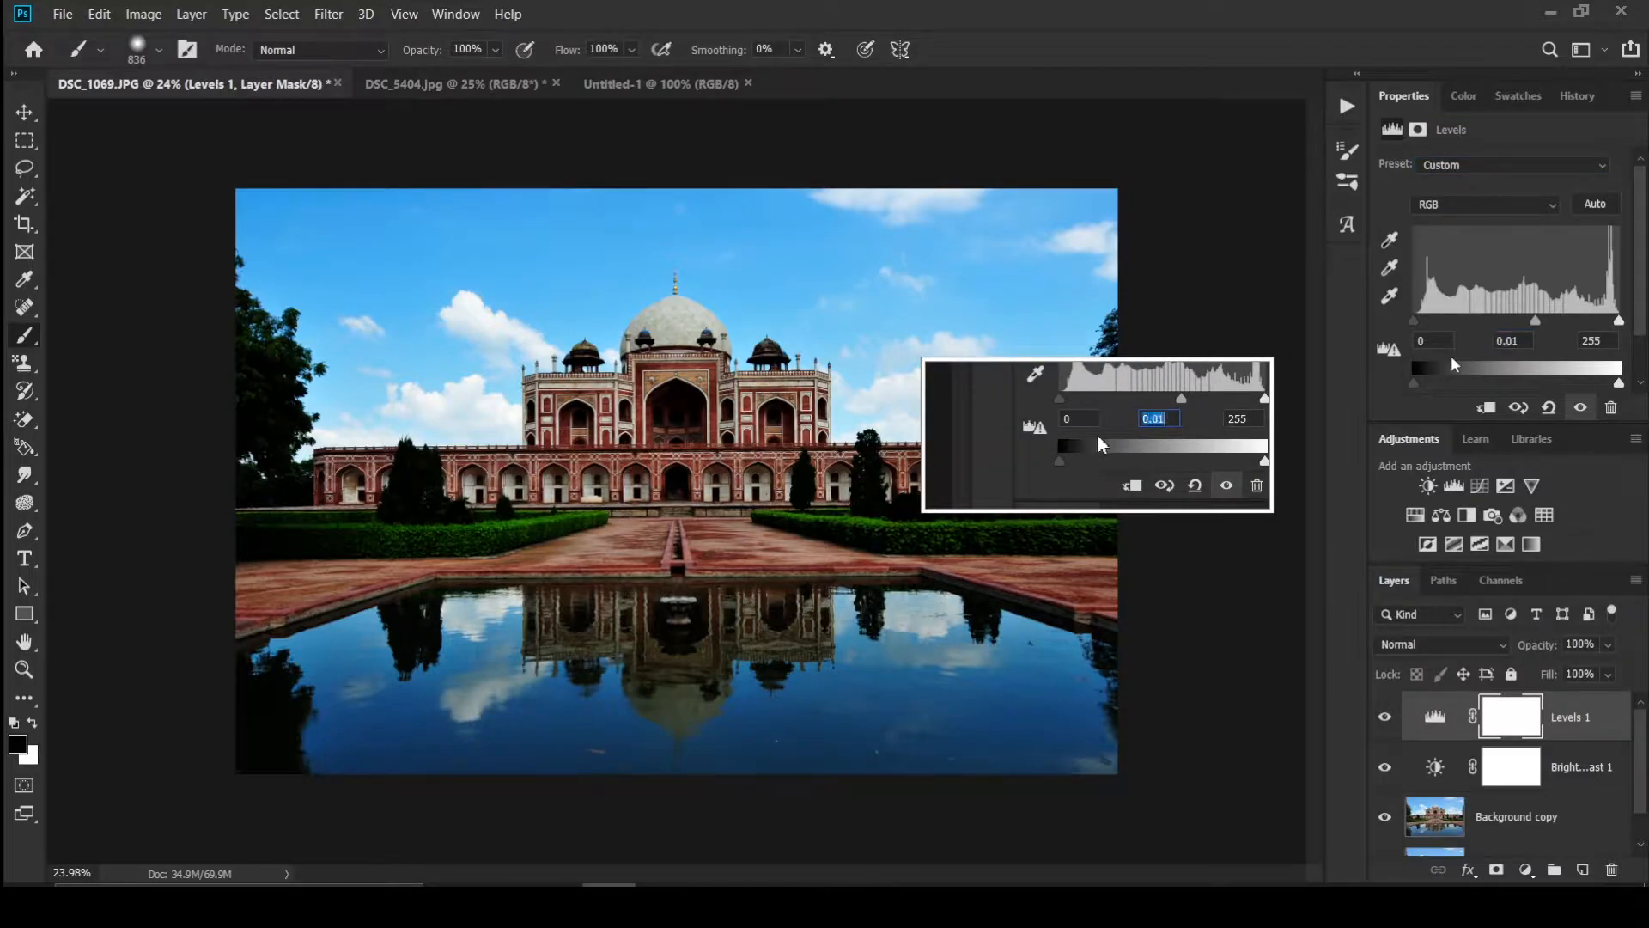
key(Return)
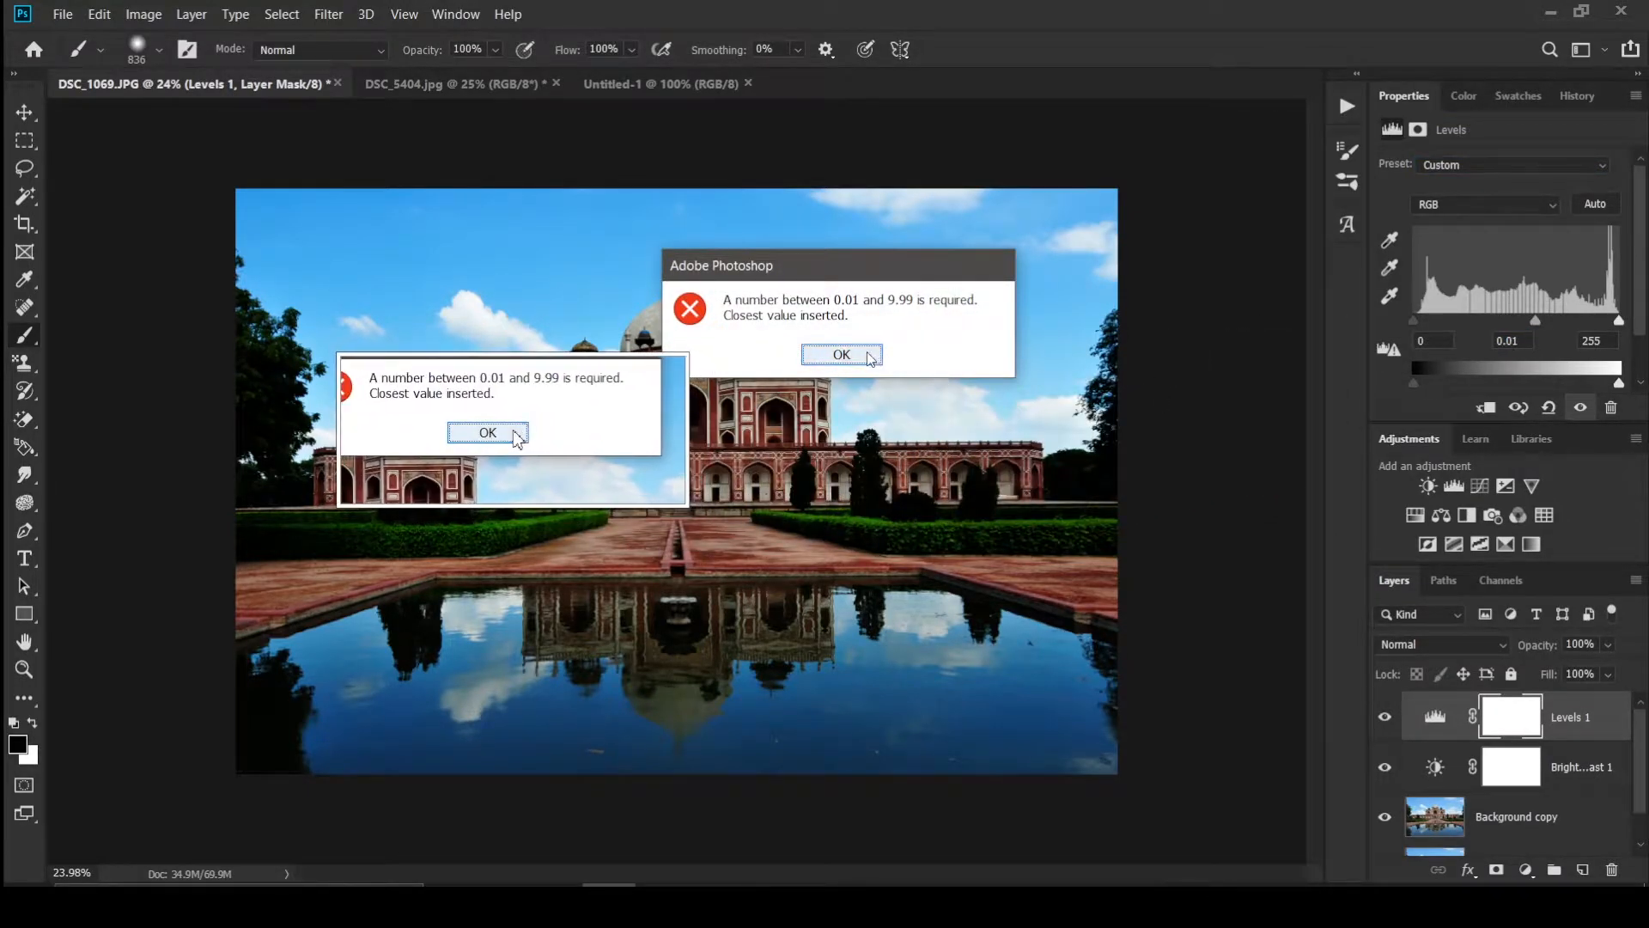
key(Return)
key(ctrl+z)
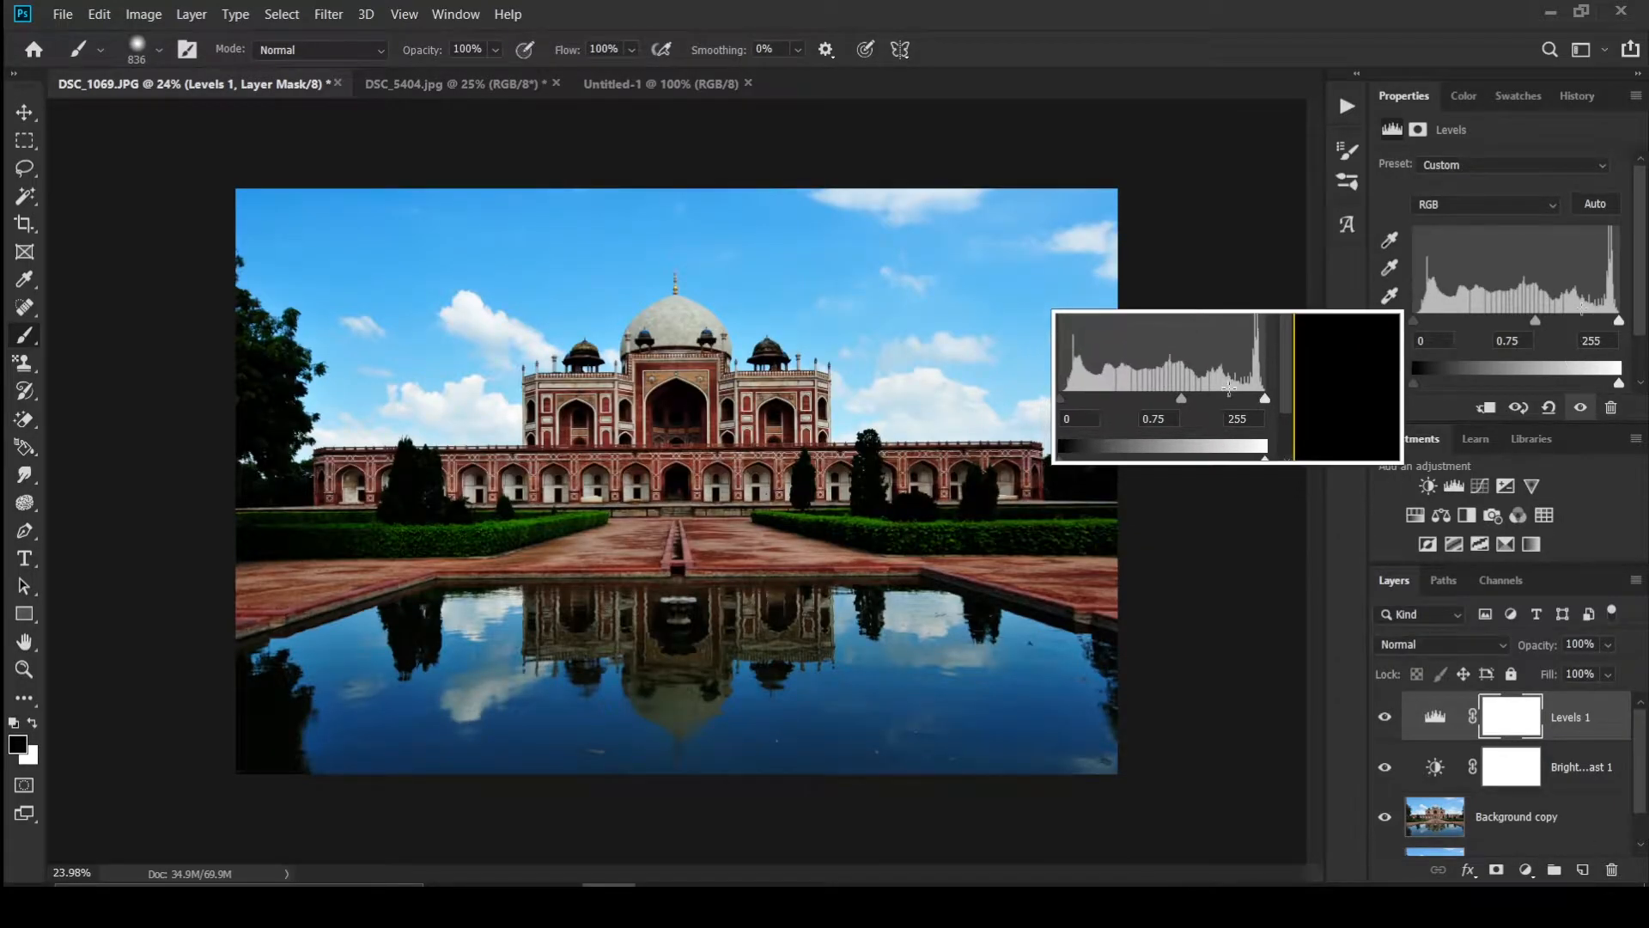
Step: Lower the Levels white input point to 216 and compare the photo with the Levels layer hidden and shown
drag(1617, 323, 1589, 323)
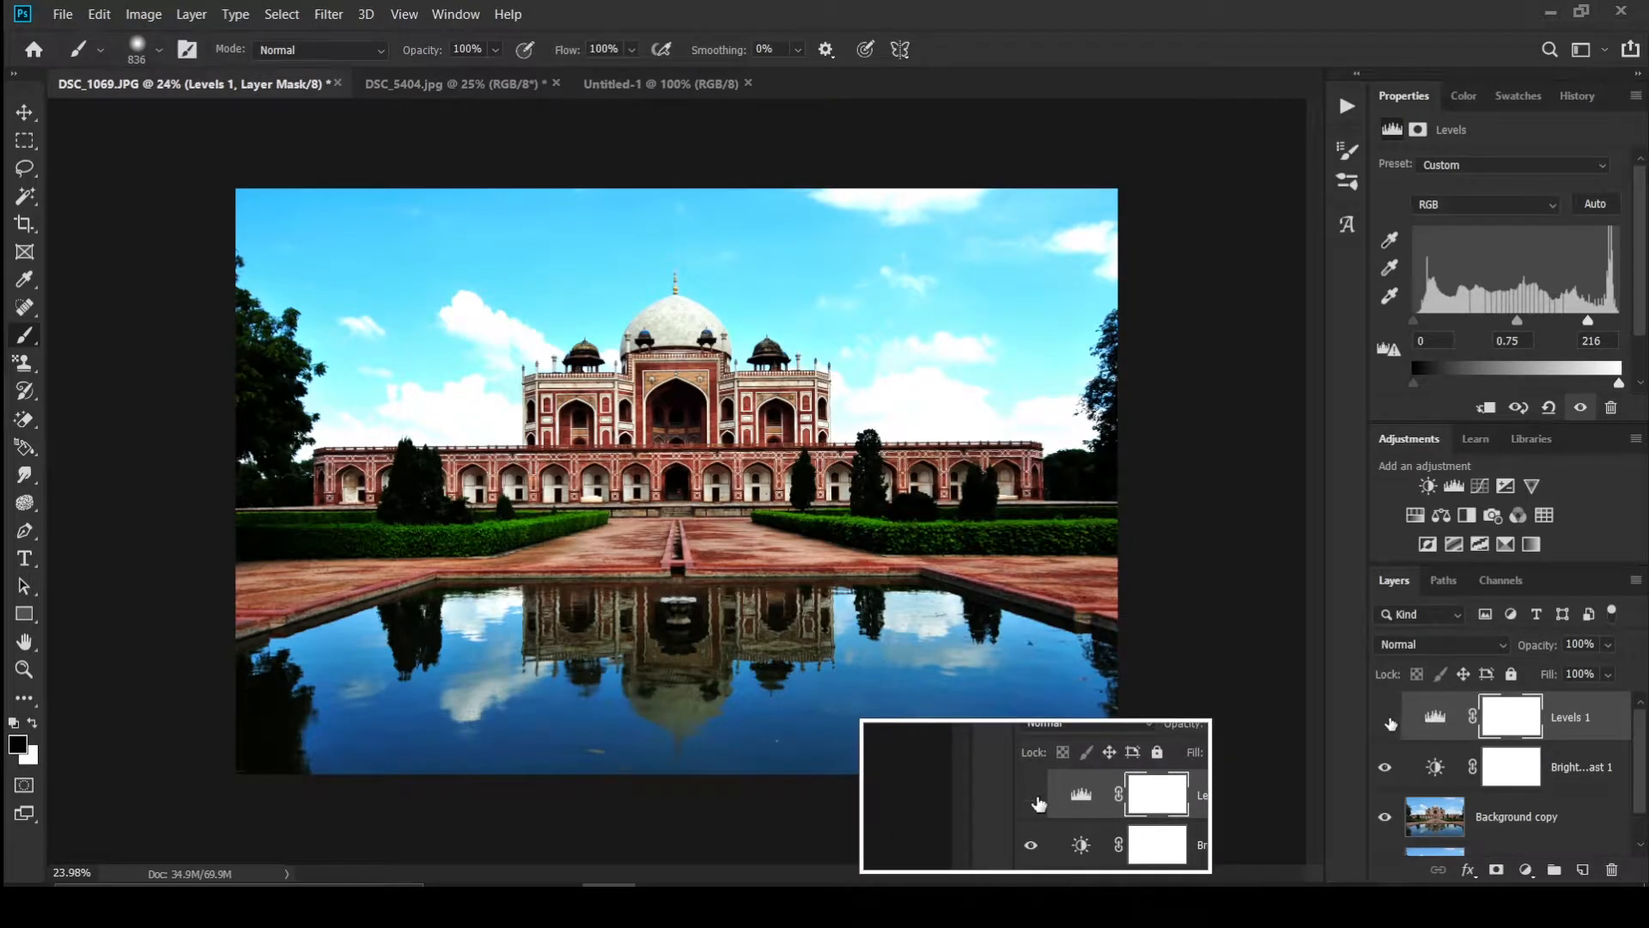
click(1385, 718)
click(1385, 718)
click(1387, 719)
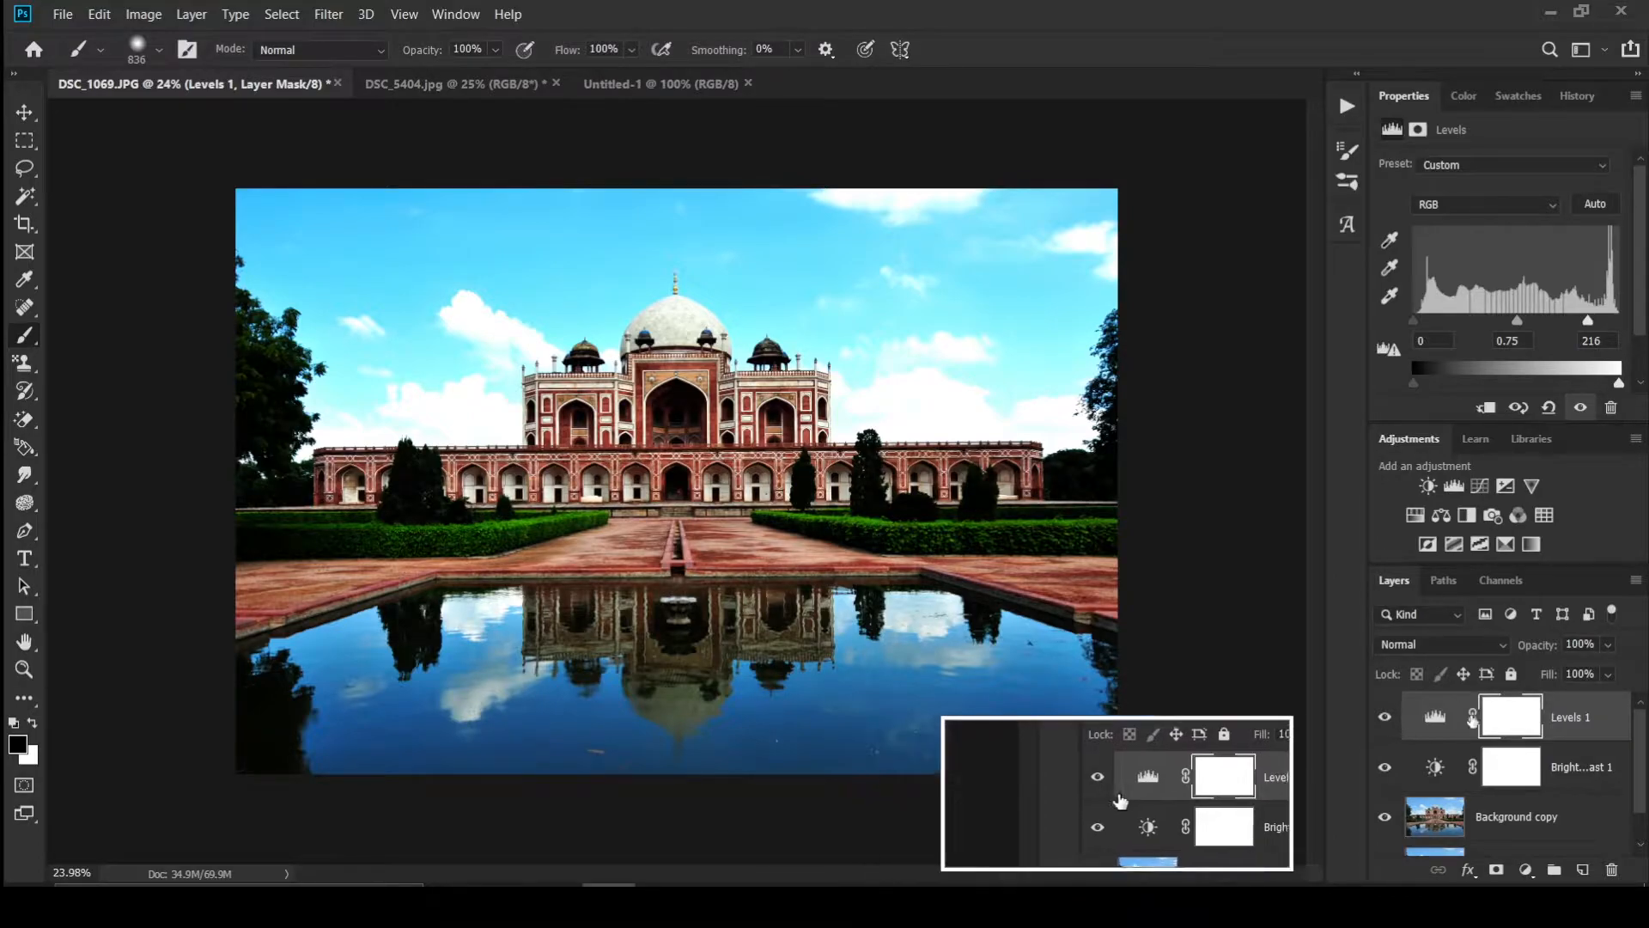
Step: Delete the Levels adjustment layer and add a Curves adjustment layer in its place
drag(1591, 720, 1614, 868)
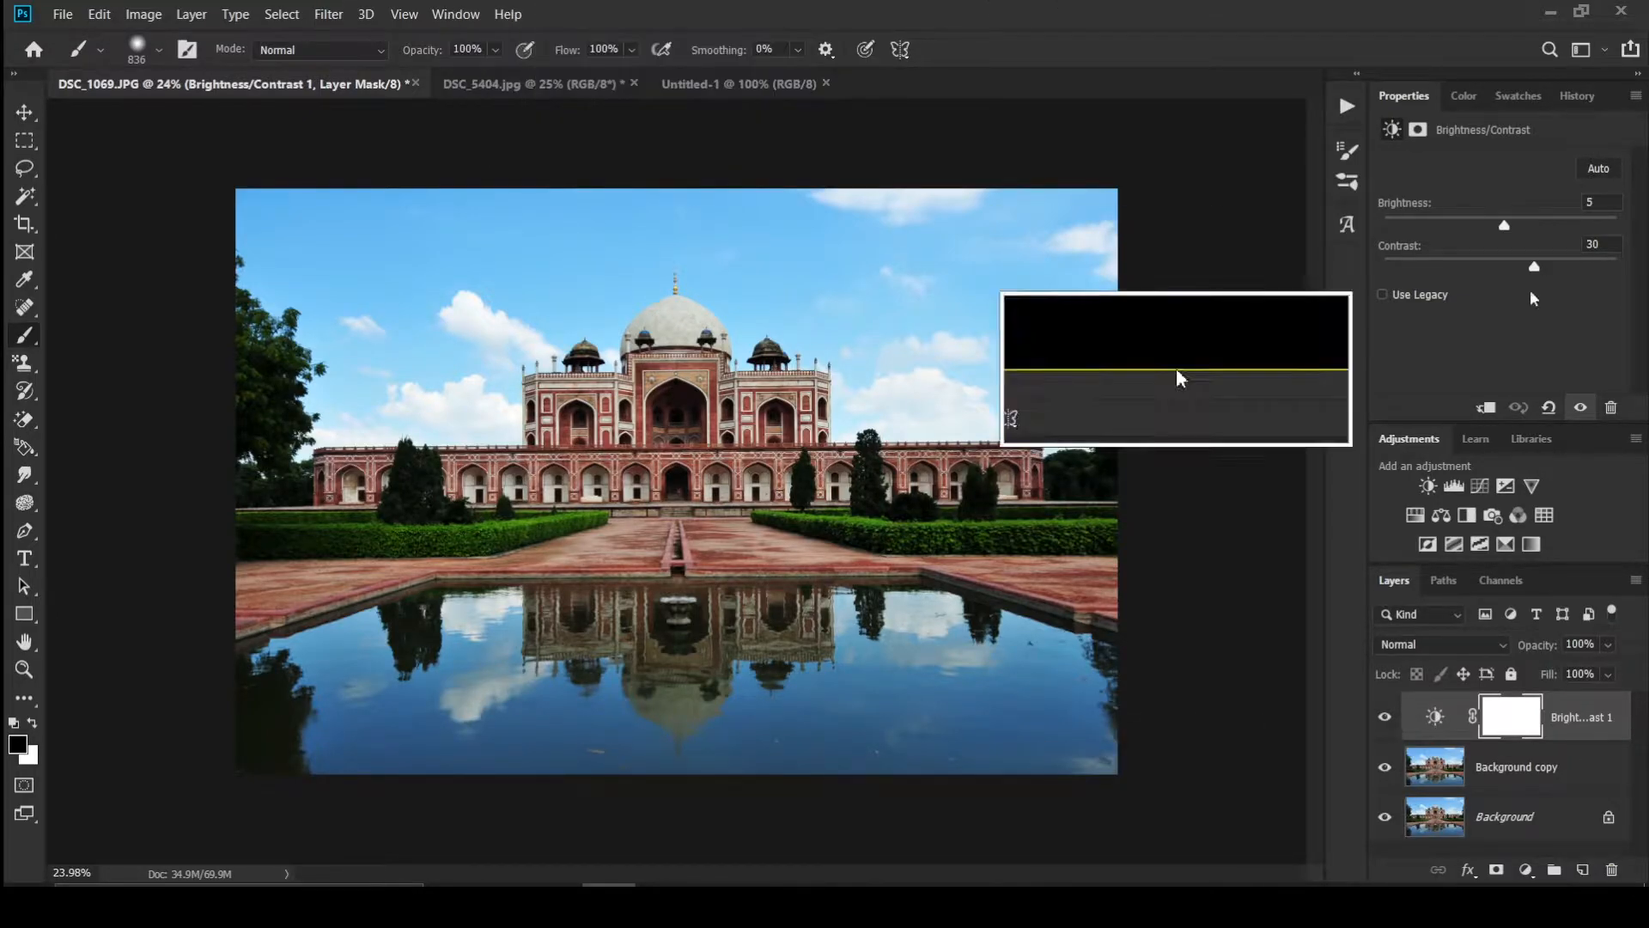
click(1485, 486)
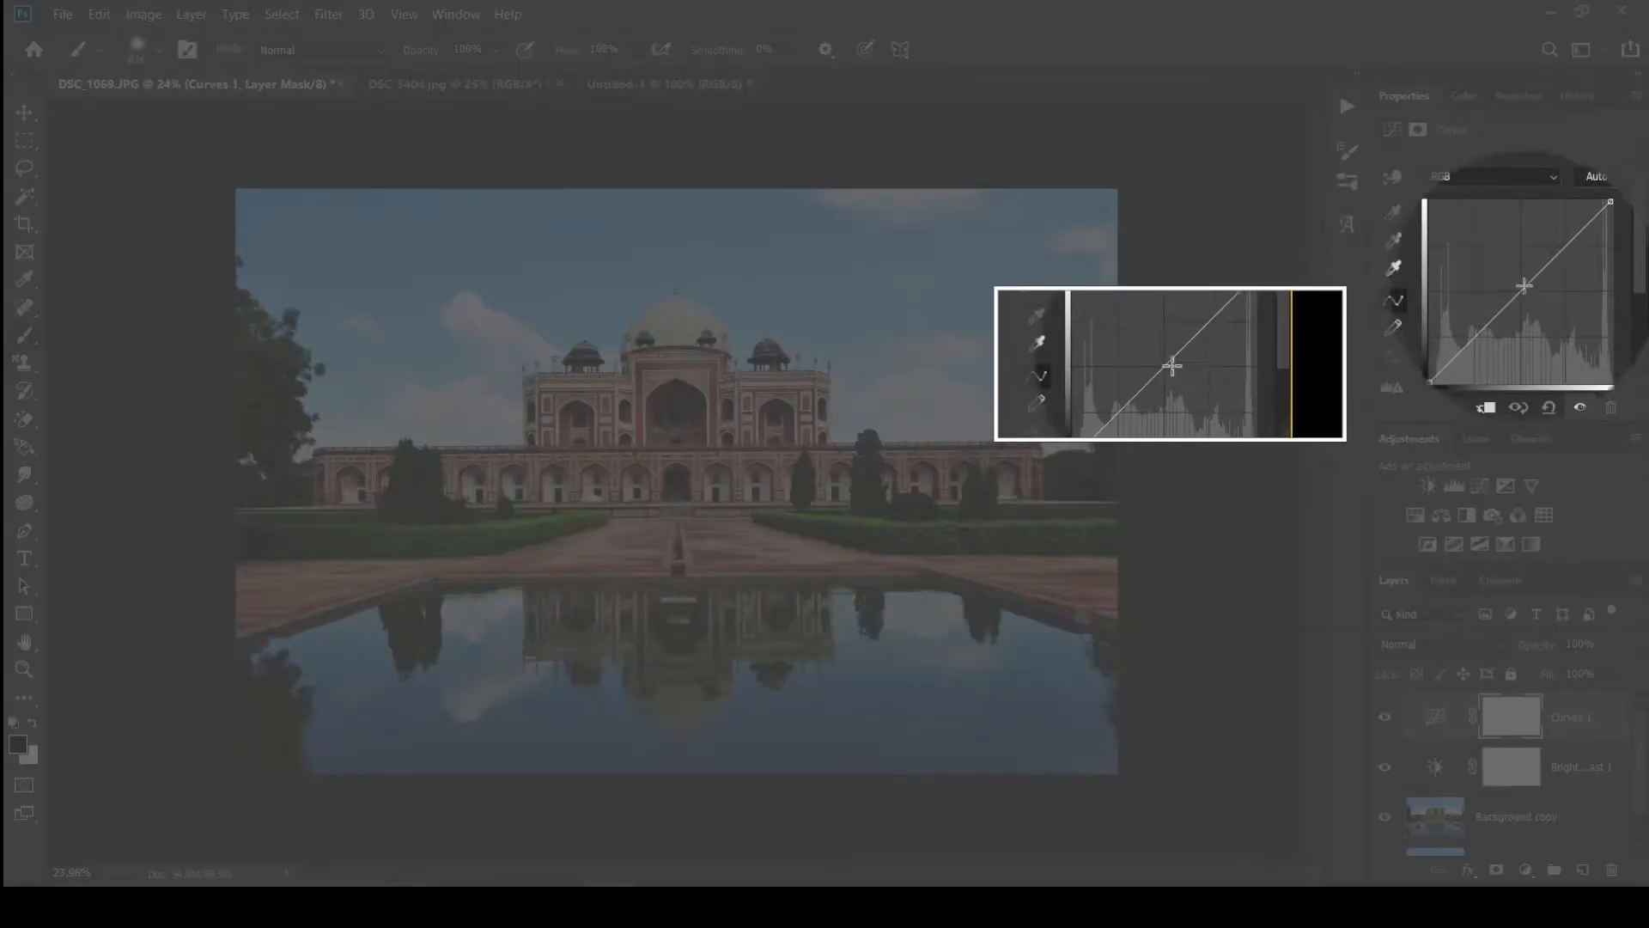
Step: Try darkening the RGB curve with a lowered midtone point and a second highlight point, and undo the changes
mouse_move(1525, 285)
mouse_down()
mouse_move(1494, 257)
mouse_move(1538, 309)
mouse_up()
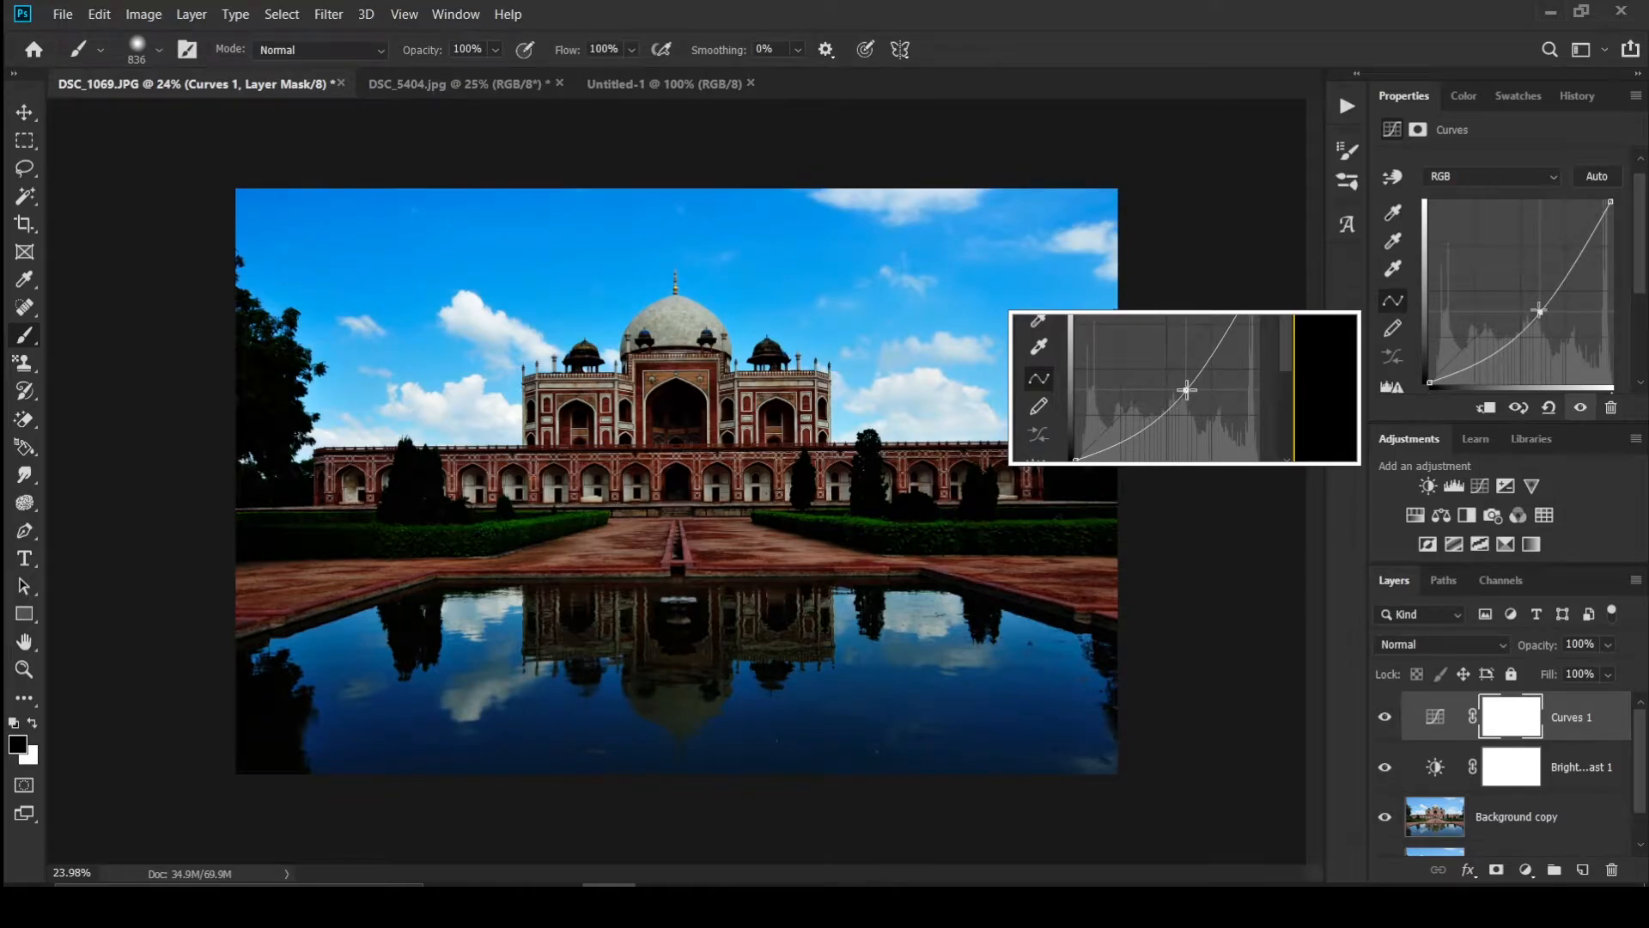
drag(1560, 280, 1569, 281)
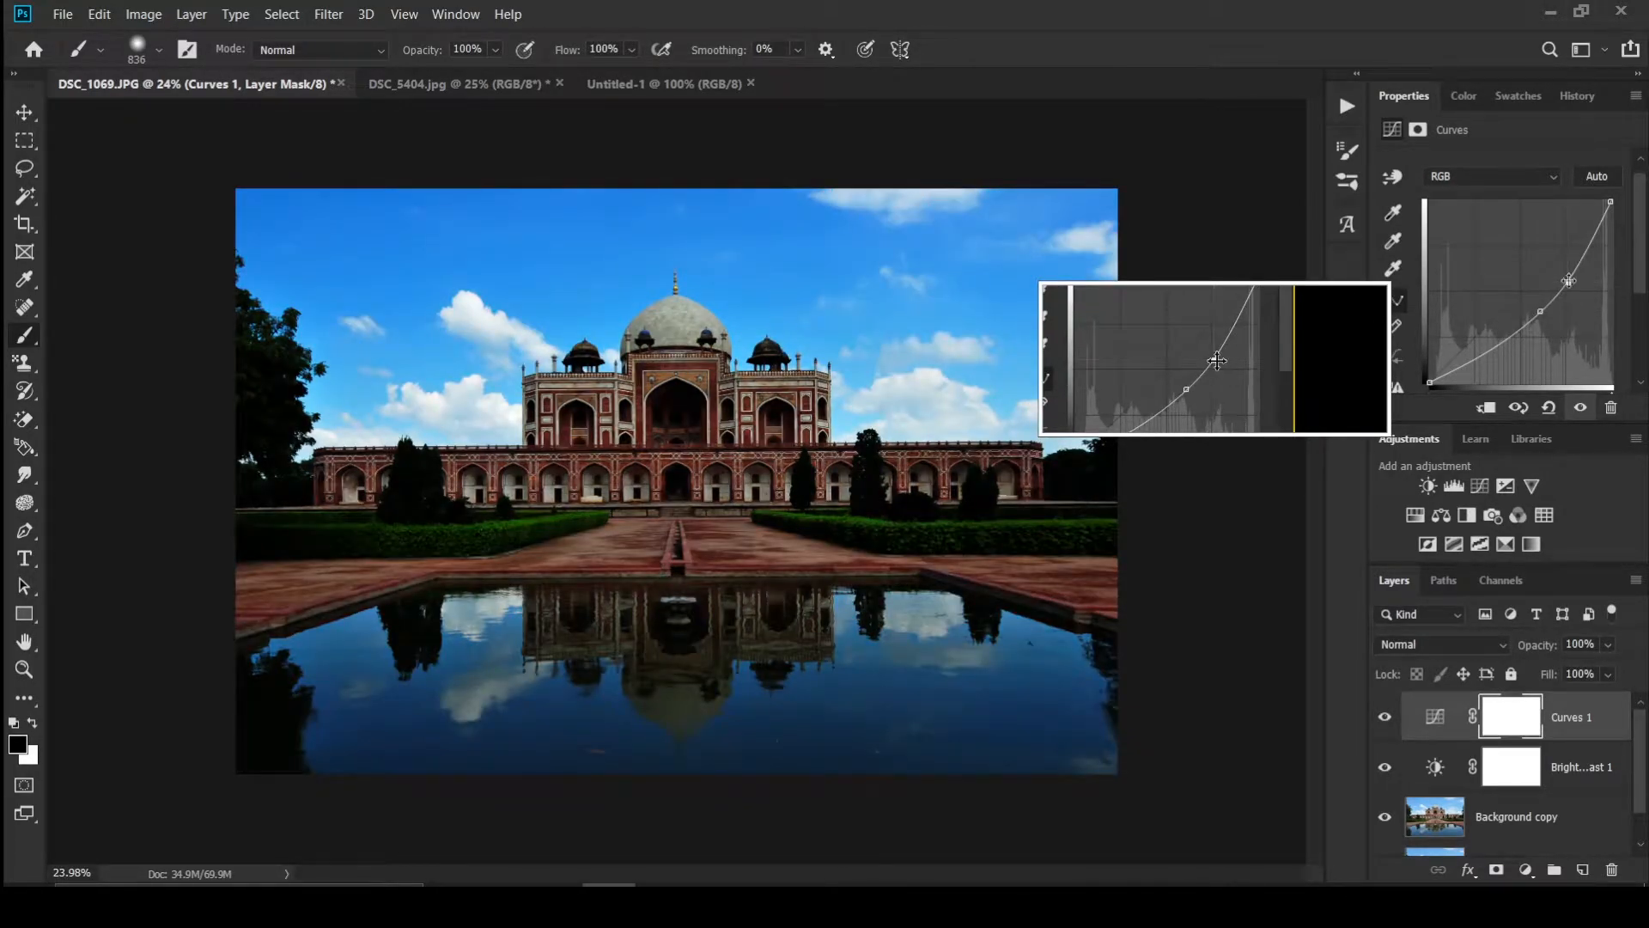
key(ctrl+z)
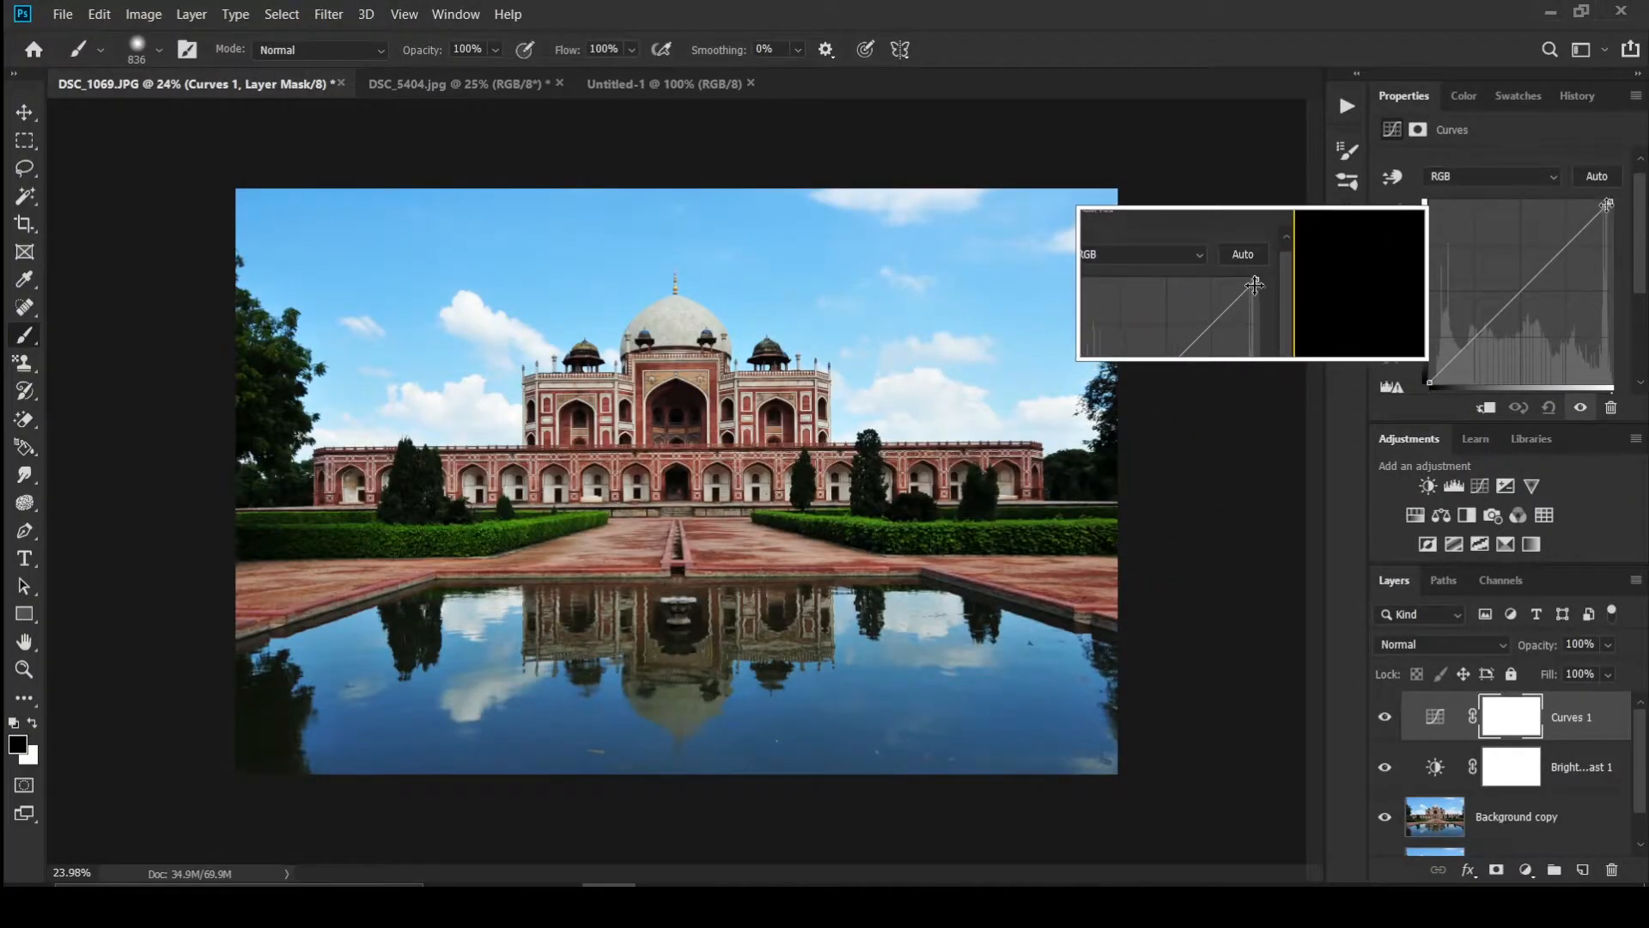
Step: Shape the RGB curve by lowering its white end point, moving the shadow point inward and raising the midtones
drag(1609, 203, 1613, 224)
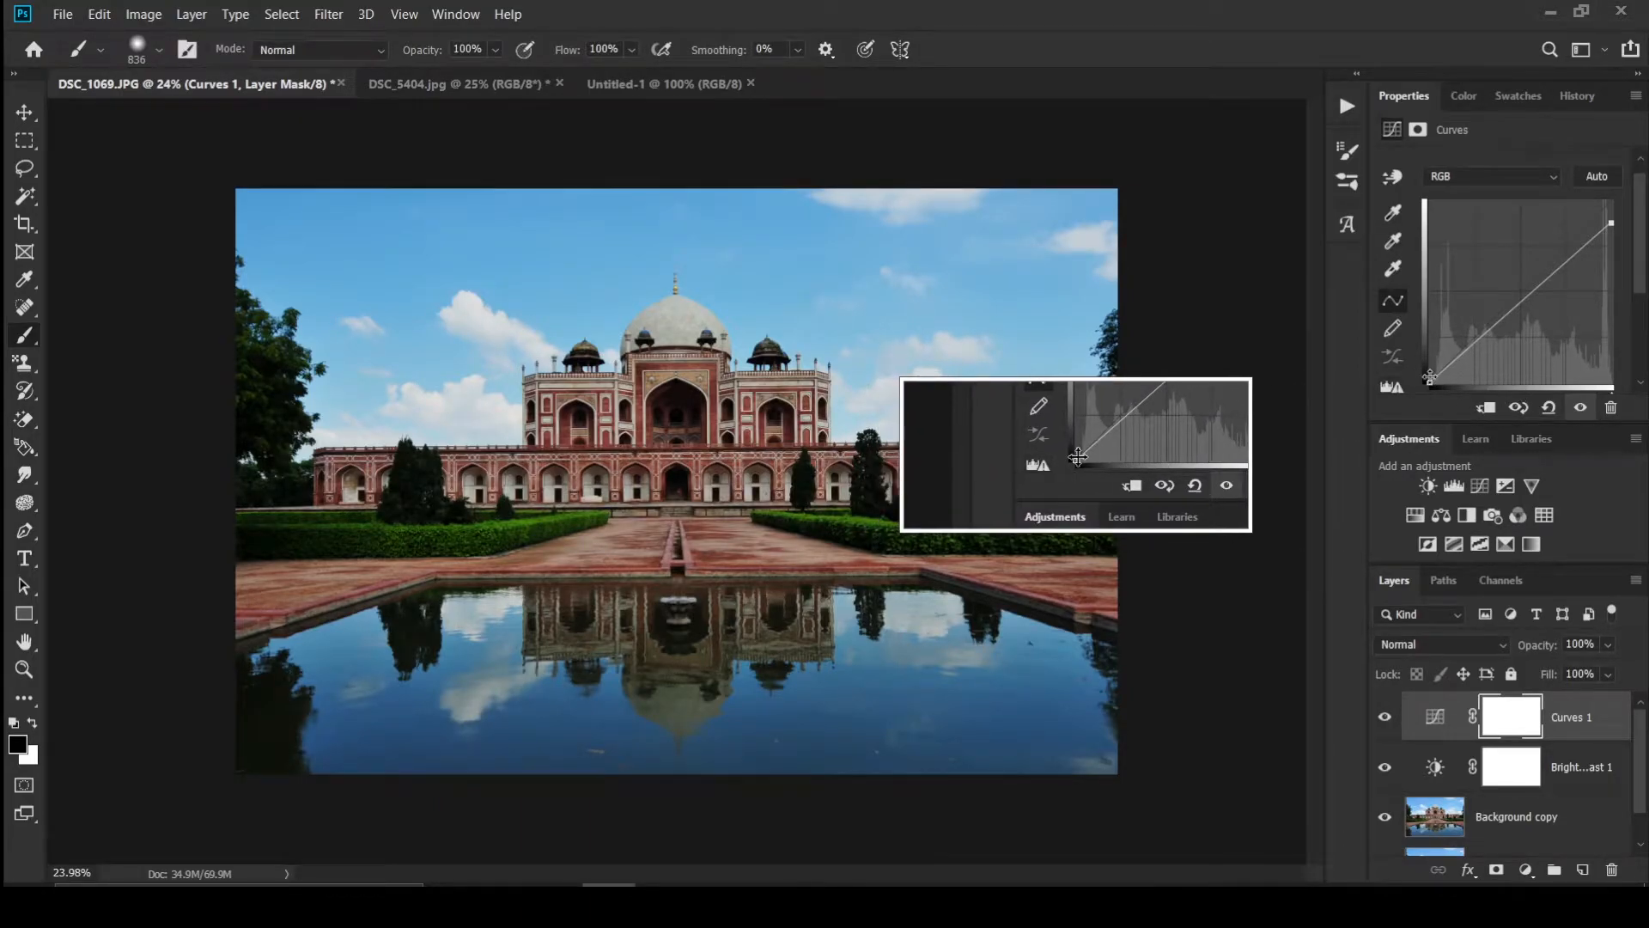
mouse_move(1429, 379)
mouse_down()
mouse_move(1453, 384)
mouse_move(1428, 360)
mouse_move(1446, 375)
mouse_up()
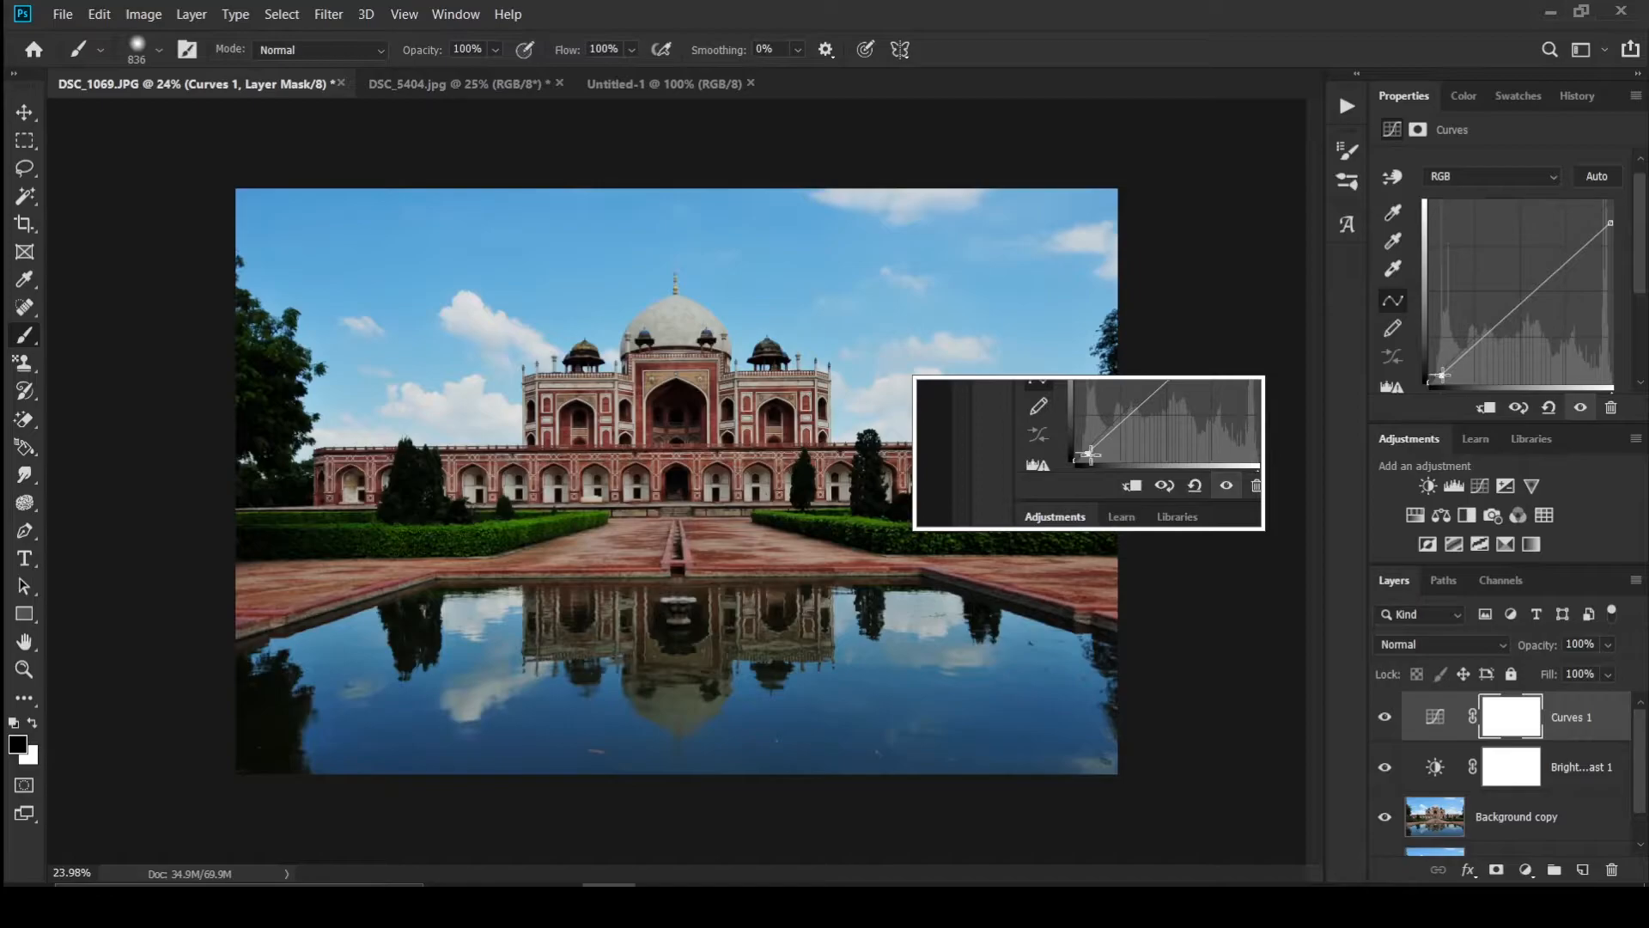
click(1513, 309)
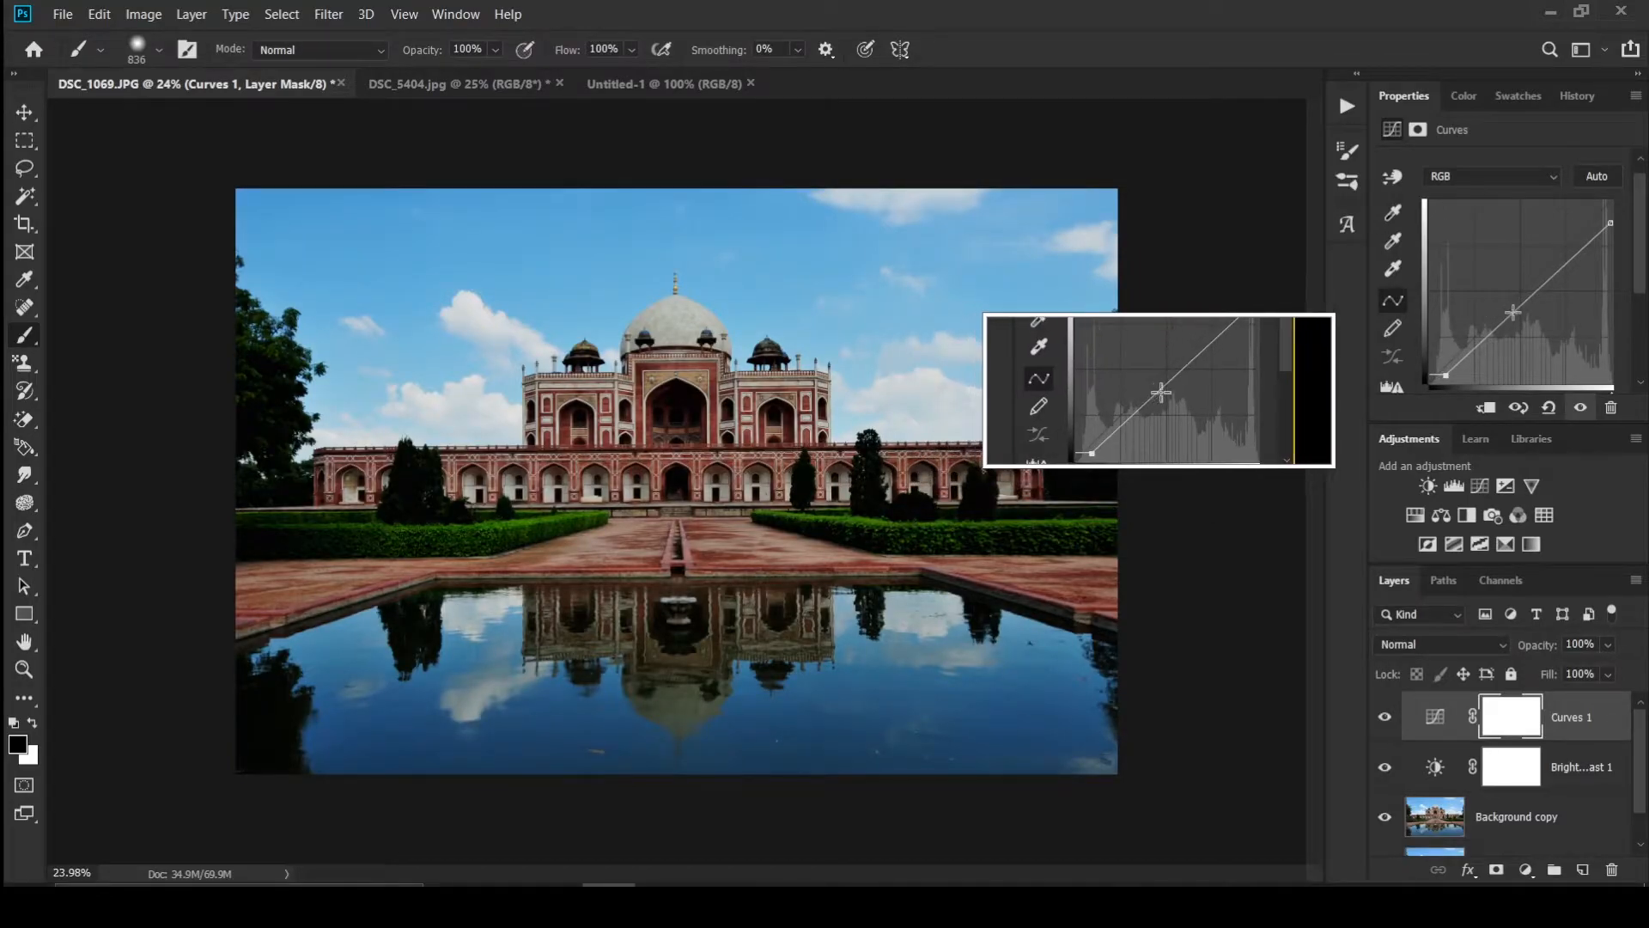
drag(1514, 309, 1503, 303)
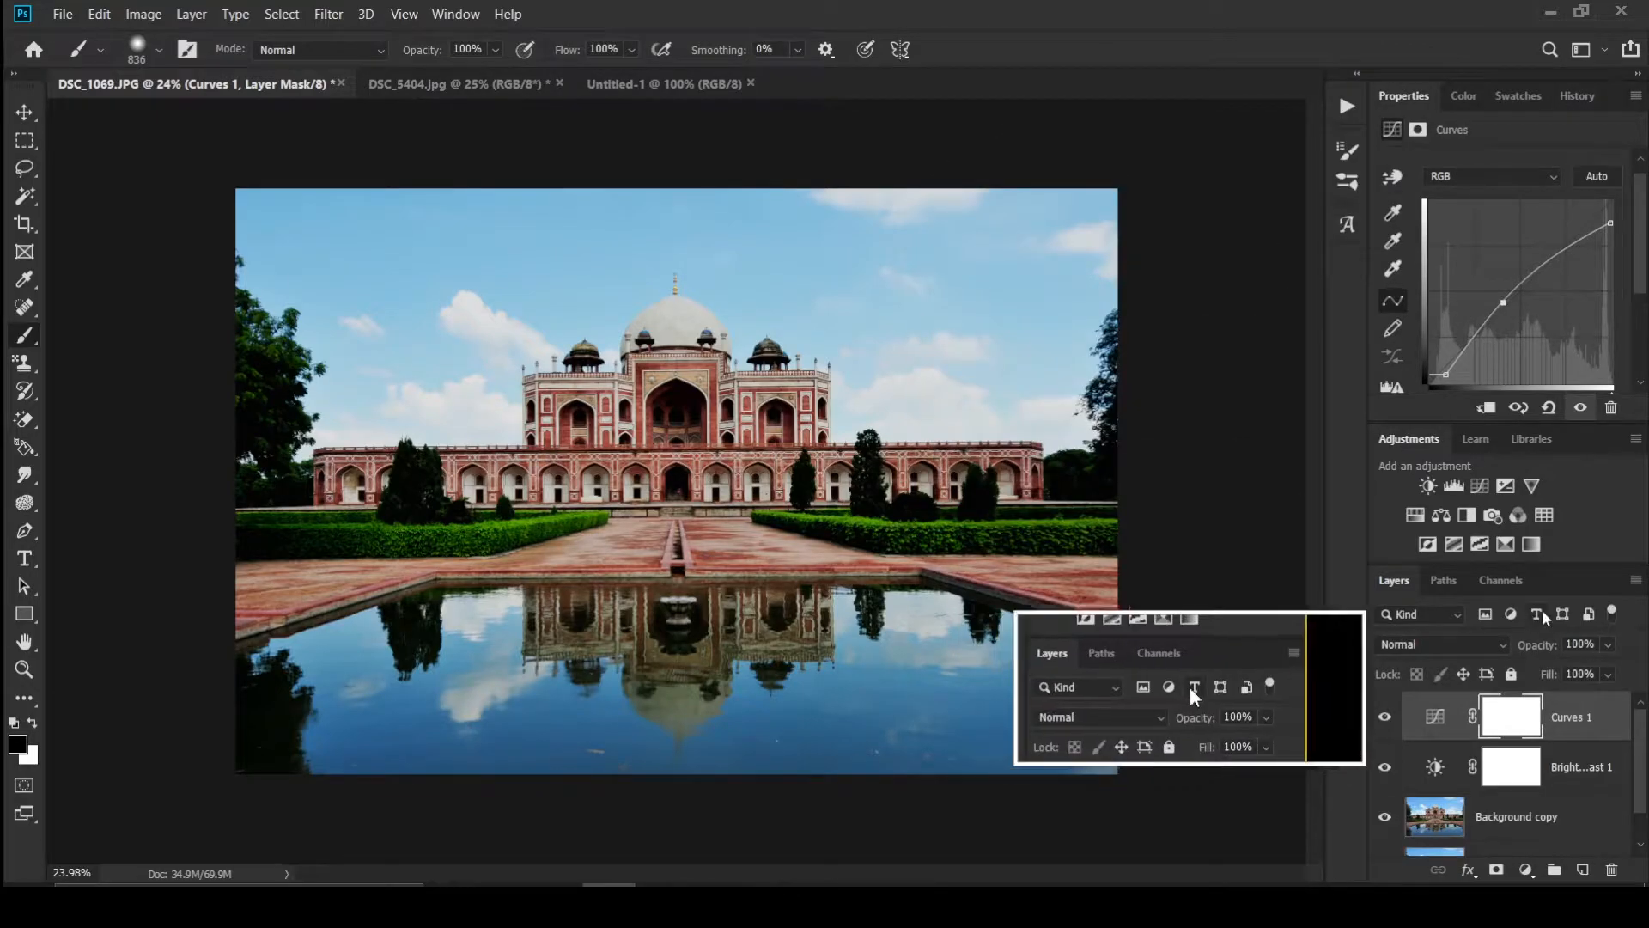
Step: Compare the photo with the Curves layer hidden and shown, leaving the layer visible
click(1385, 717)
click(1386, 720)
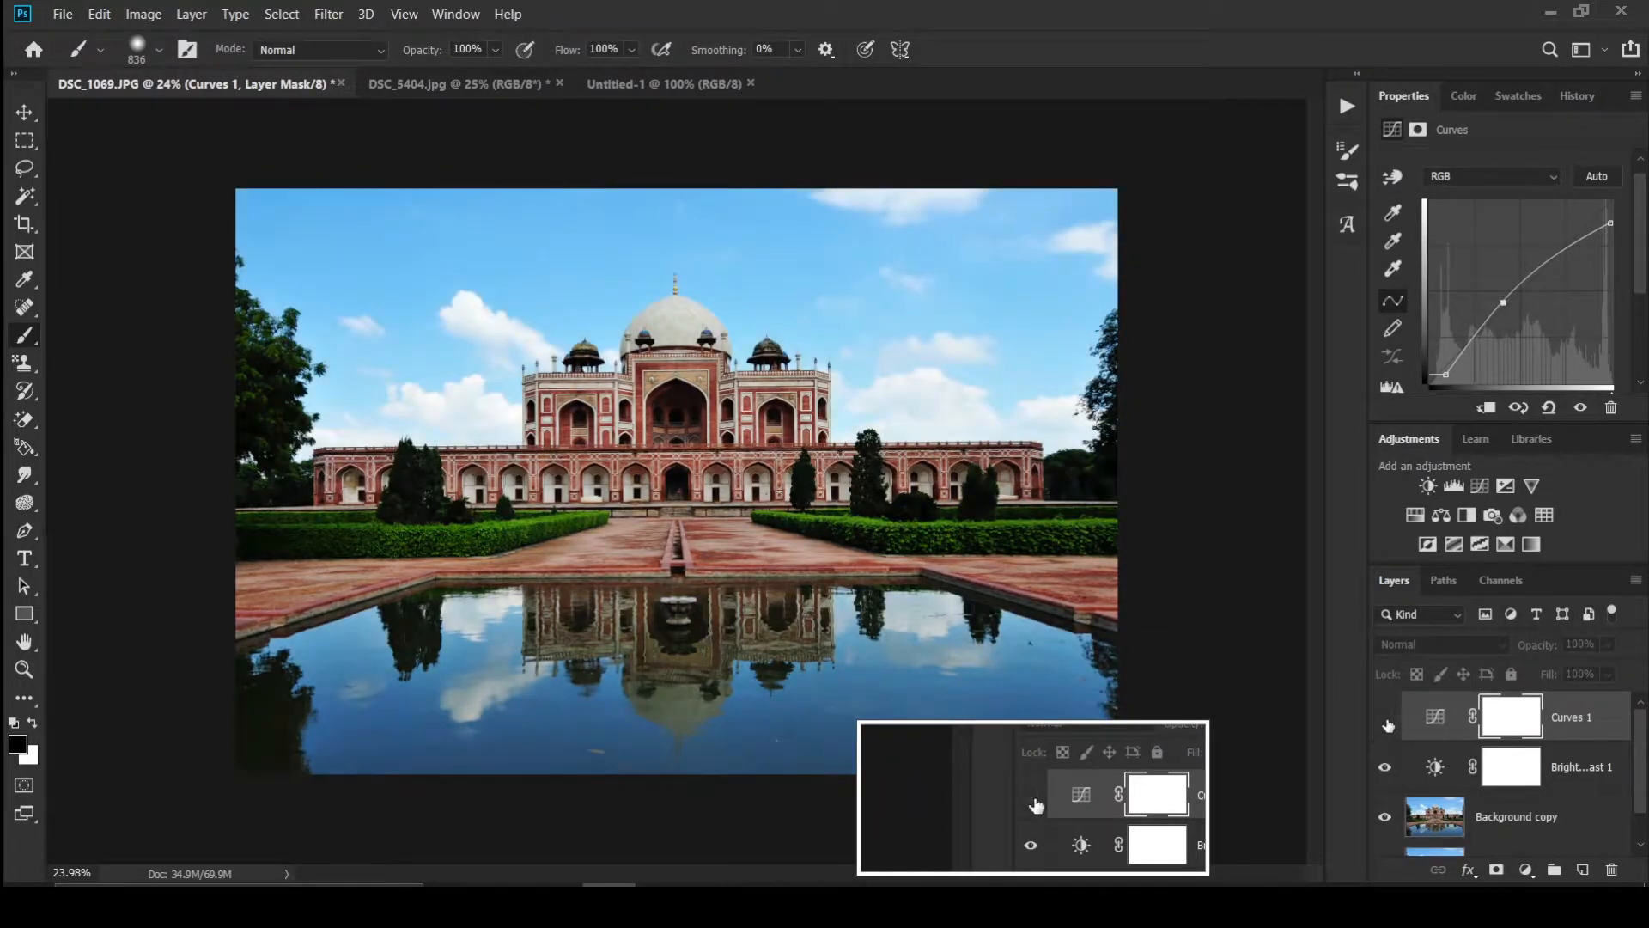
click(1385, 719)
click(1385, 720)
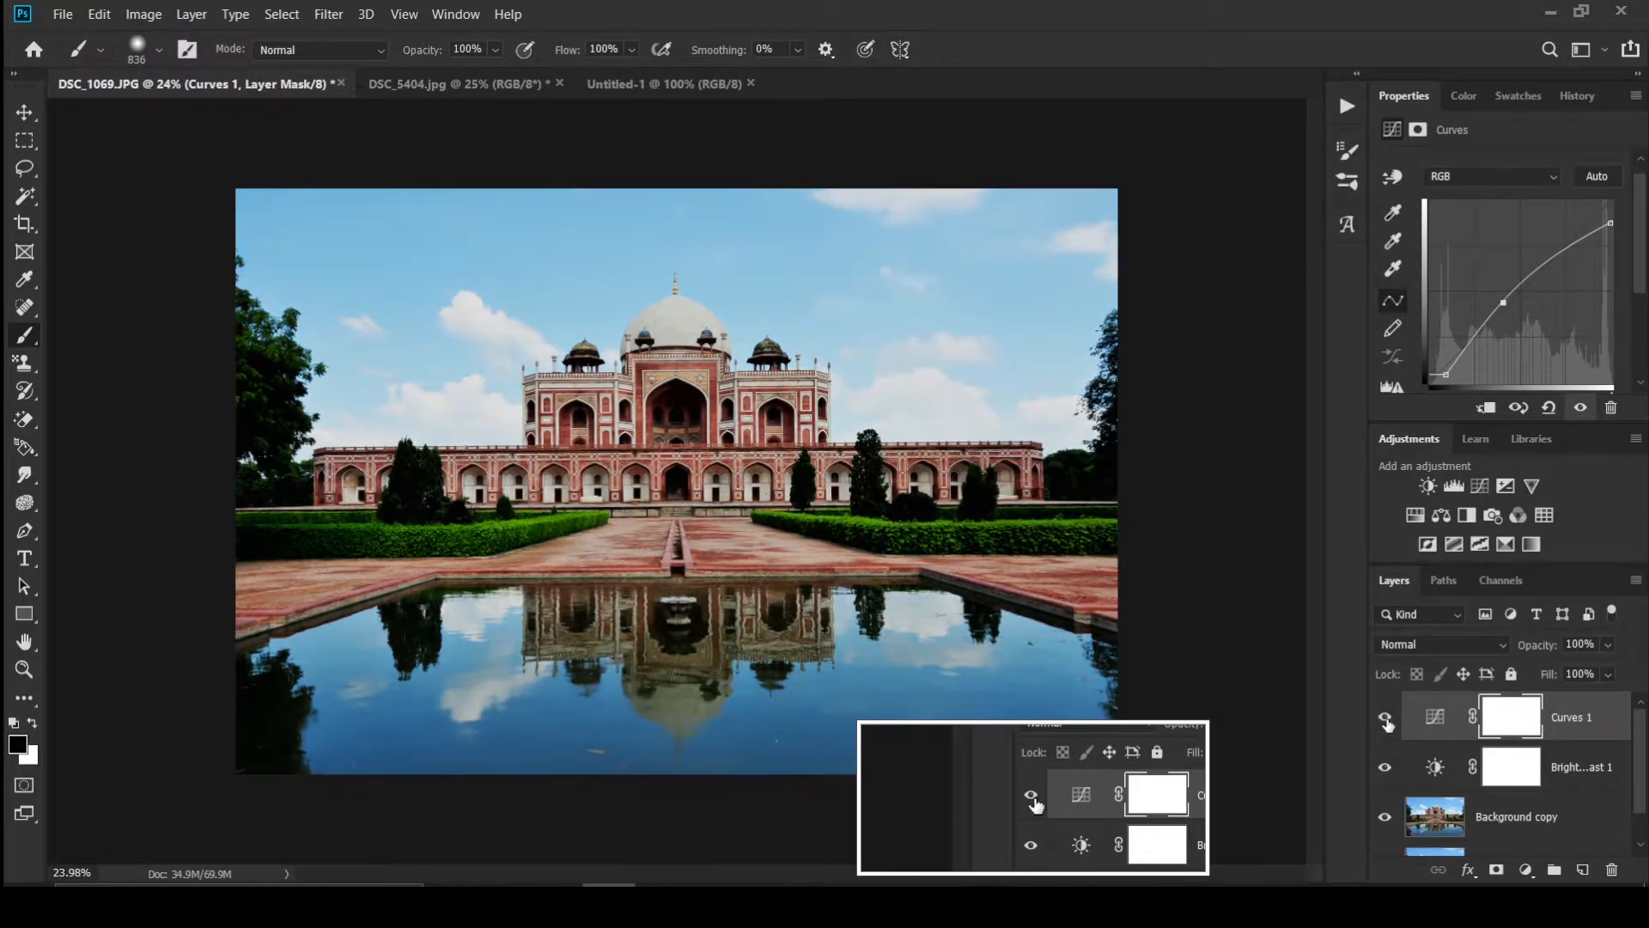
click(1385, 720)
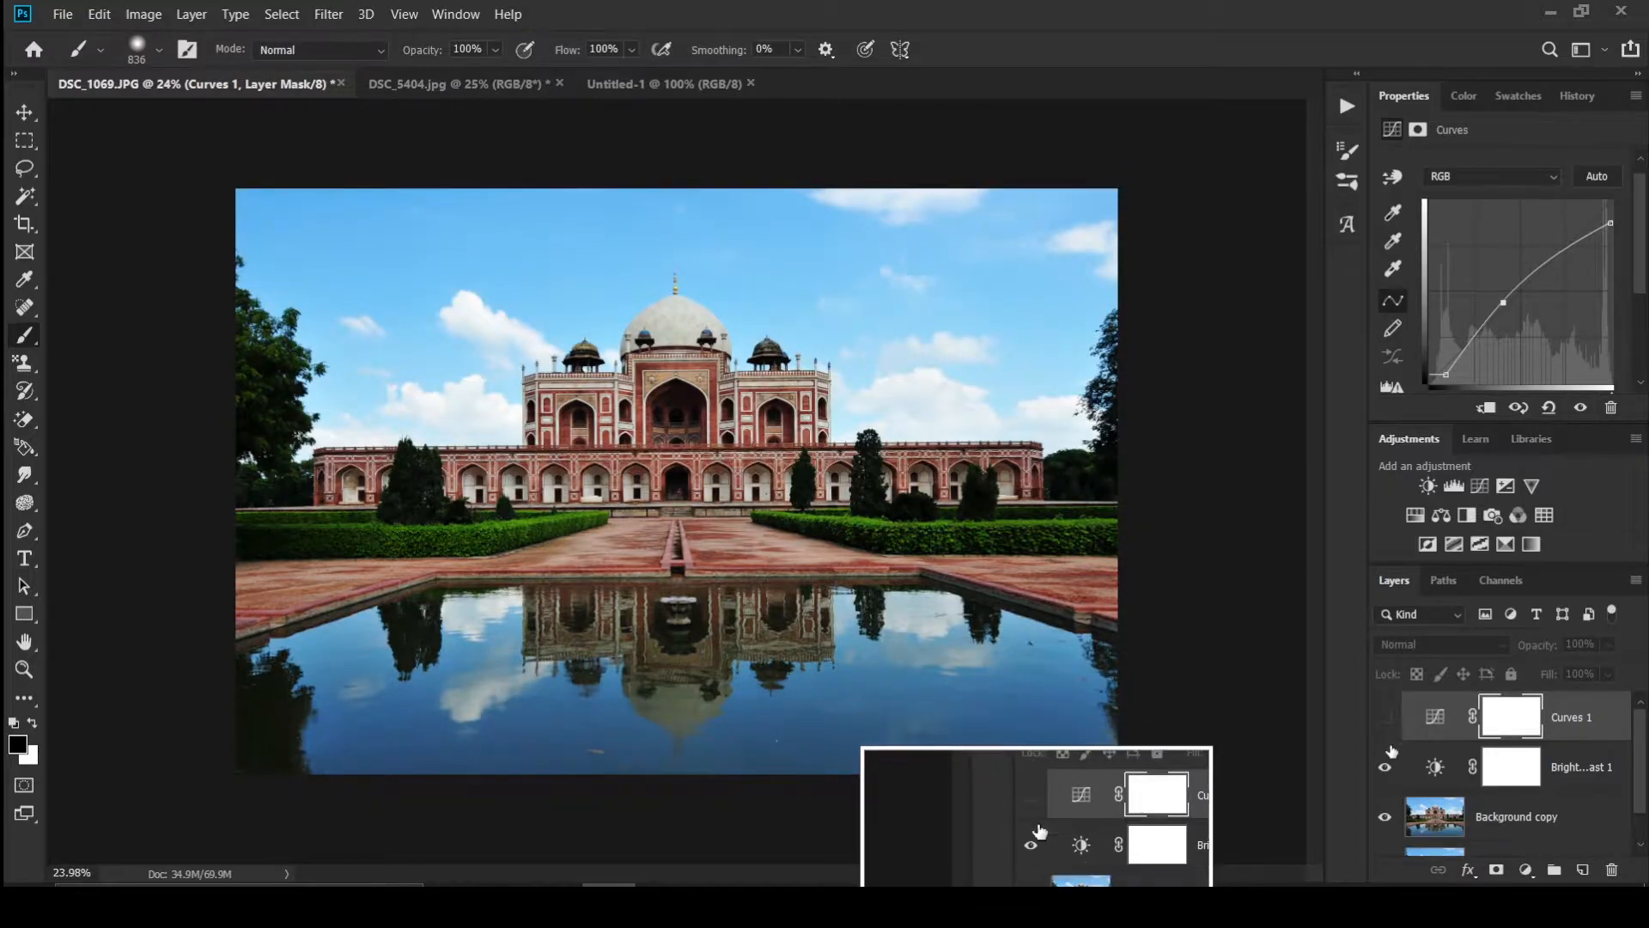
click(1386, 718)
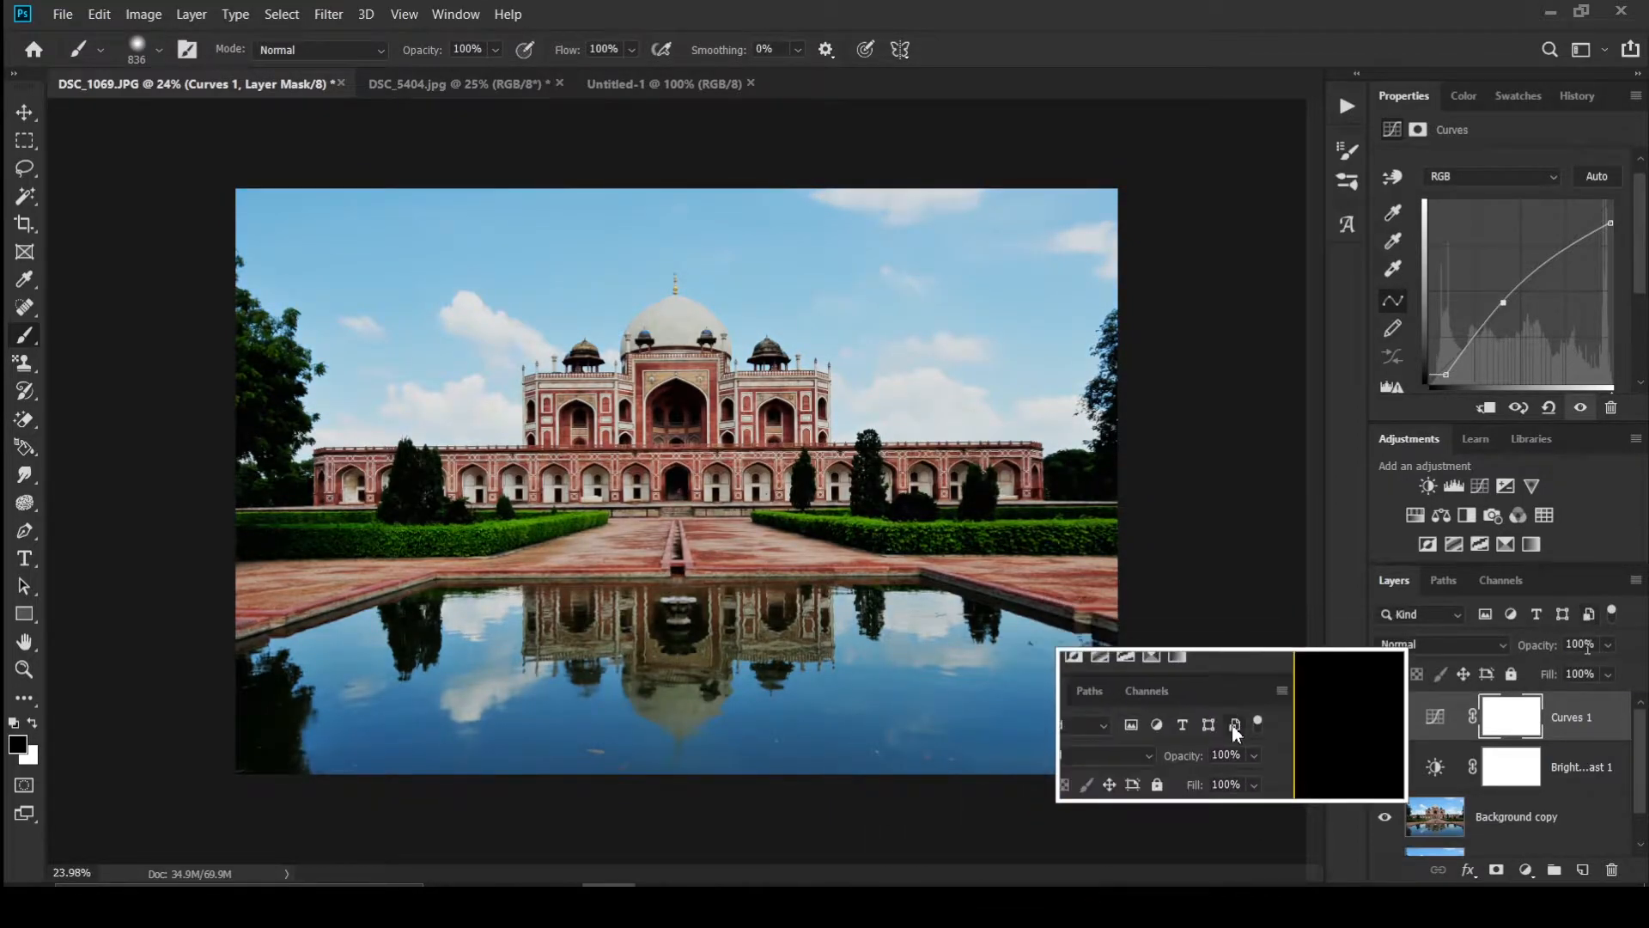
Step: Add a second Brightness/Contrast adjustment layer and set its contrast to 55
click(1429, 487)
drag(1502, 266, 1563, 266)
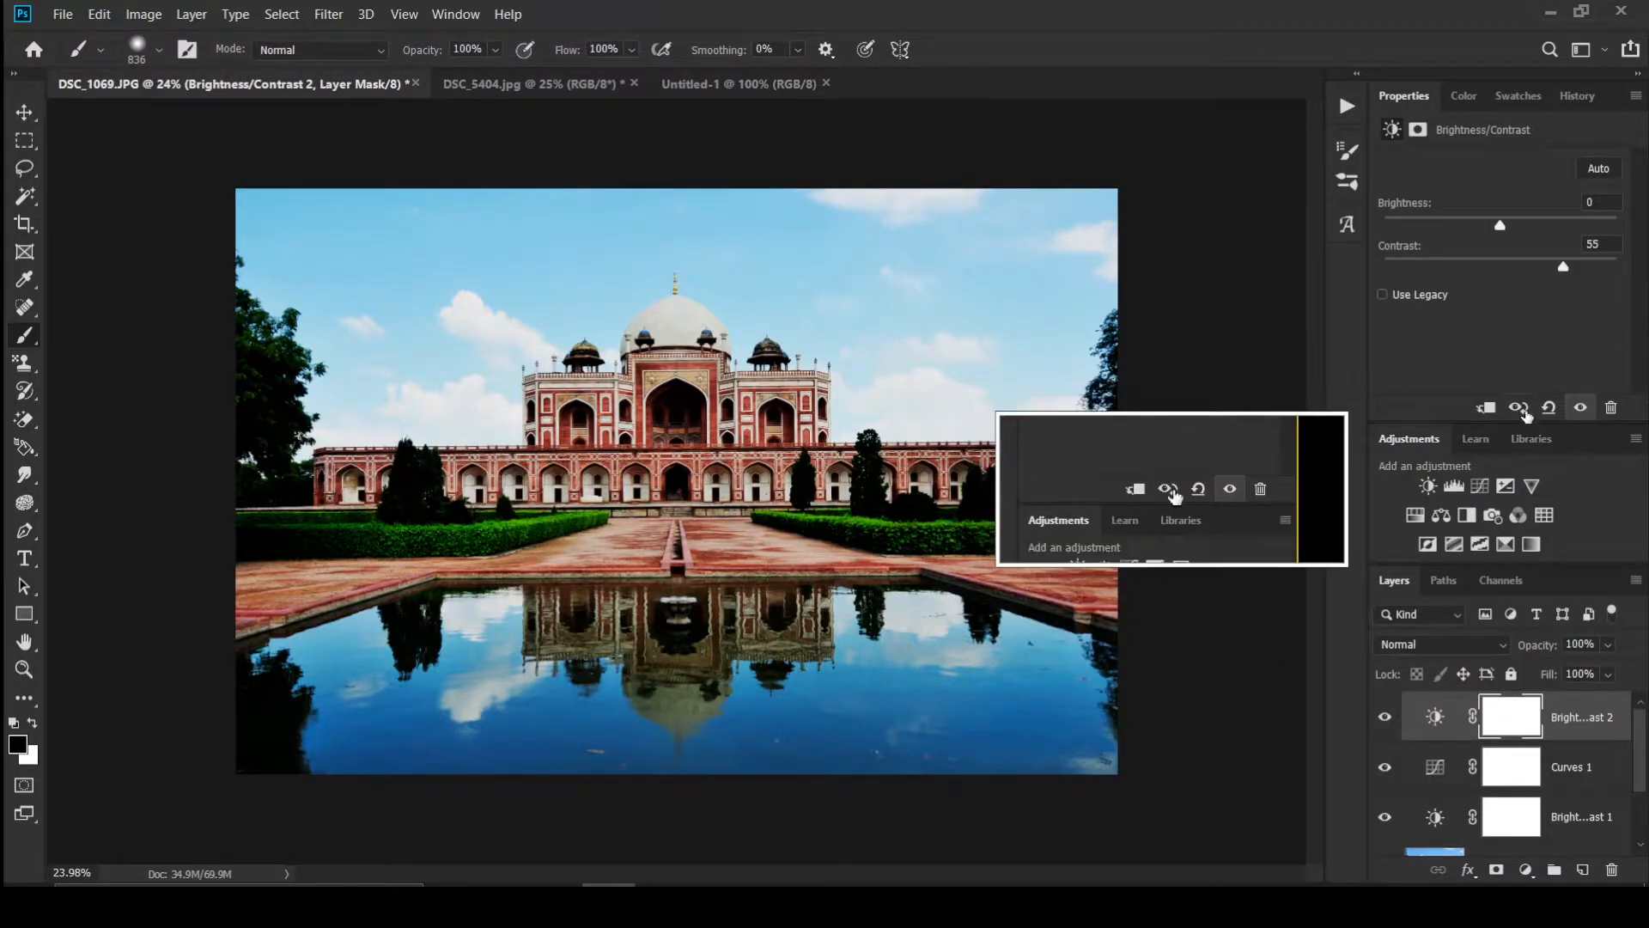
Step: Add a Vibrance adjustment layer, try vibrance -100 and saturation +100, and set vibrance to +2 and saturation to +8
click(1533, 486)
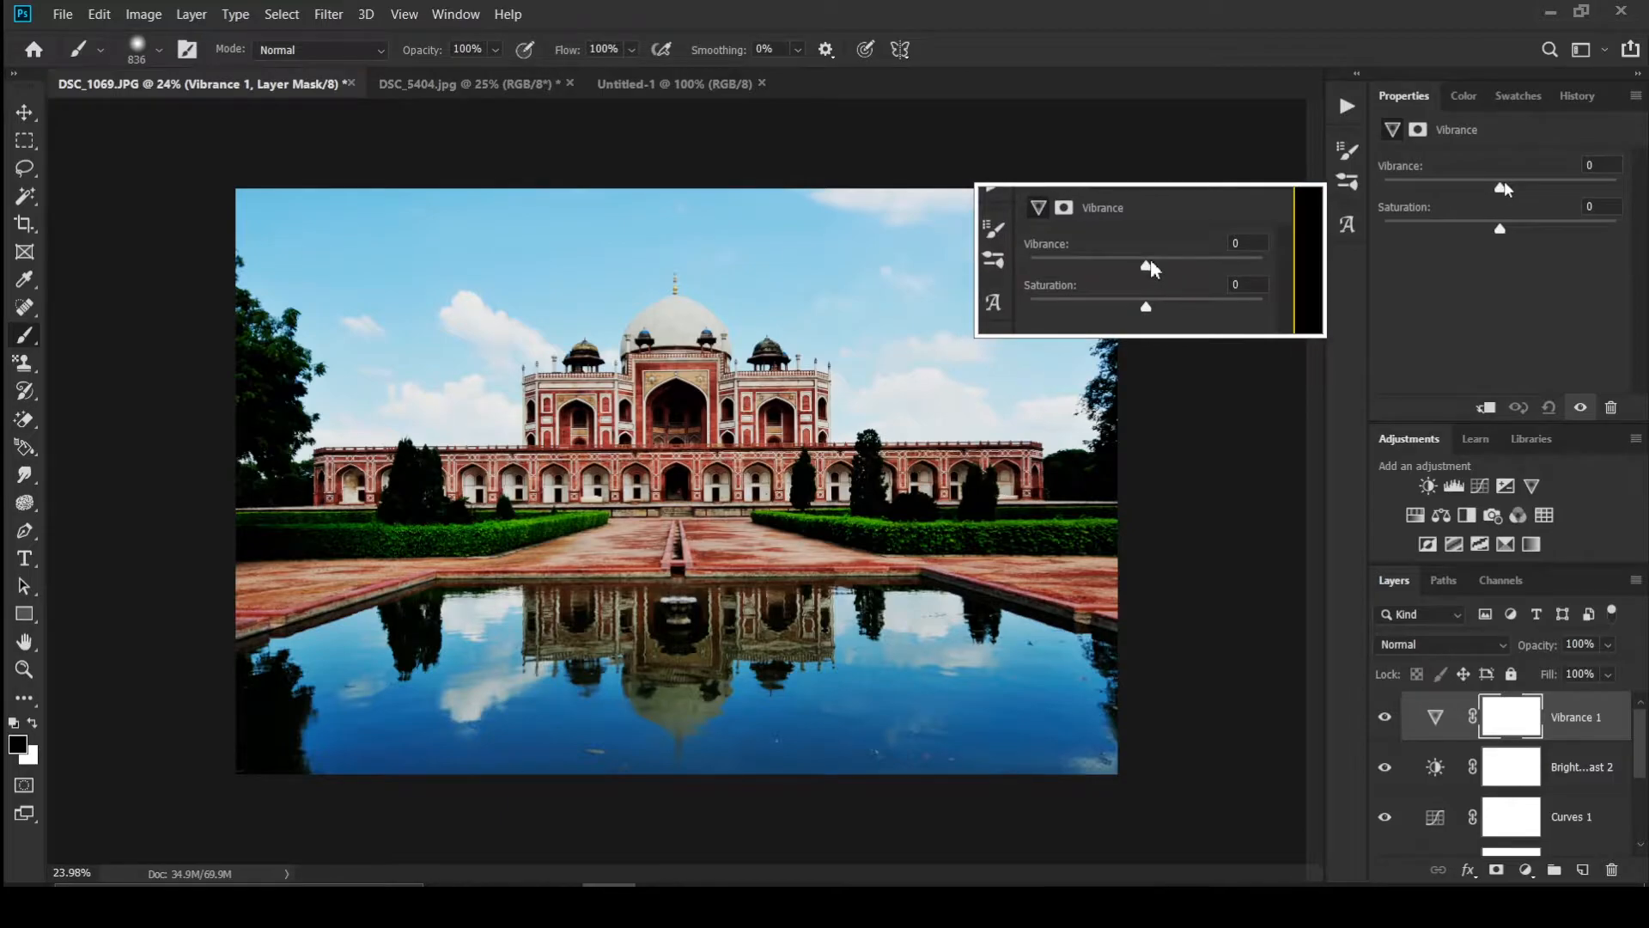
drag(1505, 187, 1347, 255)
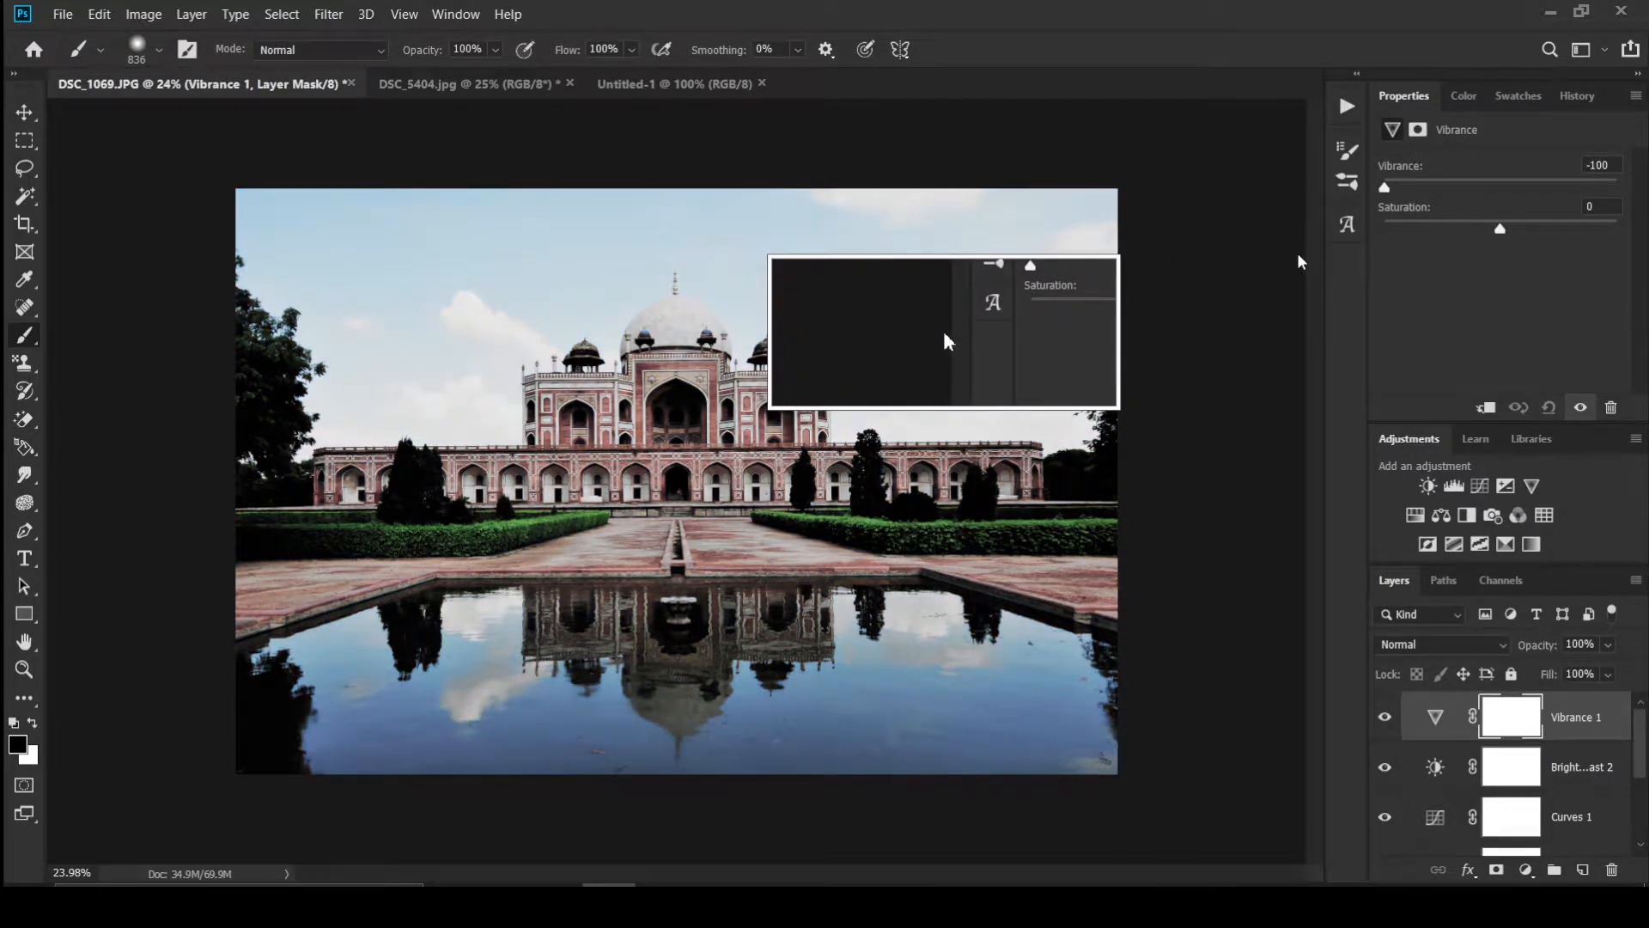
drag(1384, 187, 1632, 229)
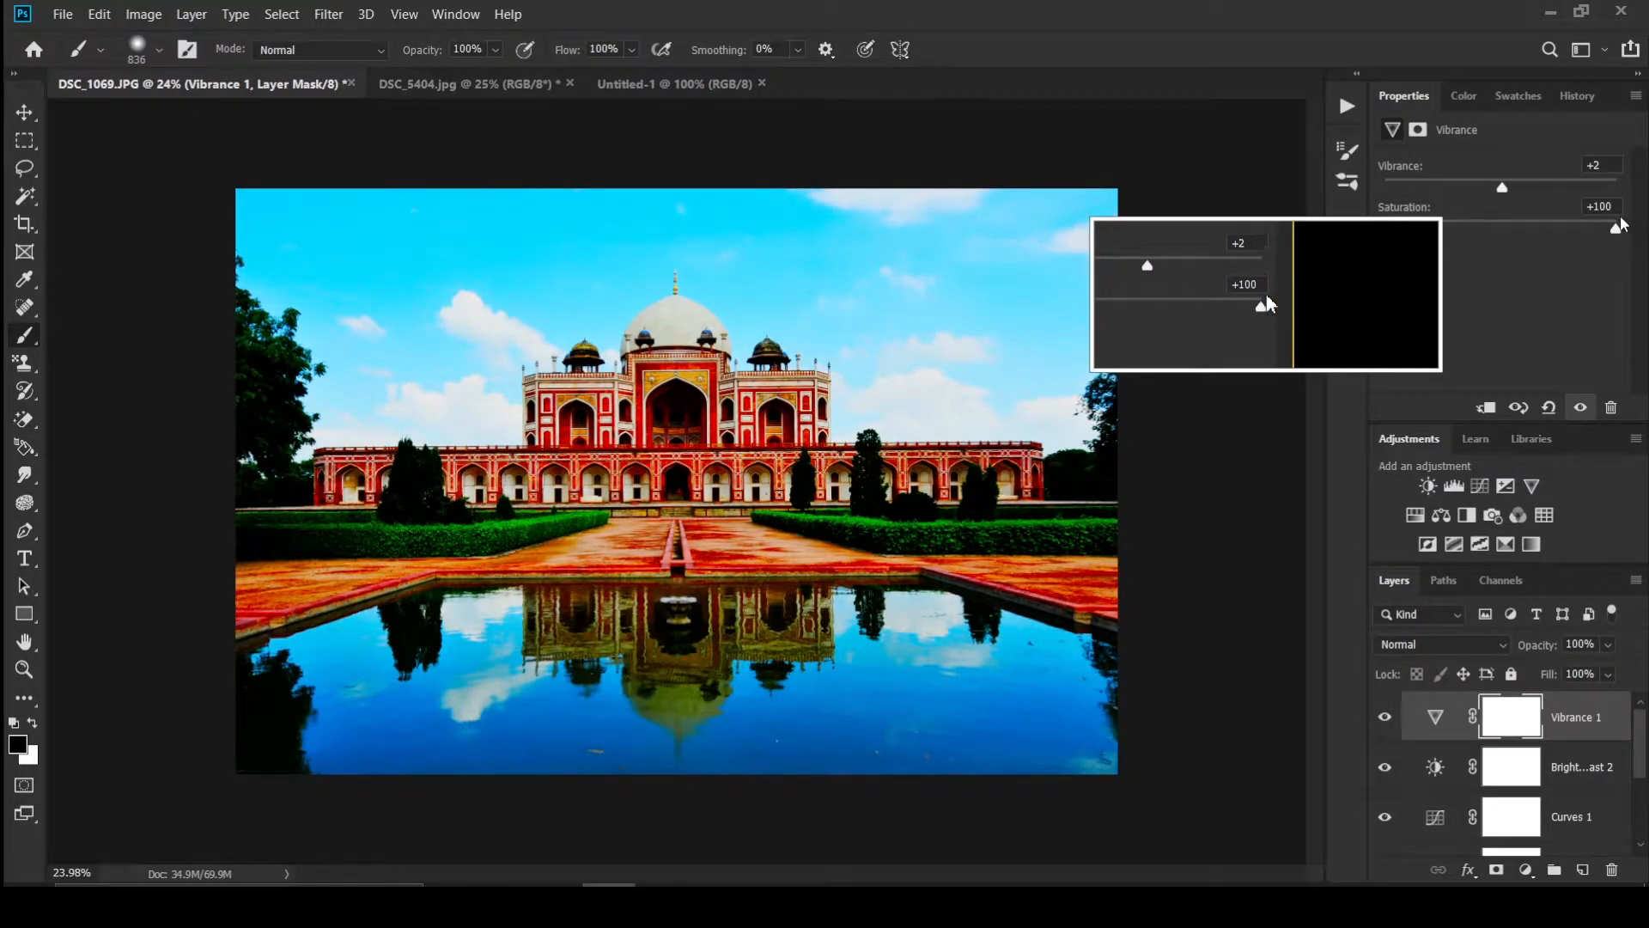
drag(1620, 232, 1514, 243)
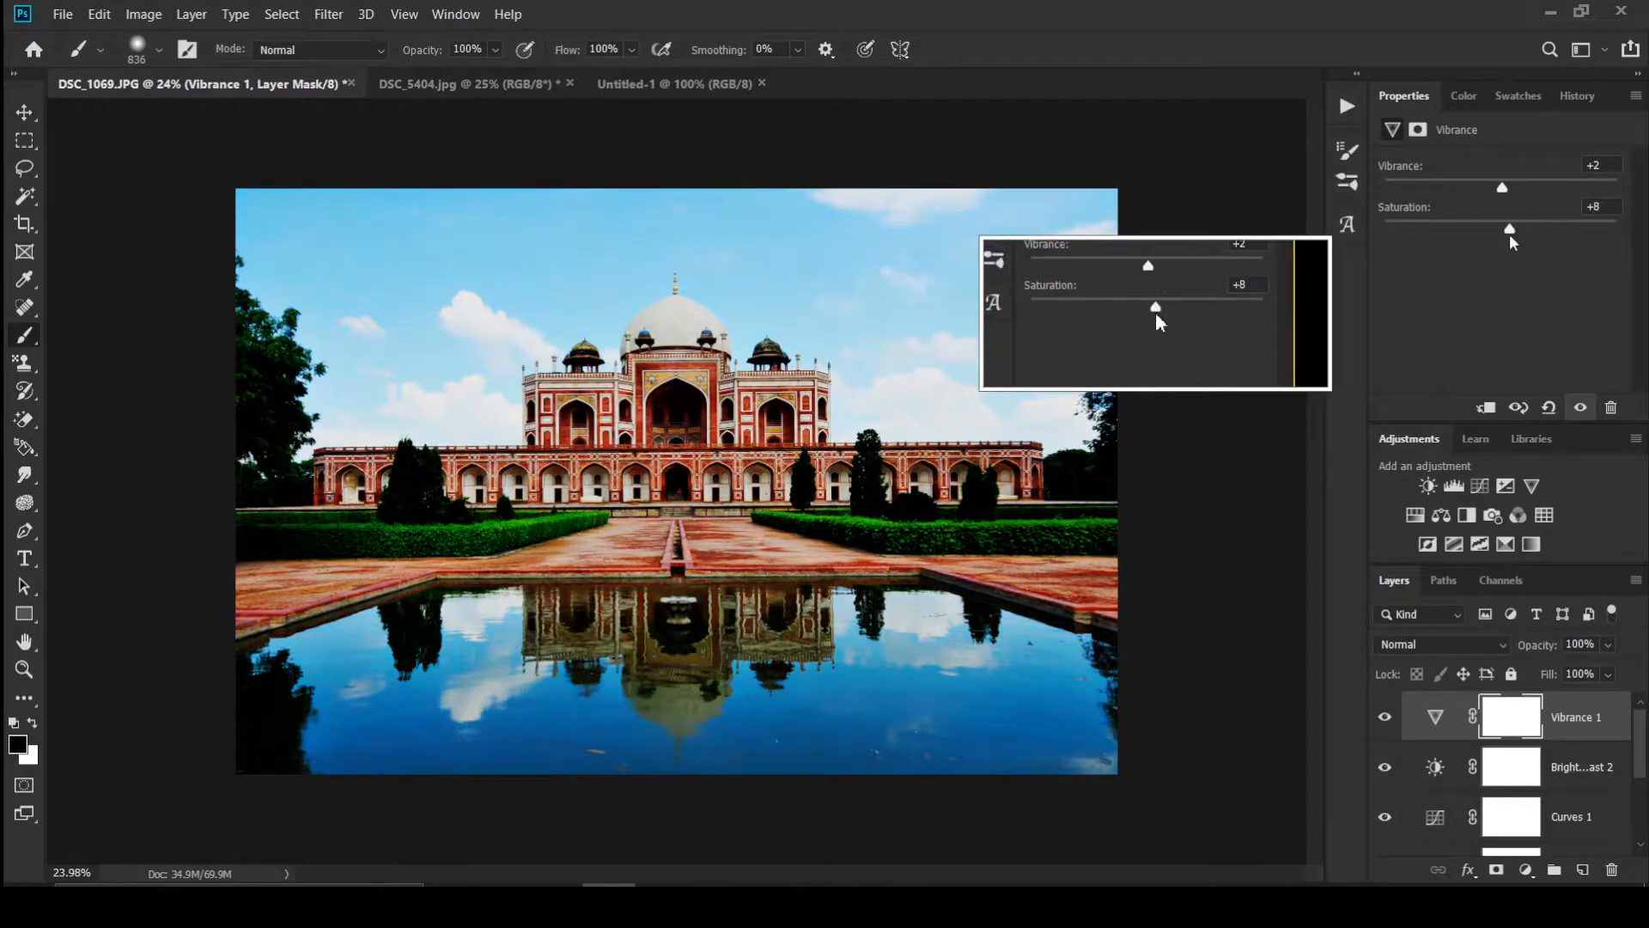
Step: Turn the photo black and white with saturation -100, try vibrance -100, and set vibrance to +100
drag(1510, 230, 1311, 247)
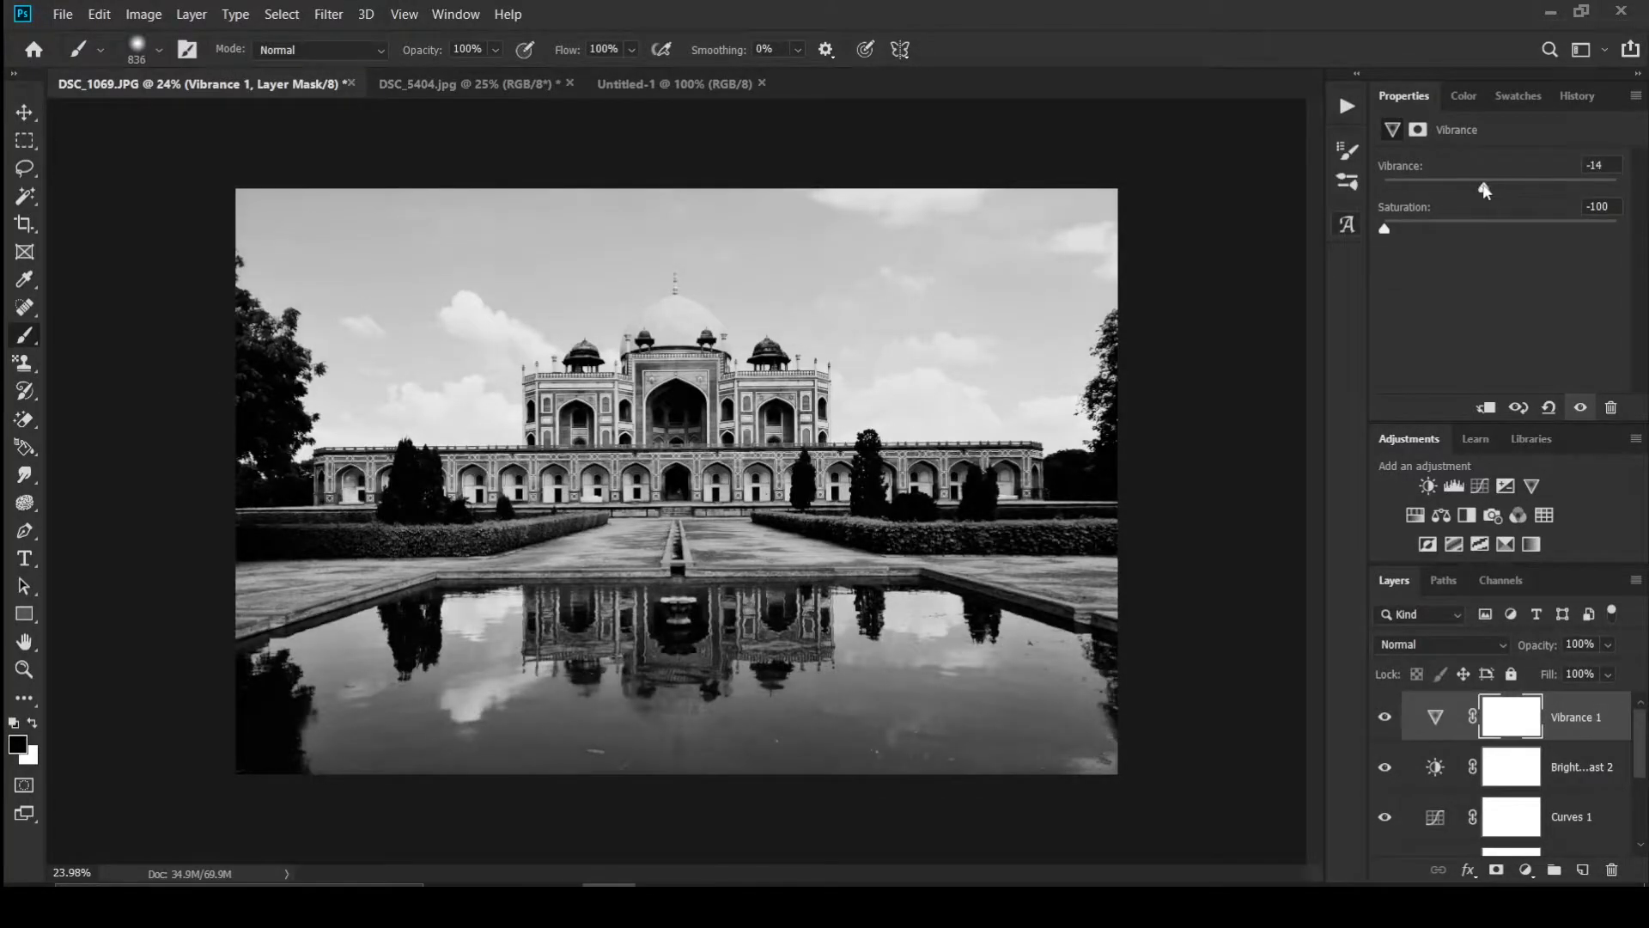
drag(1486, 190, 1425, 190)
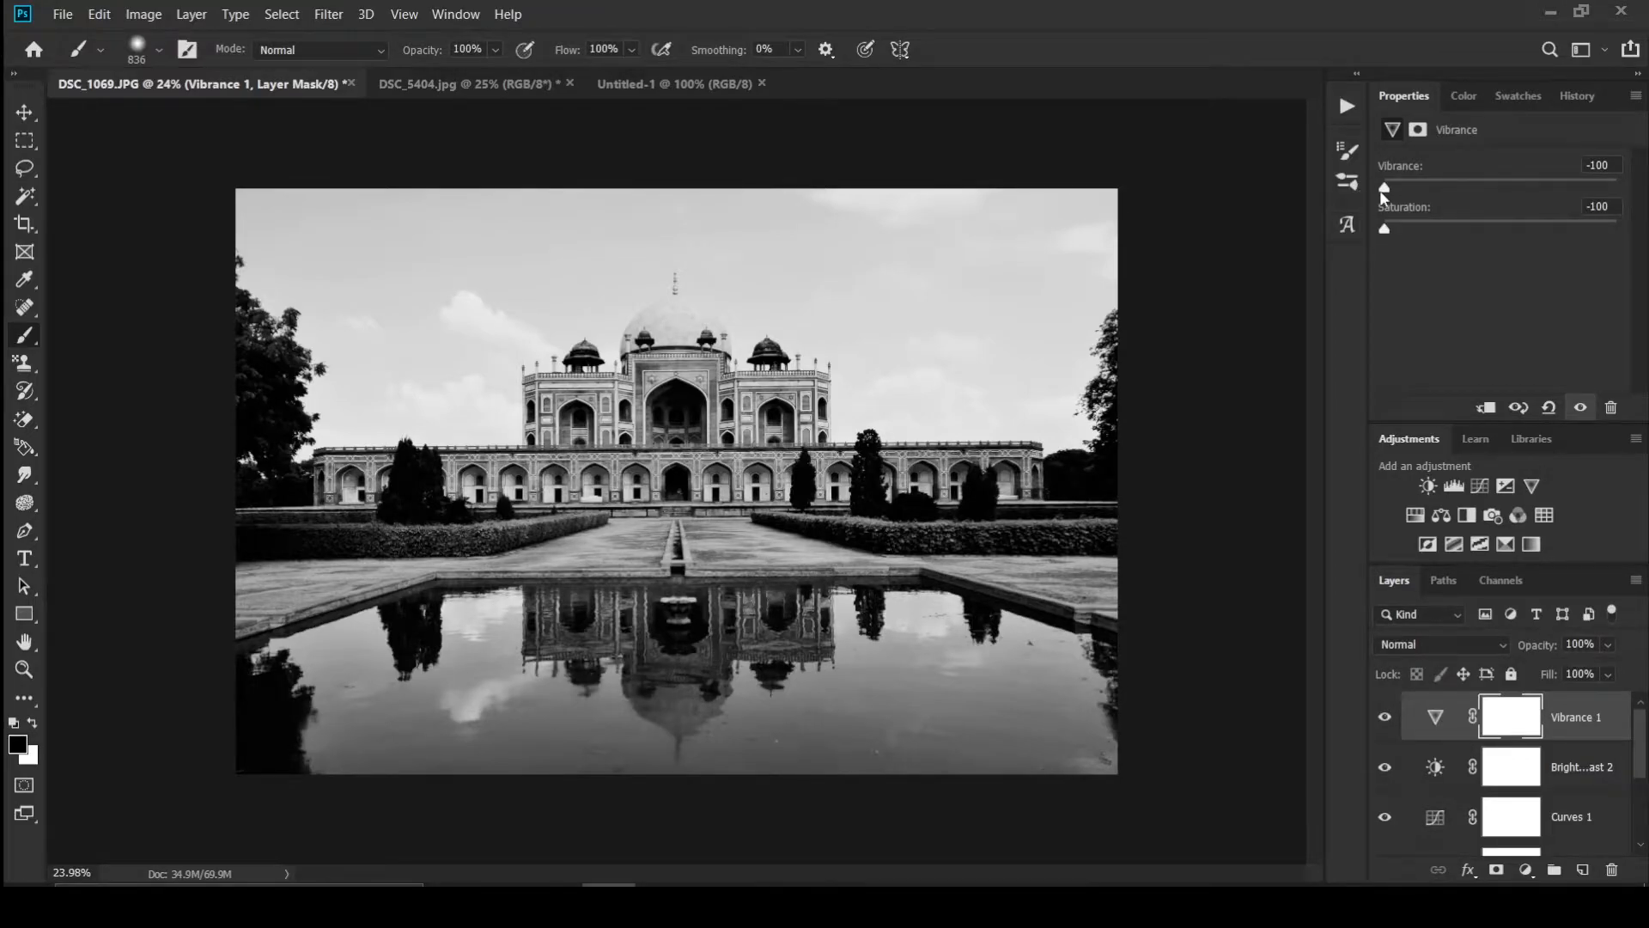
drag(1381, 192, 1585, 201)
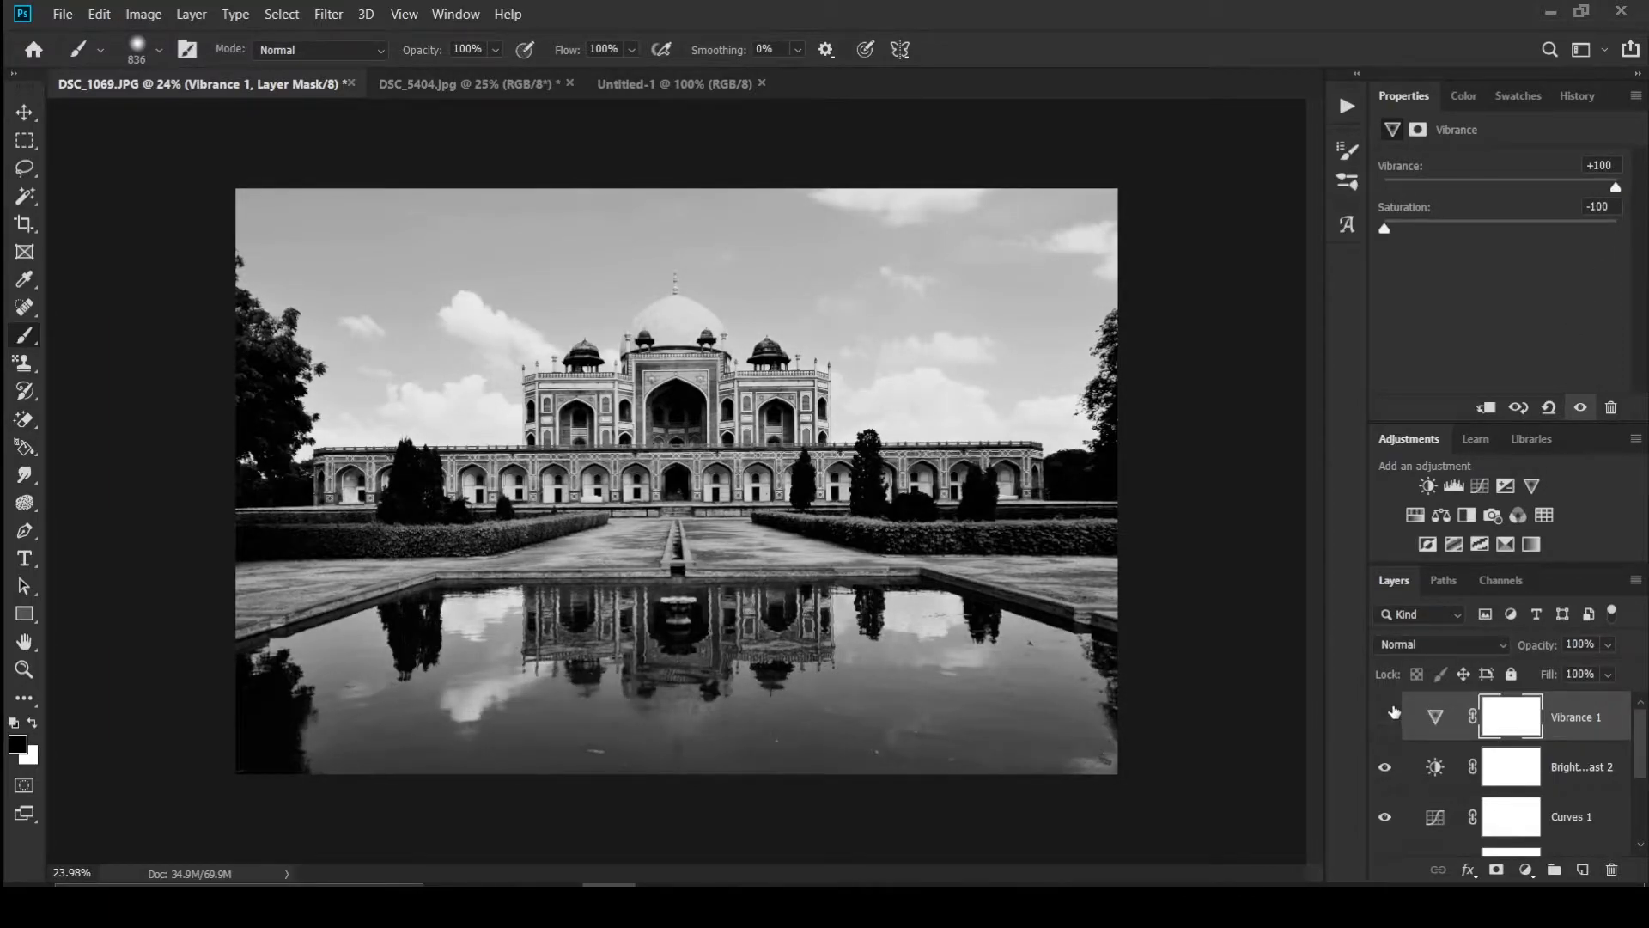
Step: Compare the Vibrance layer's effect, and hide the Vibrance, second Brightness/Contrast and Curves layers
click(1393, 712)
click(1394, 712)
click(1386, 718)
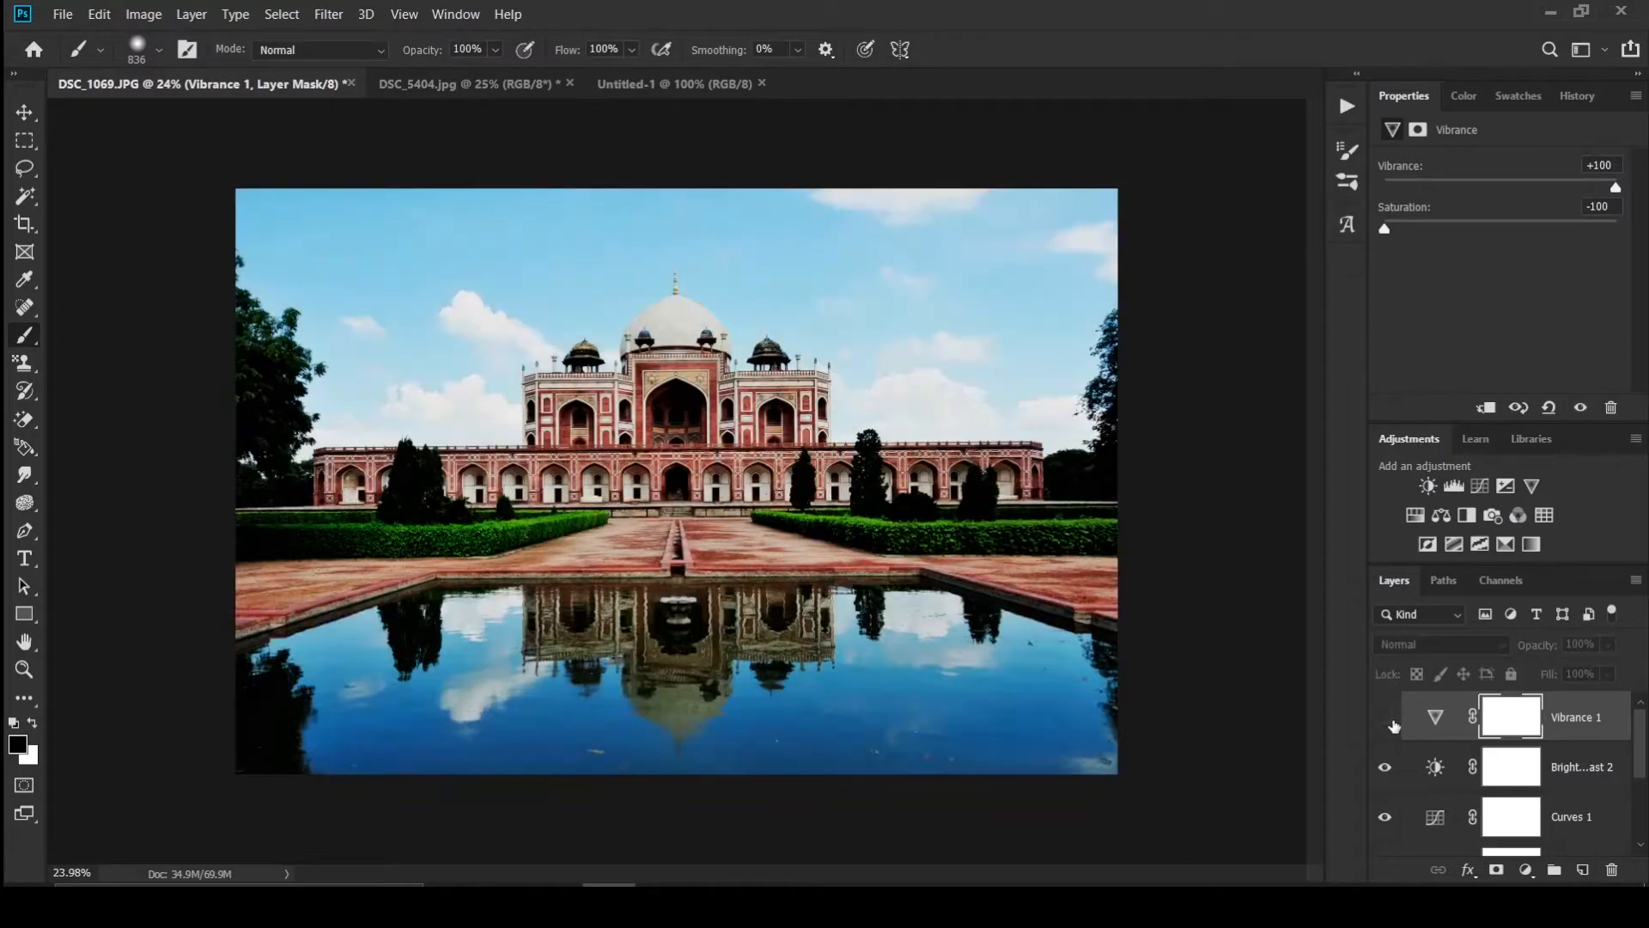
click(1385, 767)
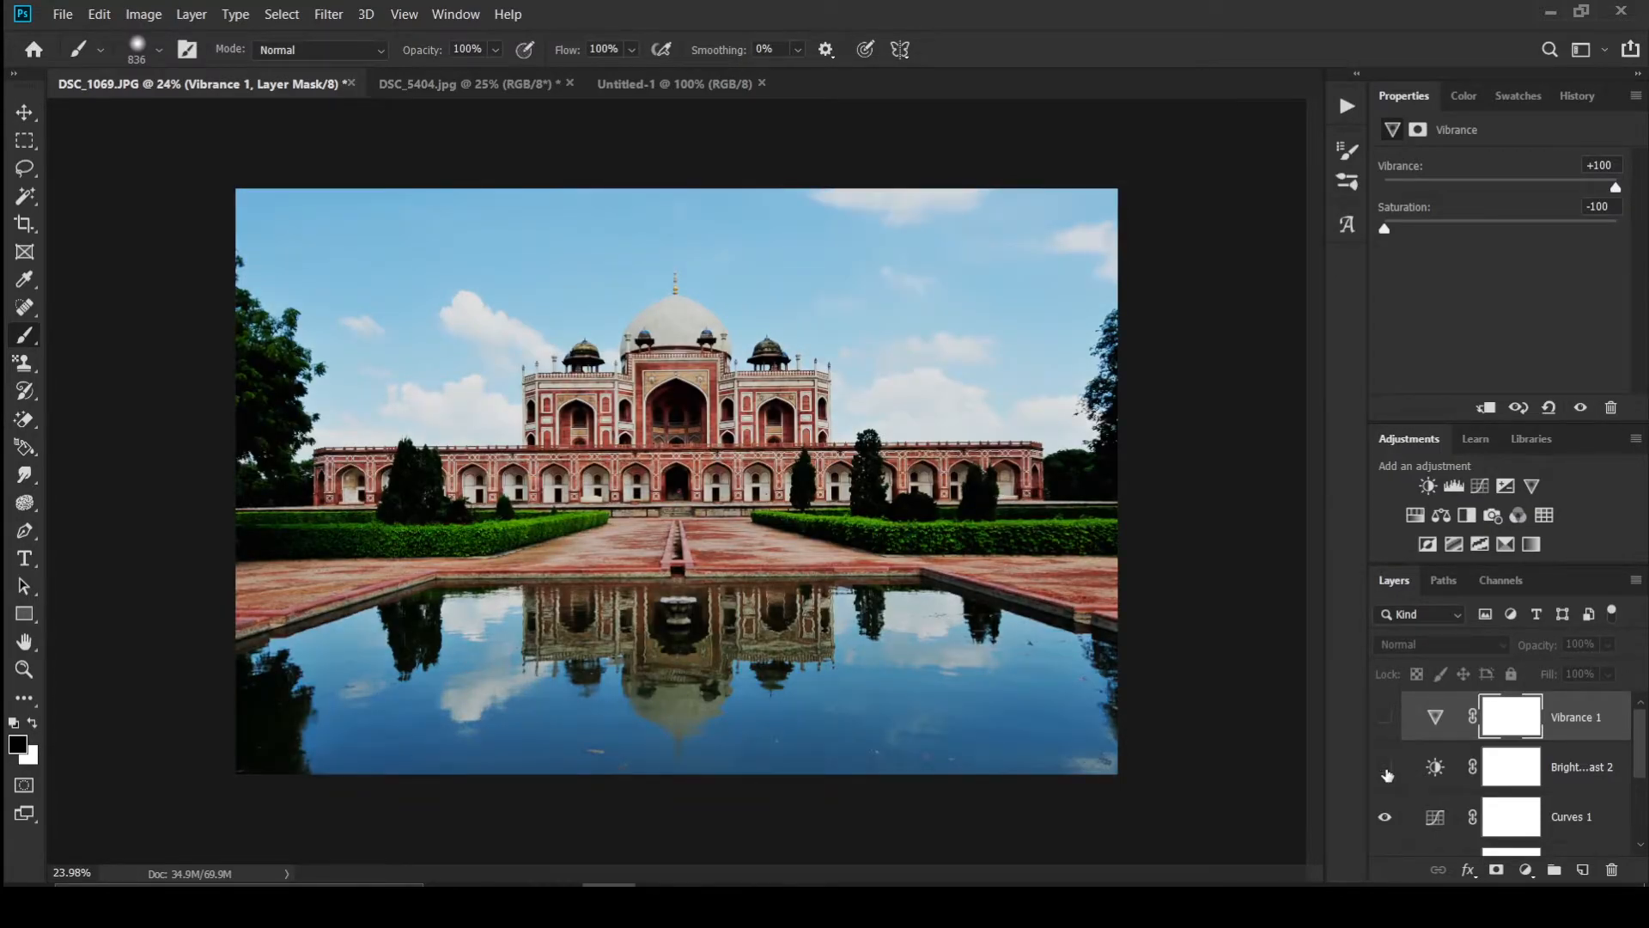
click(1390, 832)
scroll(1385, 773, down, 1)
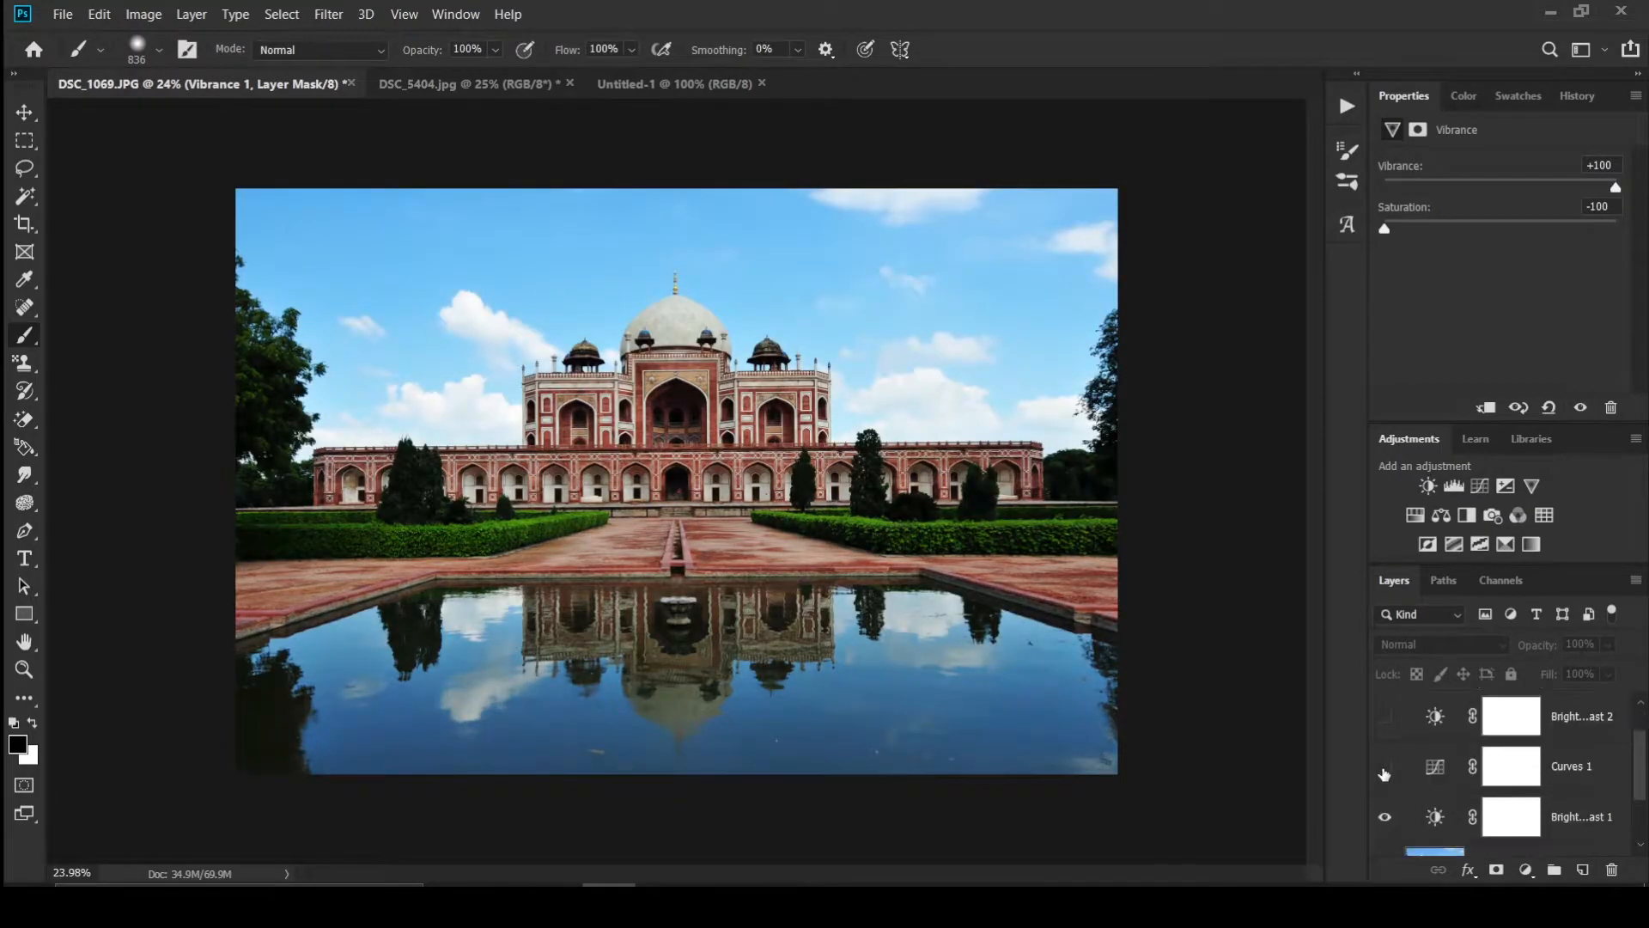
scroll(1389, 765, up, 1)
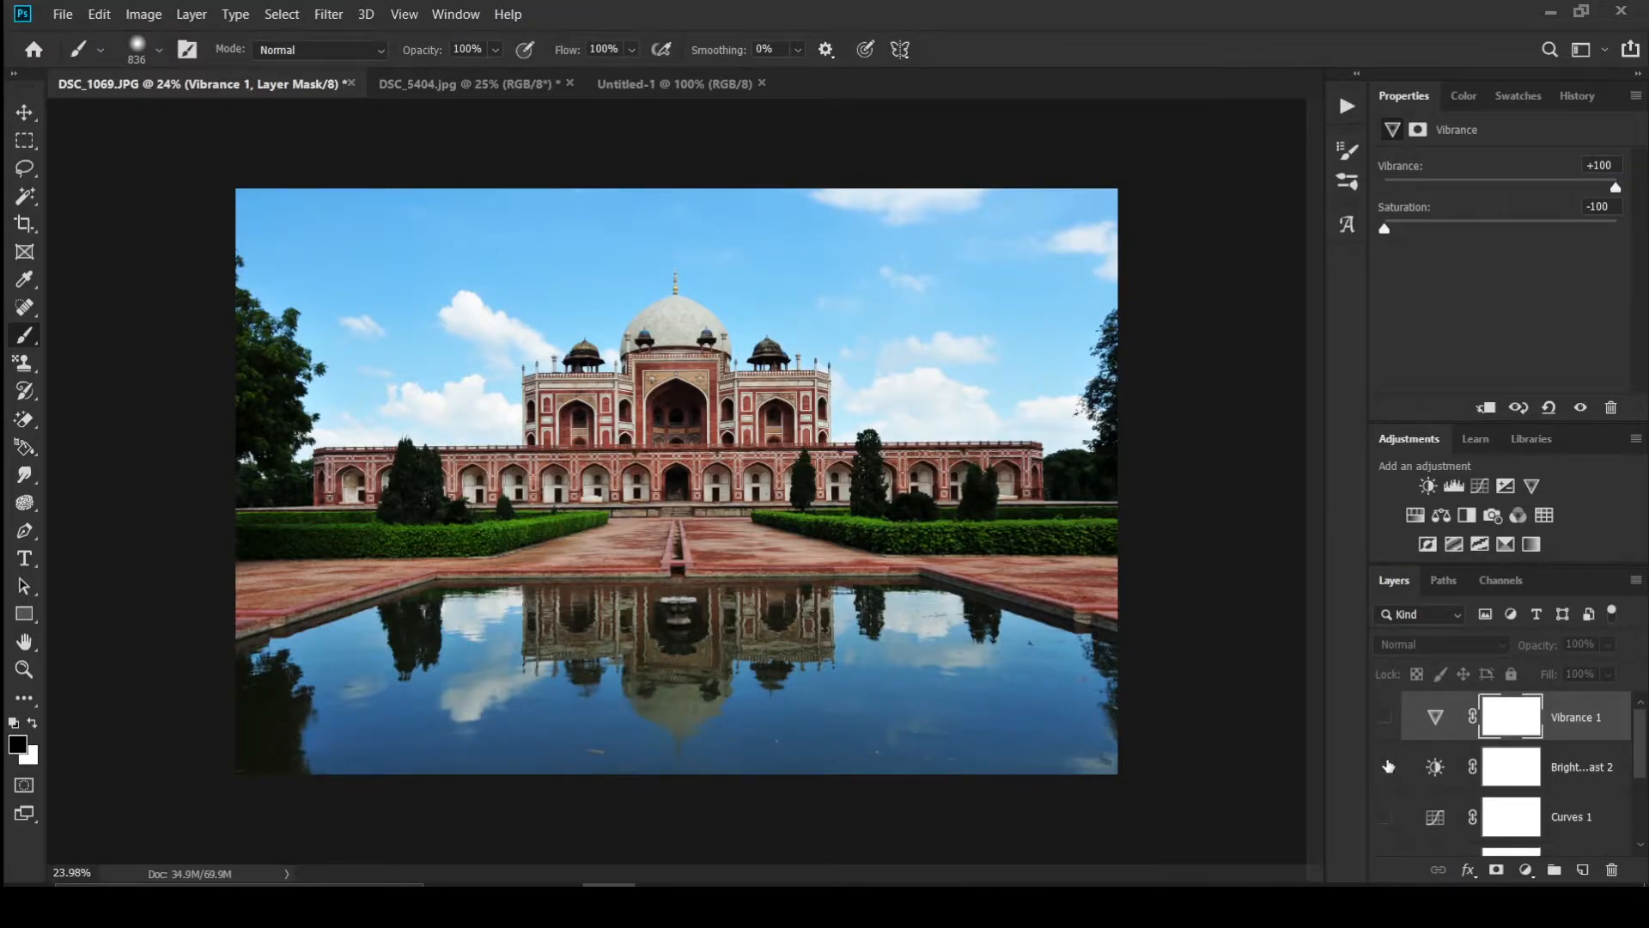
Step: Add a Hue/Saturation adjustment layer, try hue values of -6 and -180, and set the hue to +1
click(1415, 516)
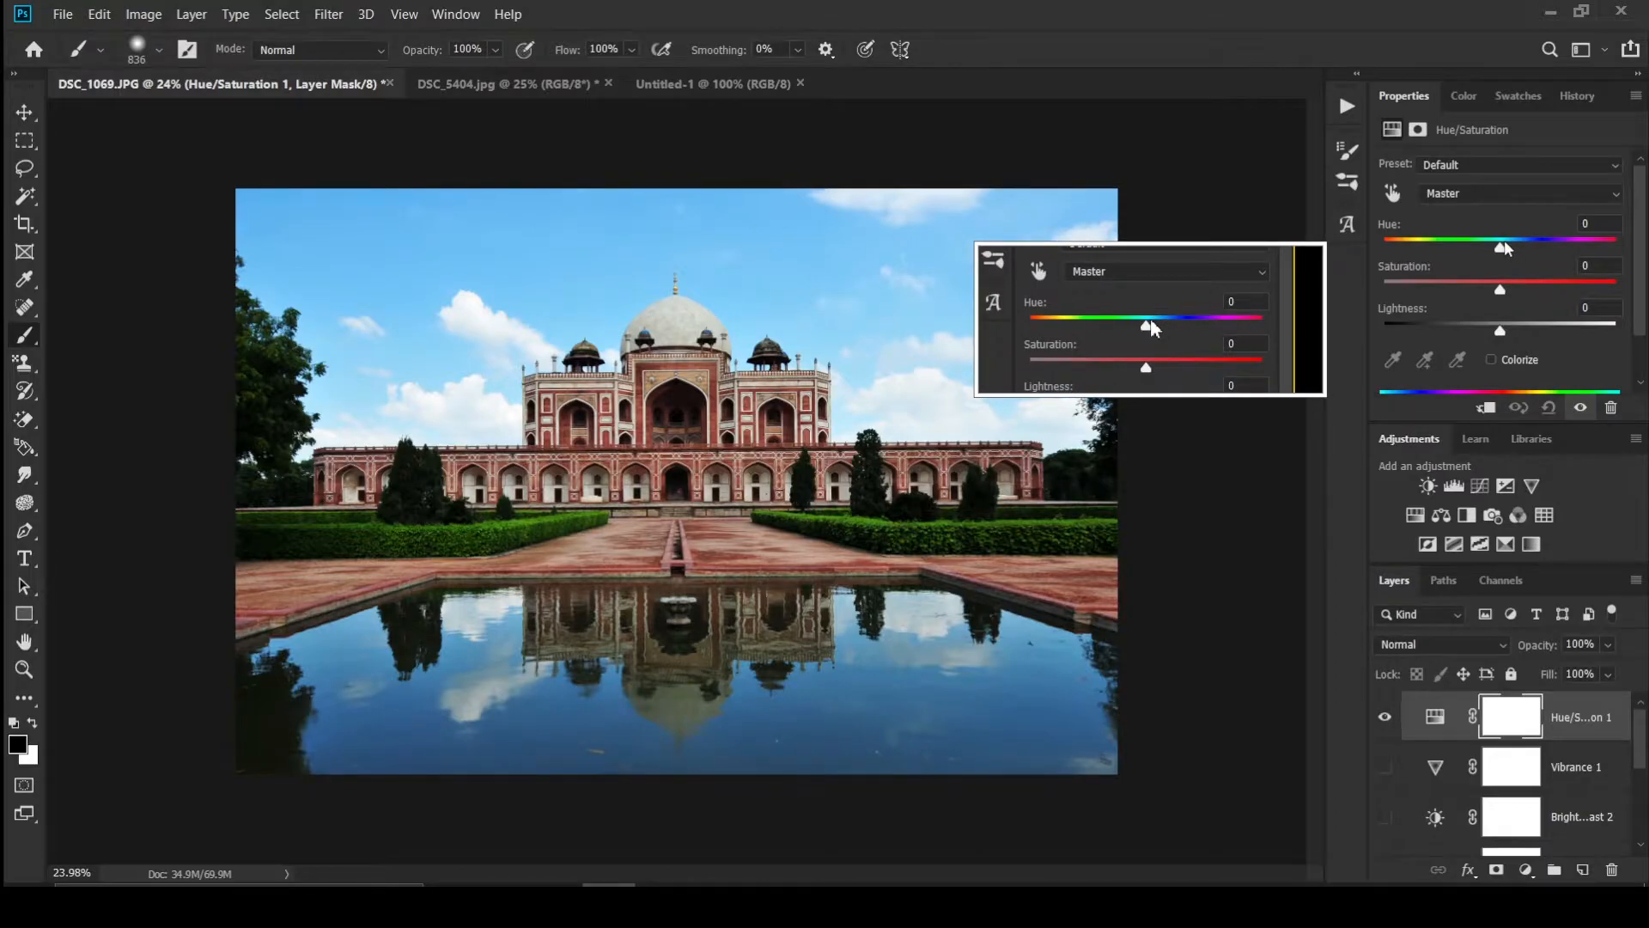
mouse_move(1506, 249)
mouse_down()
mouse_move(1642, 239)
mouse_move(1495, 234)
mouse_up()
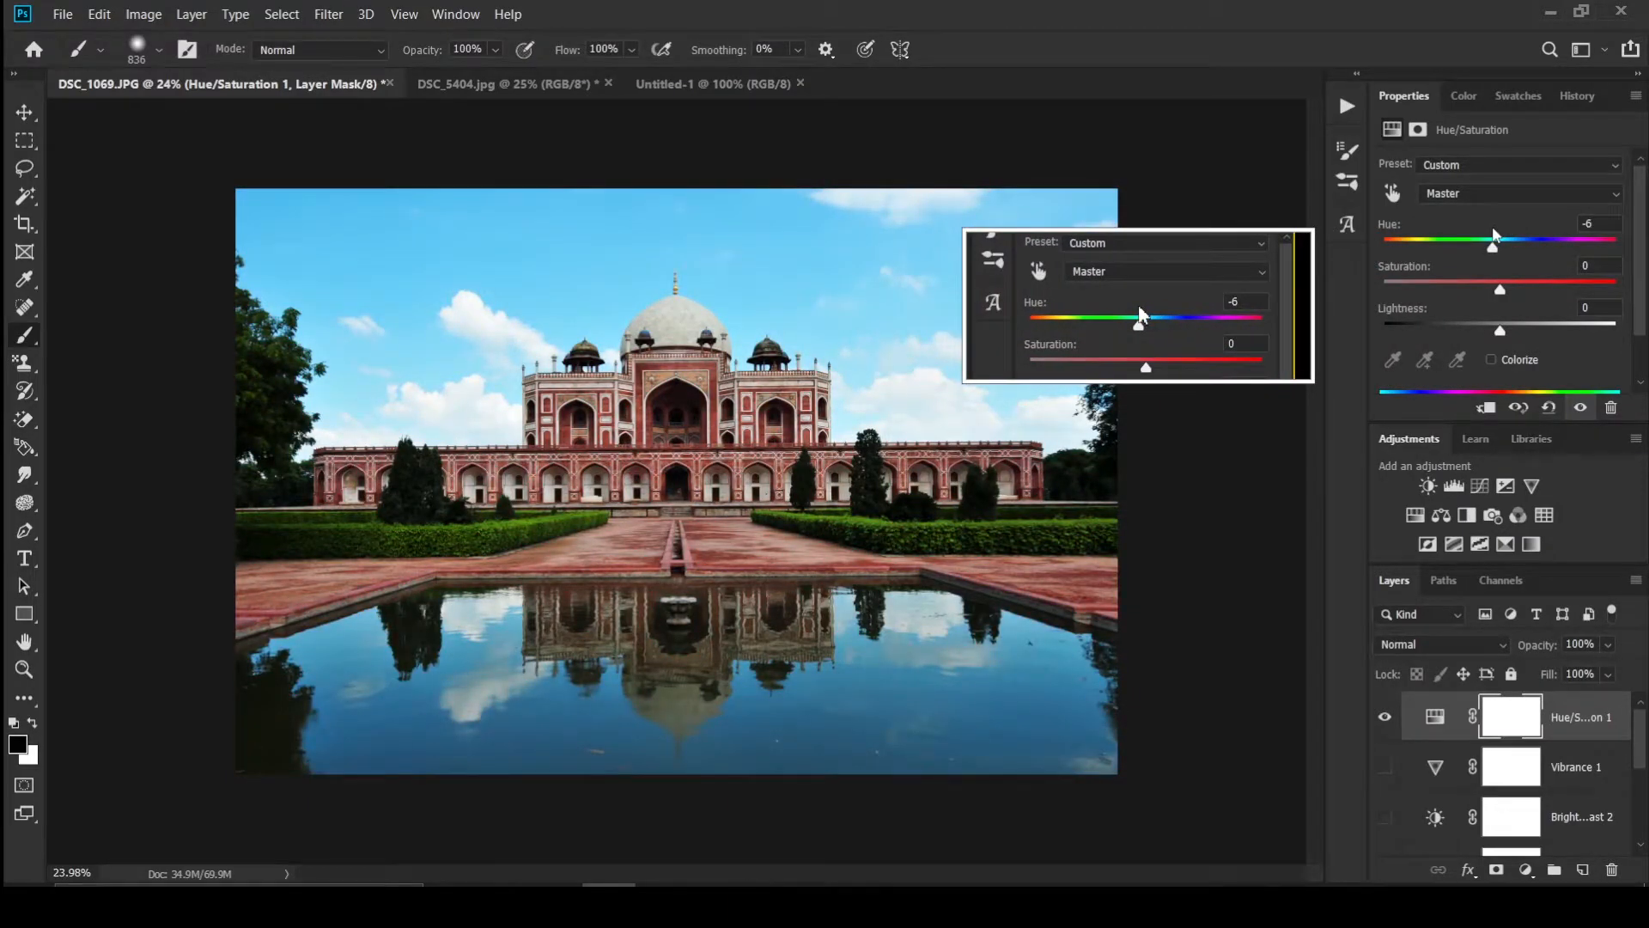
drag(1494, 234, 1382, 248)
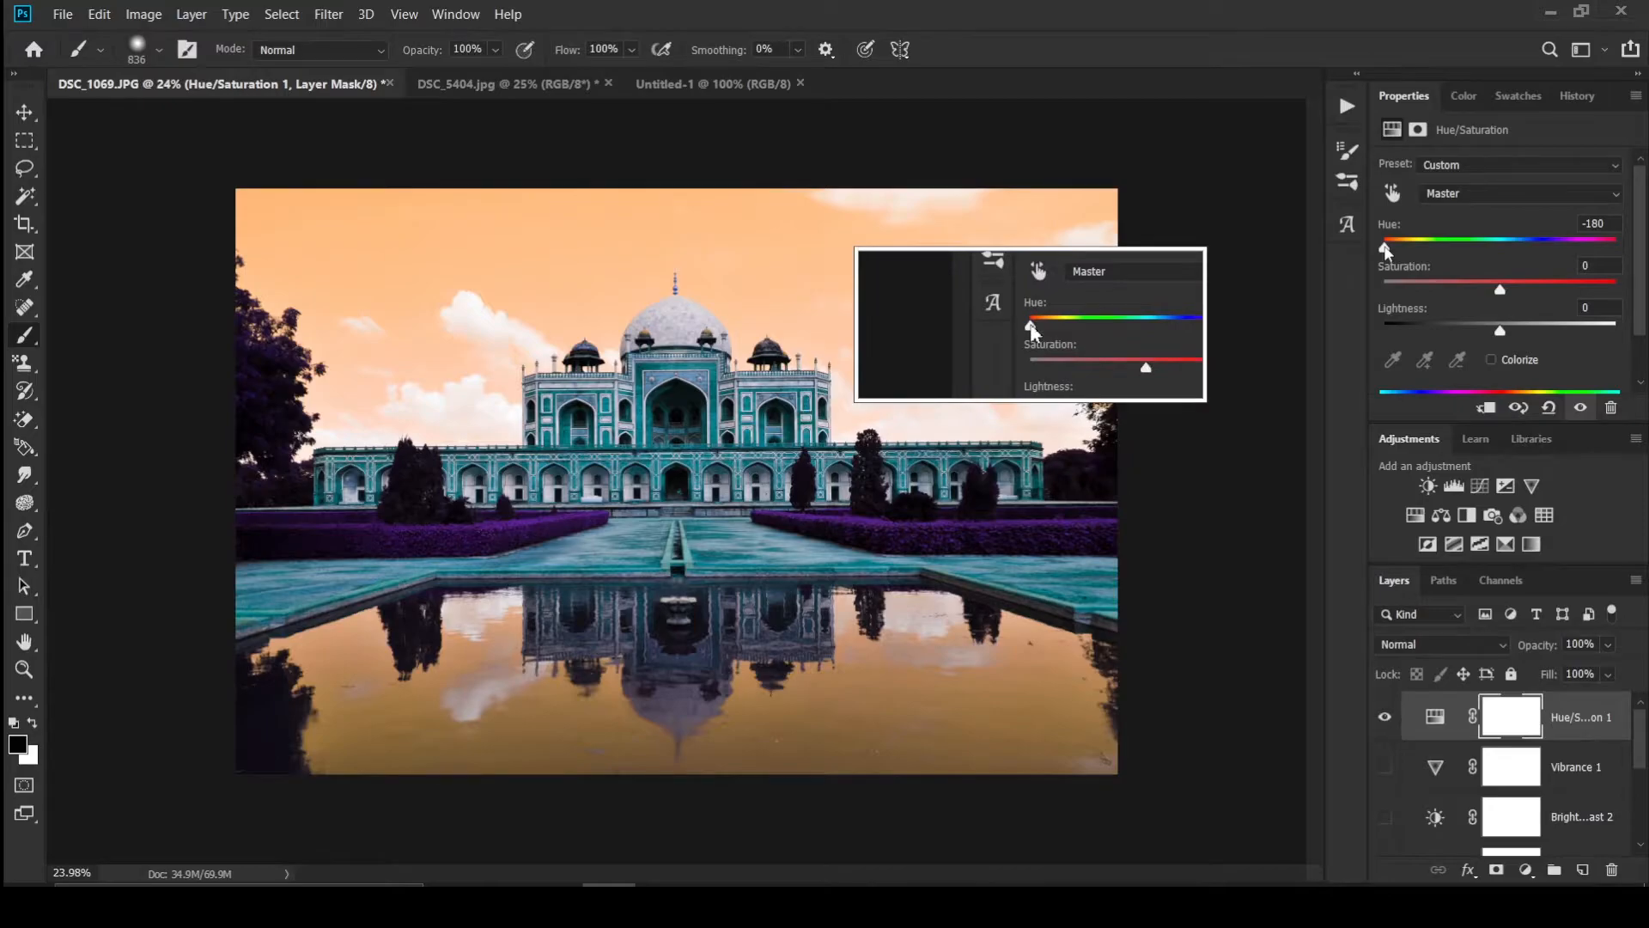
click(1593, 223)
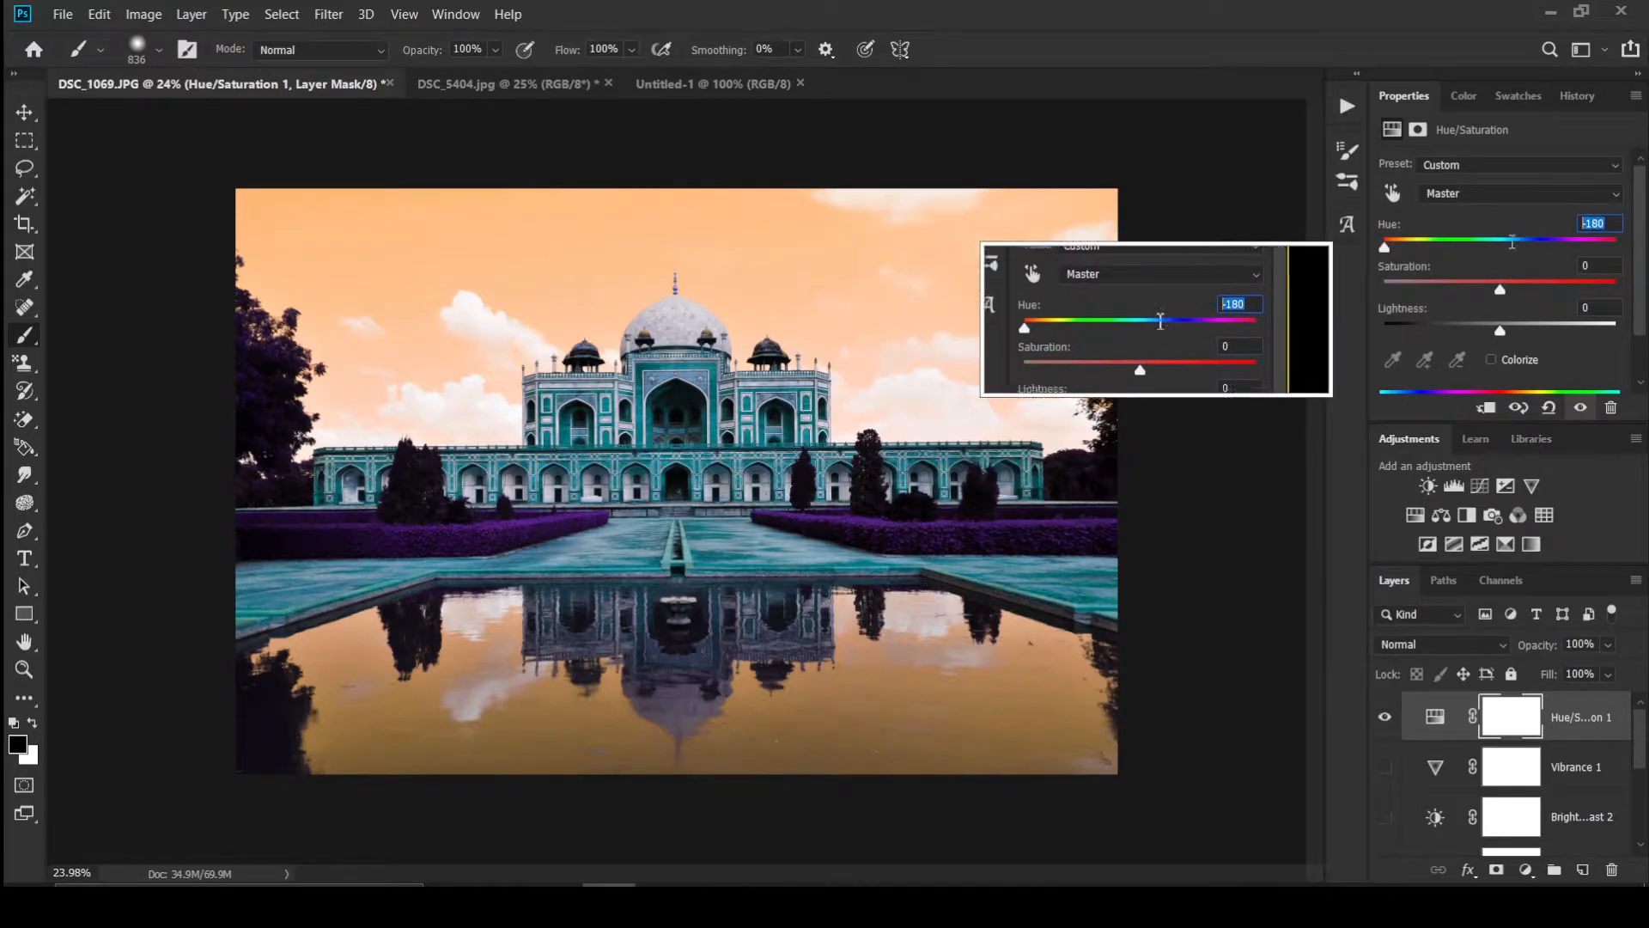
text(1)
key(Return)
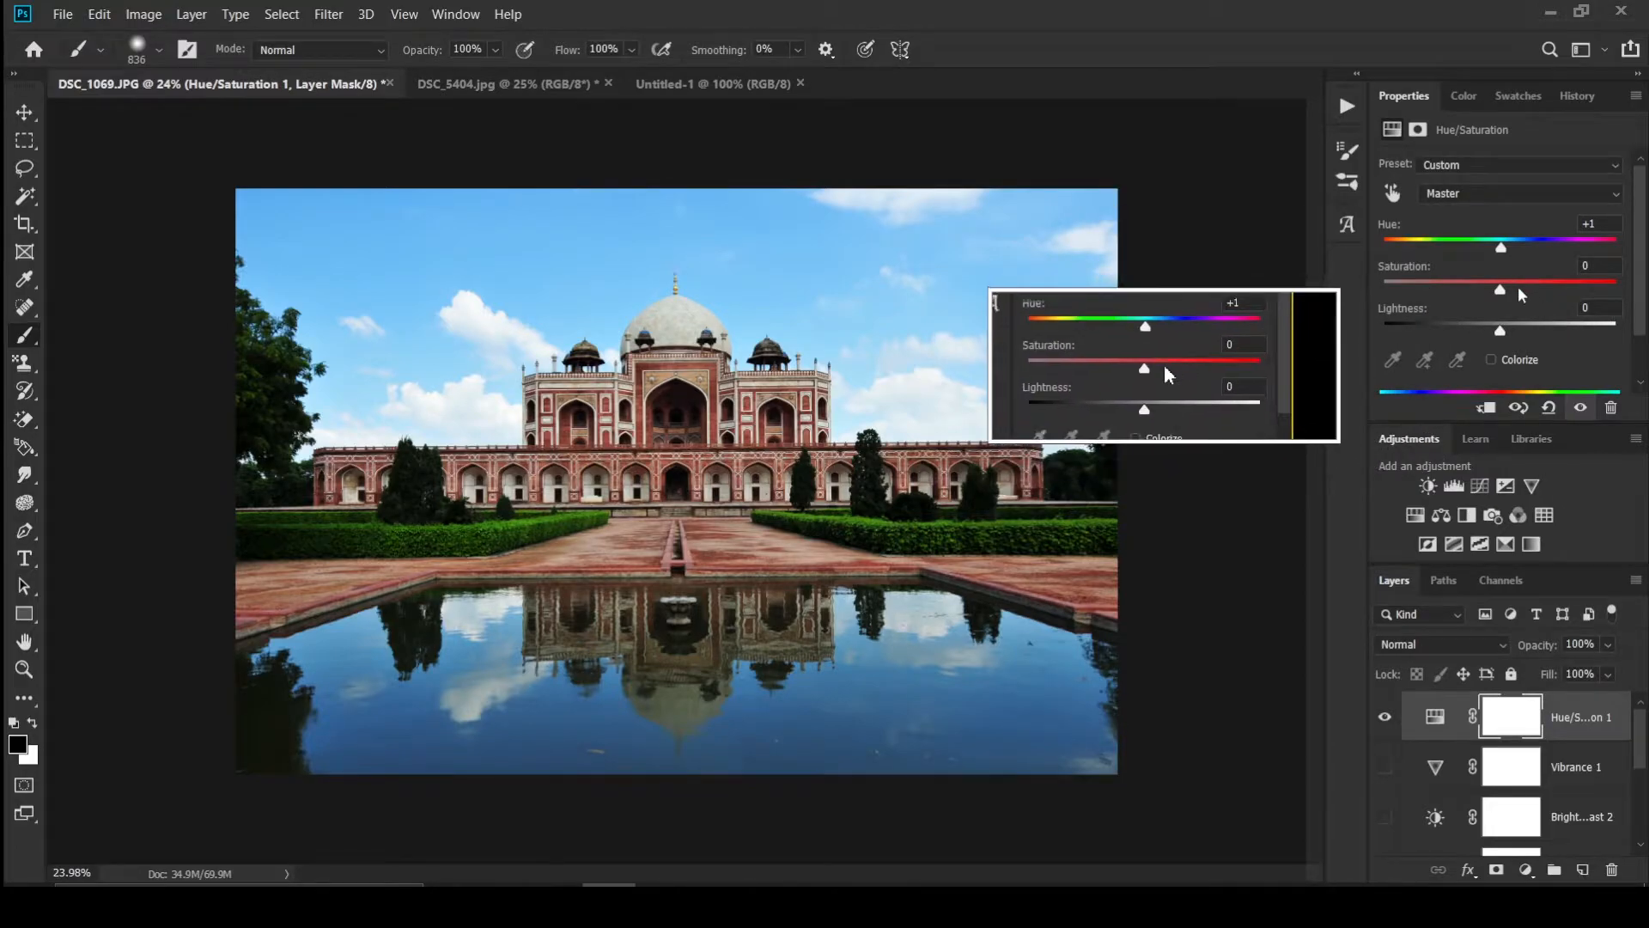
Step: Set the Hue/Saturation layer's saturation to -9, try lightness -14, and return the lightness to 0
mouse_move(1501, 288)
mouse_down()
mouse_move(1559, 288)
mouse_move(1497, 288)
mouse_up()
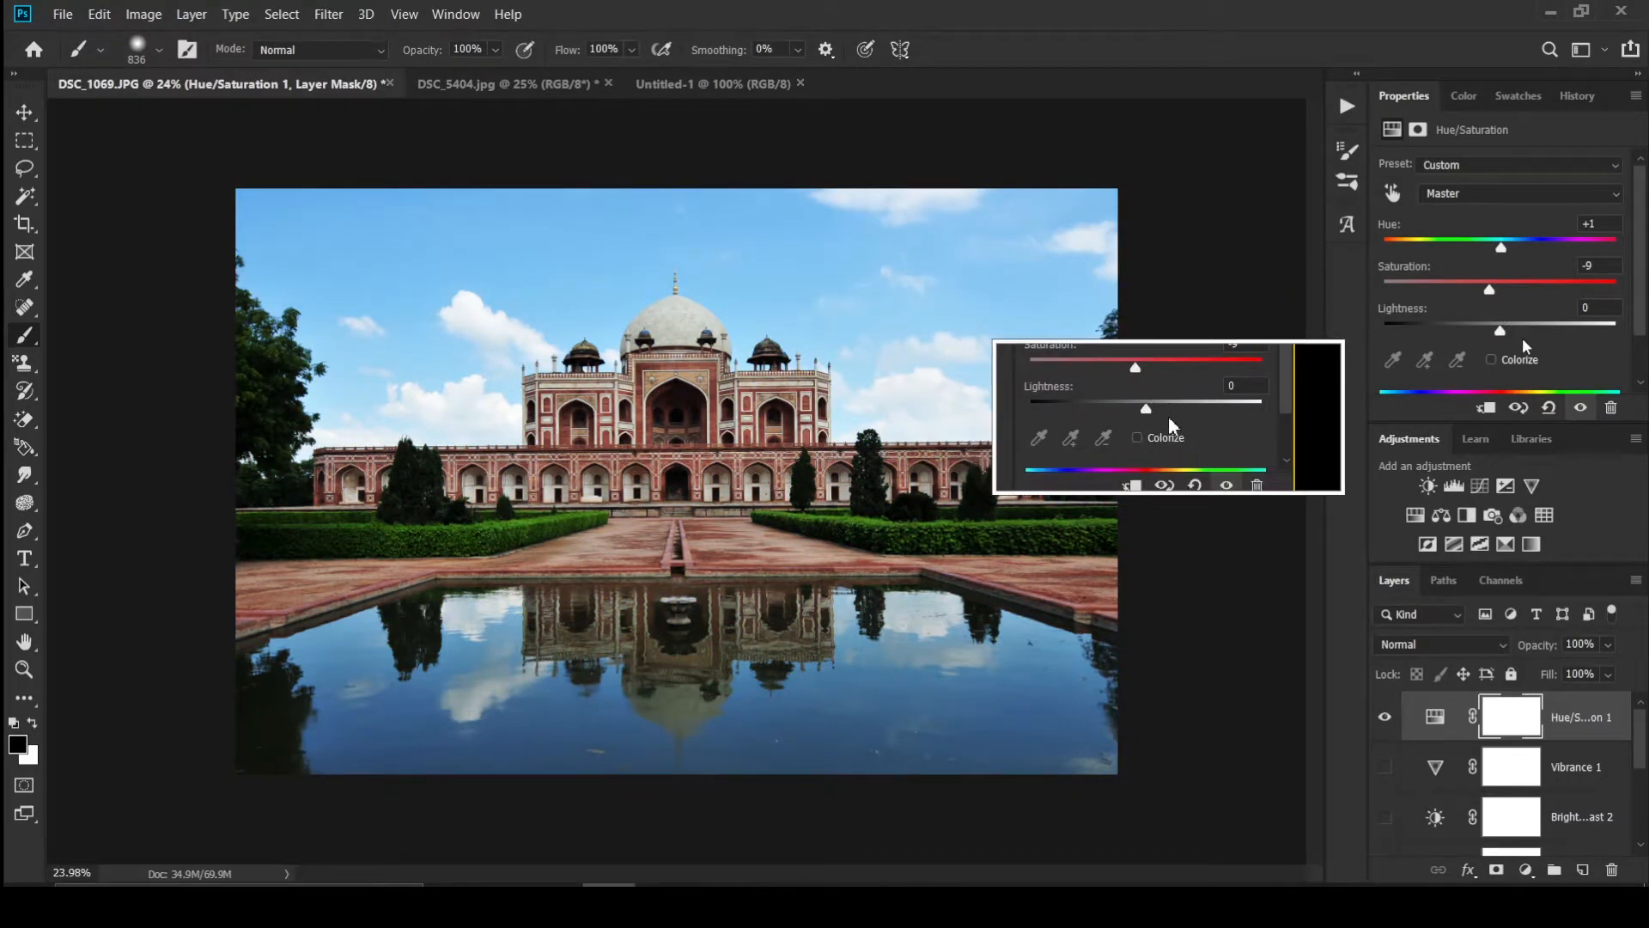
mouse_move(1503, 331)
mouse_down()
mouse_move(1542, 326)
mouse_move(1487, 316)
mouse_up()
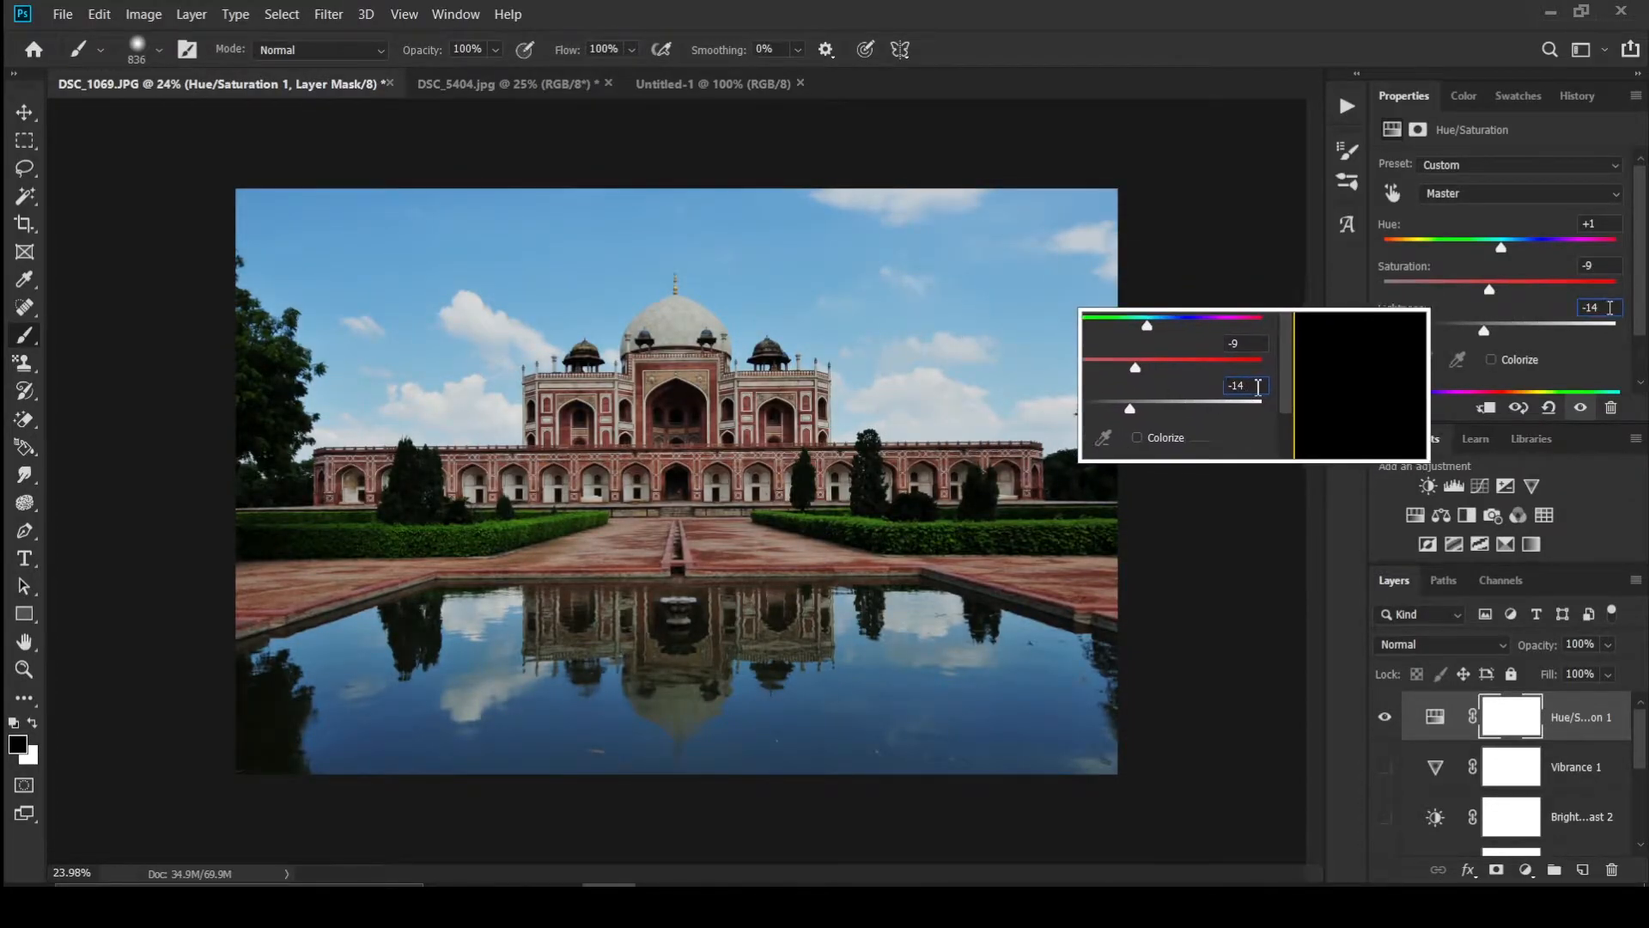
drag(1606, 309, 1532, 311)
text(0)
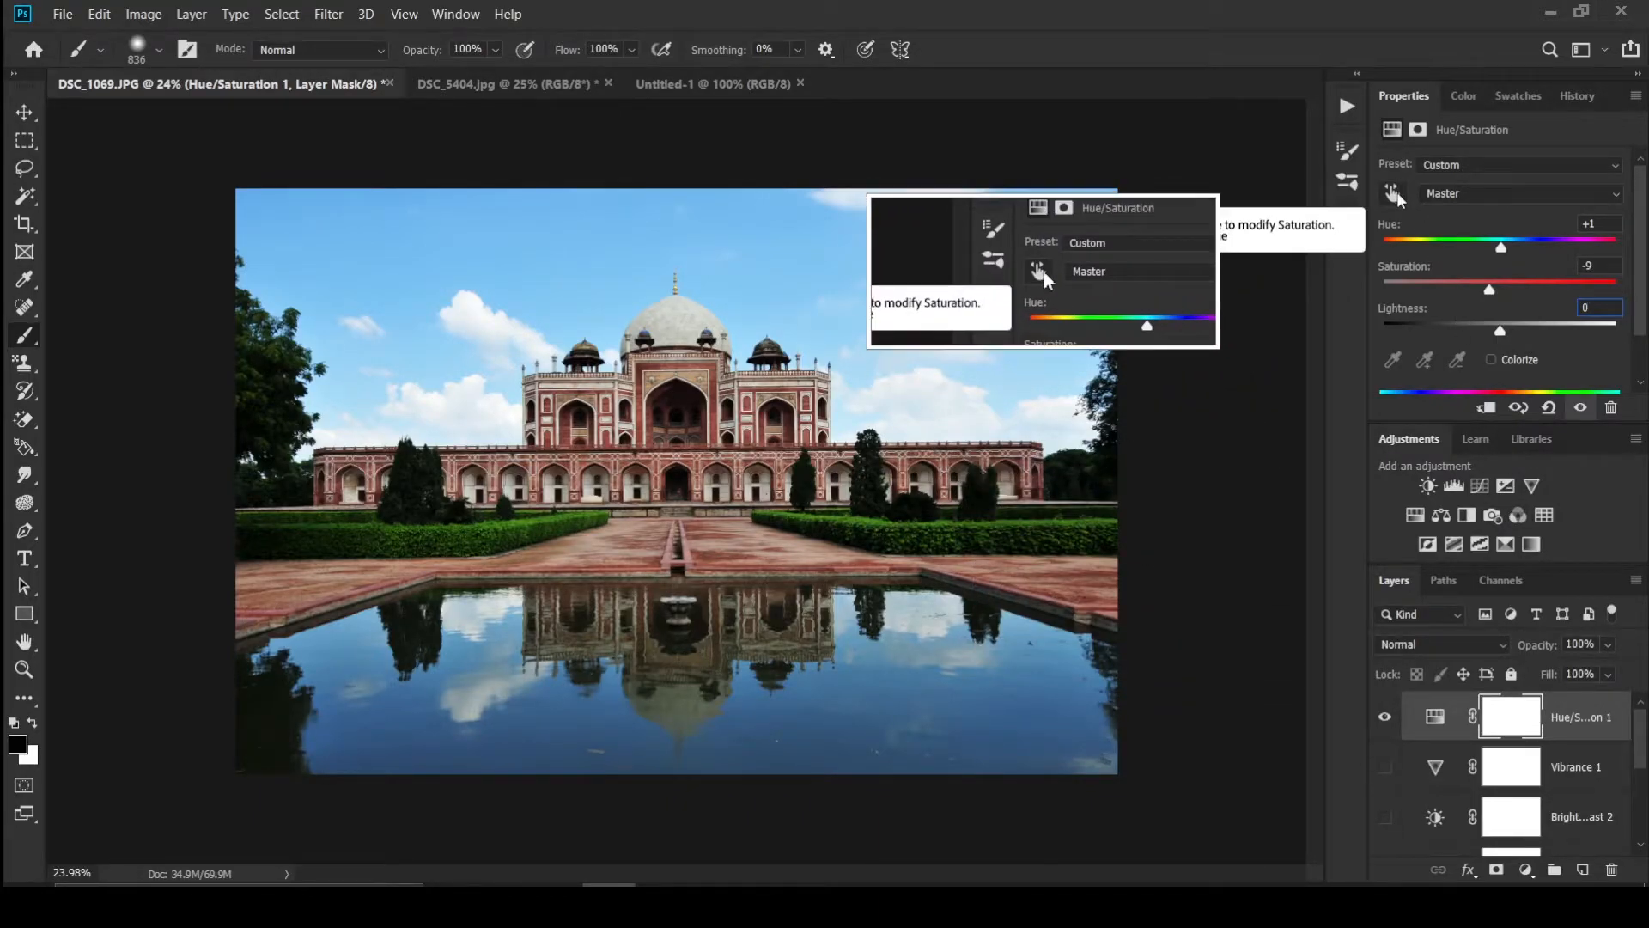
Step: Raise the saturation of the sky's Cyans to +3 with the on-image adjustment tool
click(1393, 194)
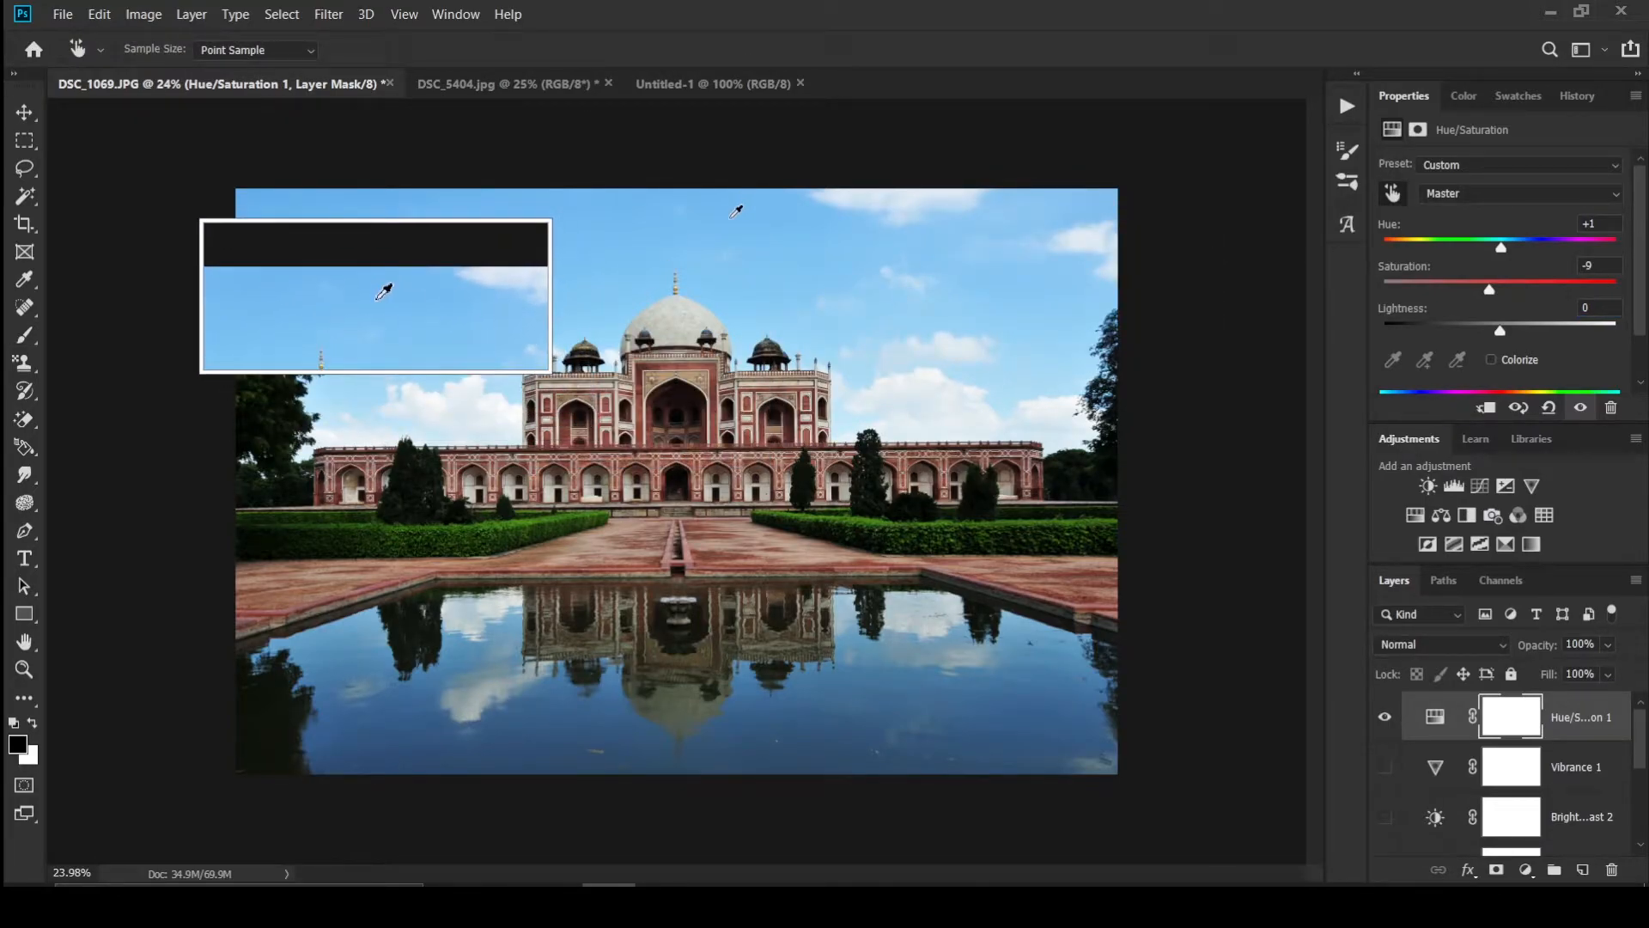
drag(727, 215, 733, 223)
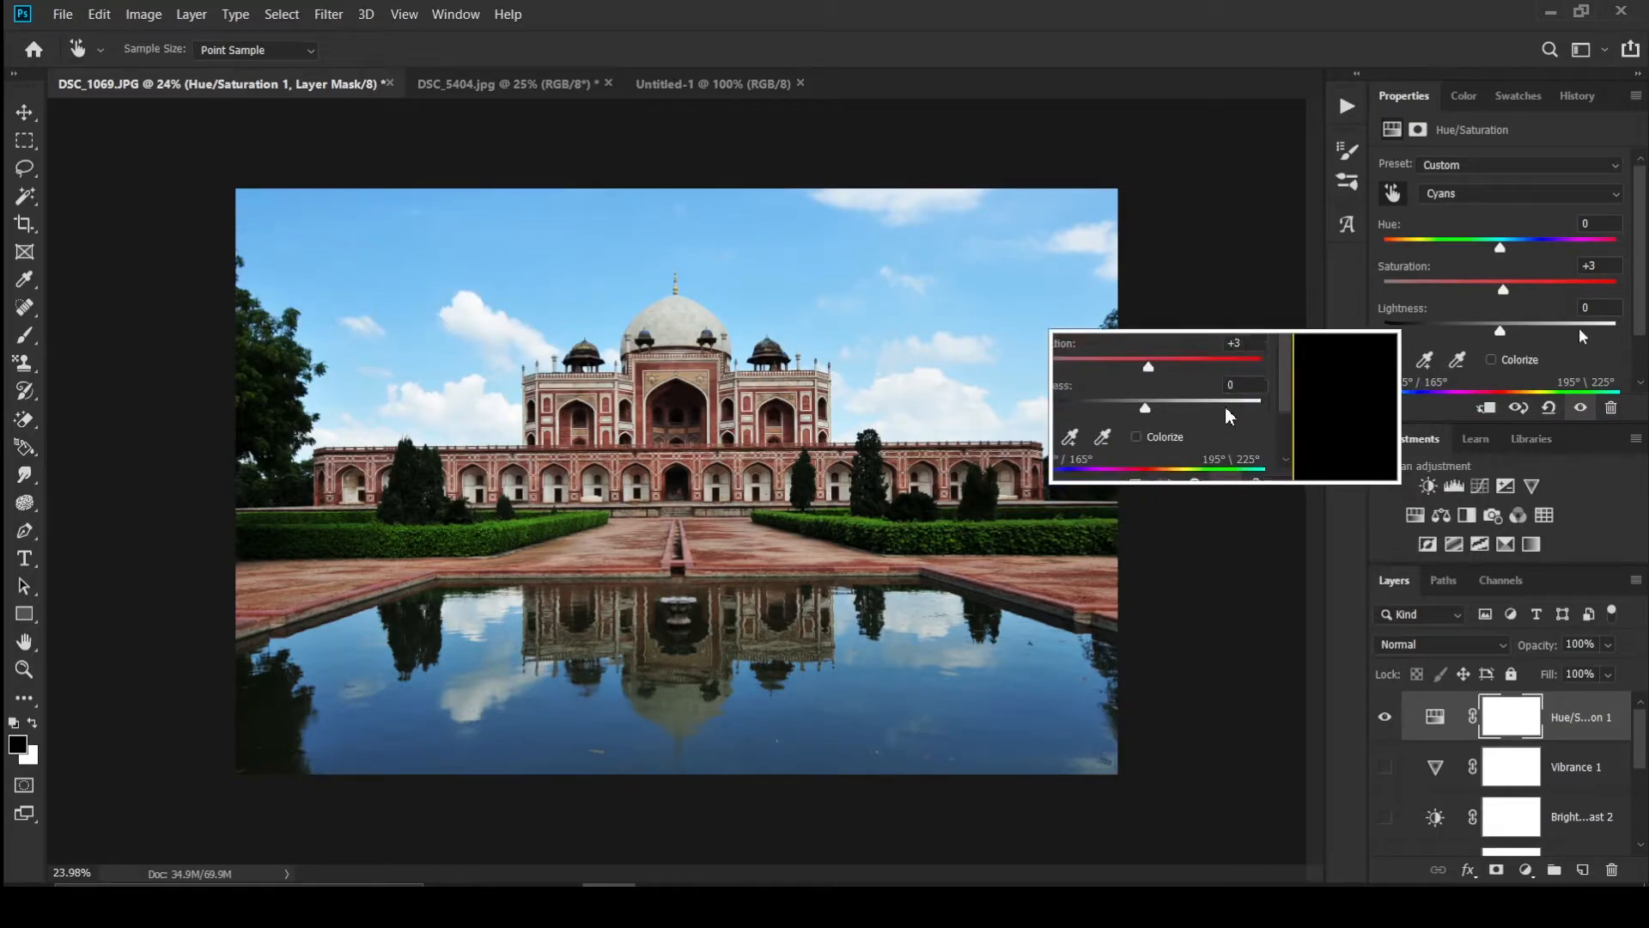
Step: Set the Cyans hue to +180, saturation to -77 and lightness to -31, and hide the Hue/Saturation layer
scroll(1575, 325, down, 1)
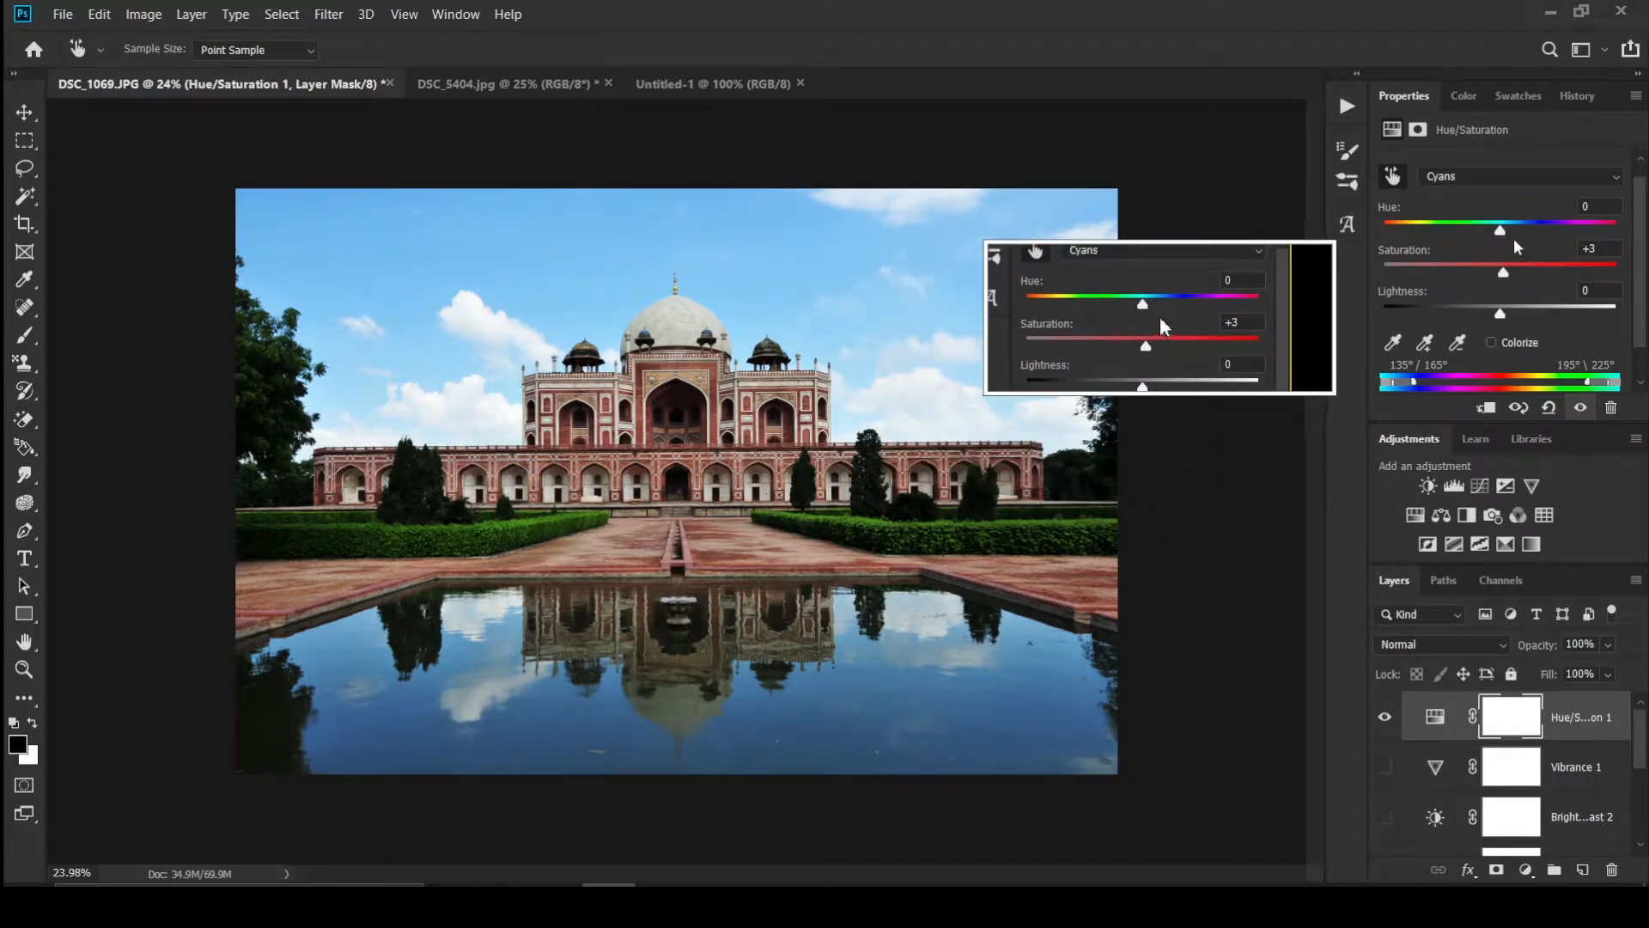
drag(1502, 233, 1621, 253)
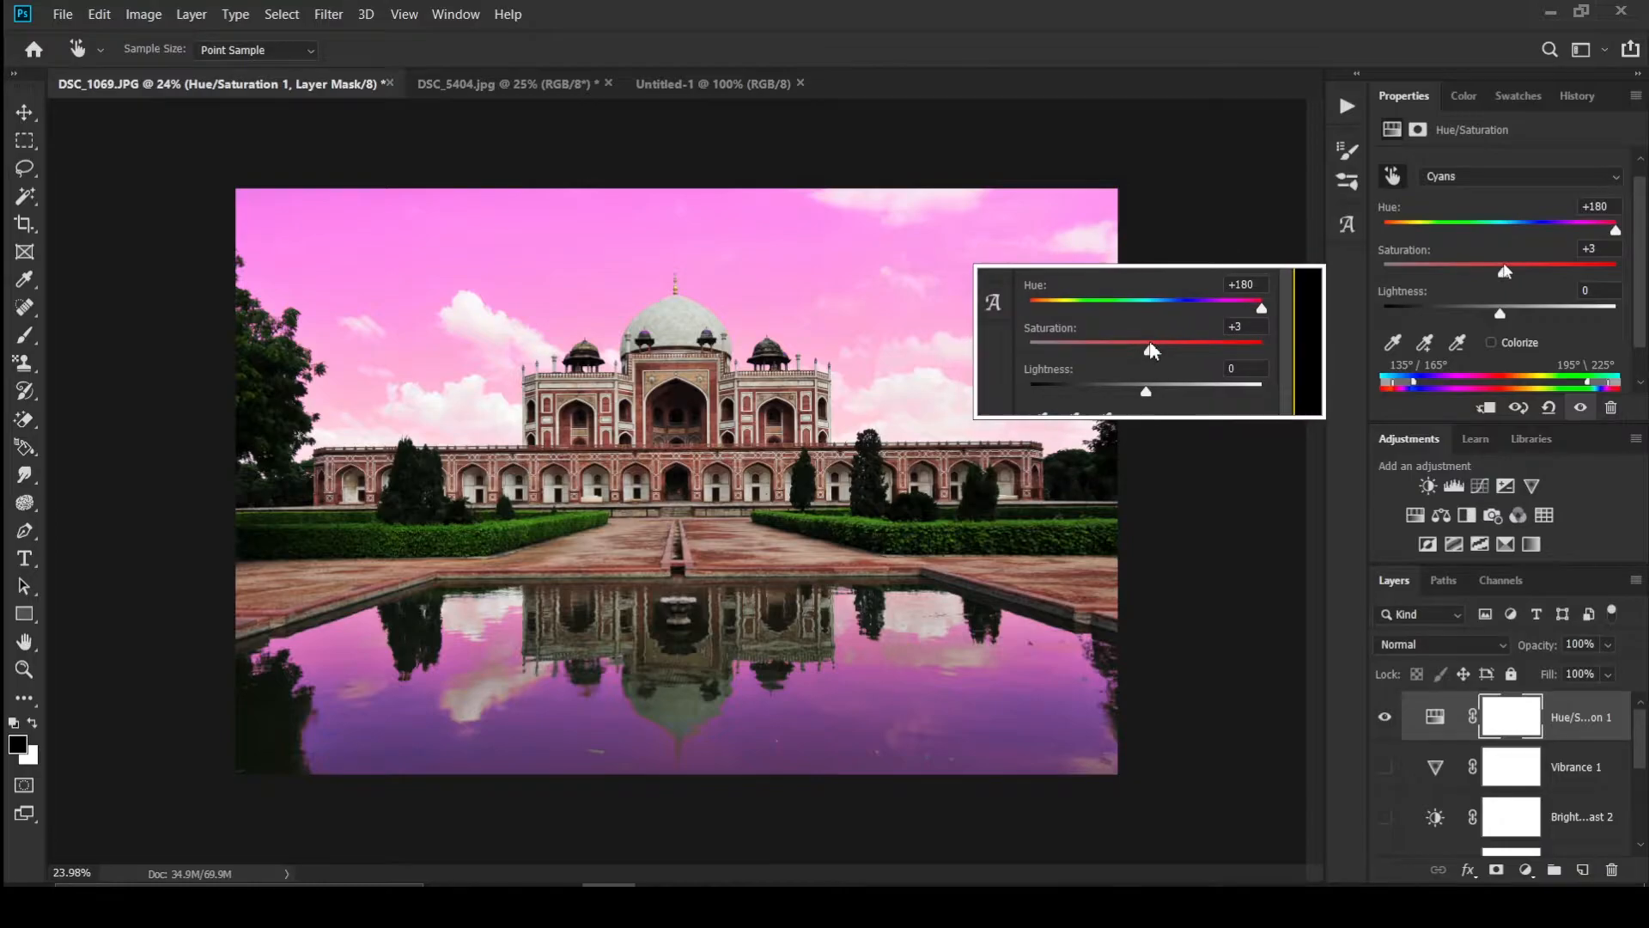
drag(1499, 272, 1411, 276)
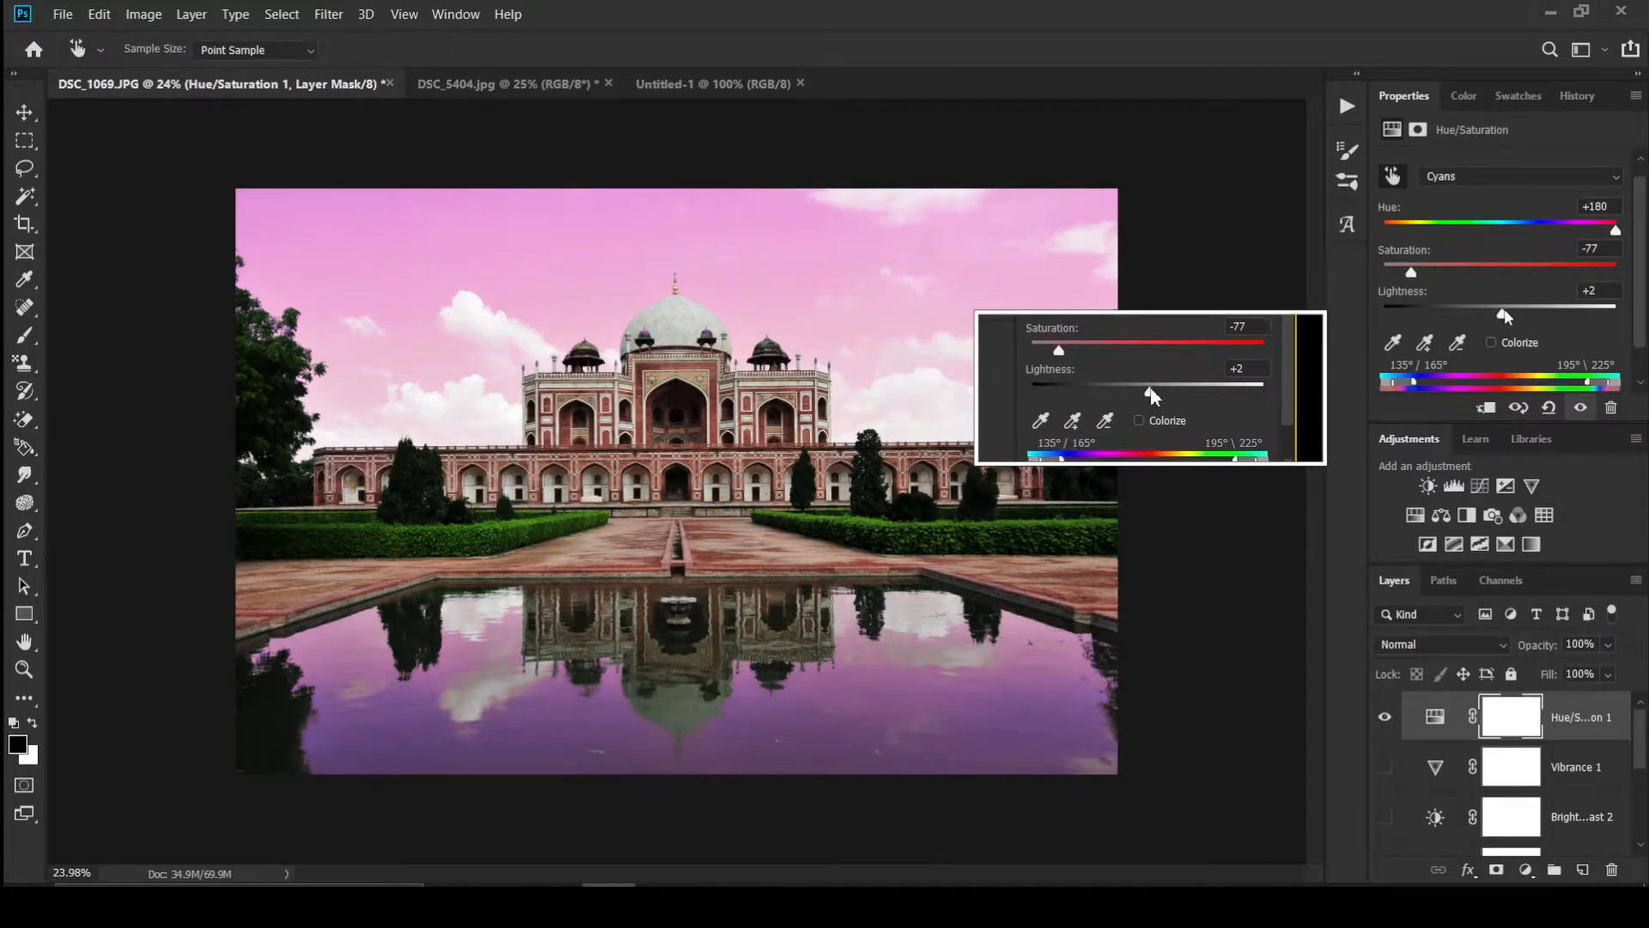
drag(1501, 311, 1464, 301)
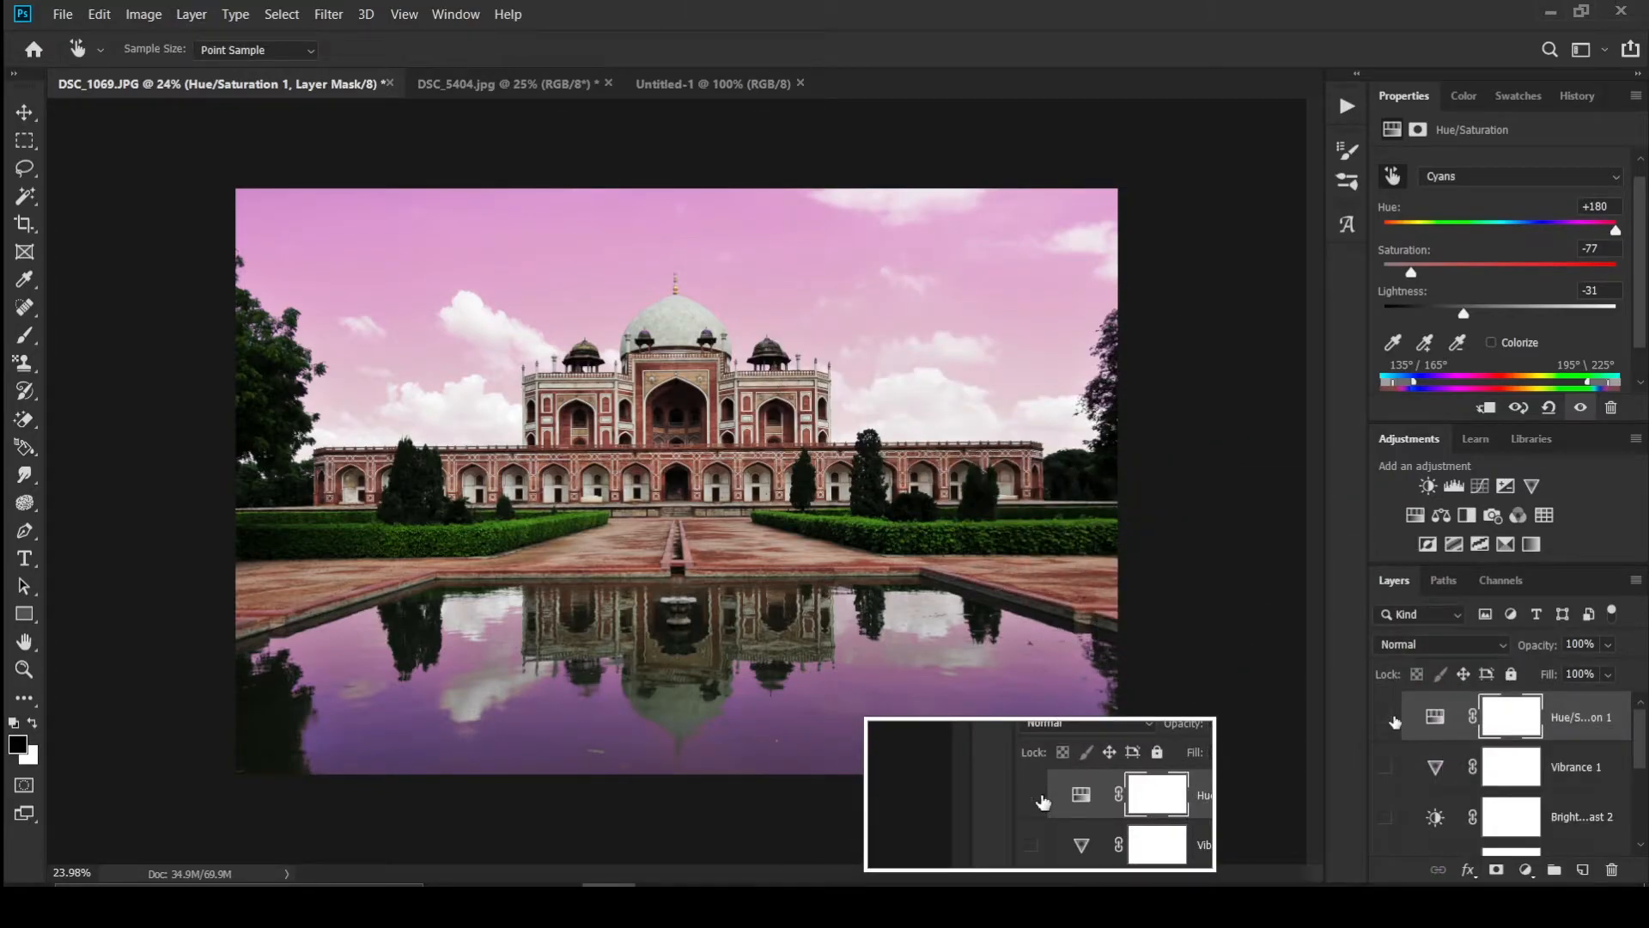
click(1392, 719)
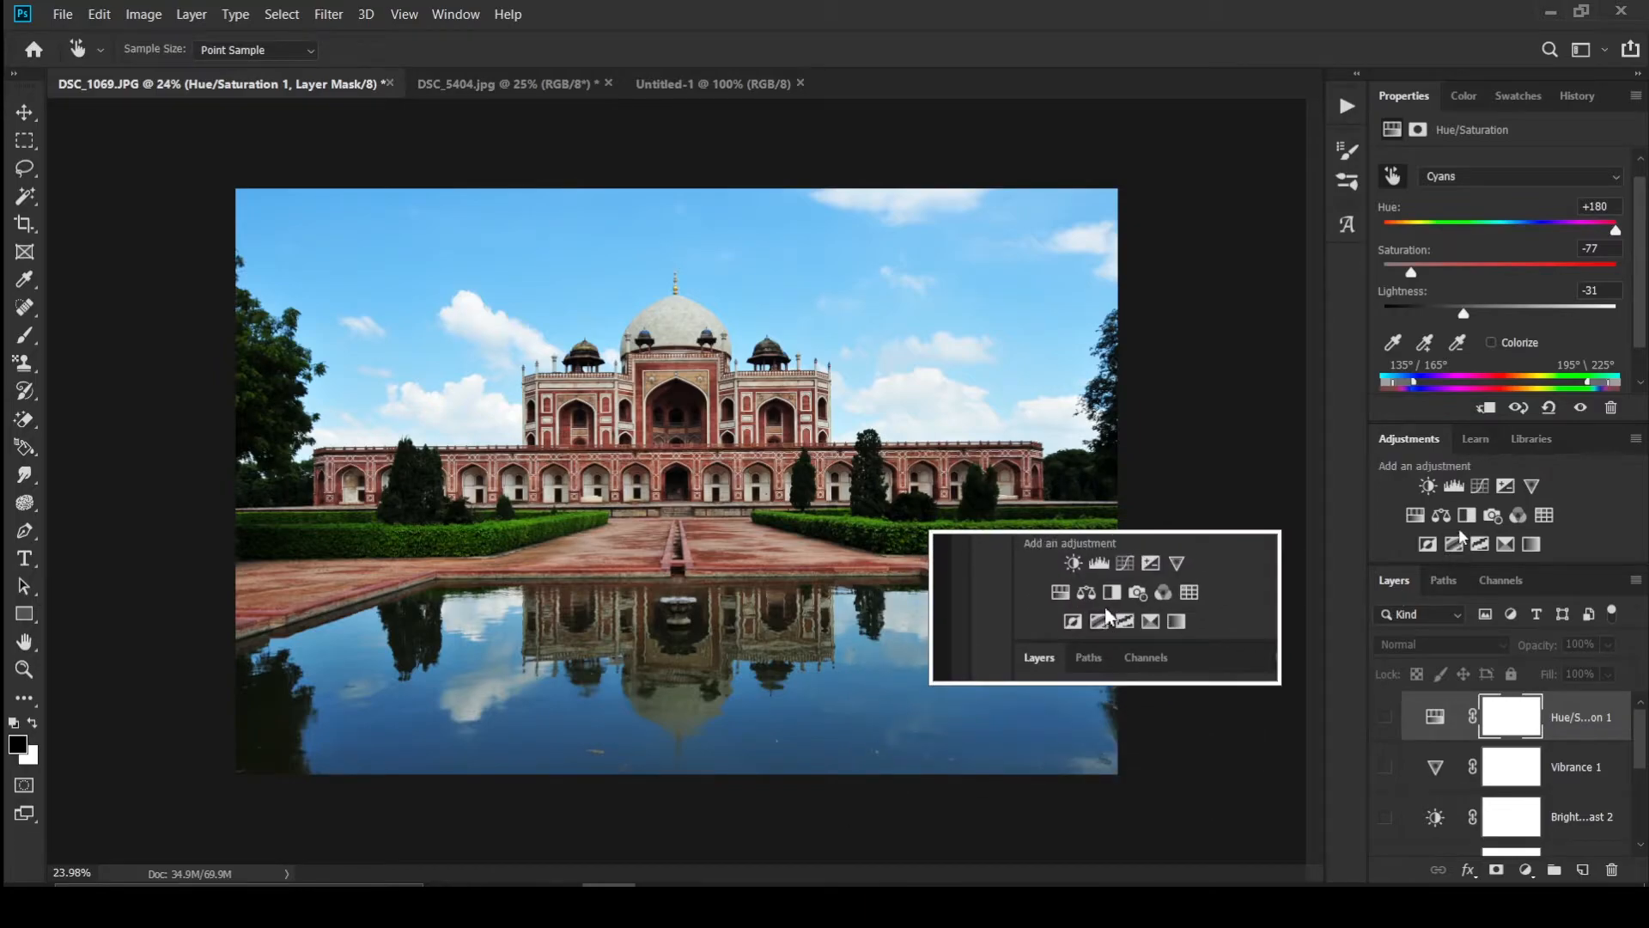
Step: Add a Color Balance adjustment layer and shift the Midtones towards red, with Cyan–Red at +23
click(1441, 515)
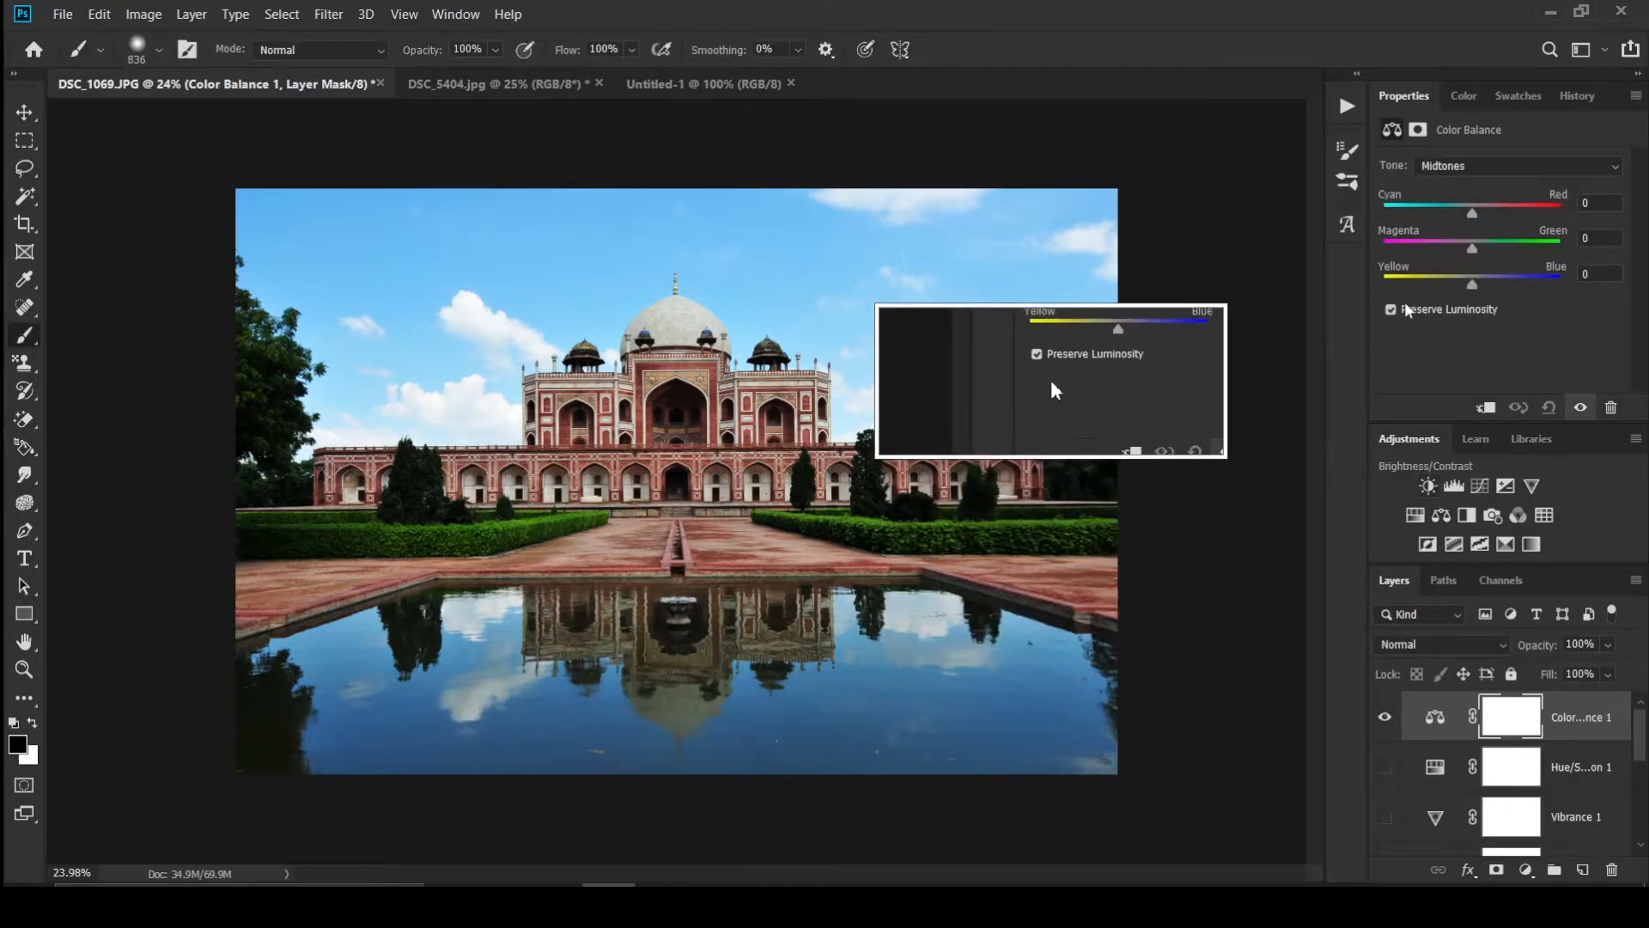
click(1450, 168)
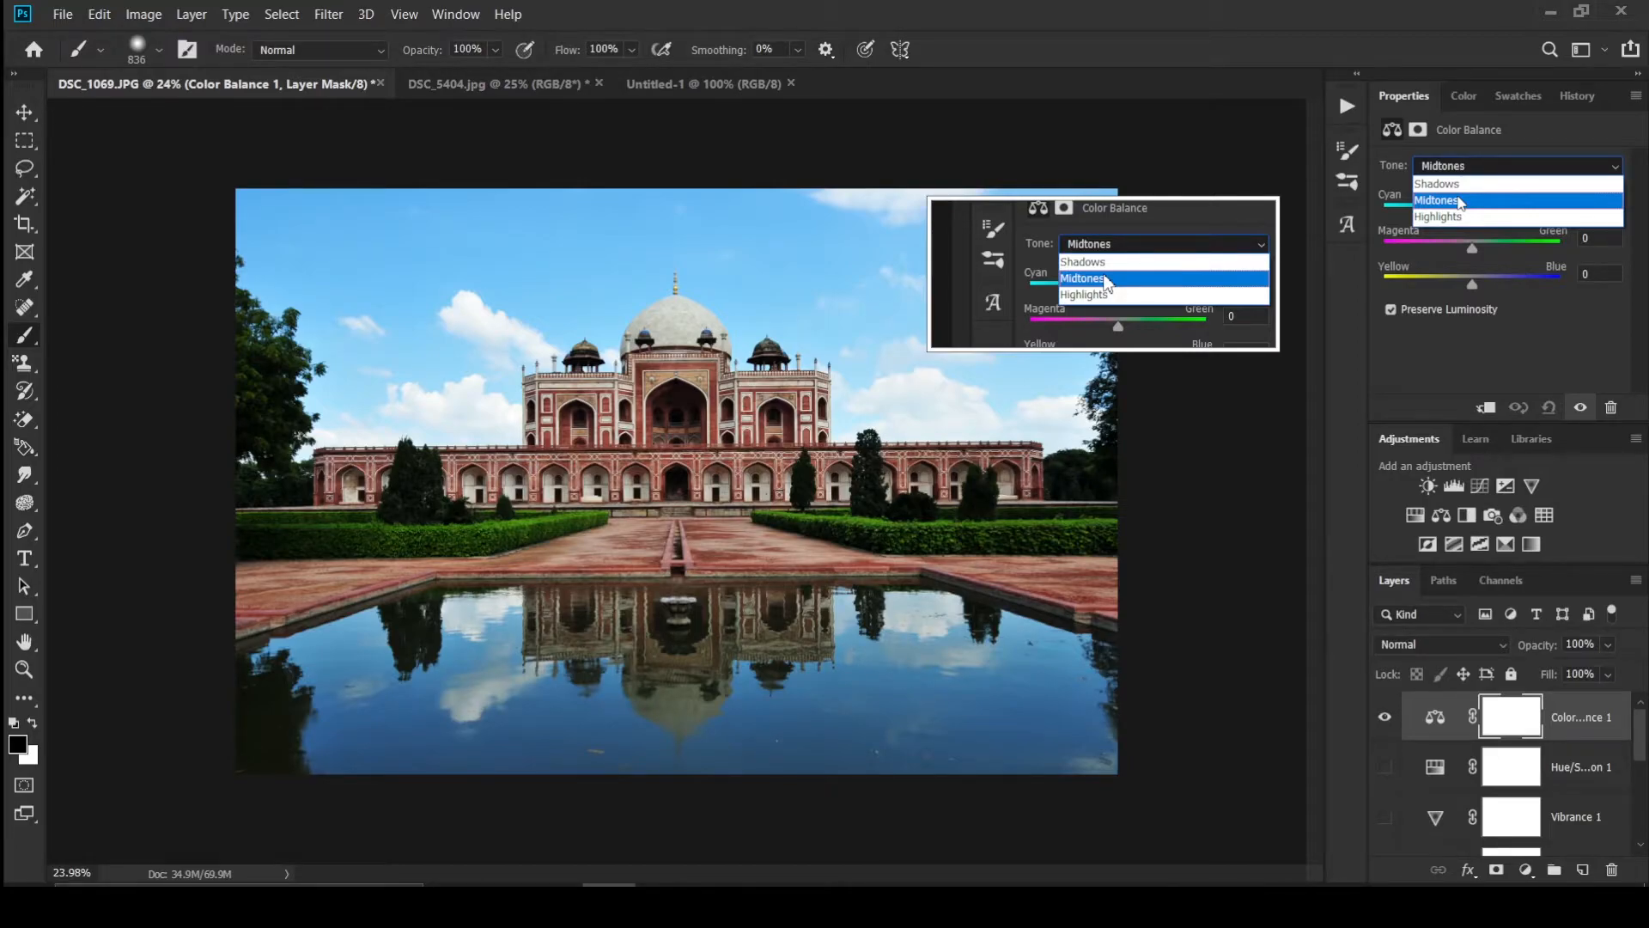
click(1460, 200)
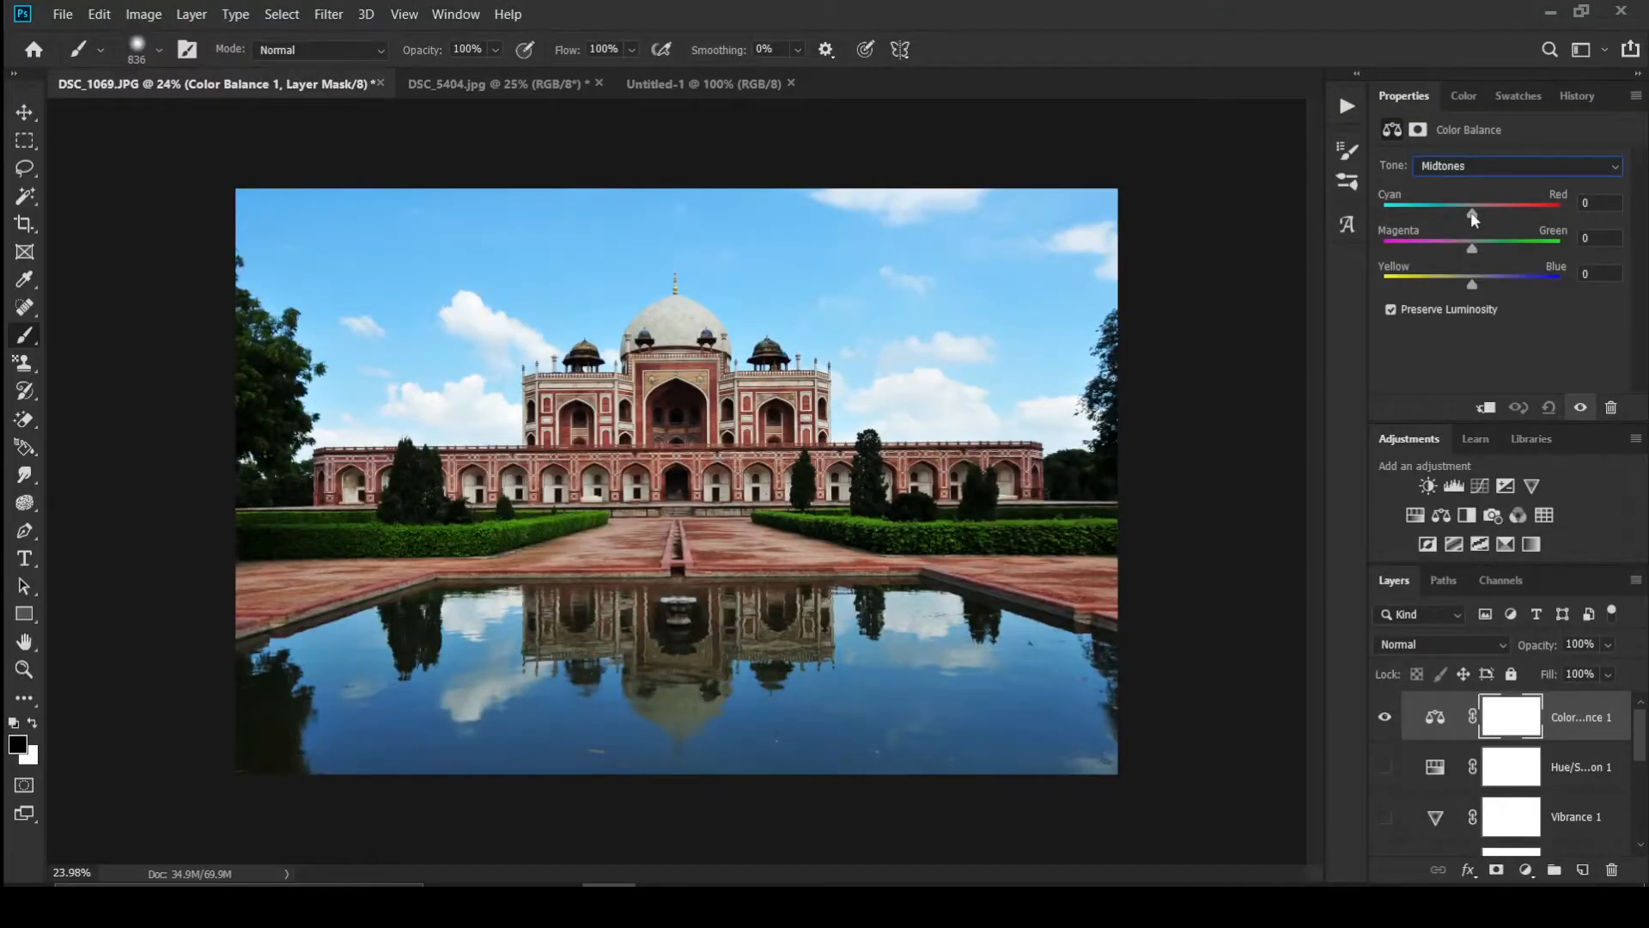
drag(1472, 212, 1495, 217)
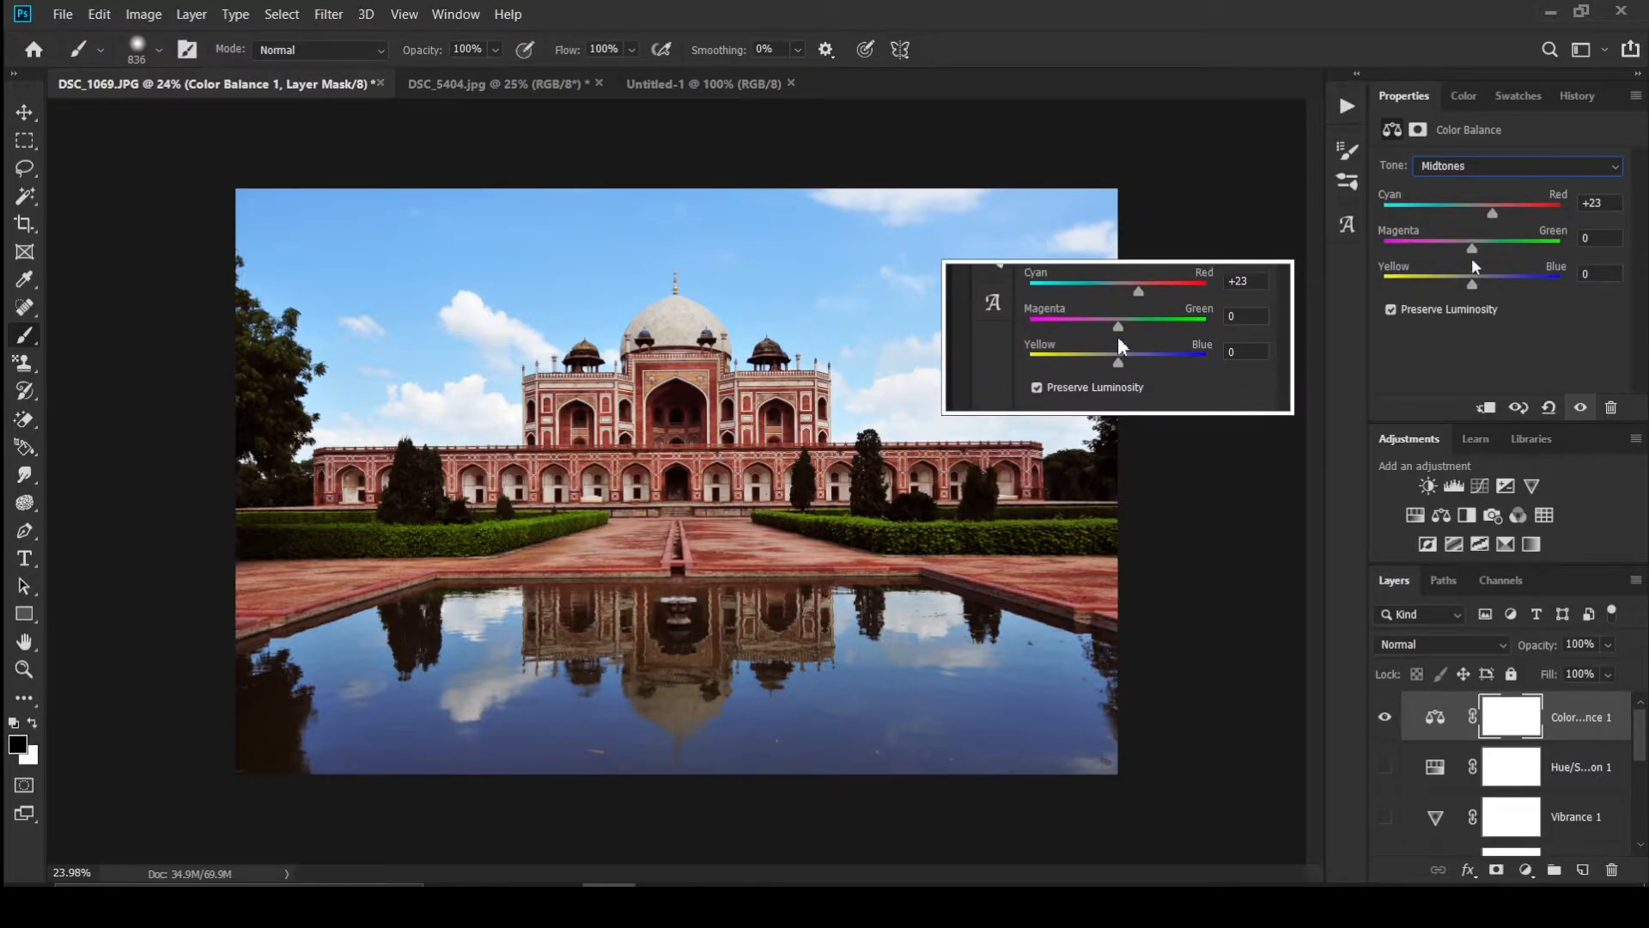
Step: Try +29 for the Midtones' Magenta–Green balance, return it to 0, and set Yellow–Blue to -5
drag(1472, 245, 1500, 250)
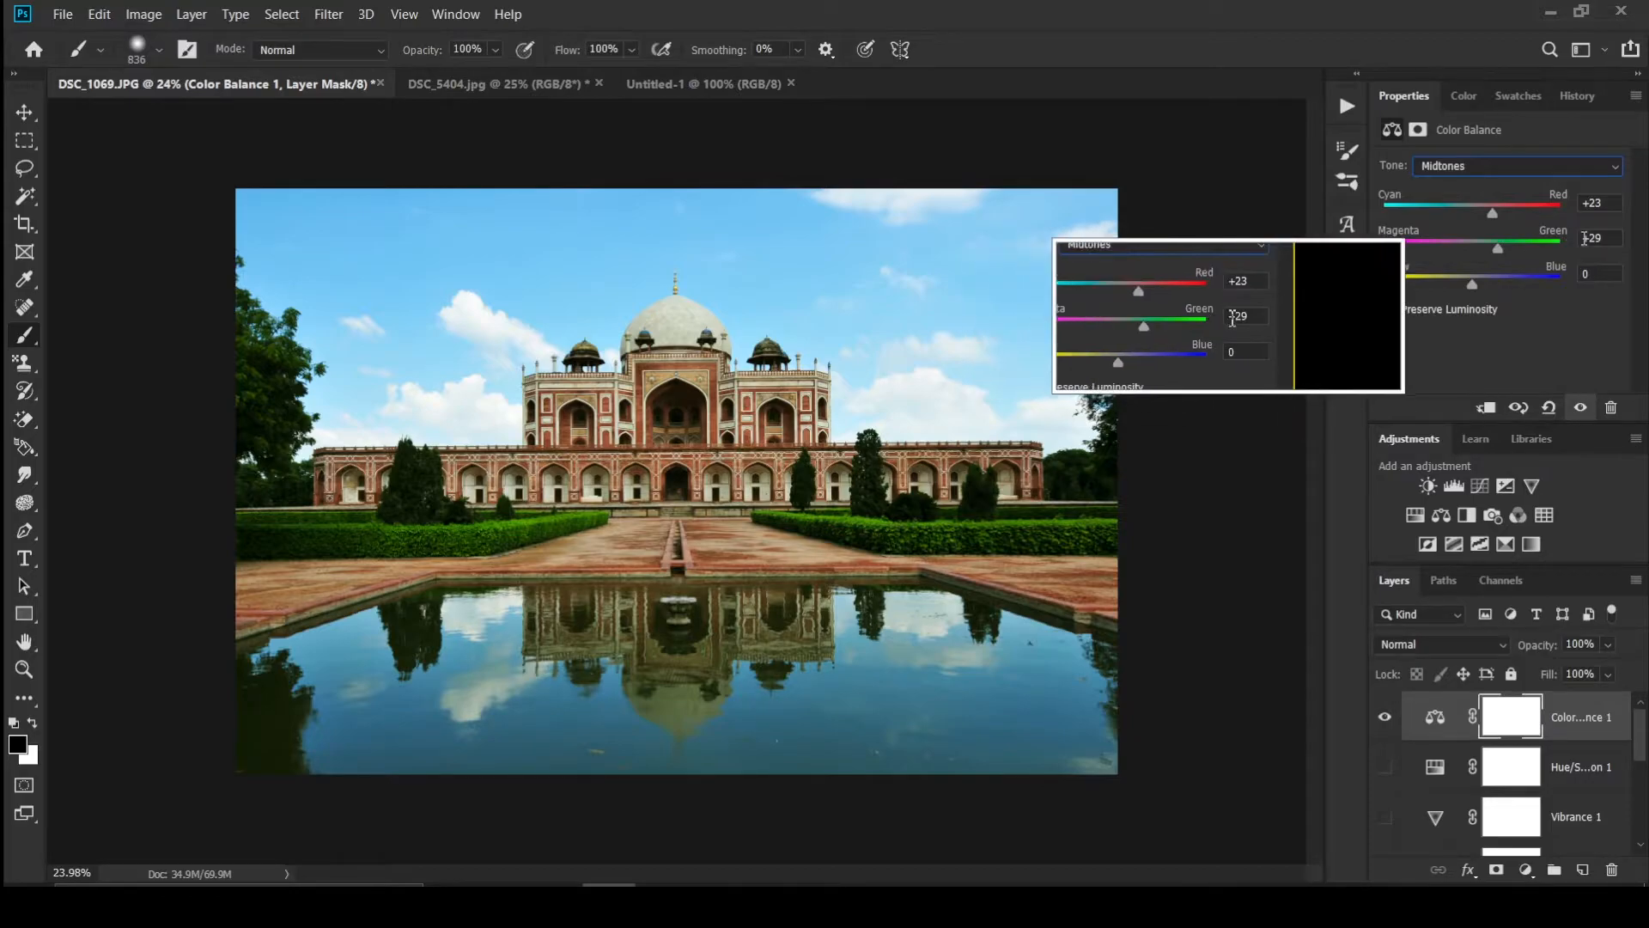
drag(1612, 240, 1505, 248)
text(0)
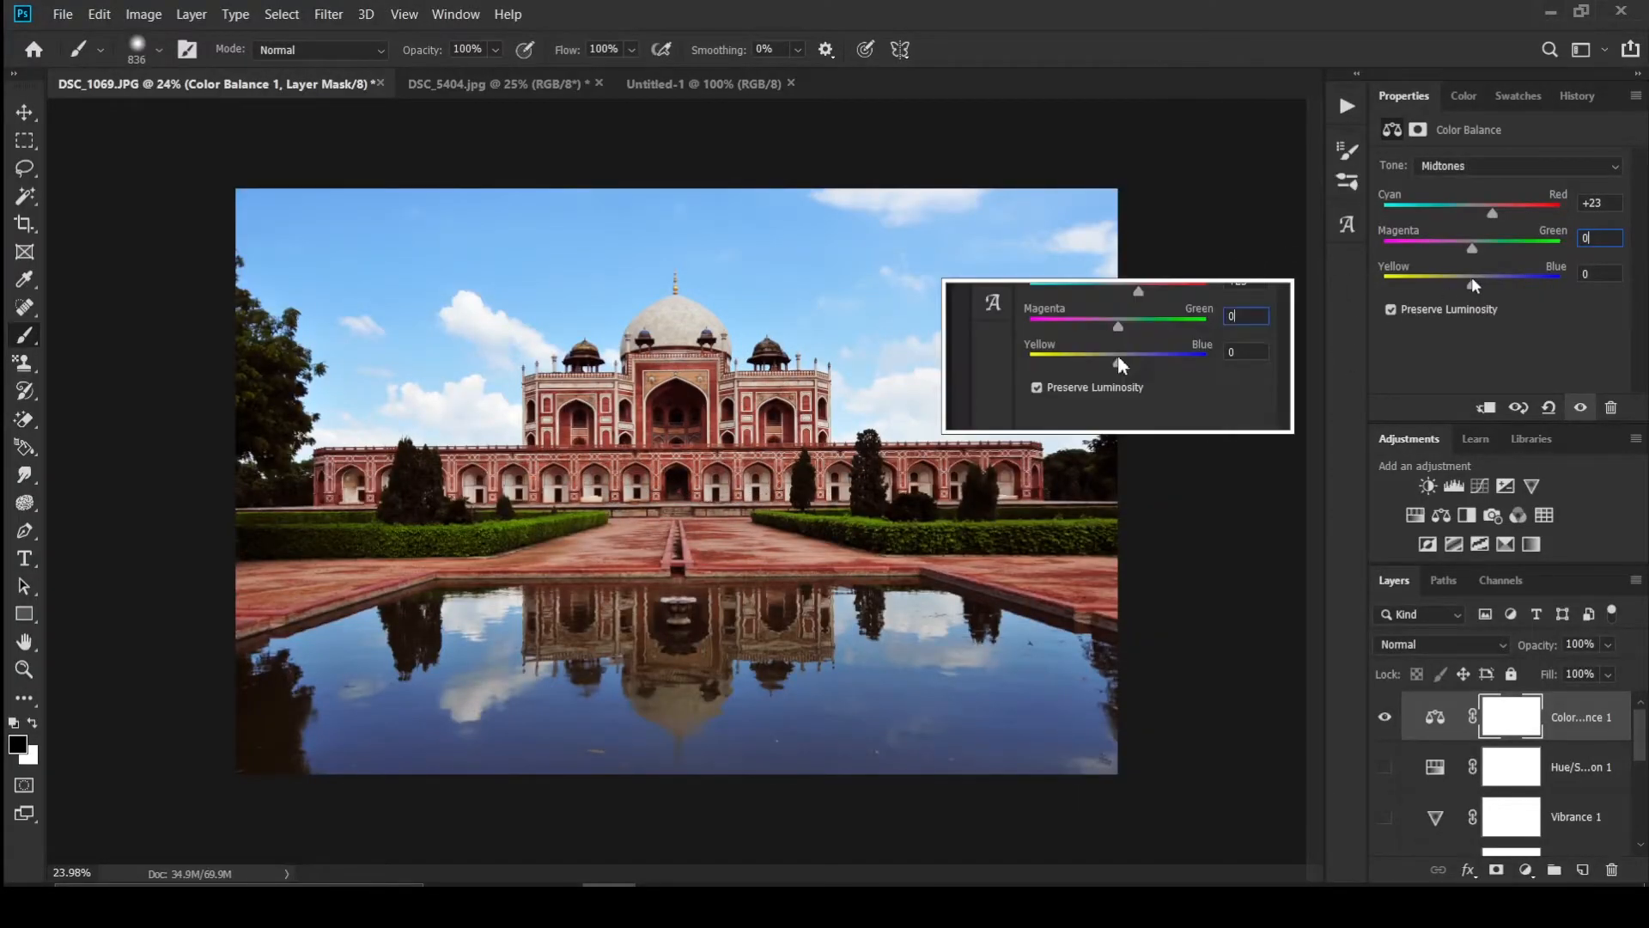
mouse_move(1474, 285)
mouse_down()
mouse_move(1442, 290)
mouse_move(1470, 288)
mouse_up()
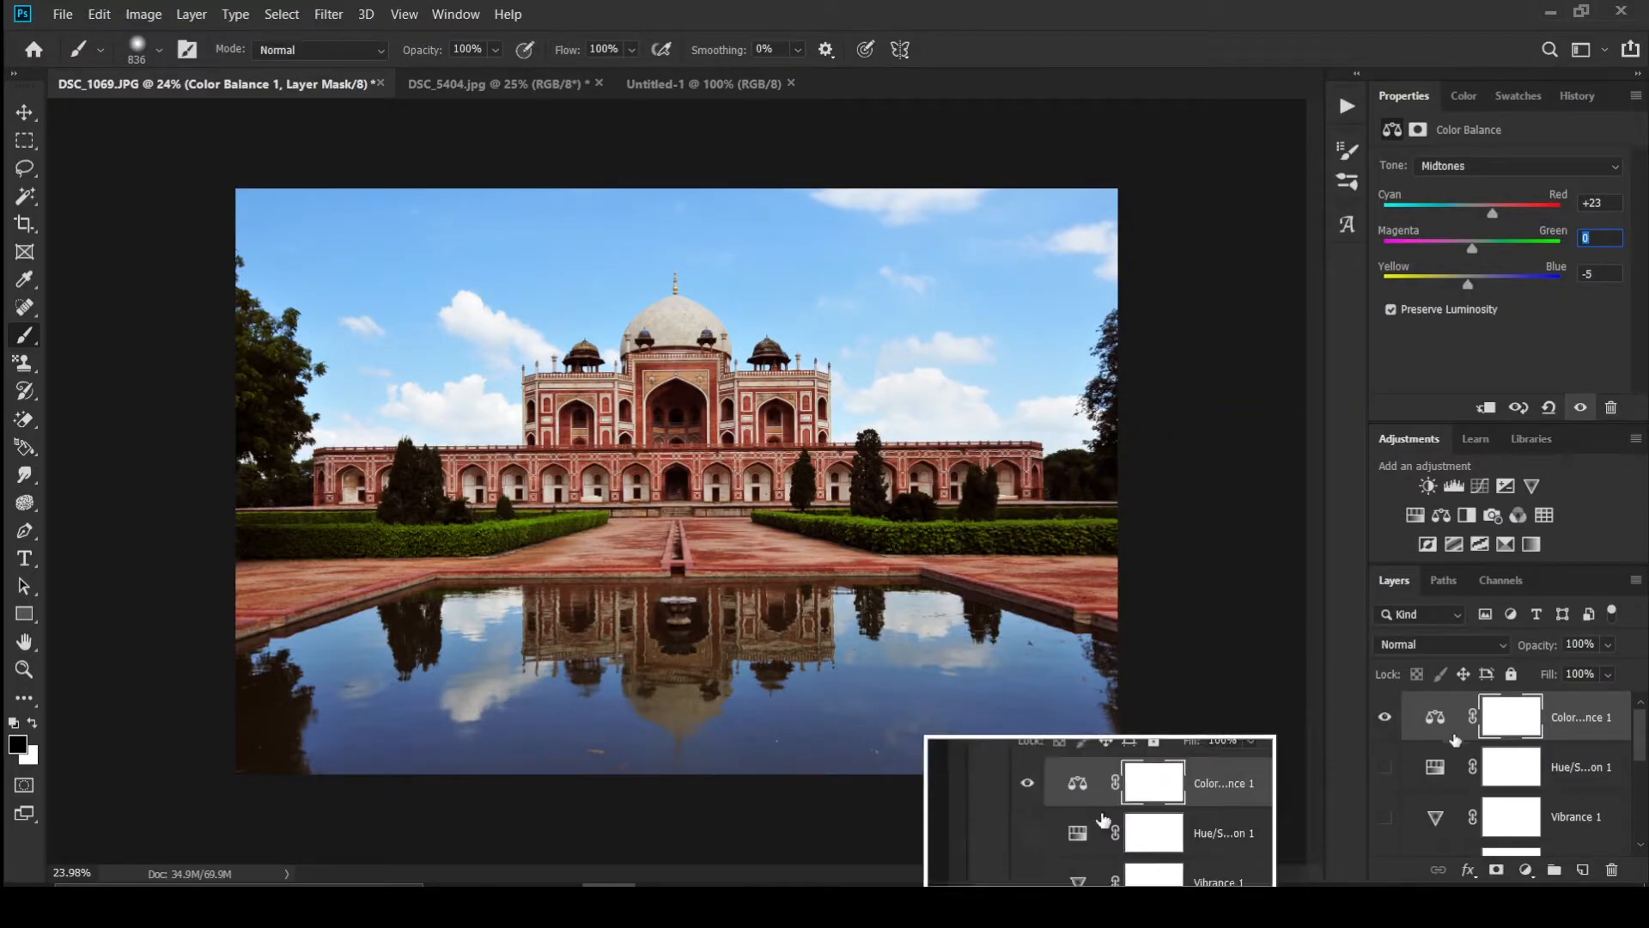
Step: Compare the photo with and without the Color Balance layer, and leave that layer hidden
click(1388, 729)
click(1388, 729)
click(1388, 730)
click(1388, 730)
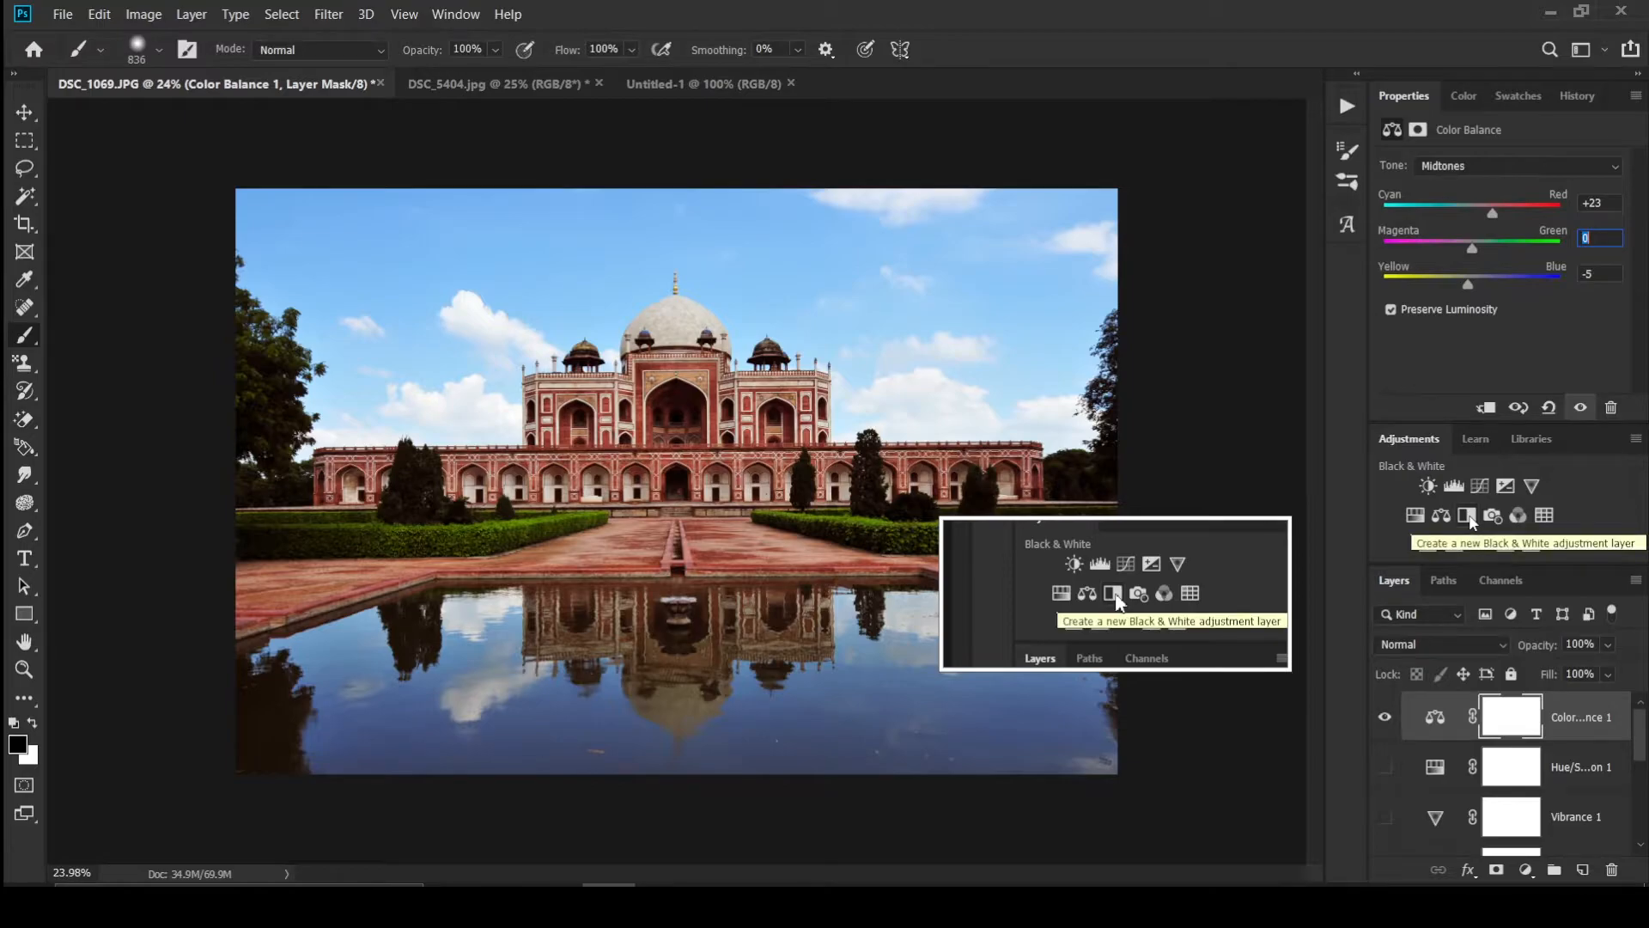
click(1384, 716)
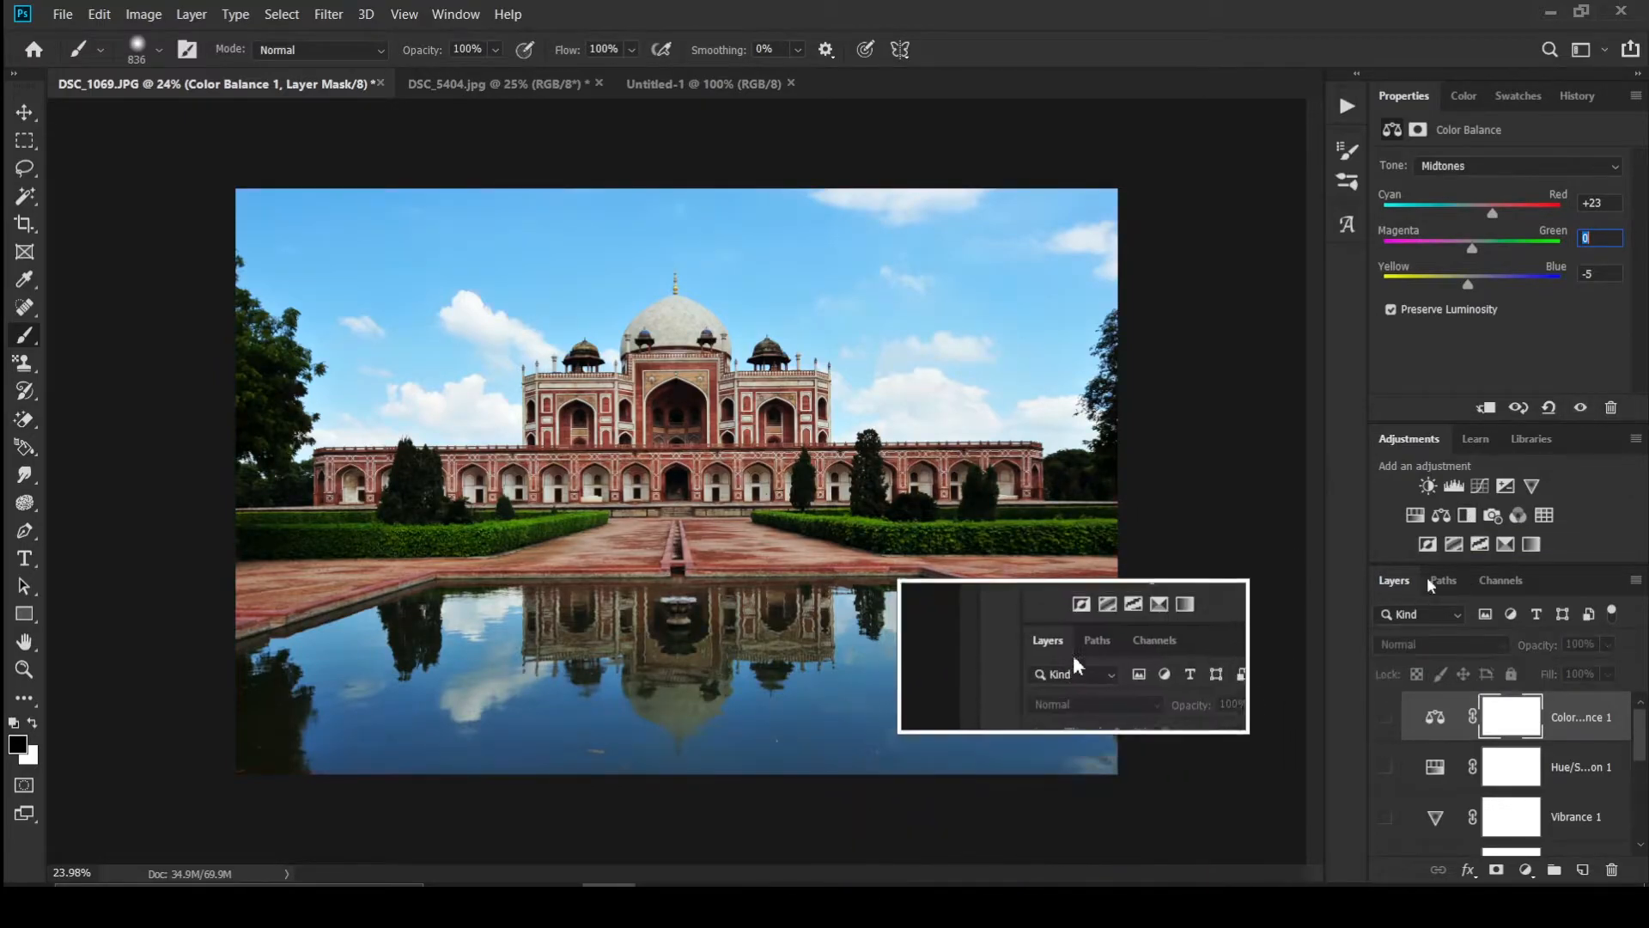
Step: Add a Black & White adjustment layer and set Reds to 18, Yellows to 99 and Greens to 233
click(1466, 518)
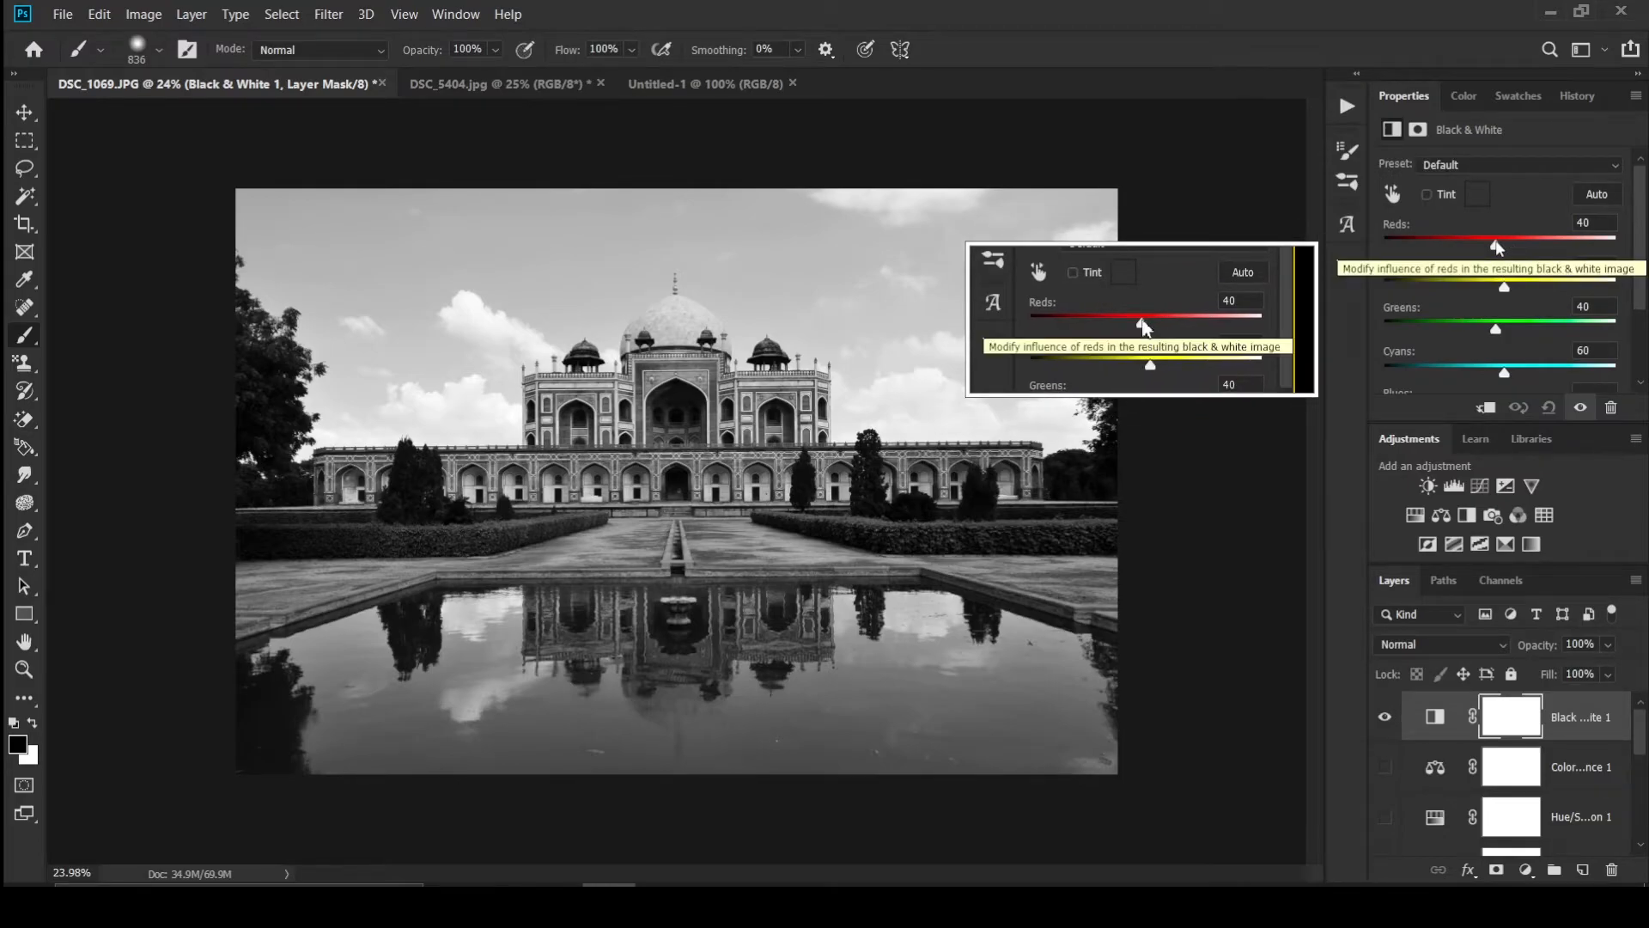
drag(1497, 247, 1490, 248)
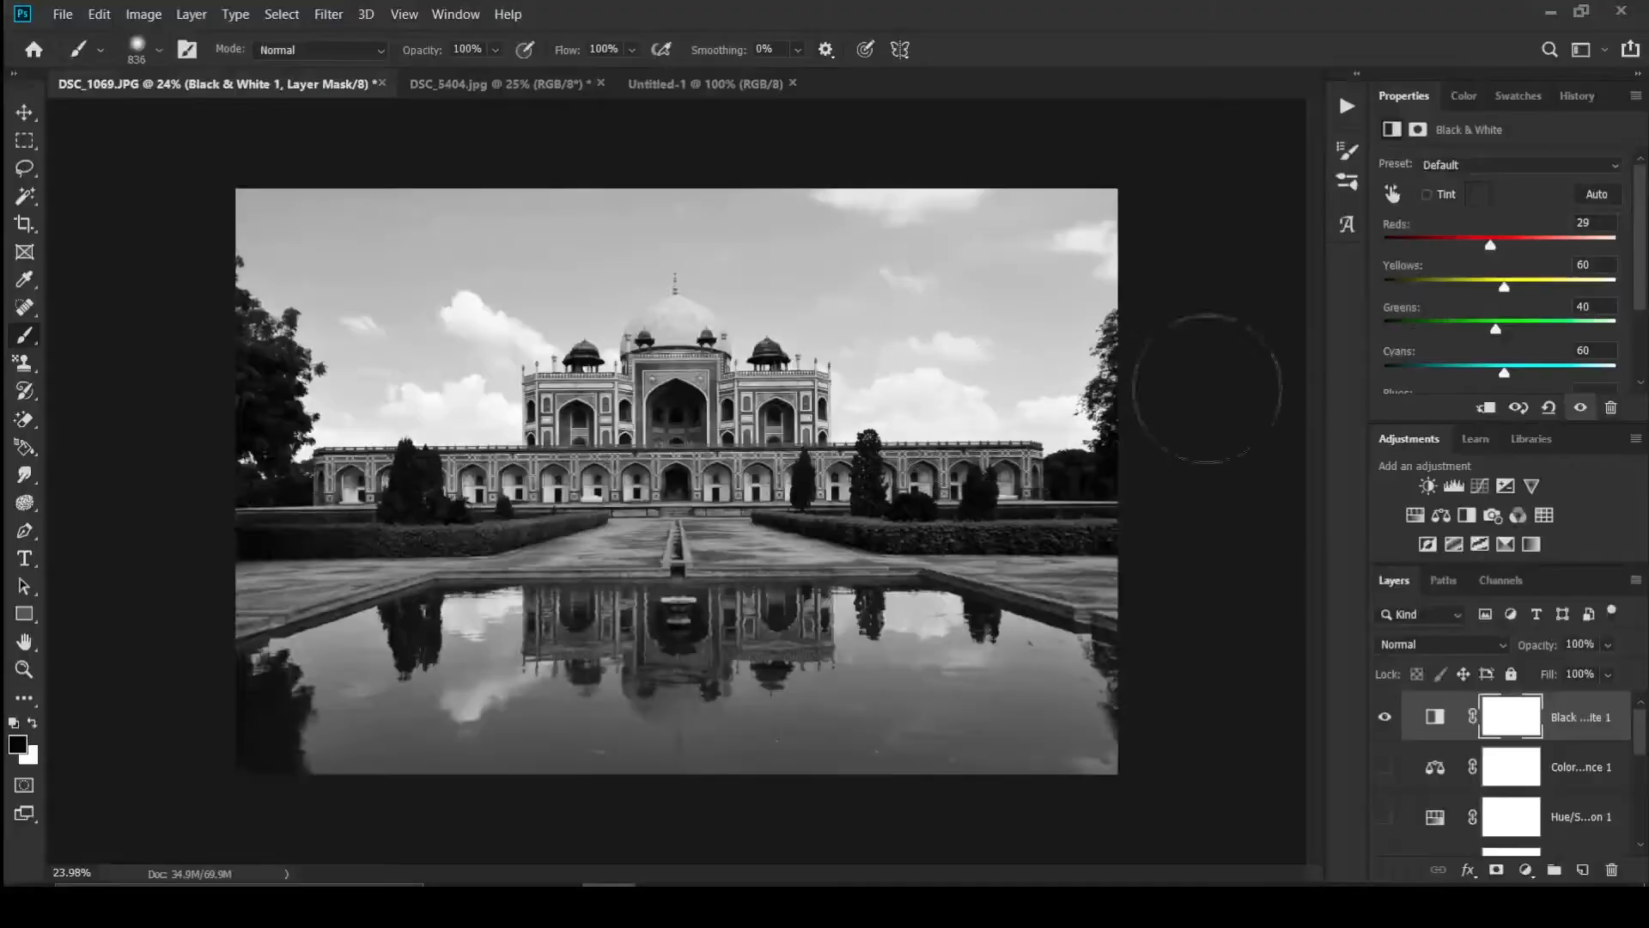
drag(1492, 246, 1527, 303)
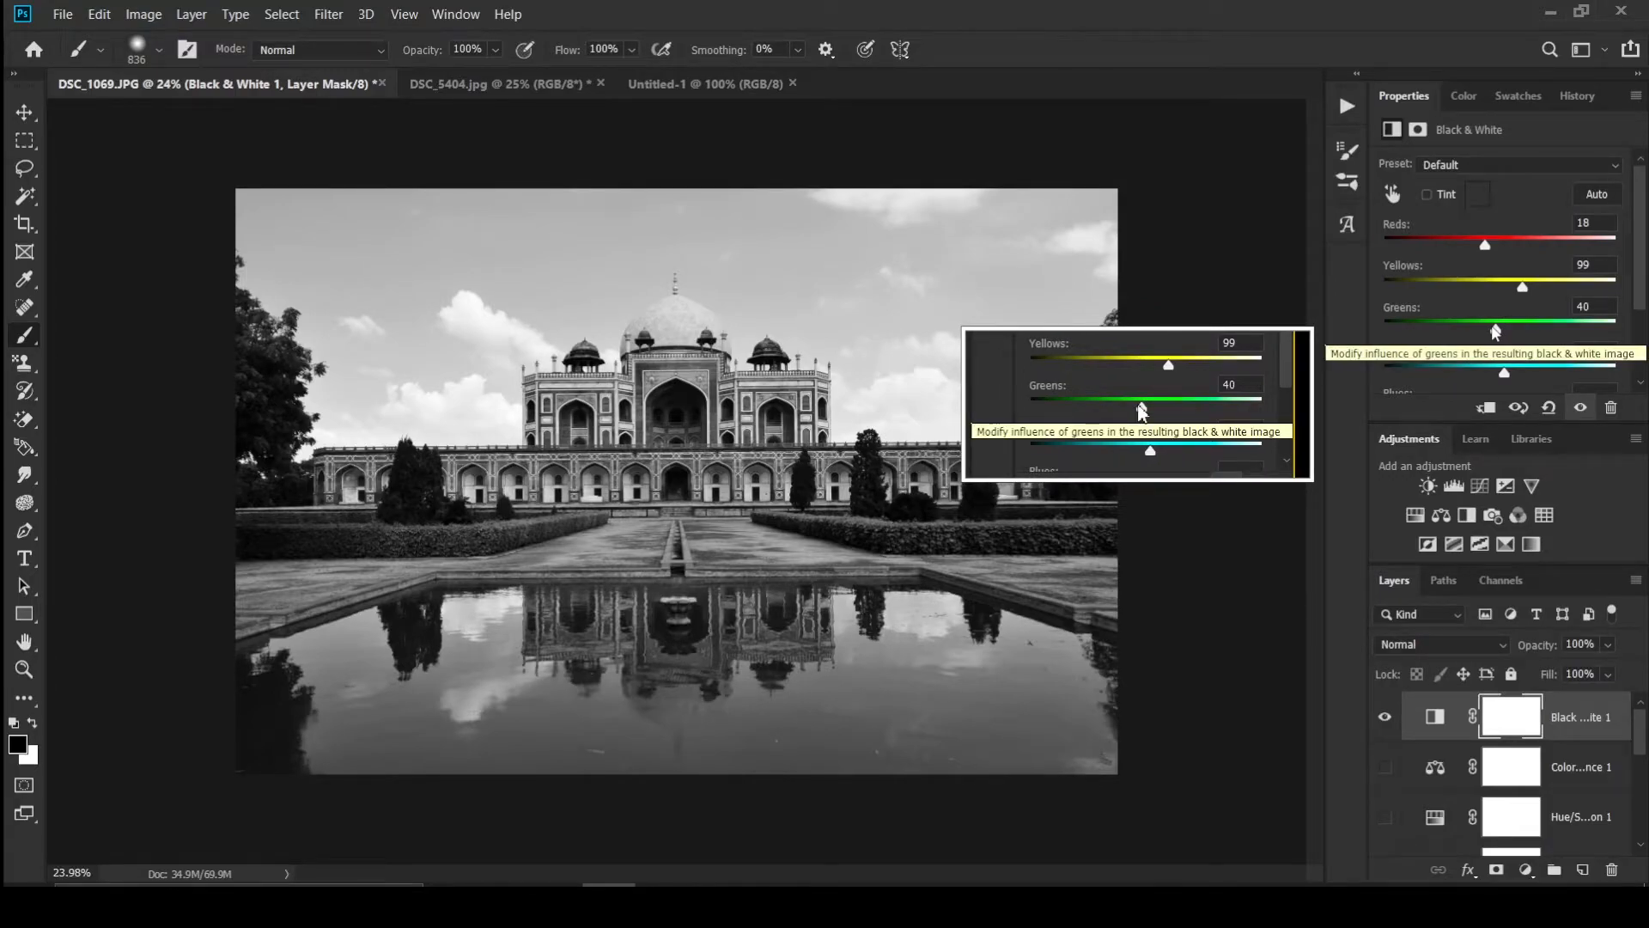
mouse_move(1495, 330)
mouse_down()
mouse_move(1565, 326)
mouse_move(1532, 328)
mouse_up()
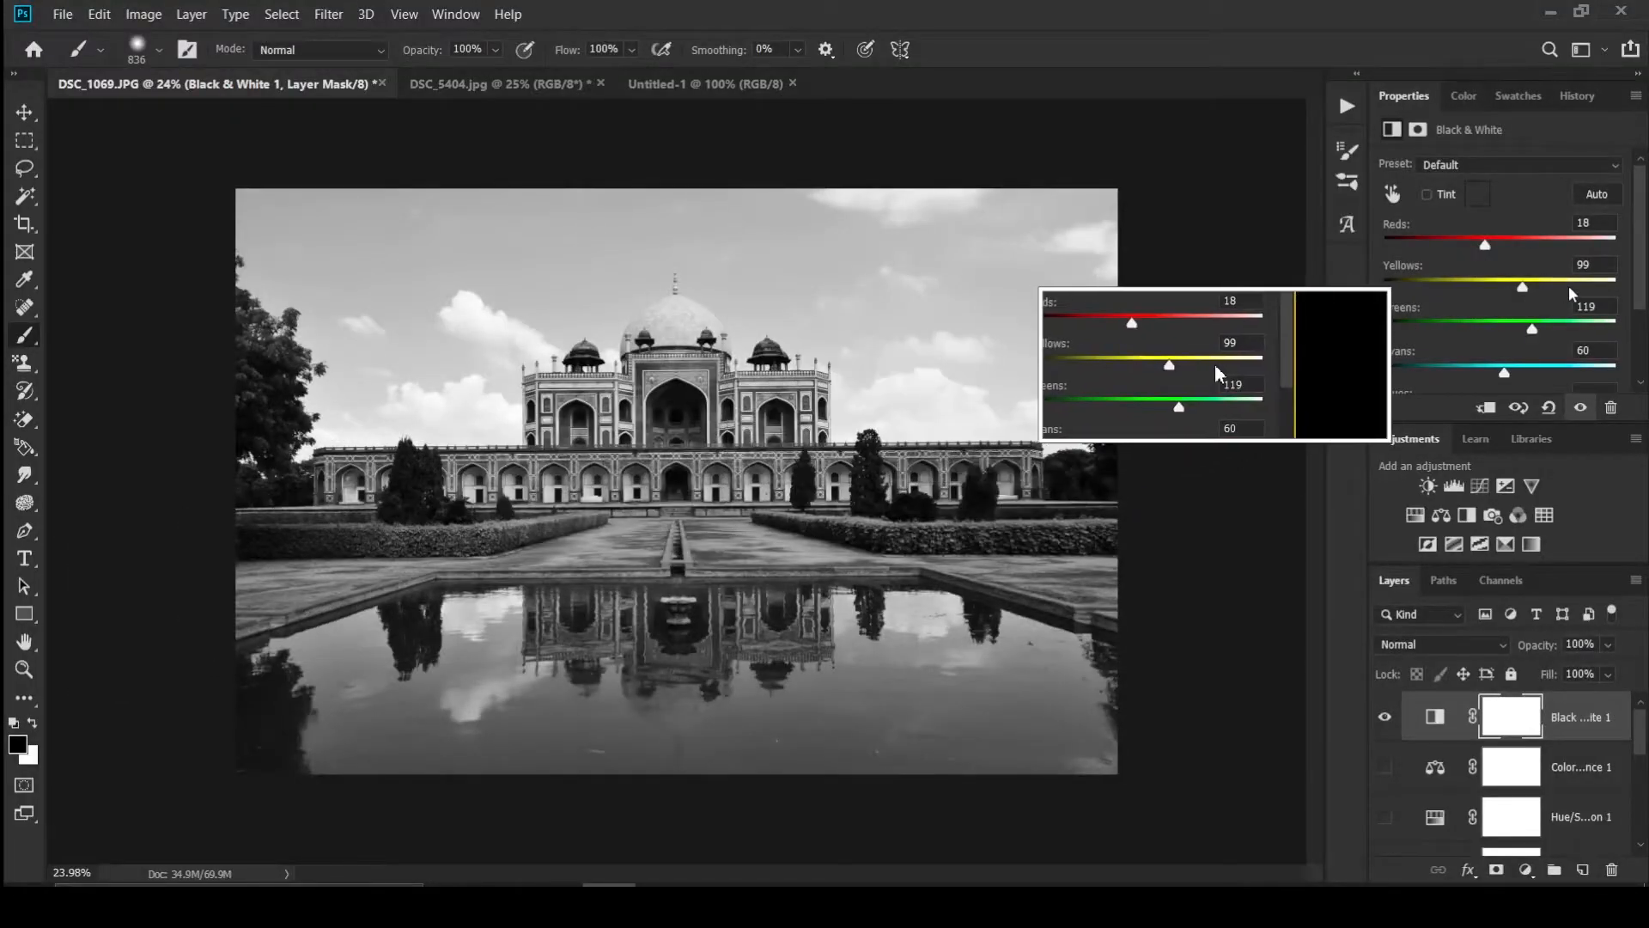
drag(1549, 329, 1588, 333)
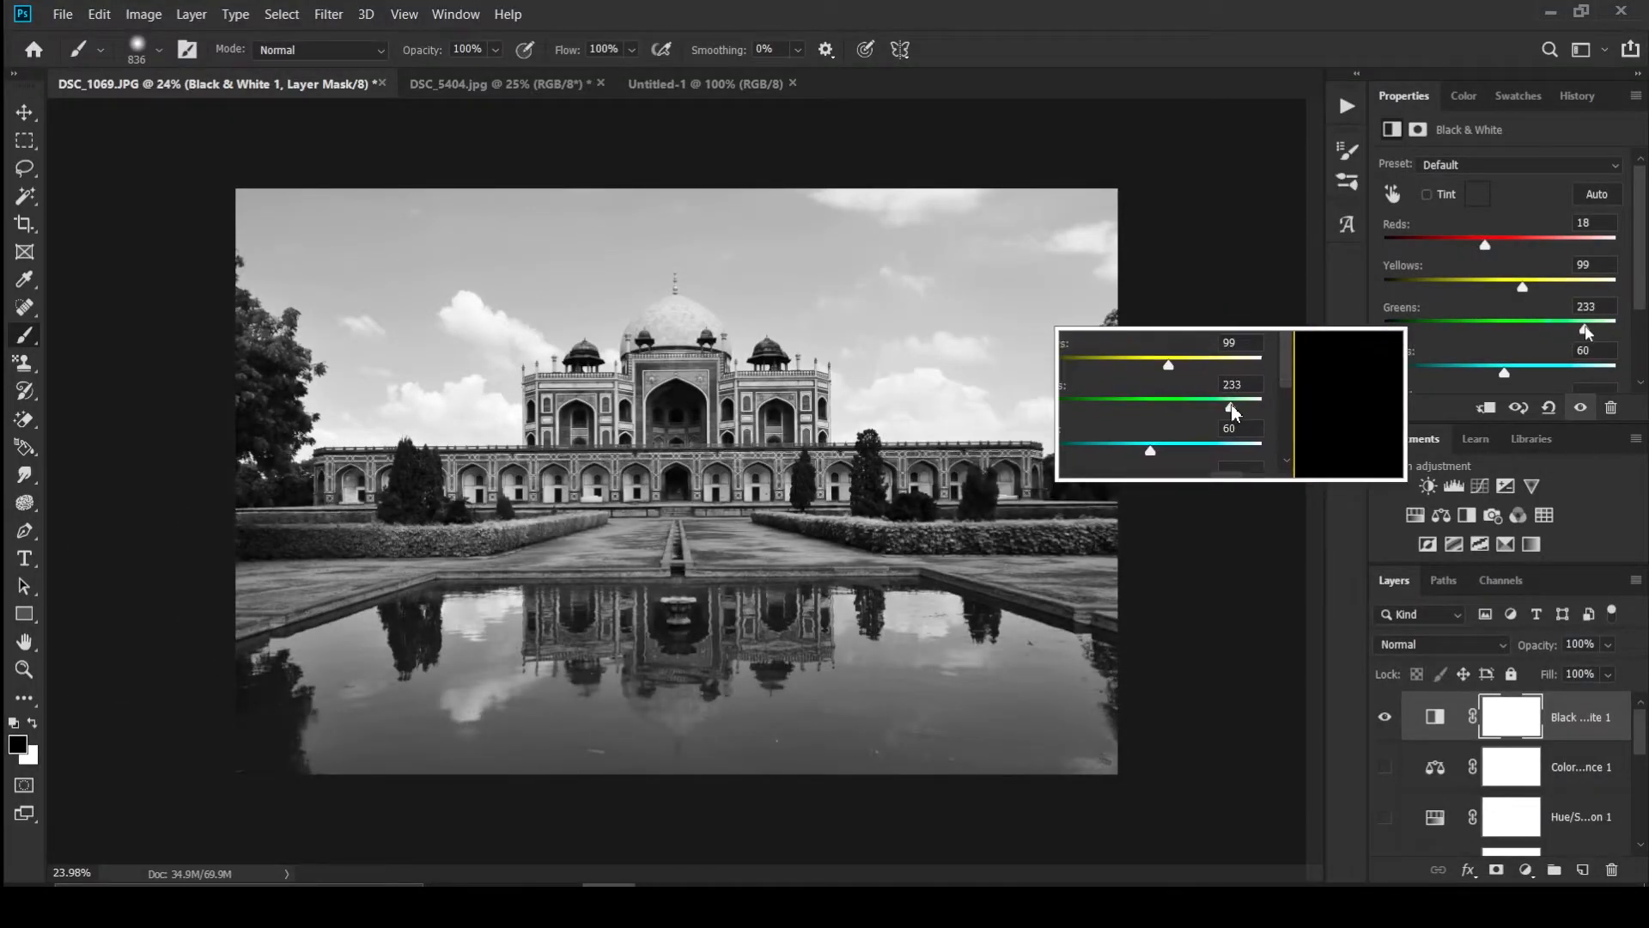
Step: Set the Black & White layer's Cyans to -47, Blues to 57 and Magentas to 57
scroll(1499, 331, down, 2)
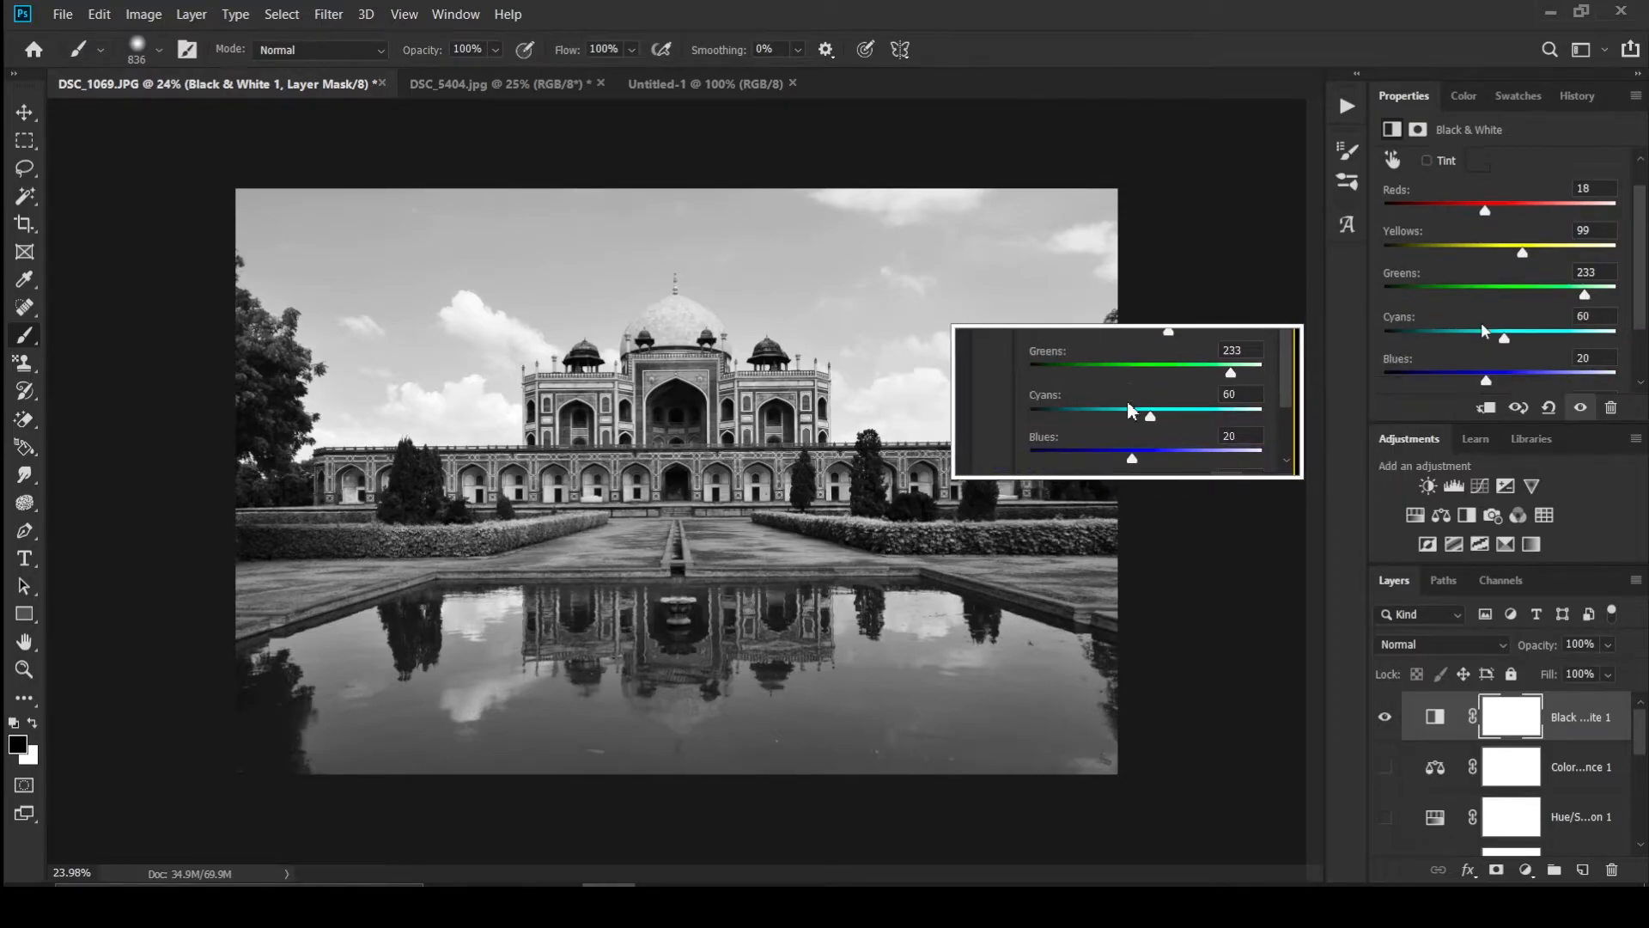
drag(1504, 335, 1458, 343)
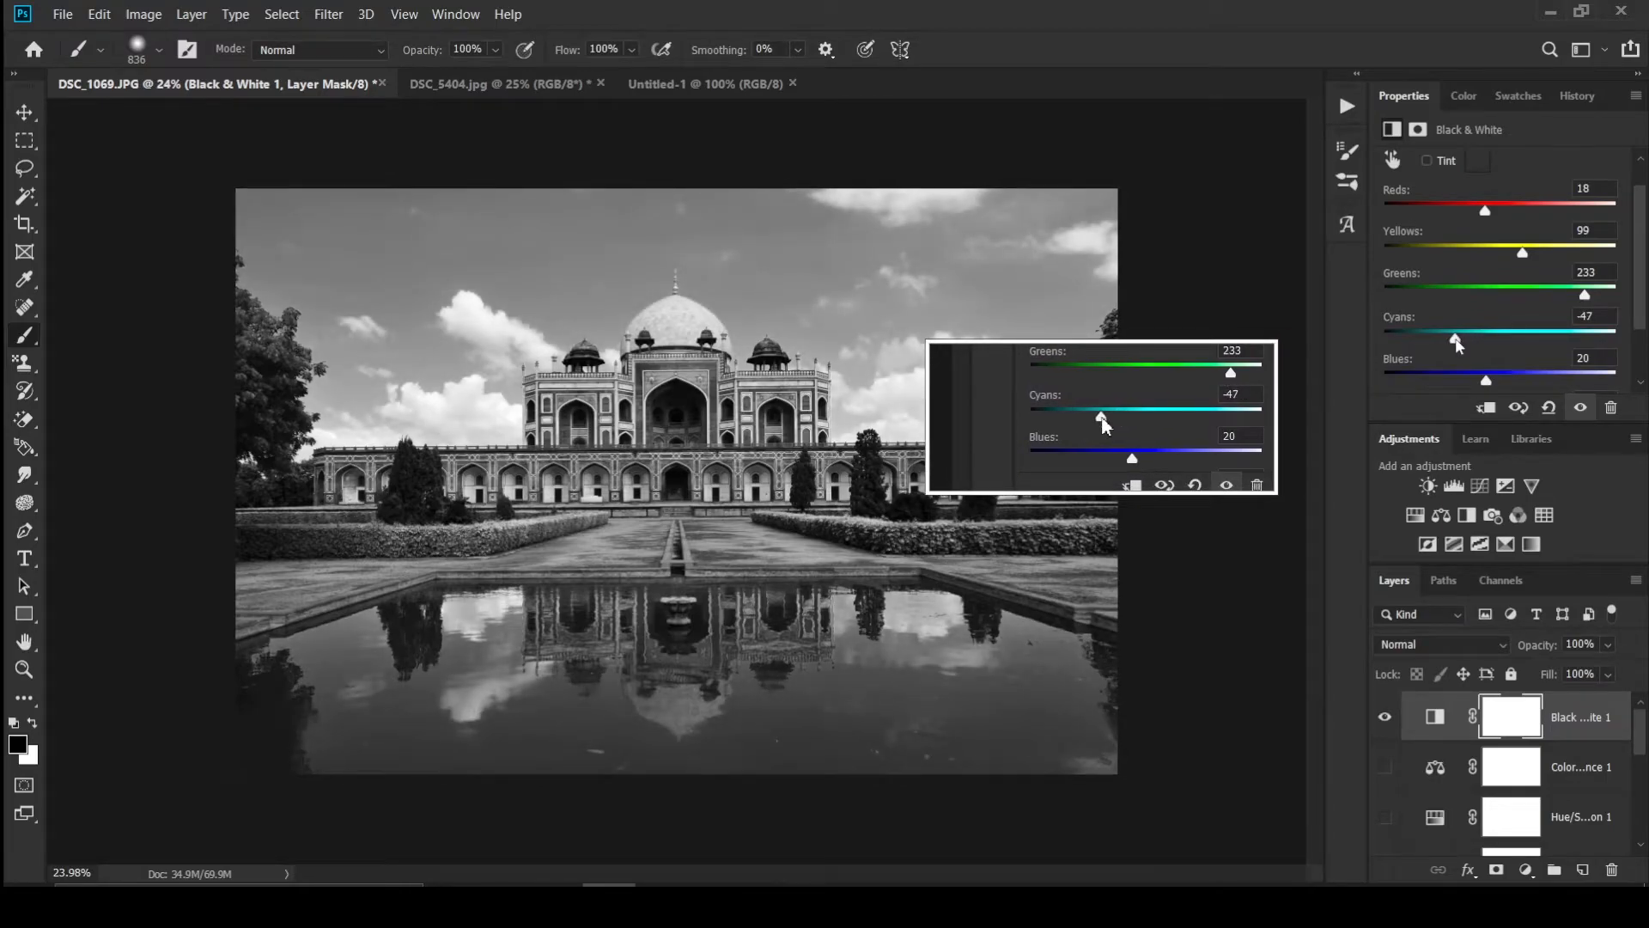
scroll(1459, 340, down, 2)
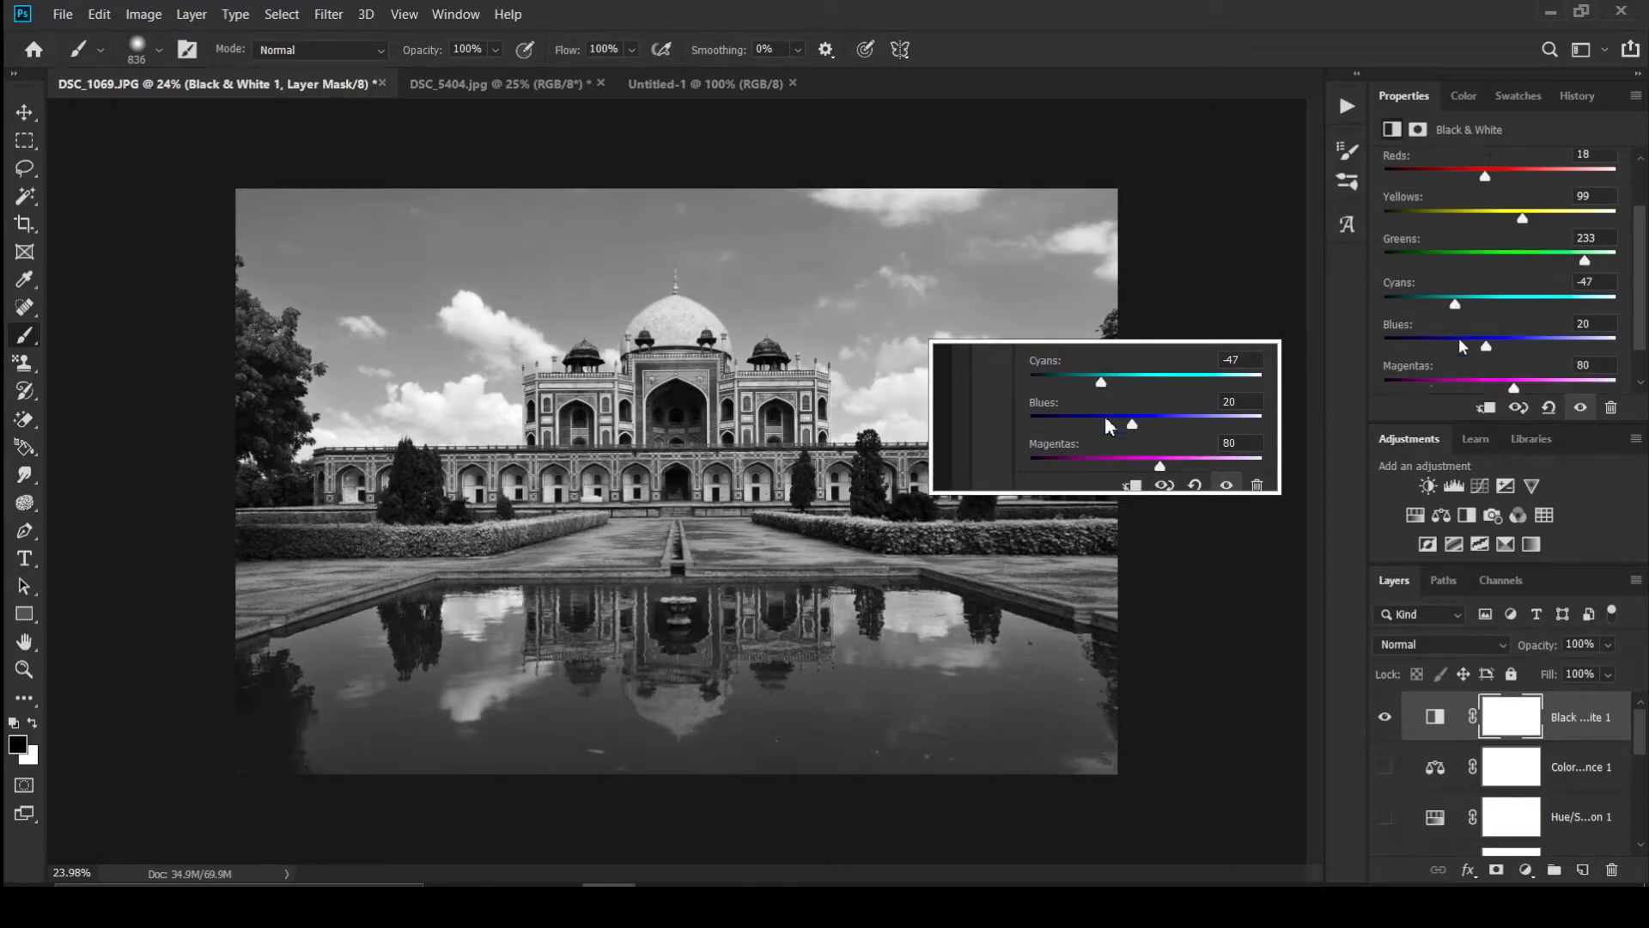
mouse_move(1487, 351)
mouse_down()
mouse_move(1533, 352)
mouse_move(1506, 352)
mouse_up()
scroll(1508, 349, down, 2)
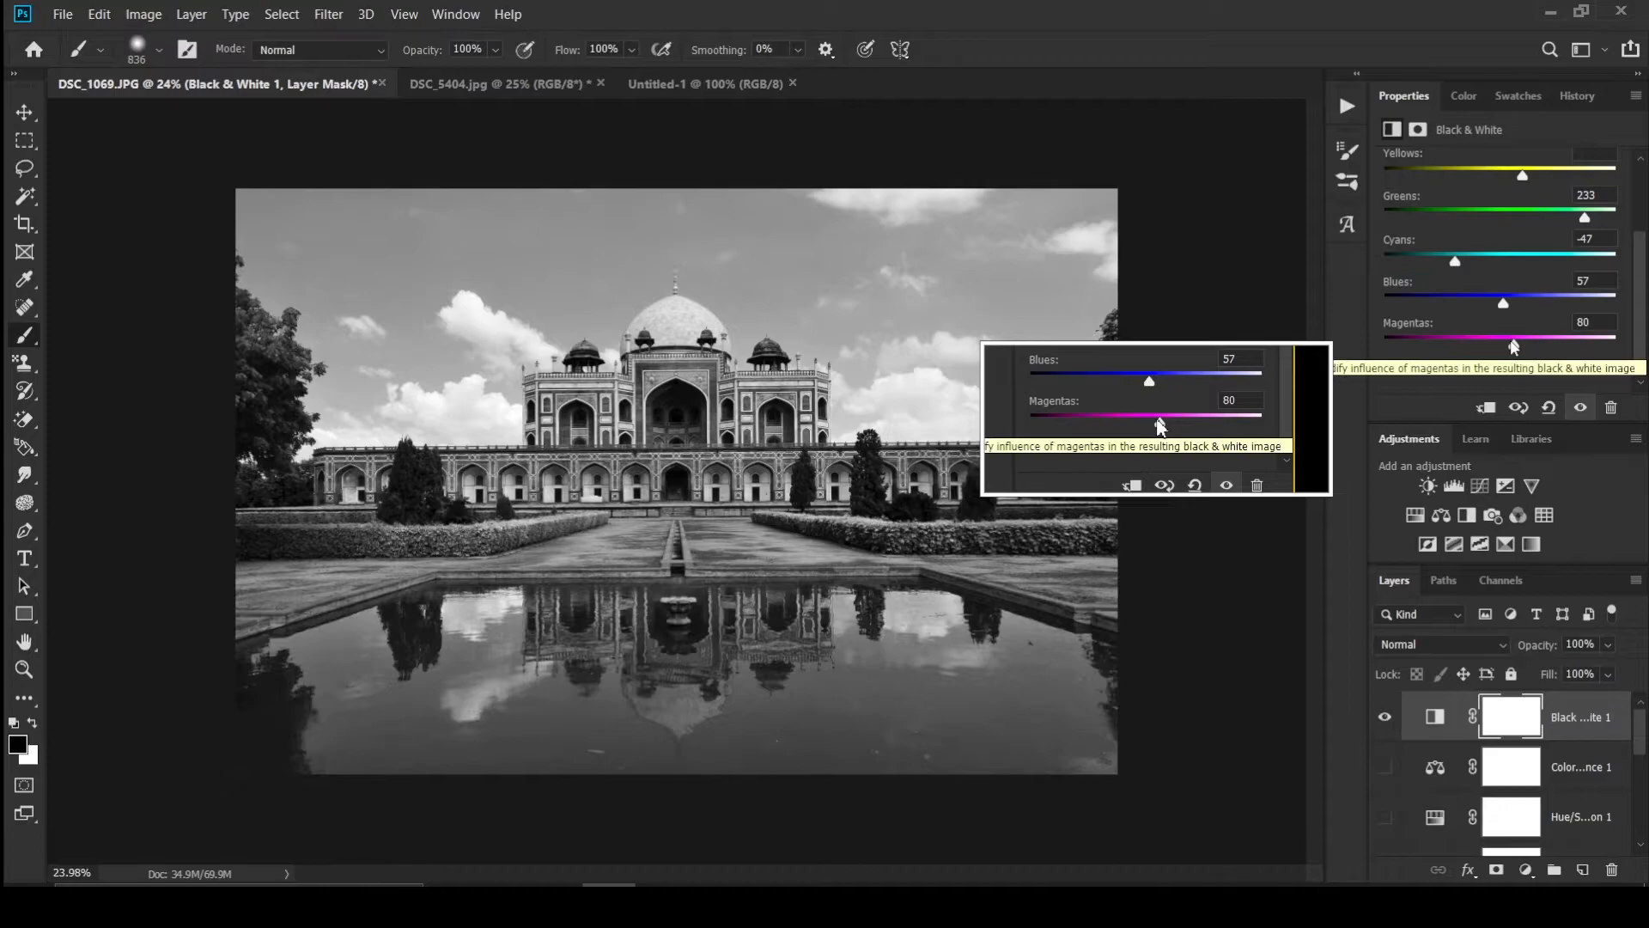
mouse_move(1514, 345)
mouse_down()
mouse_move(1548, 359)
mouse_move(1205, 388)
mouse_move(1285, 409)
mouse_move(1525, 352)
mouse_move(1504, 354)
mouse_up()
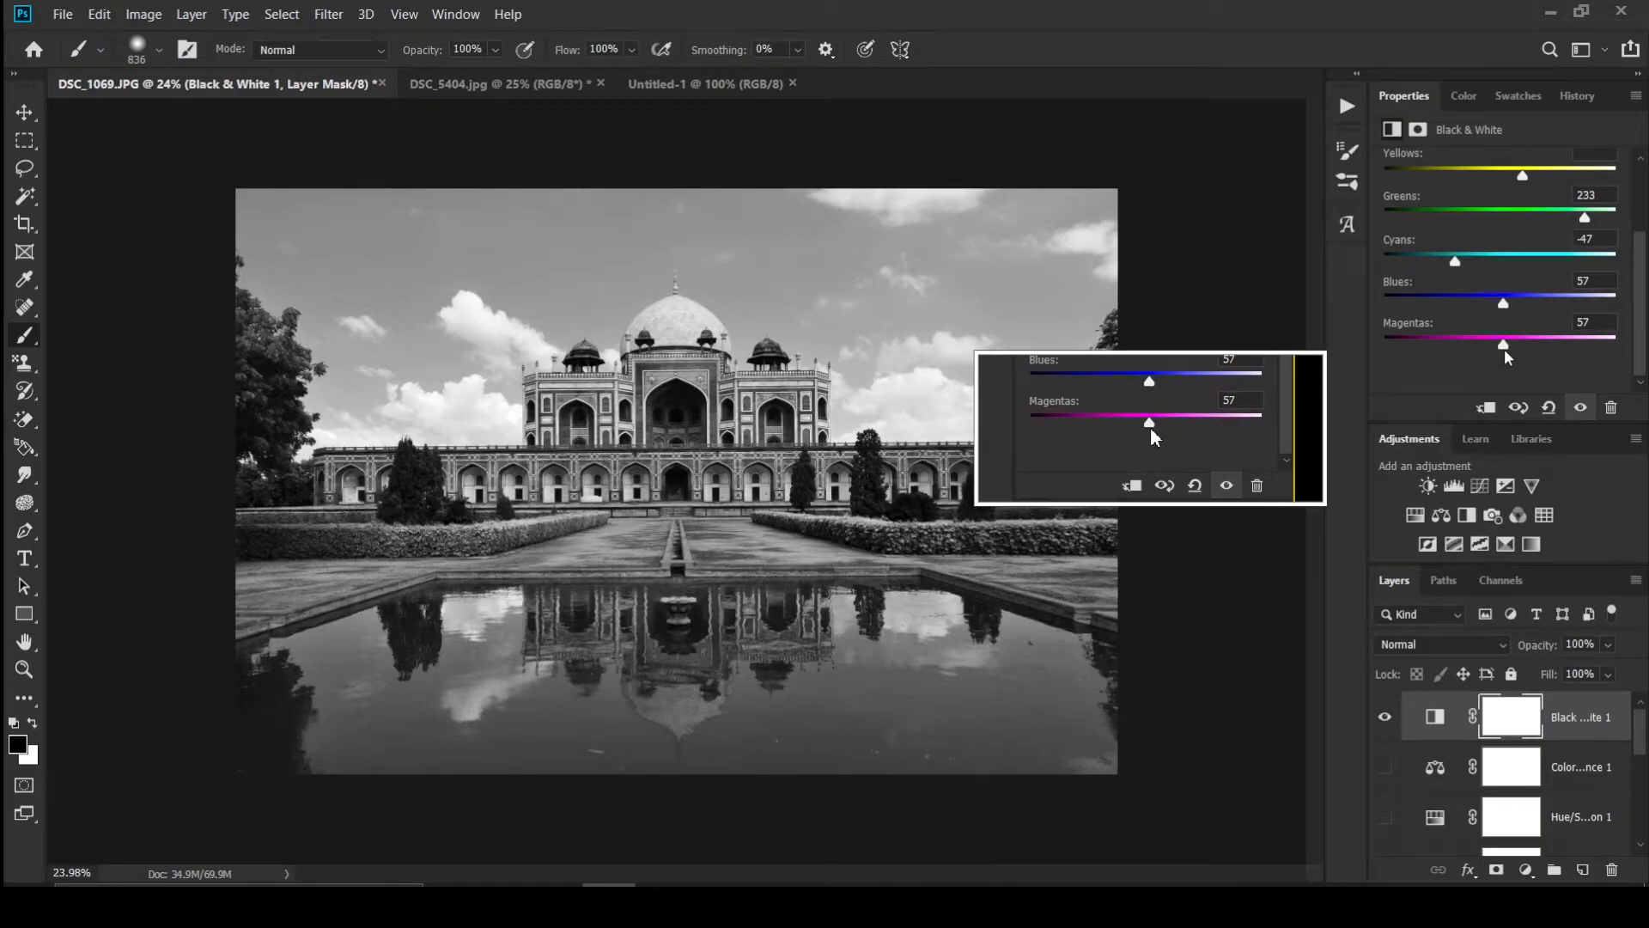
Step: Add a Photo Filter adjustment layer and try the Deep Red filter at 3% density
click(1493, 515)
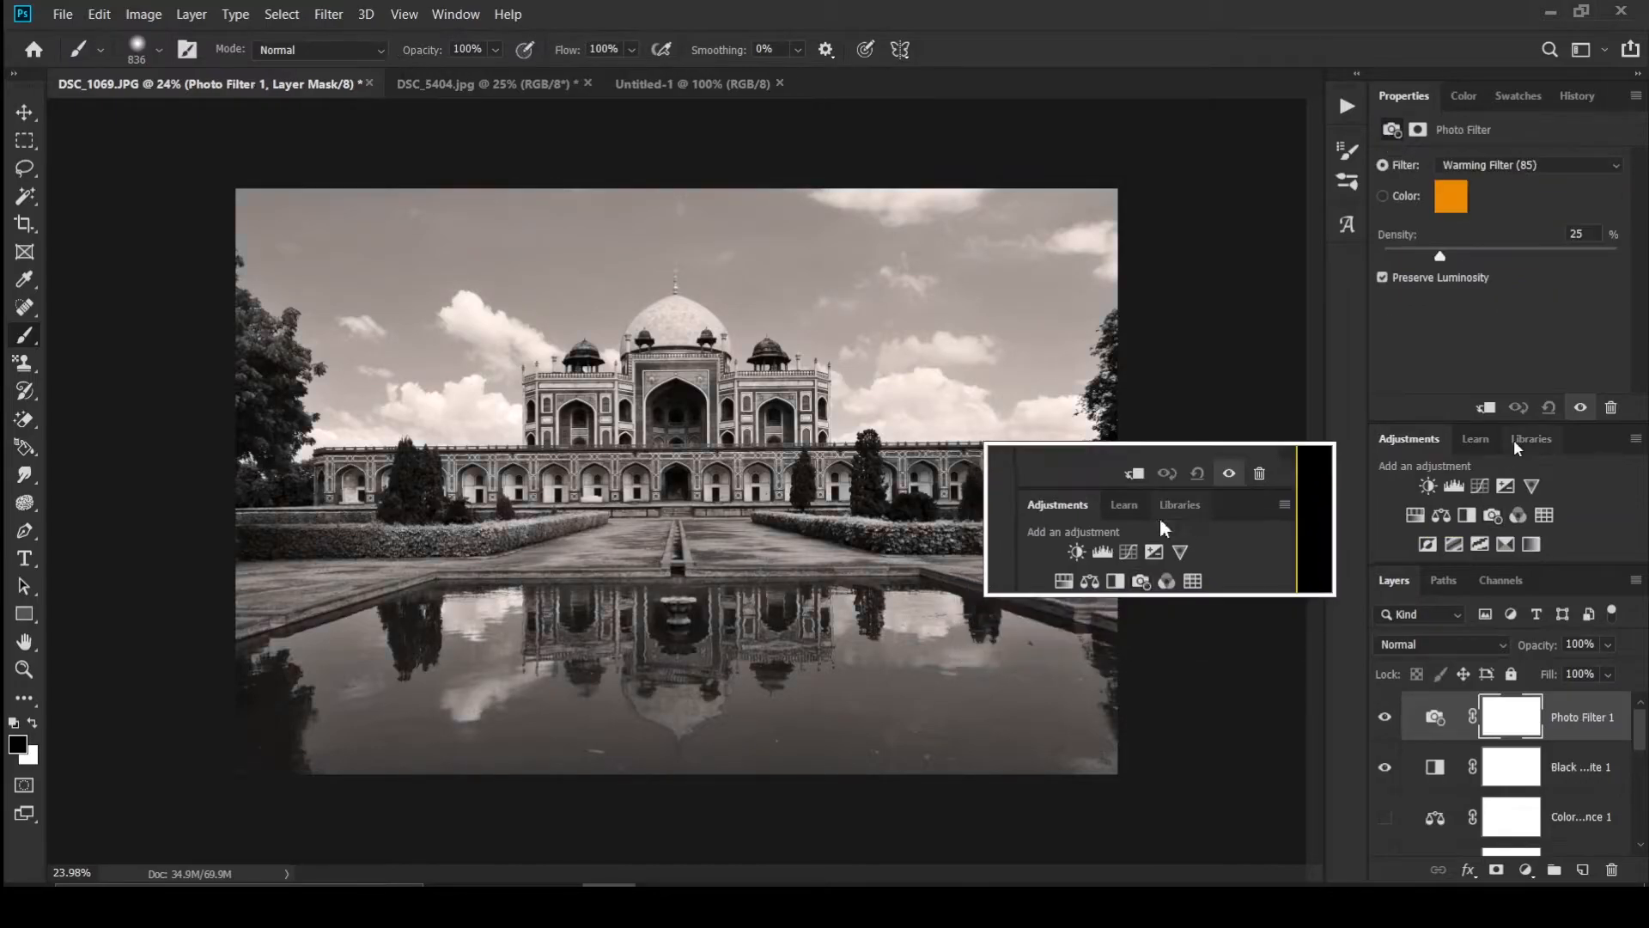
click(1511, 163)
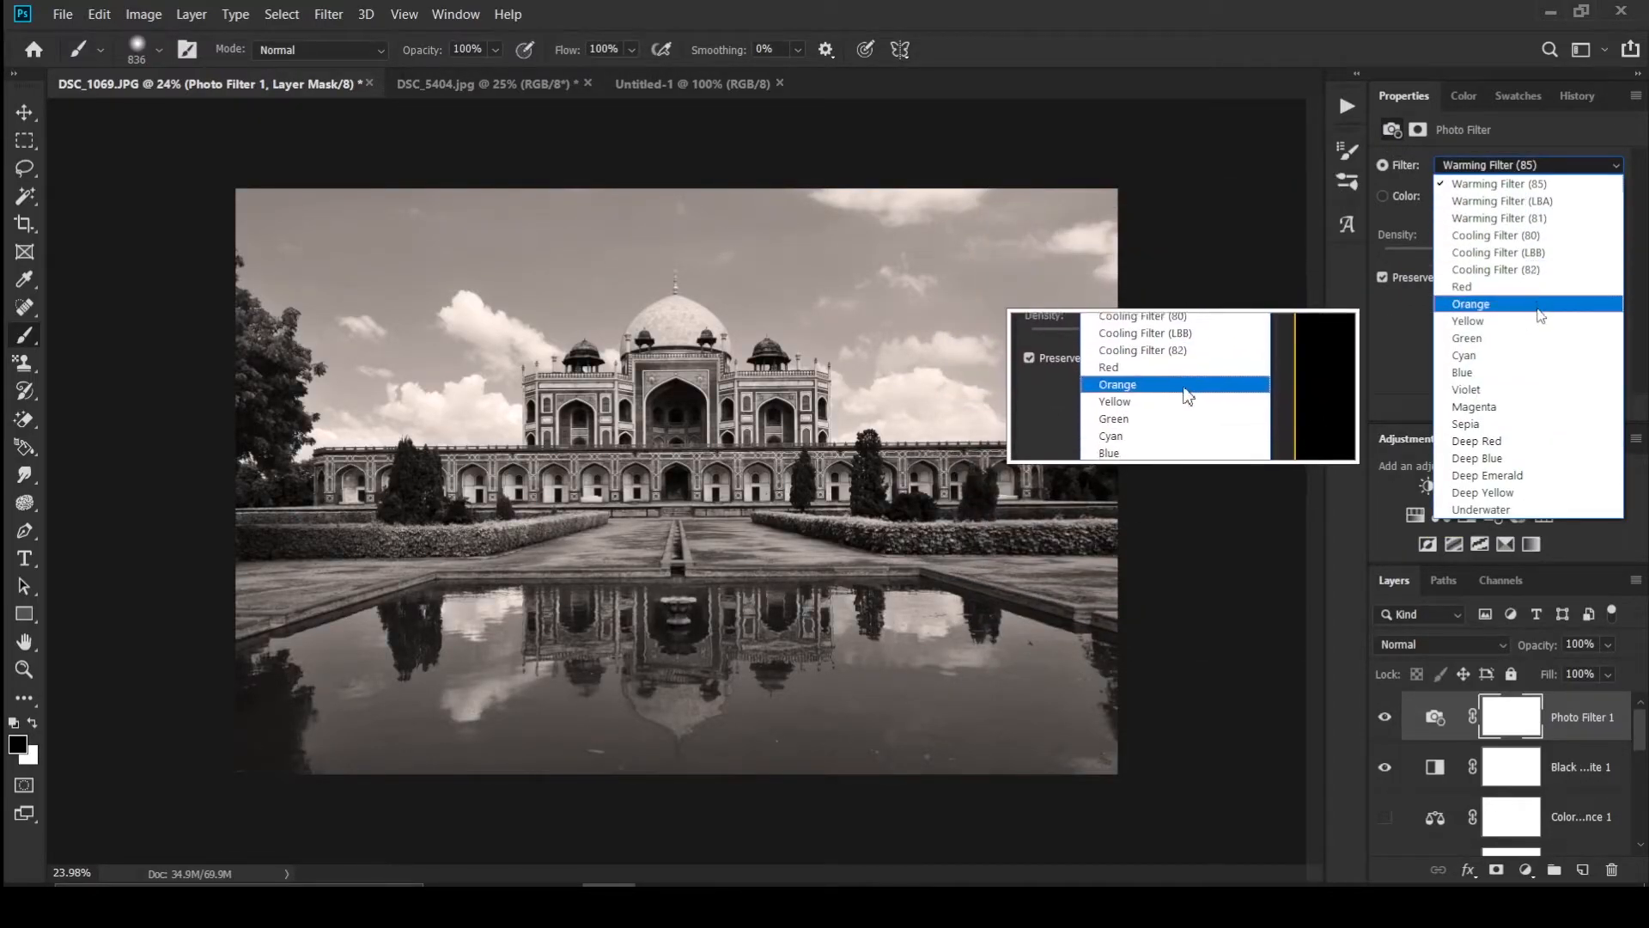
click(1534, 442)
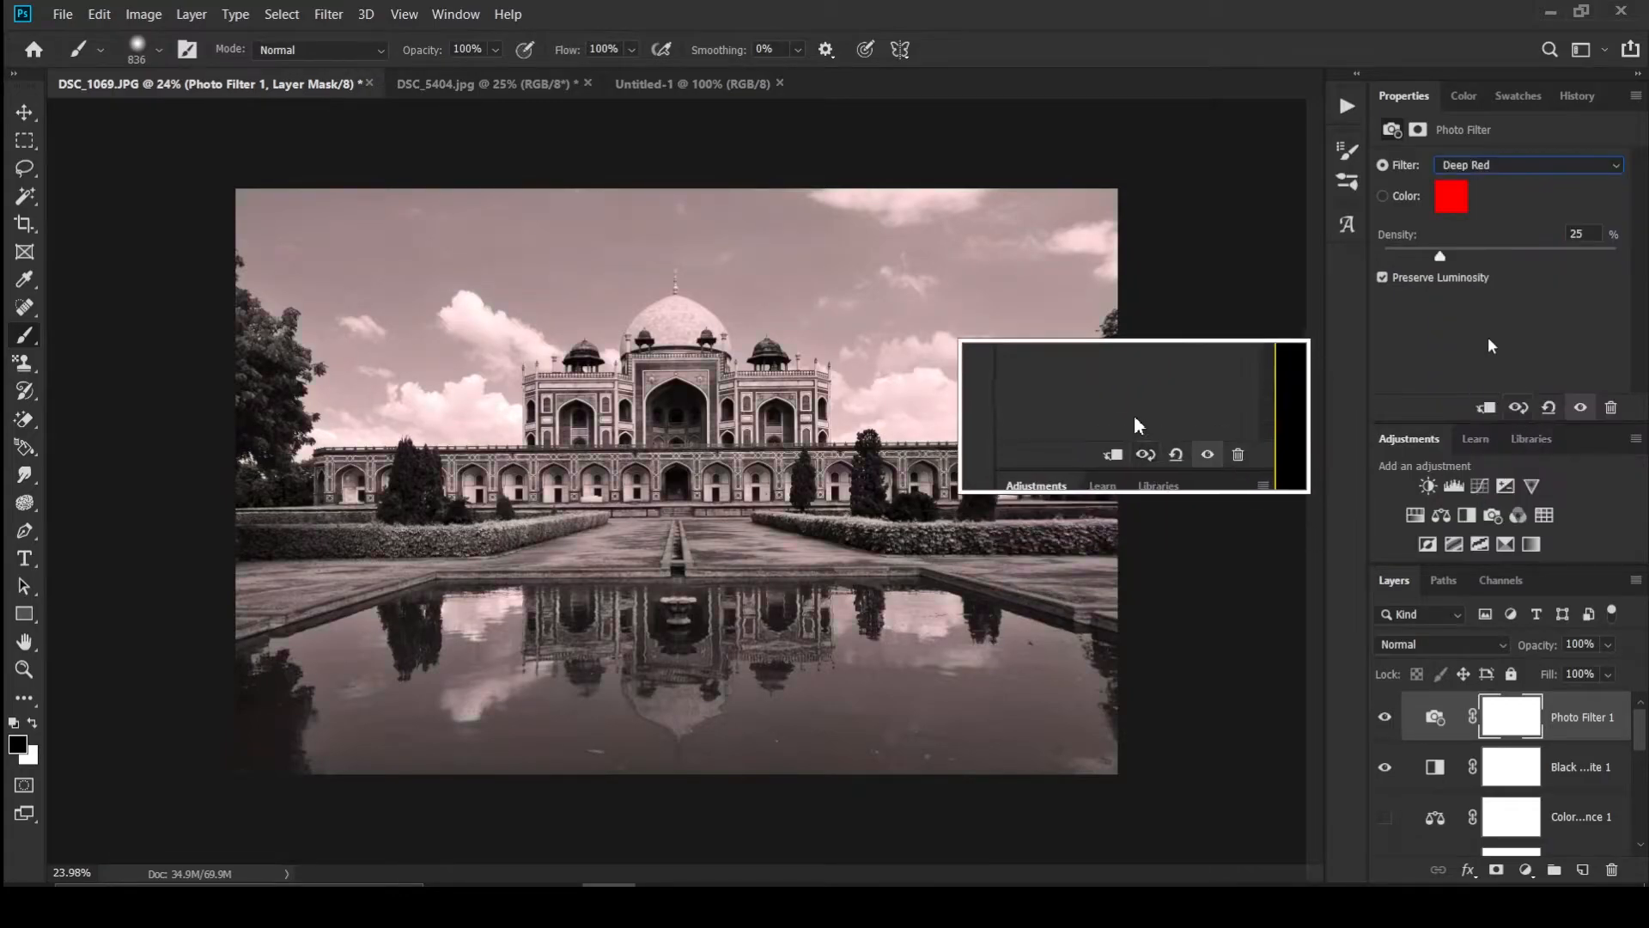
mouse_move(1465, 256)
mouse_down()
mouse_move(1535, 257)
mouse_move(1389, 255)
mouse_up()
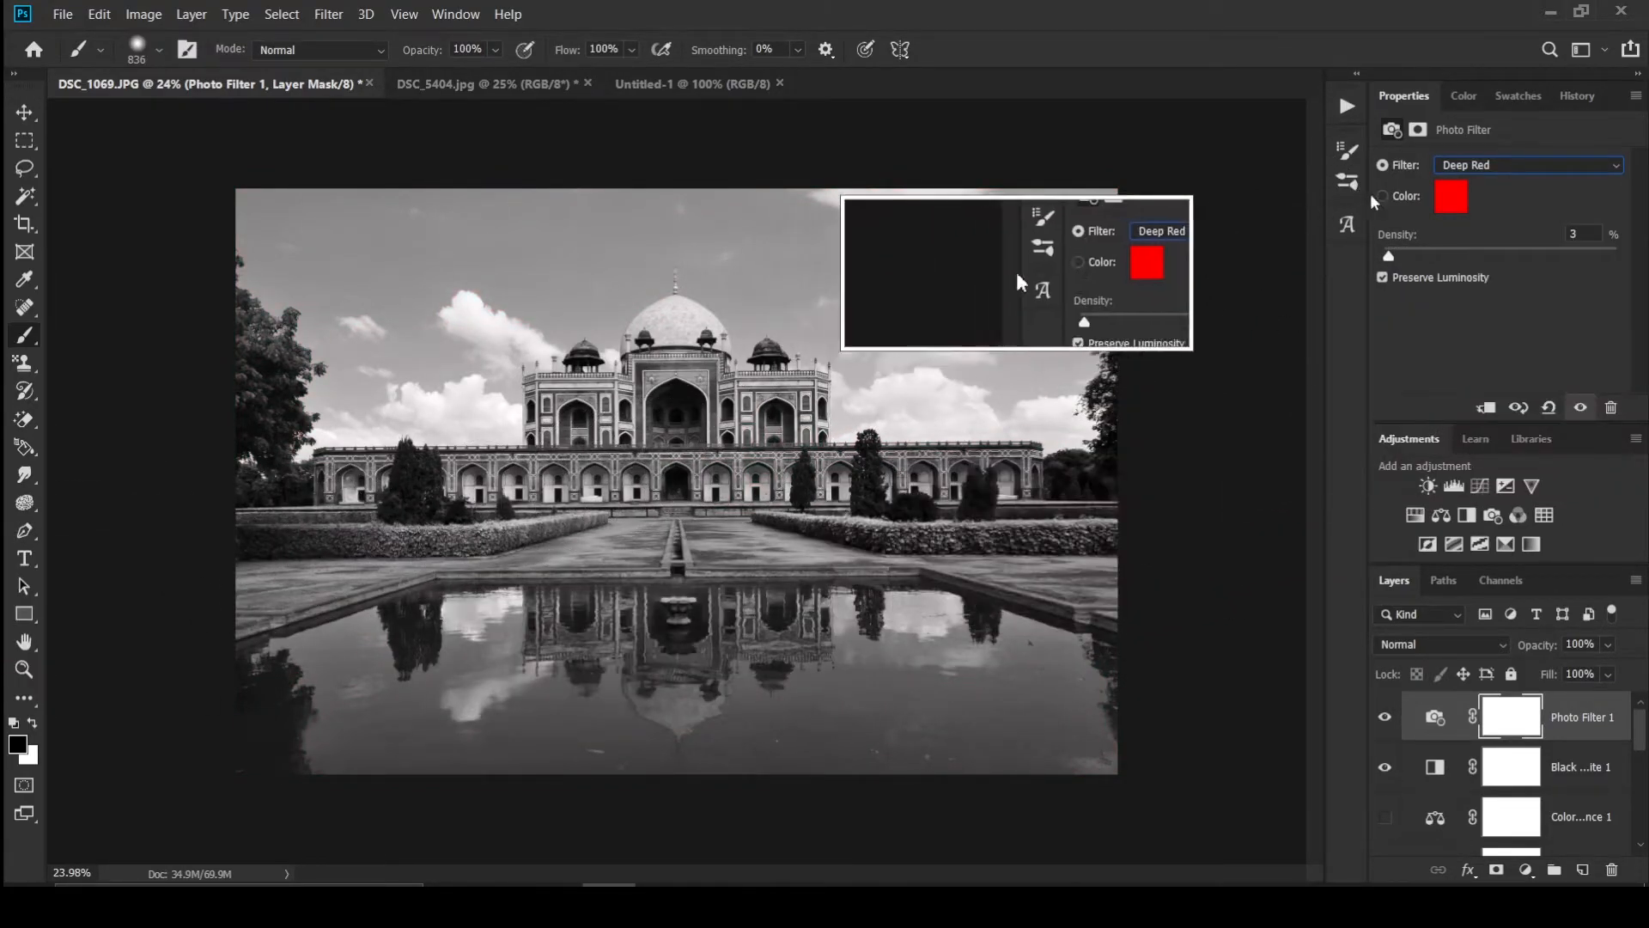
Step: Try Warming Filter (85) at 17% density, and switch the photo filter to Sepia at 31% density
click(1467, 166)
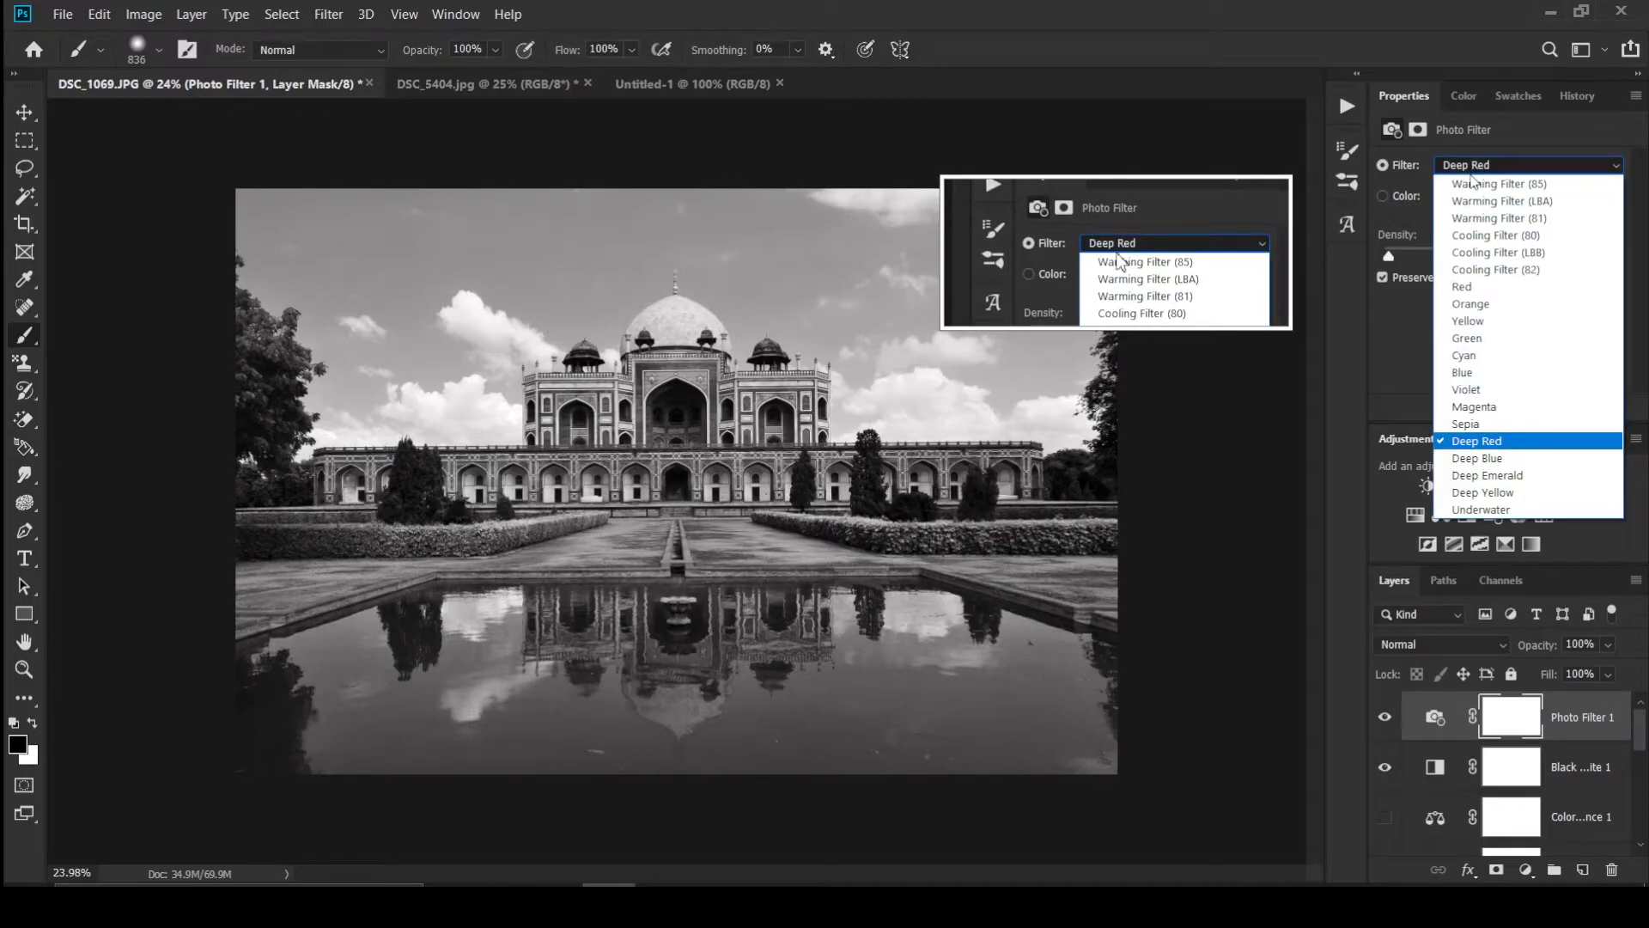
click(1472, 183)
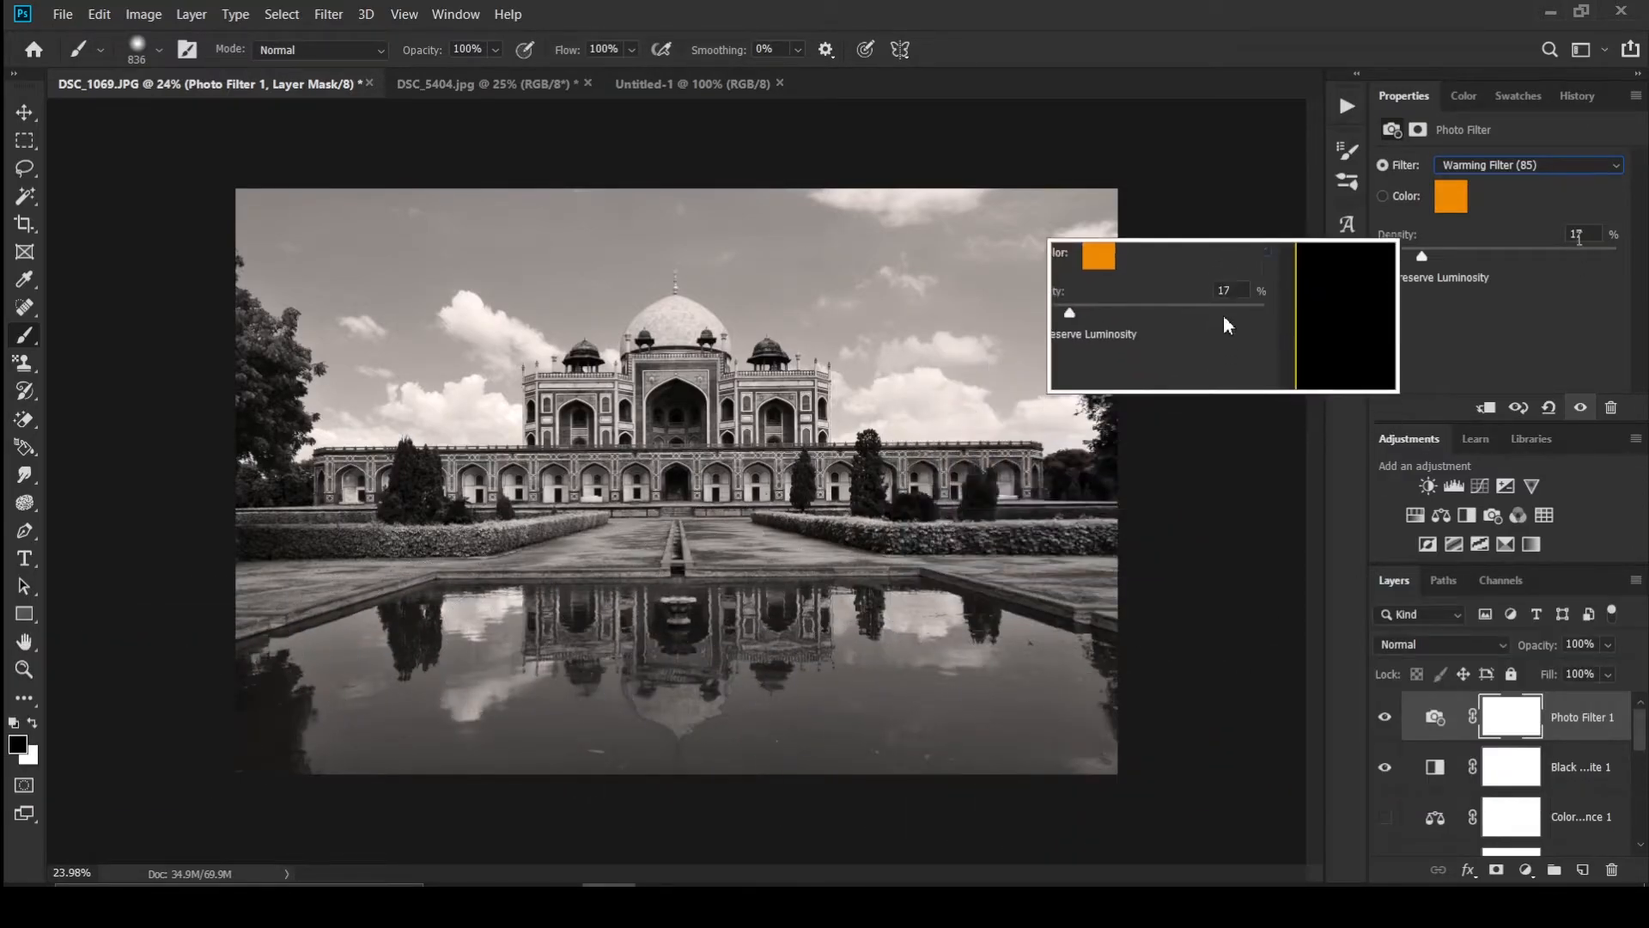
click(1579, 171)
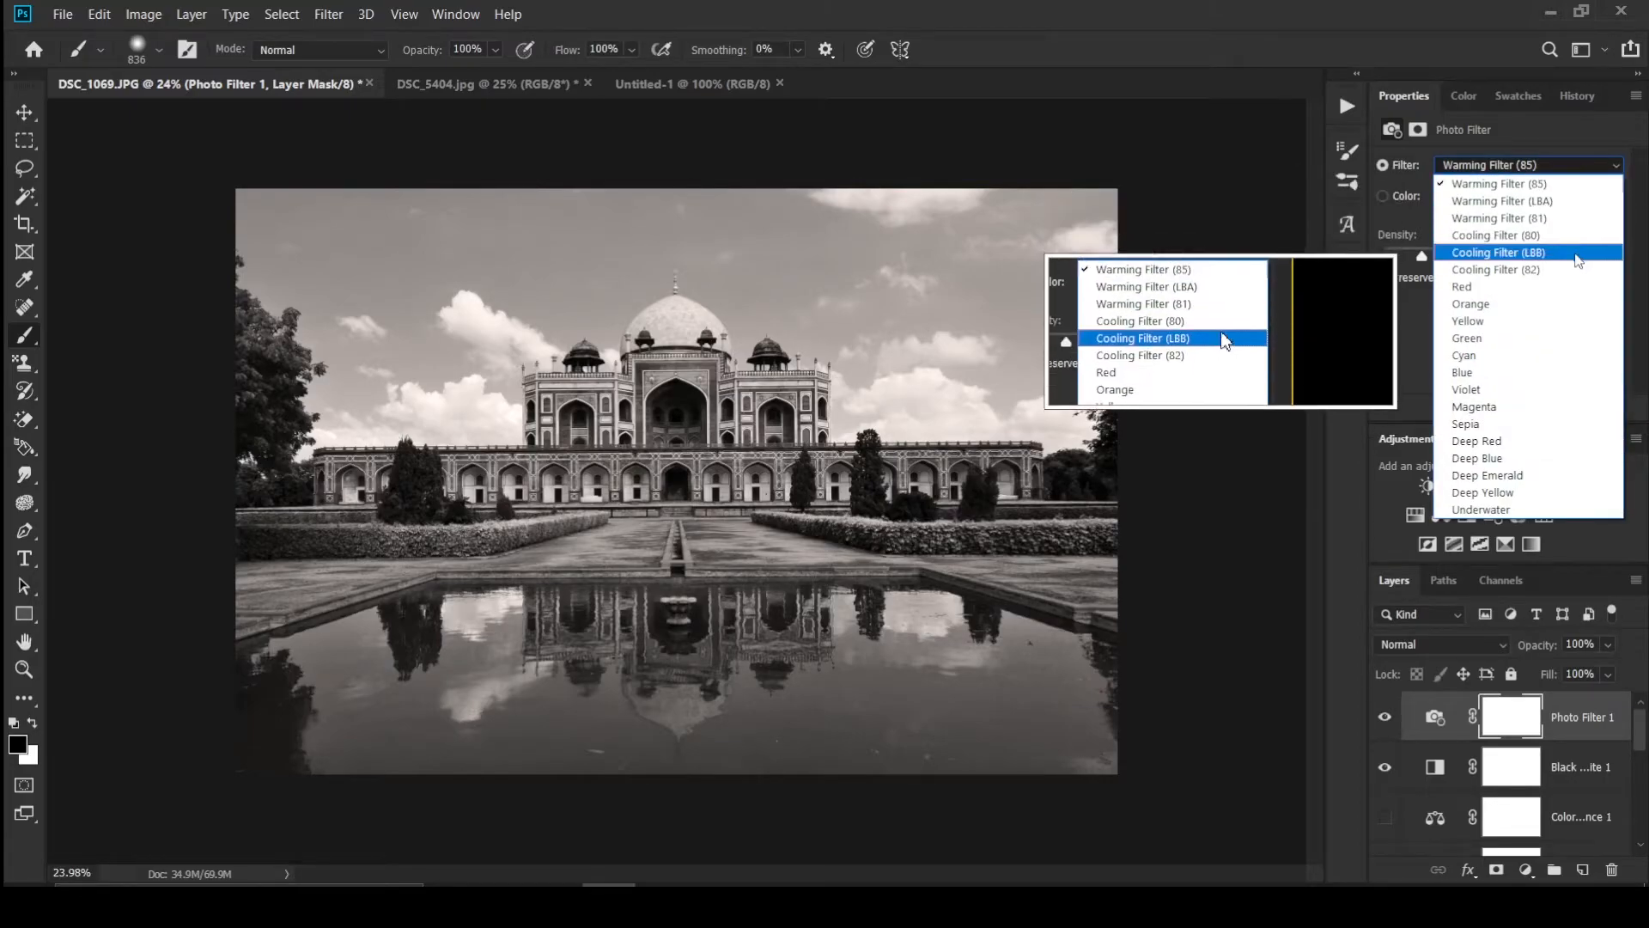
click(1551, 436)
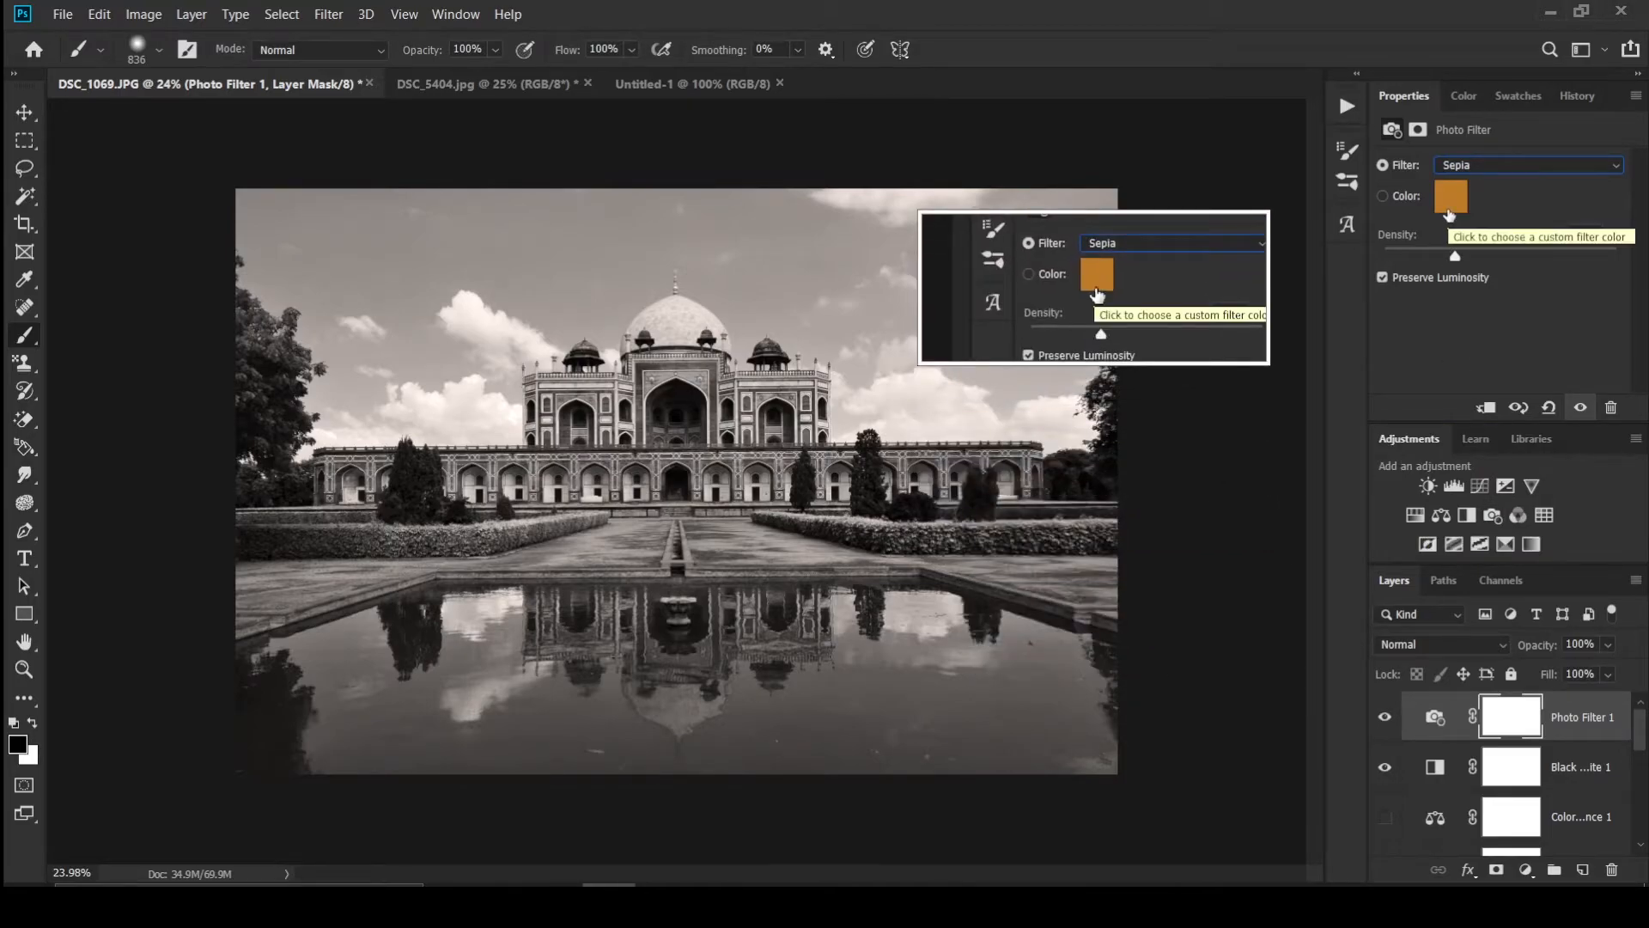
Step: Try dark red 460b0c and light grey bbbbbb as custom colours for the photo filter, and cancel the colour change
click(1450, 207)
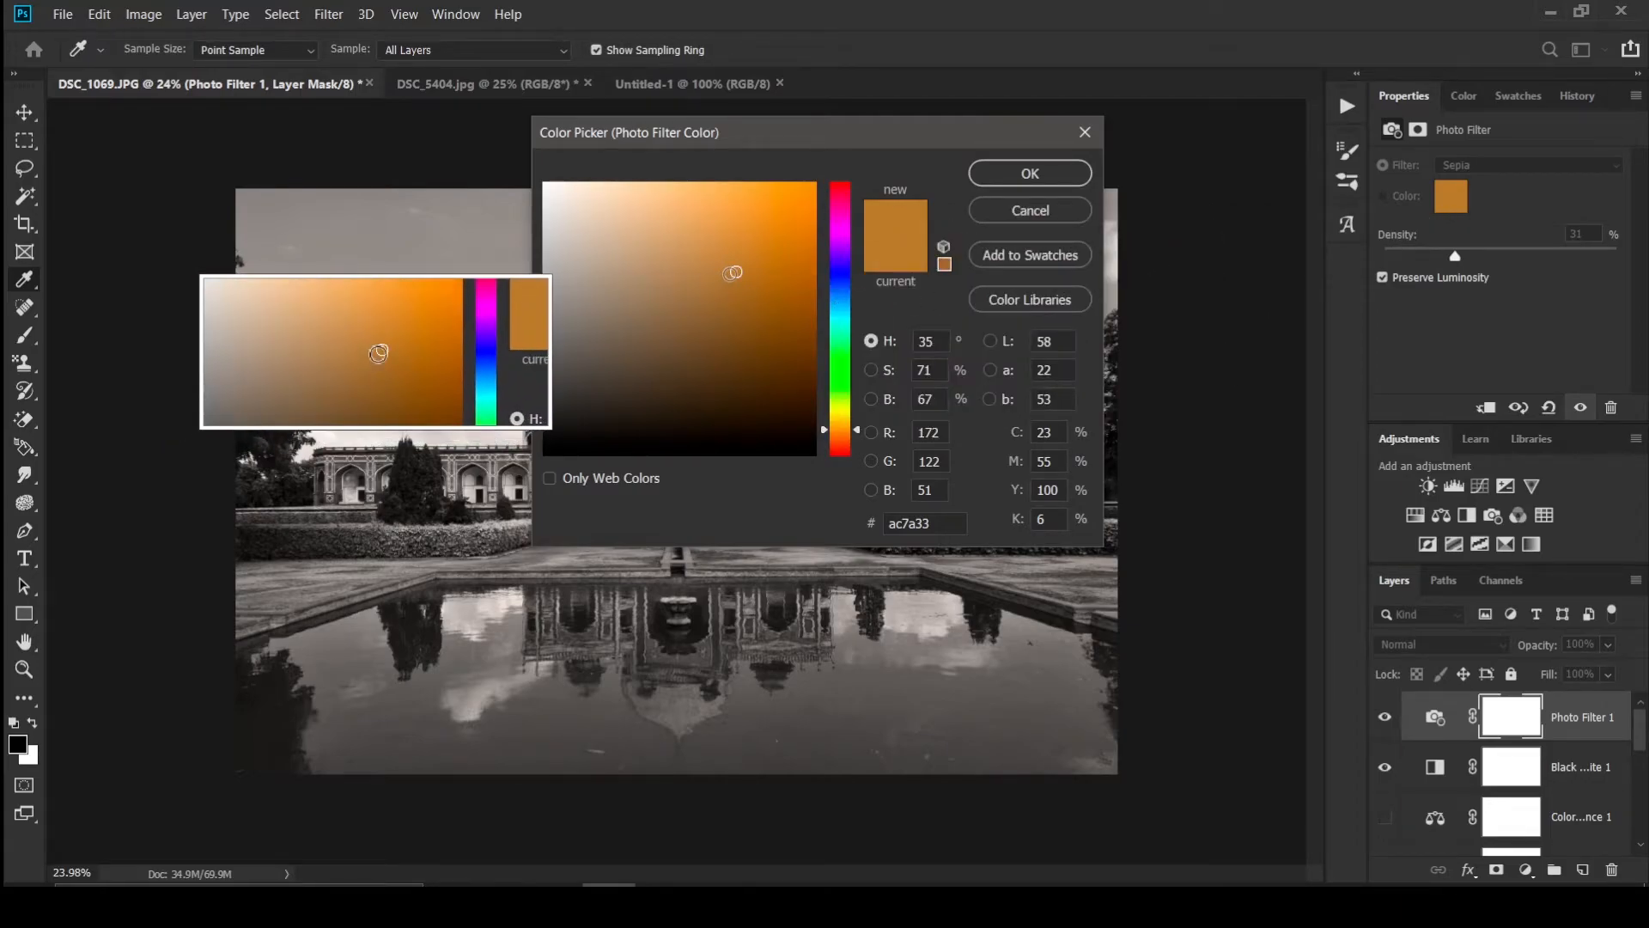
click(665, 374)
drag(856, 335, 853, 186)
click(776, 381)
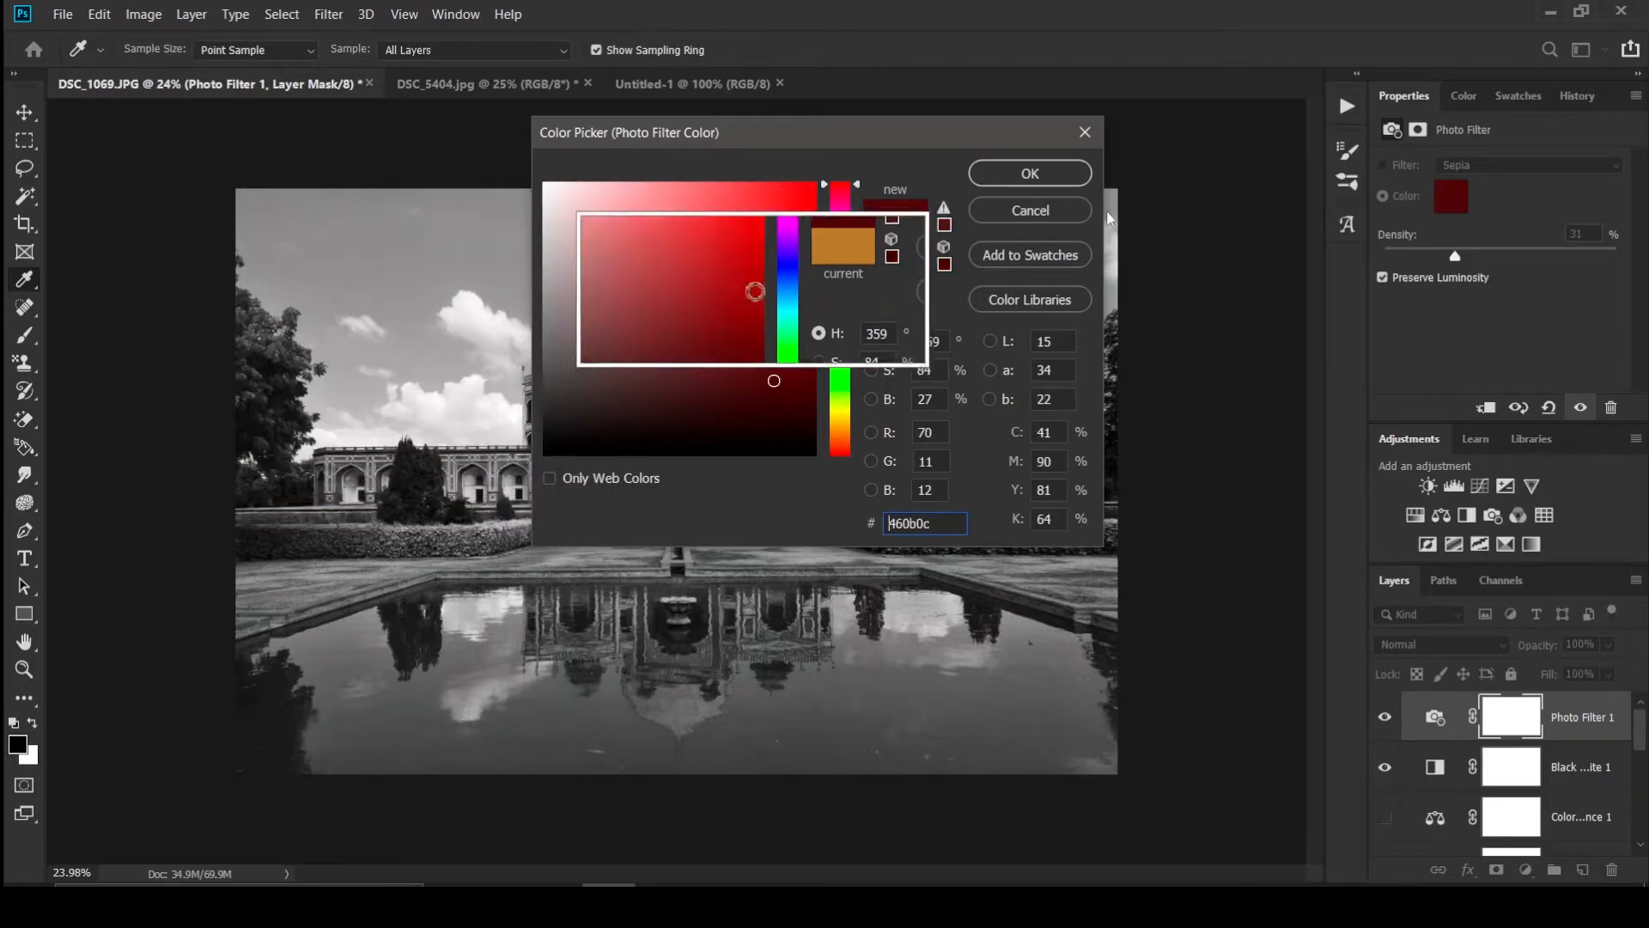
click(348, 255)
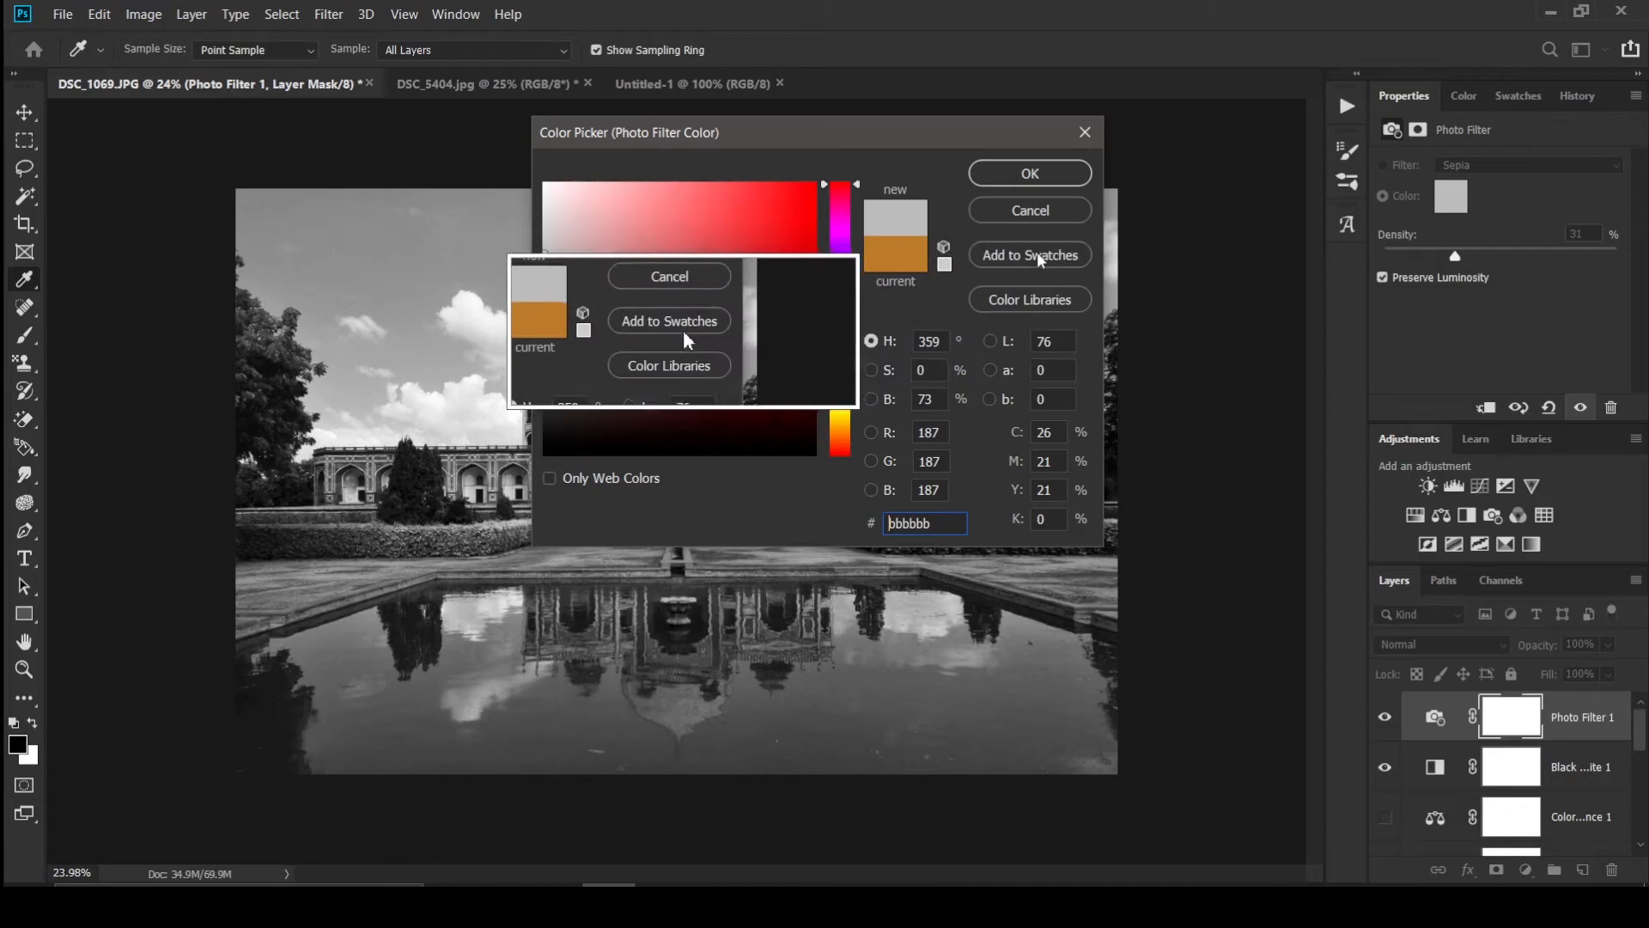
click(1029, 215)
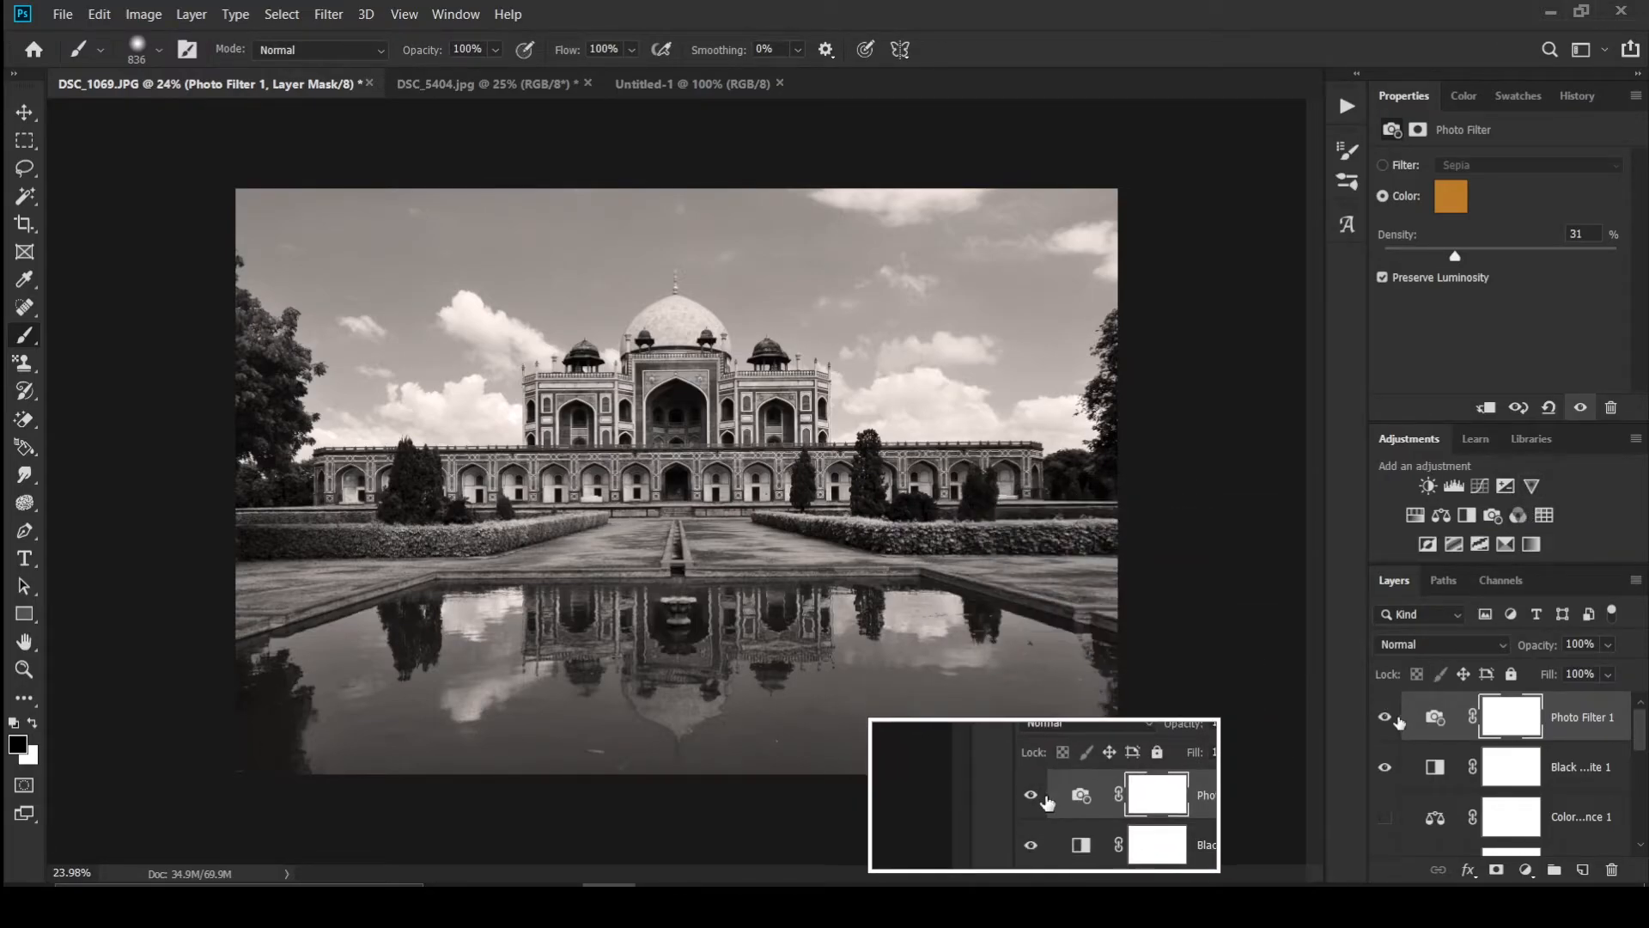
Step: Hide the Photo Filter and Black & White layers, and add a Channel Mixer adjustment layer
click(1384, 724)
click(1386, 766)
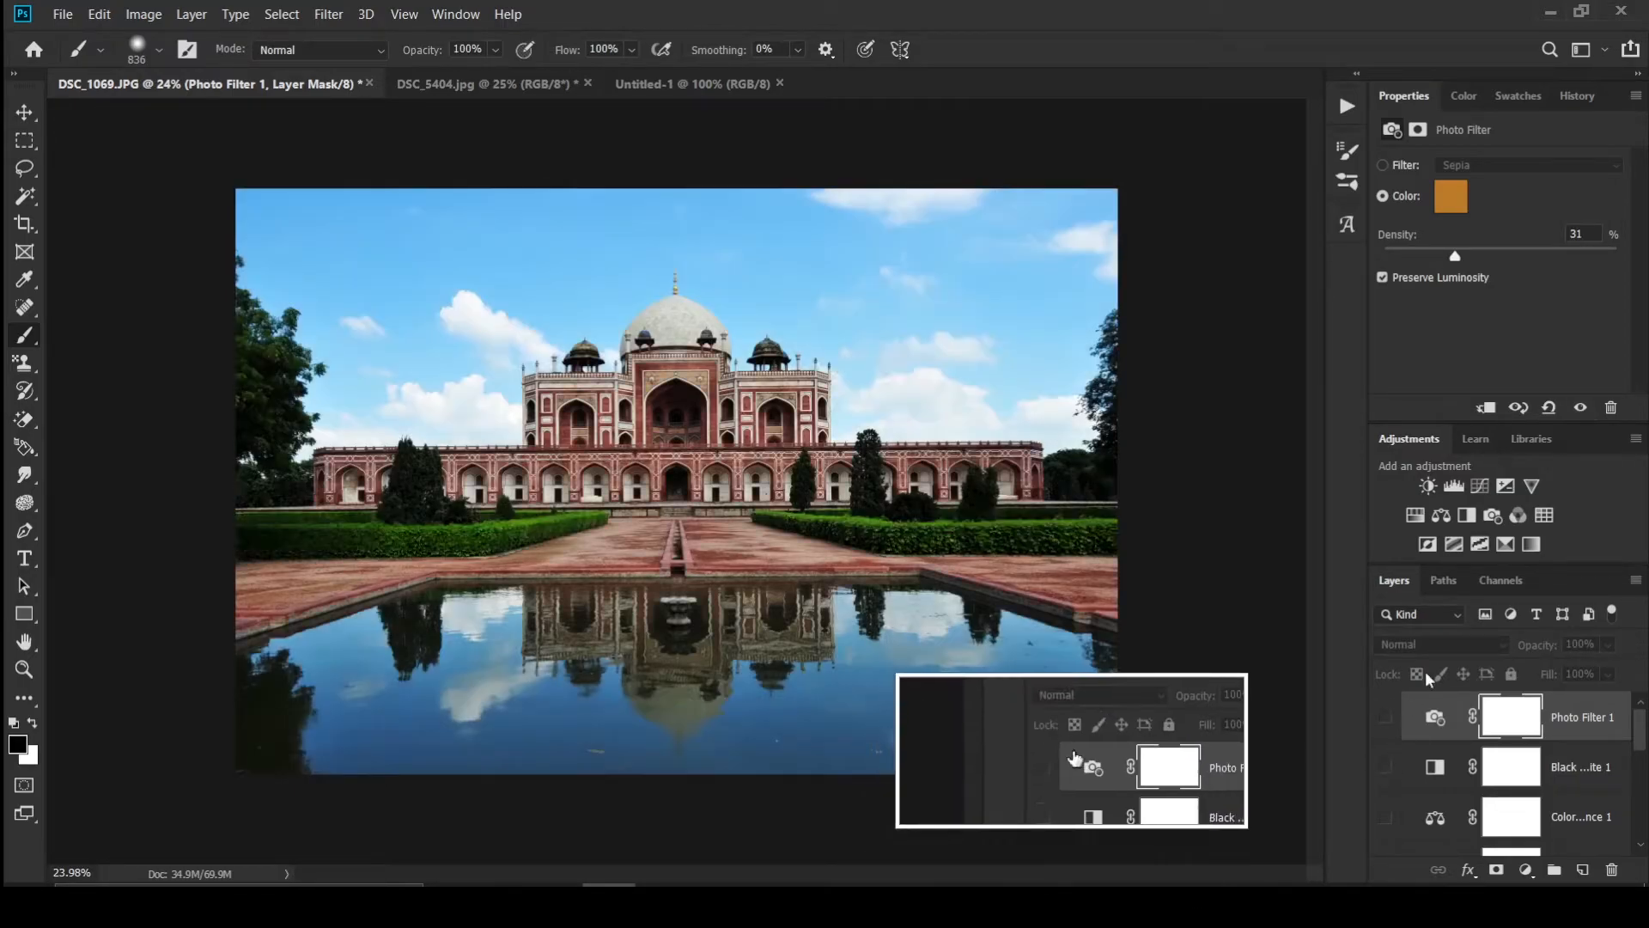
click(1520, 519)
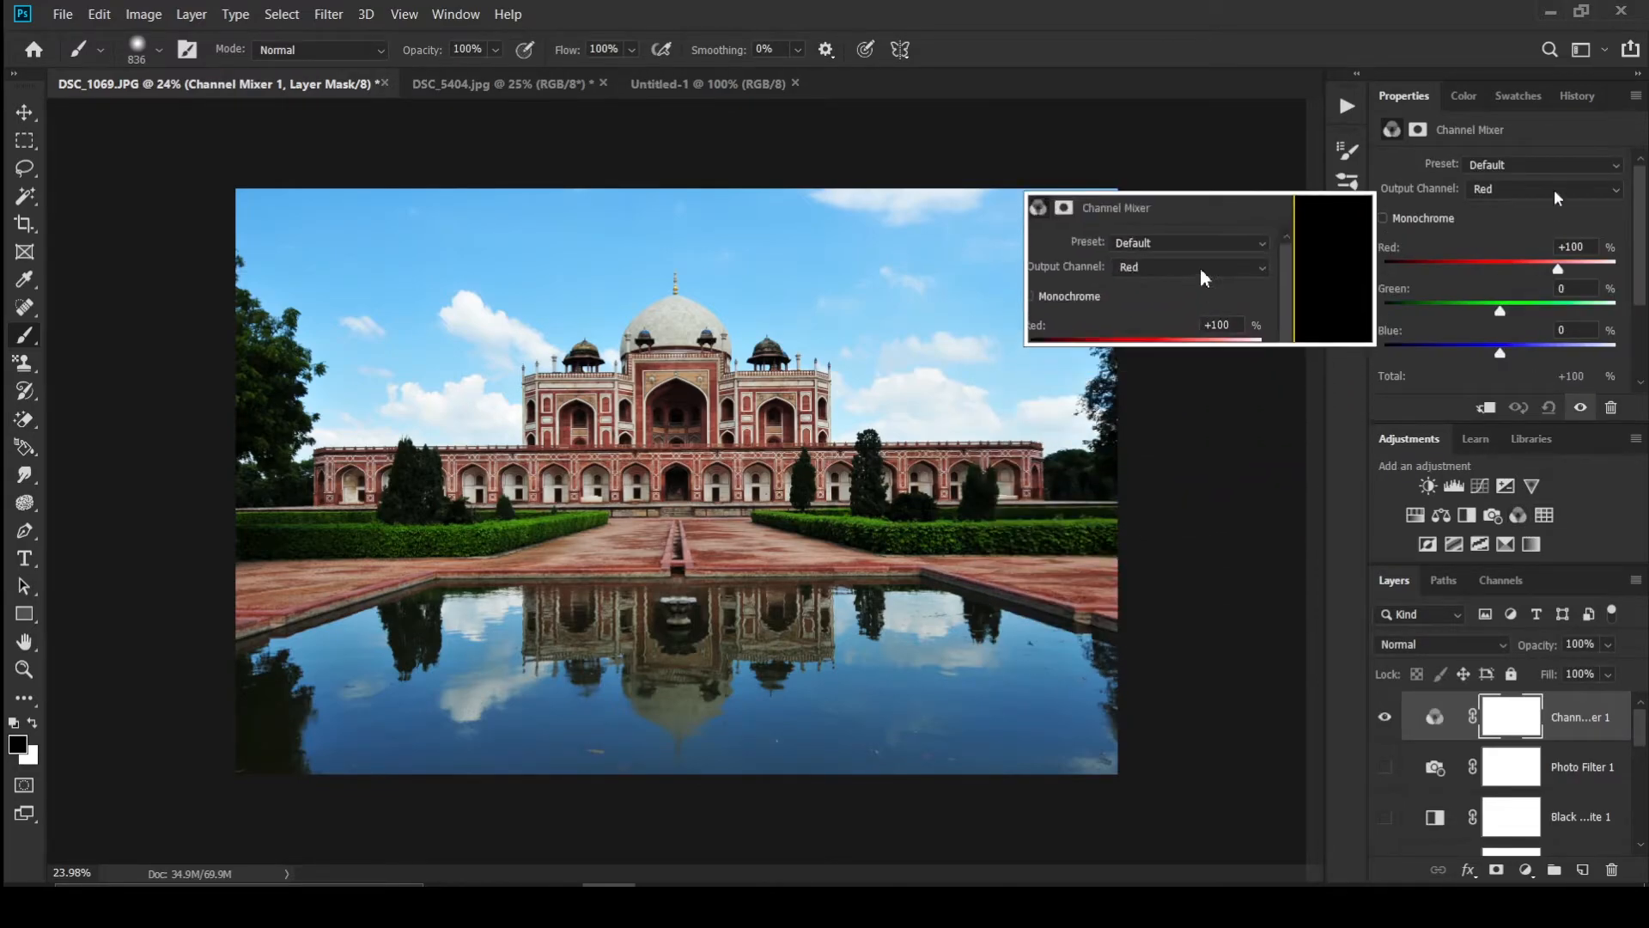
Step: Look through the Channel Mixer presets, and set the Red output channel to Red +85, Green +20 and Blue -13
click(1563, 163)
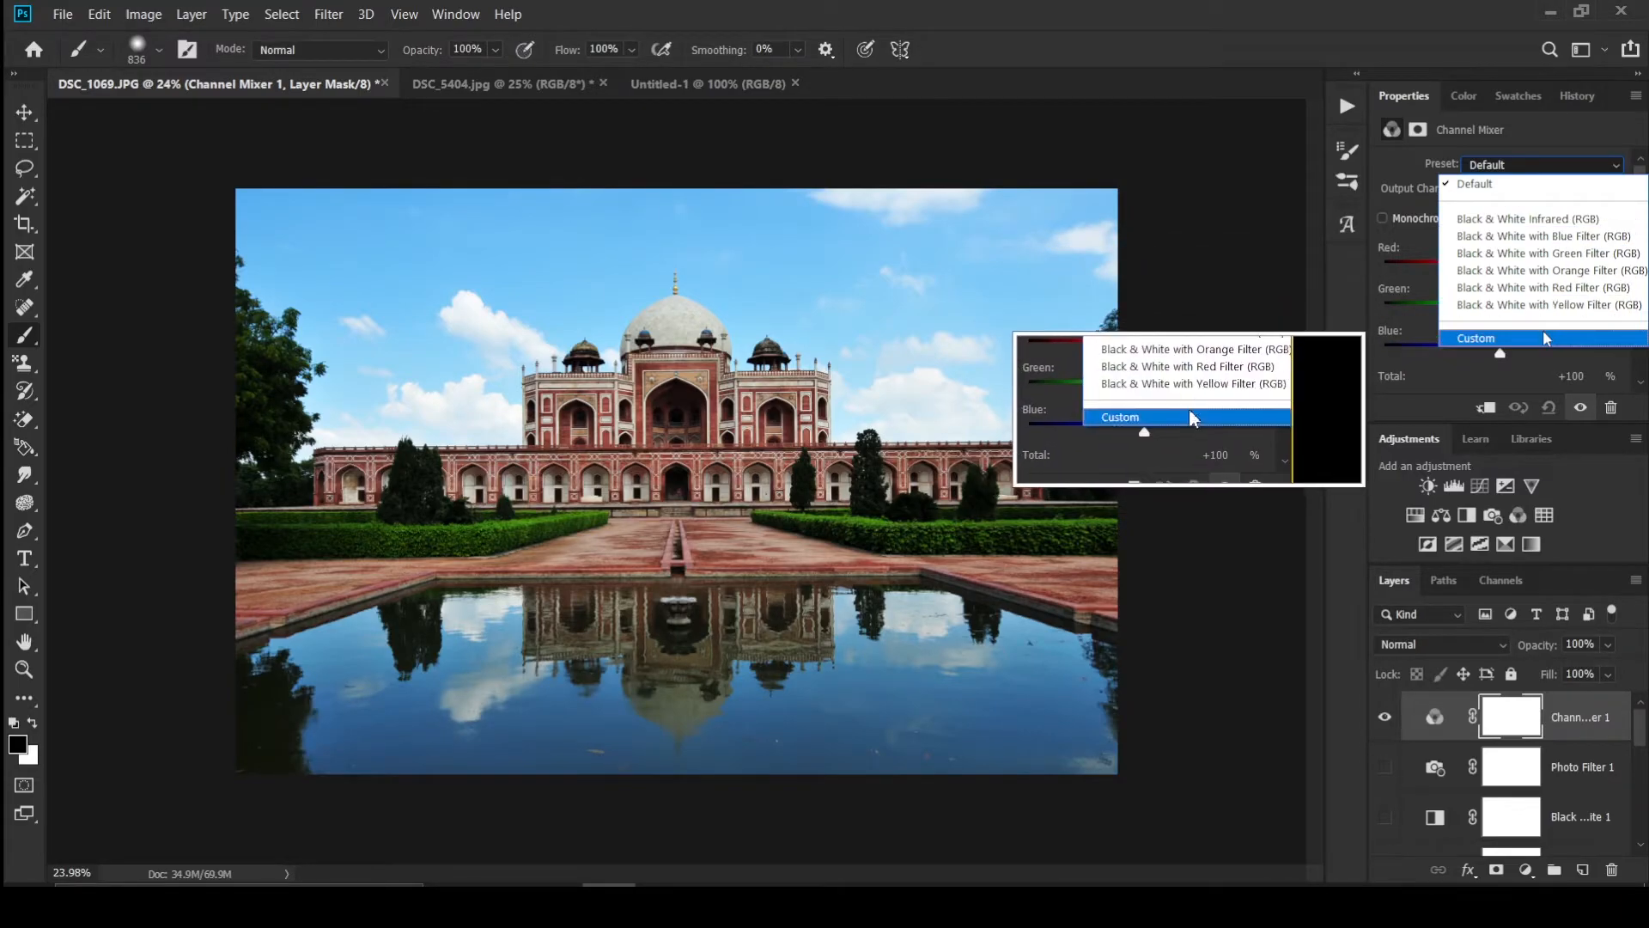
click(1409, 174)
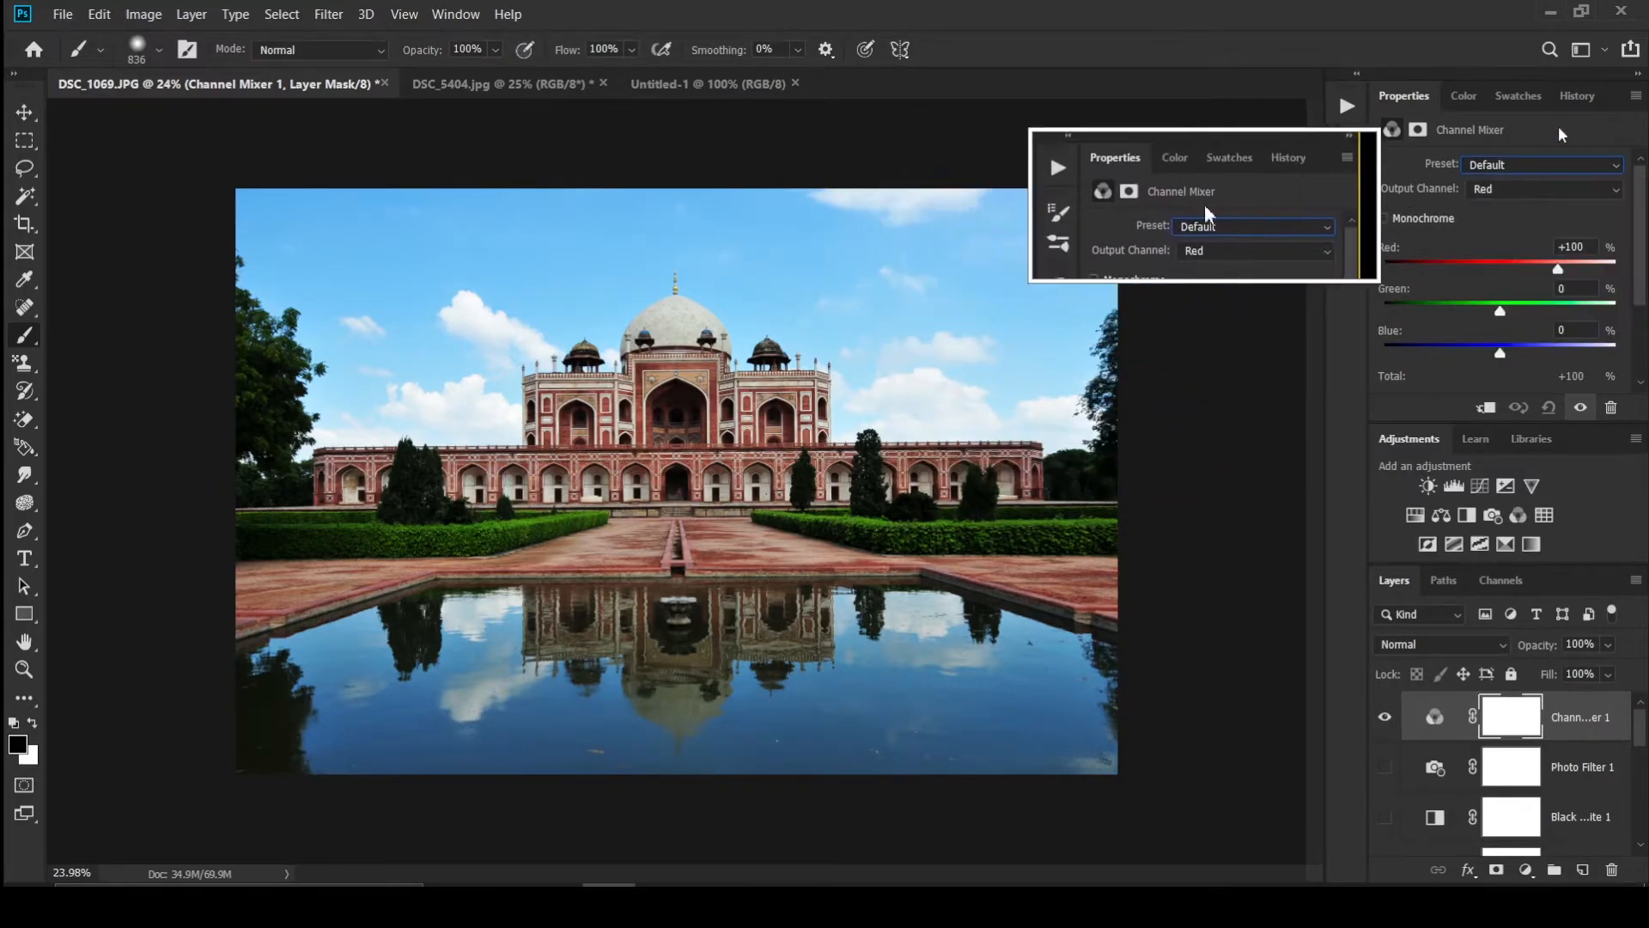
click(1634, 98)
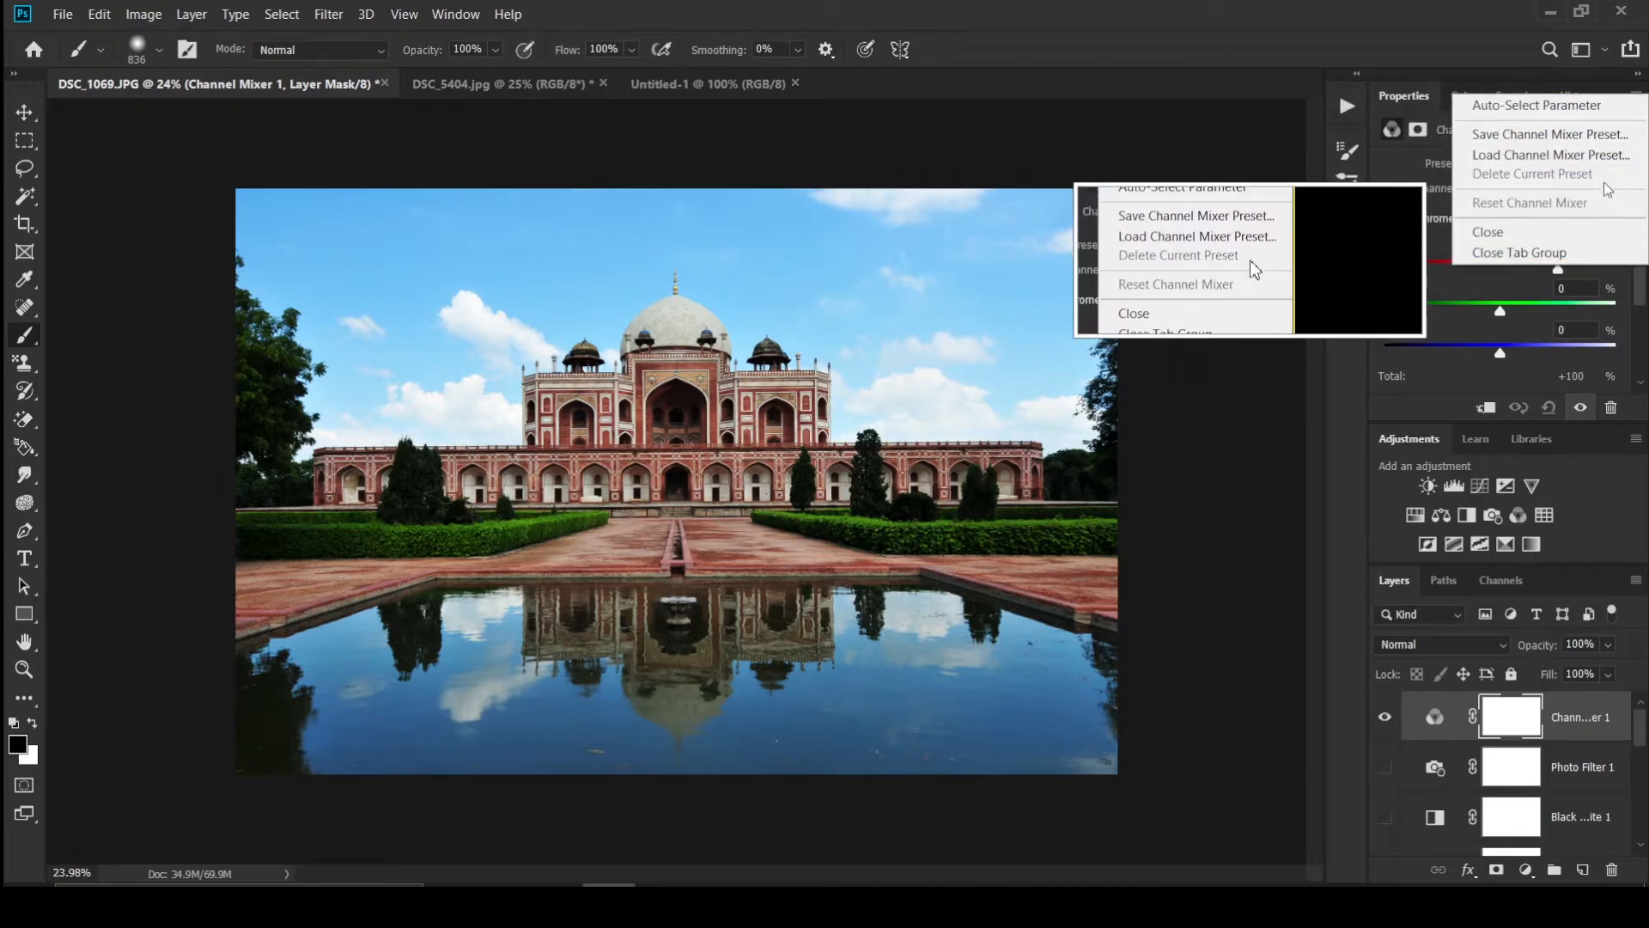
click(1621, 353)
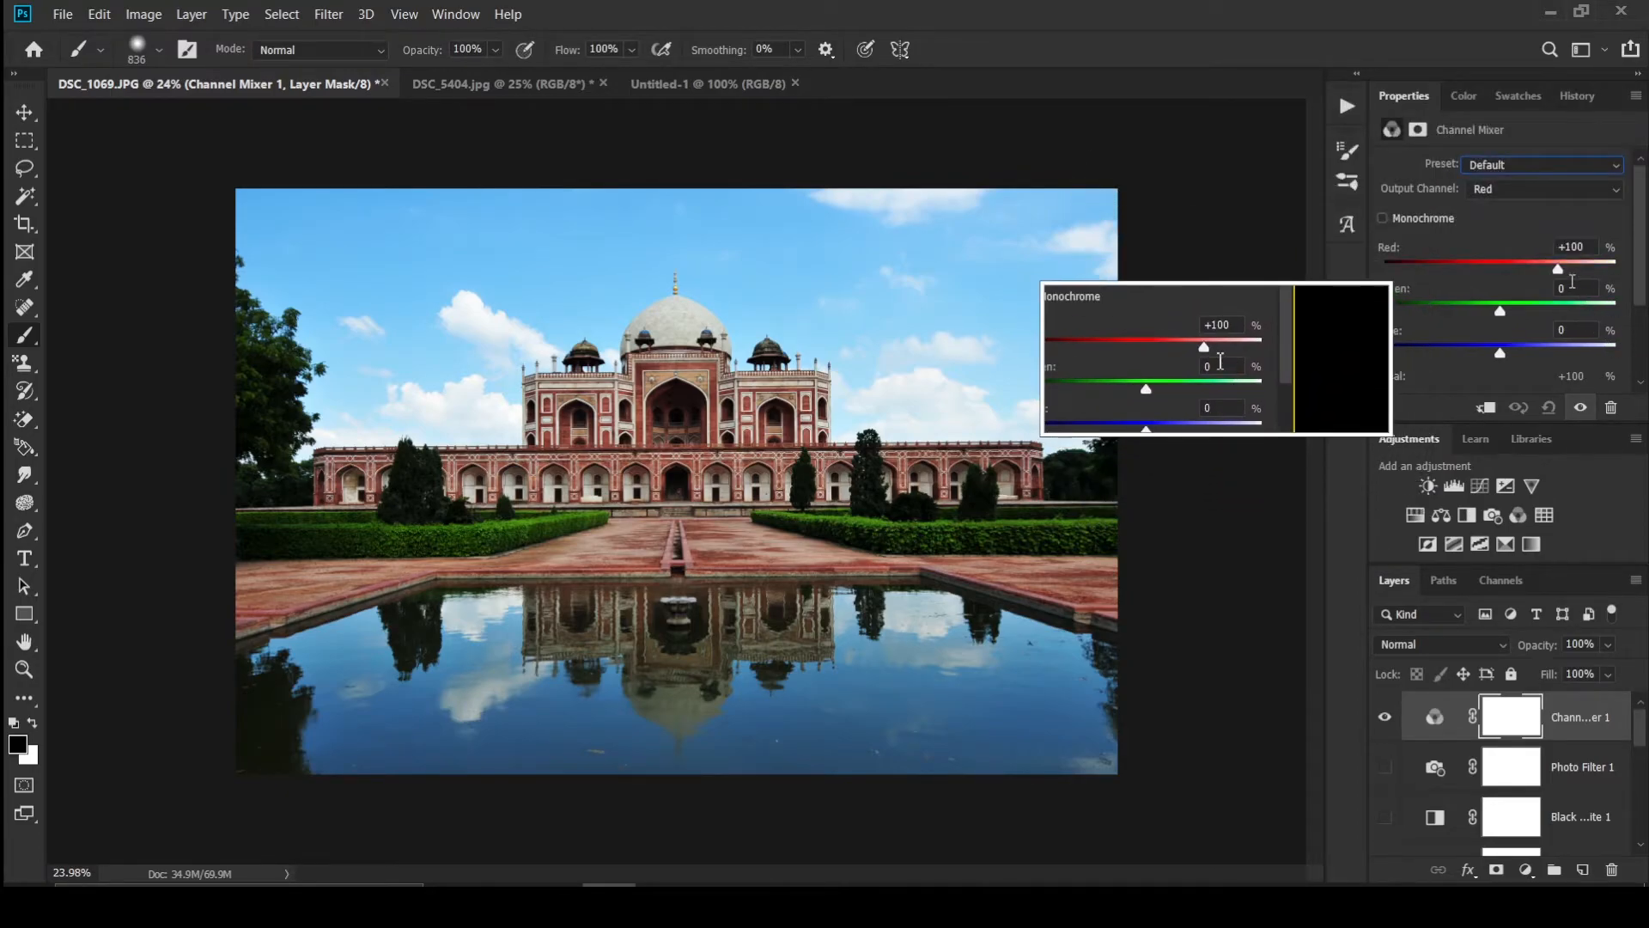
drag(1557, 270, 1505, 361)
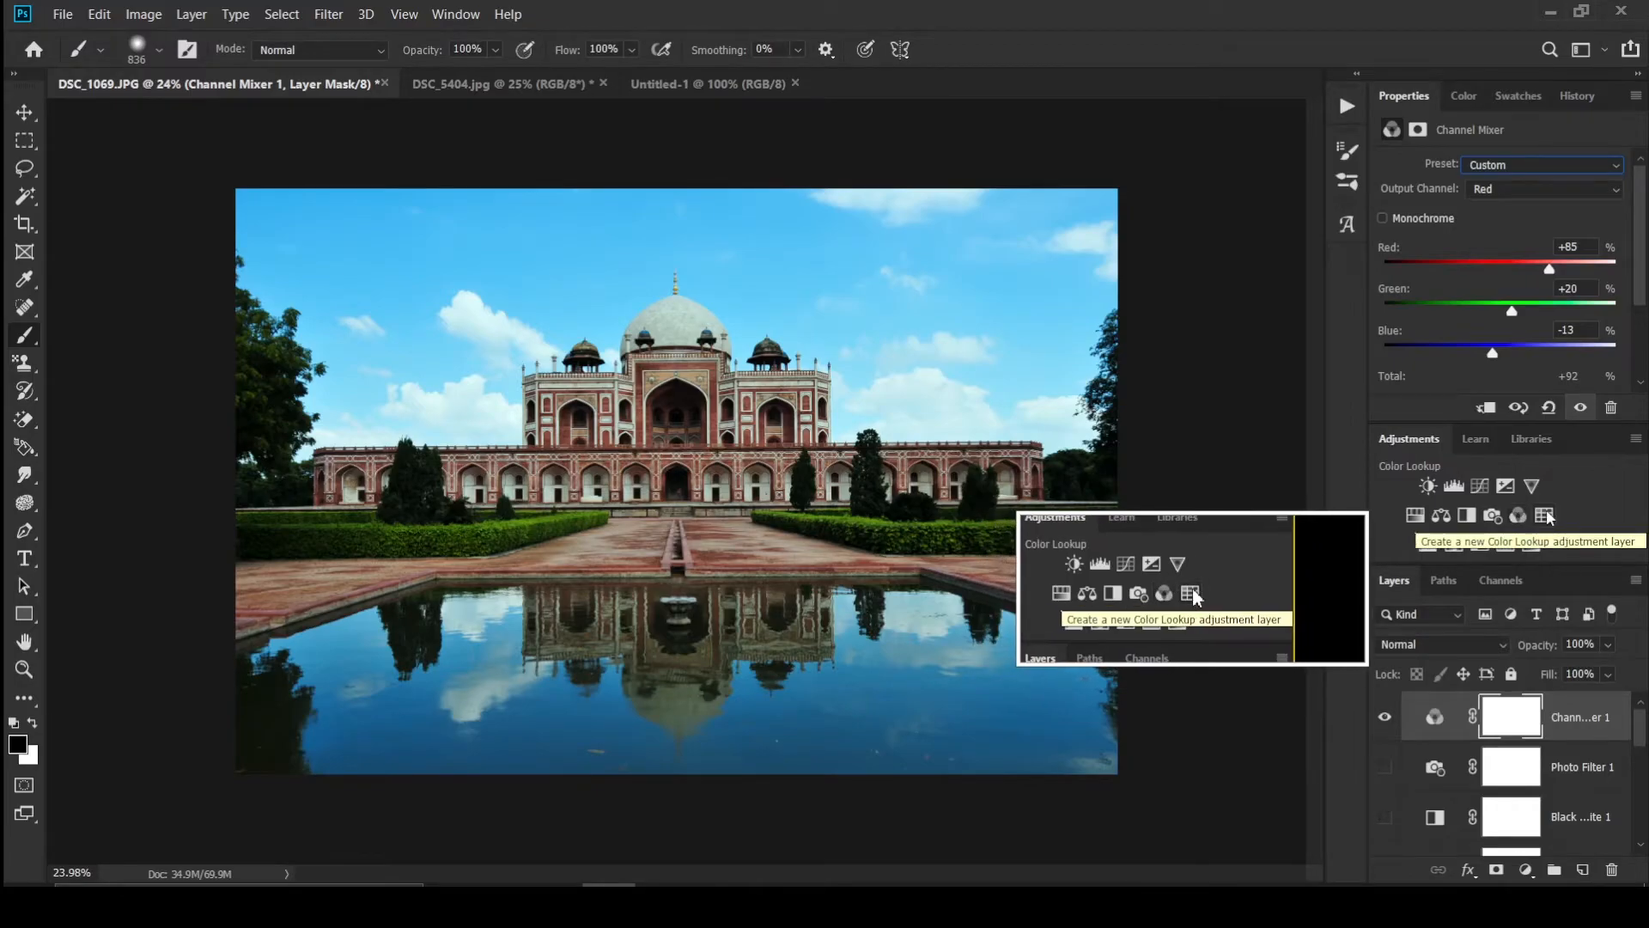
Step: Hide the Channel Mixer layer and add a Color Lookup adjustment layer using the 2Strip.look 3D LUT
click(1385, 717)
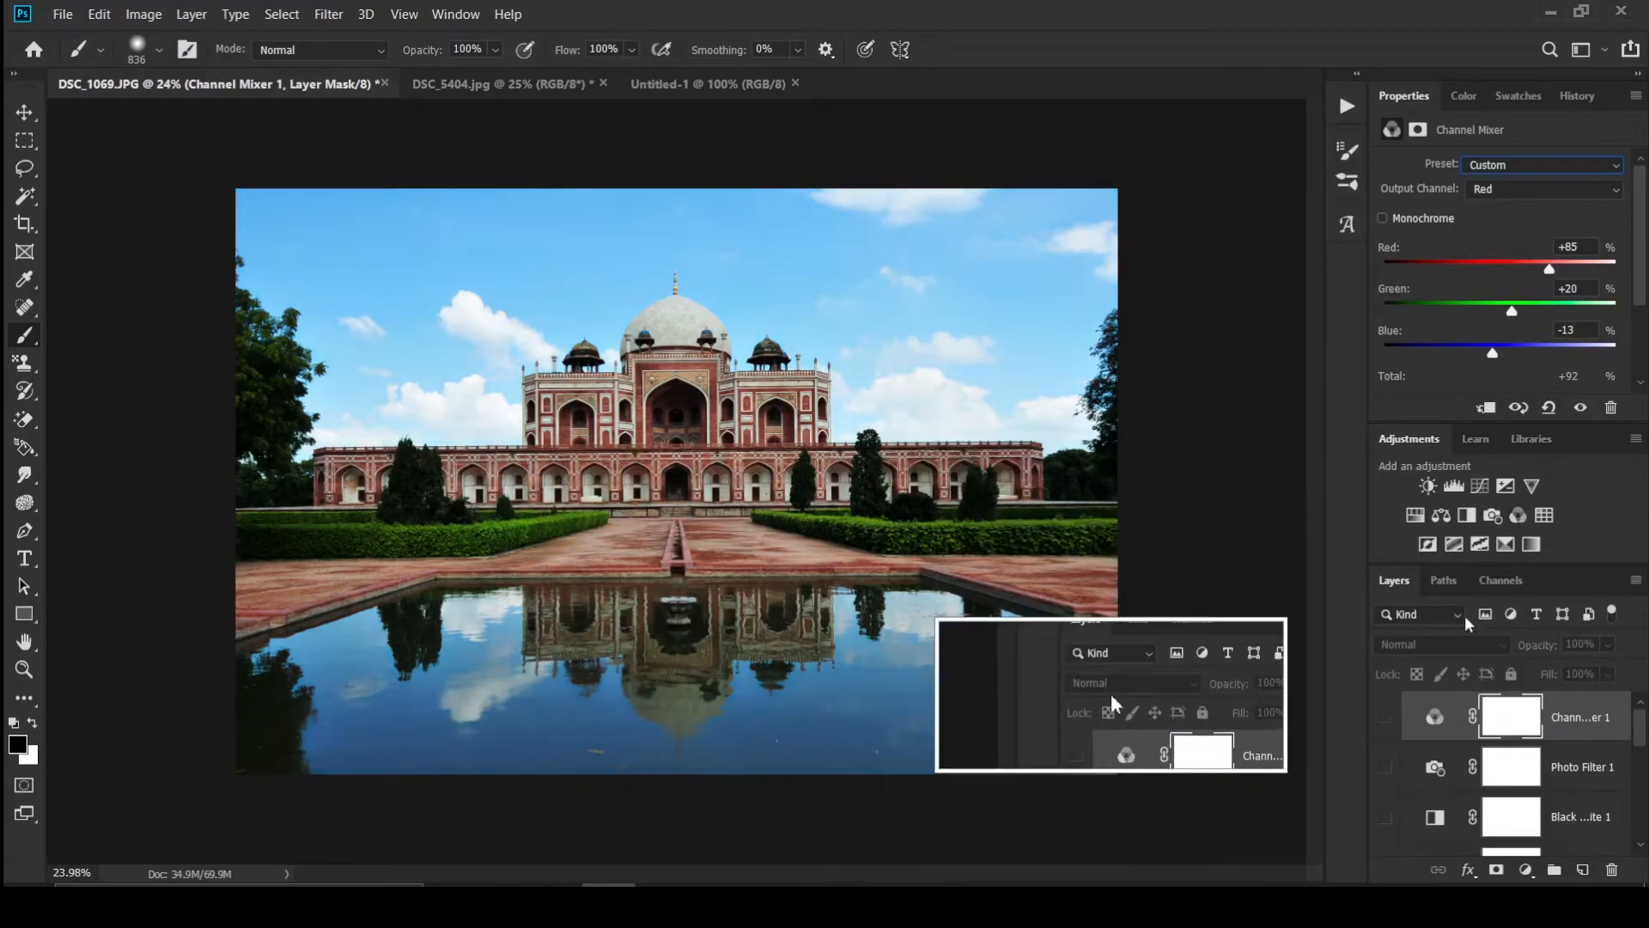
click(1554, 516)
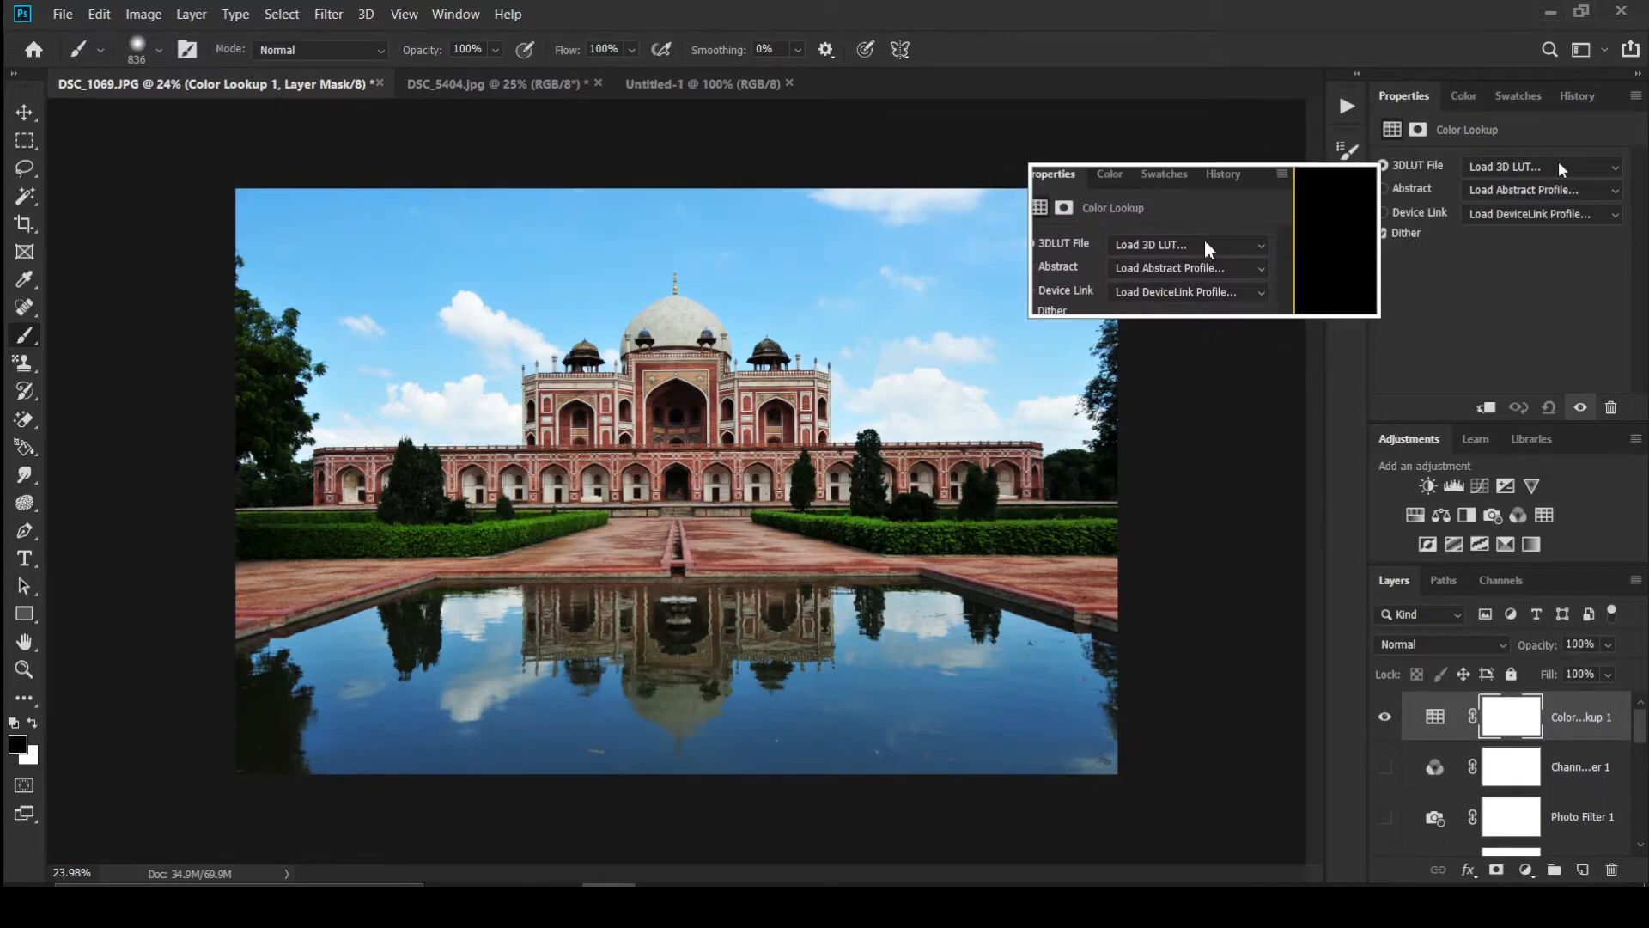
click(1559, 166)
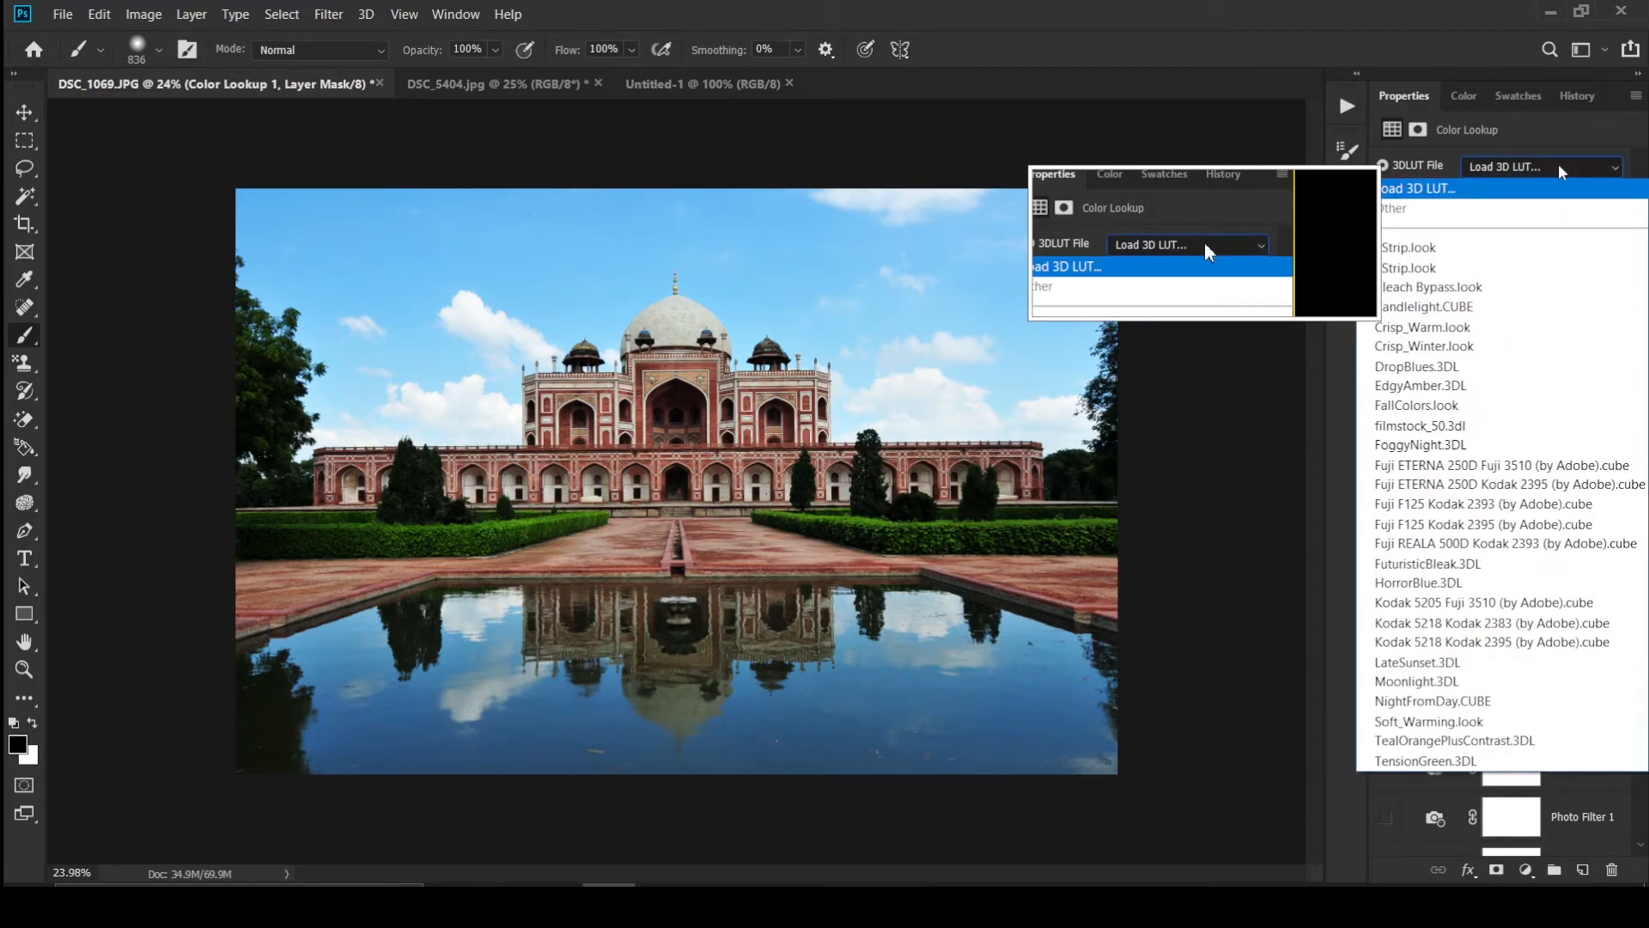
click(1481, 248)
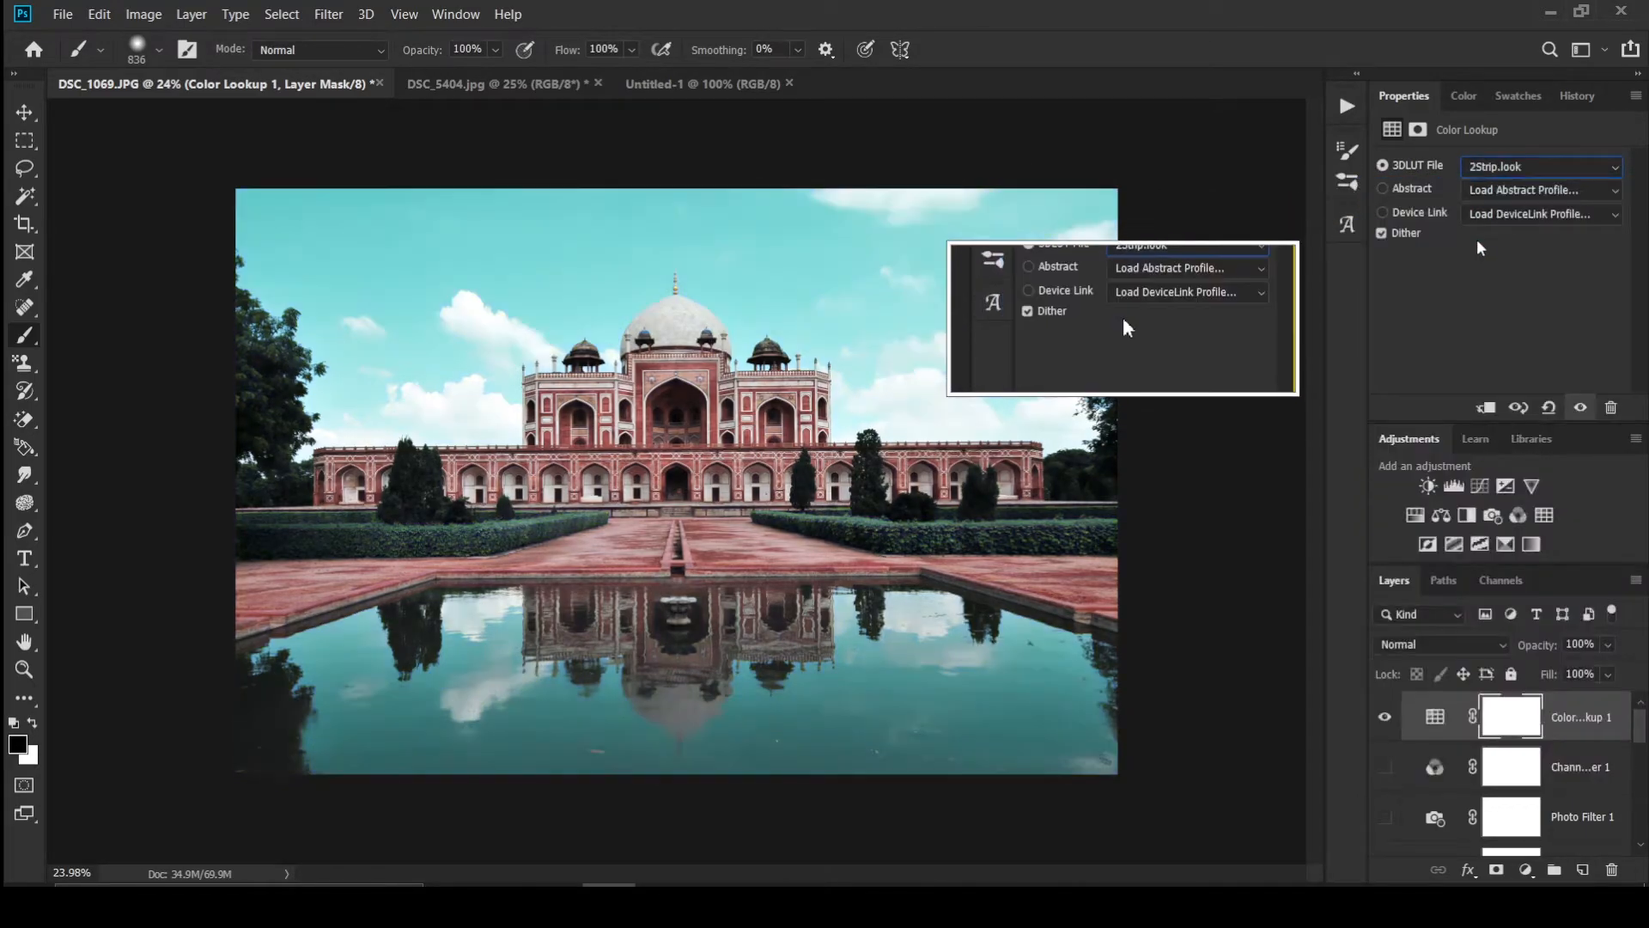
Step: Try a series of 3D LUTs on the Color Lookup layer, including Bleach Bypass.look, Crisp_Winter.look and FallColors.look
click(1494, 166)
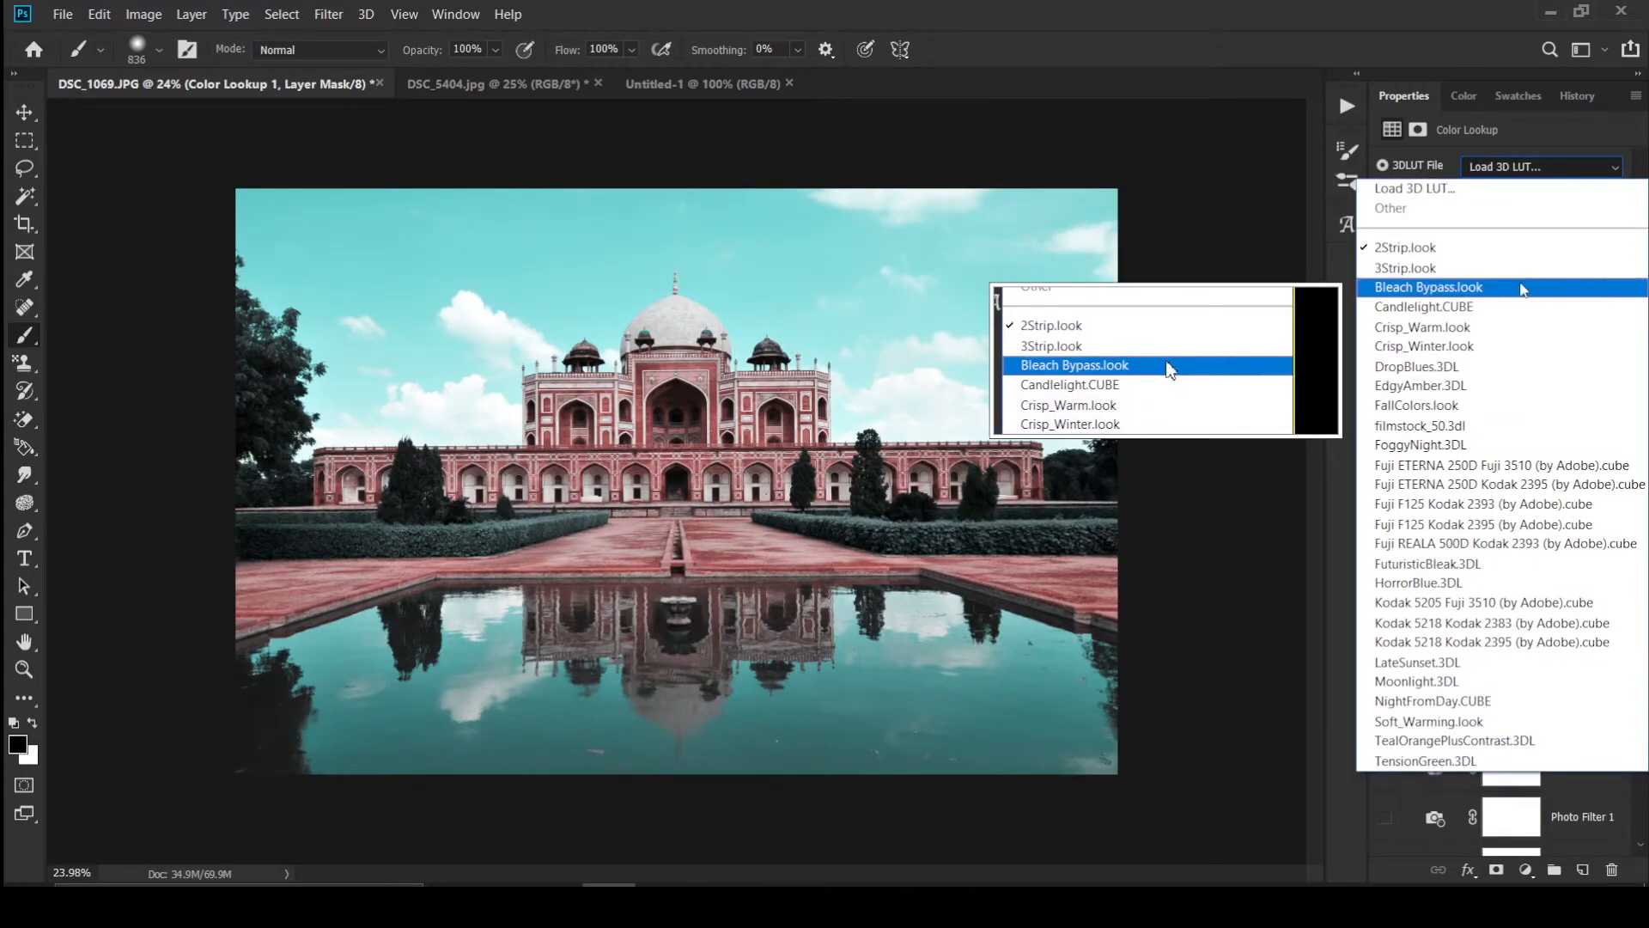
click(1523, 289)
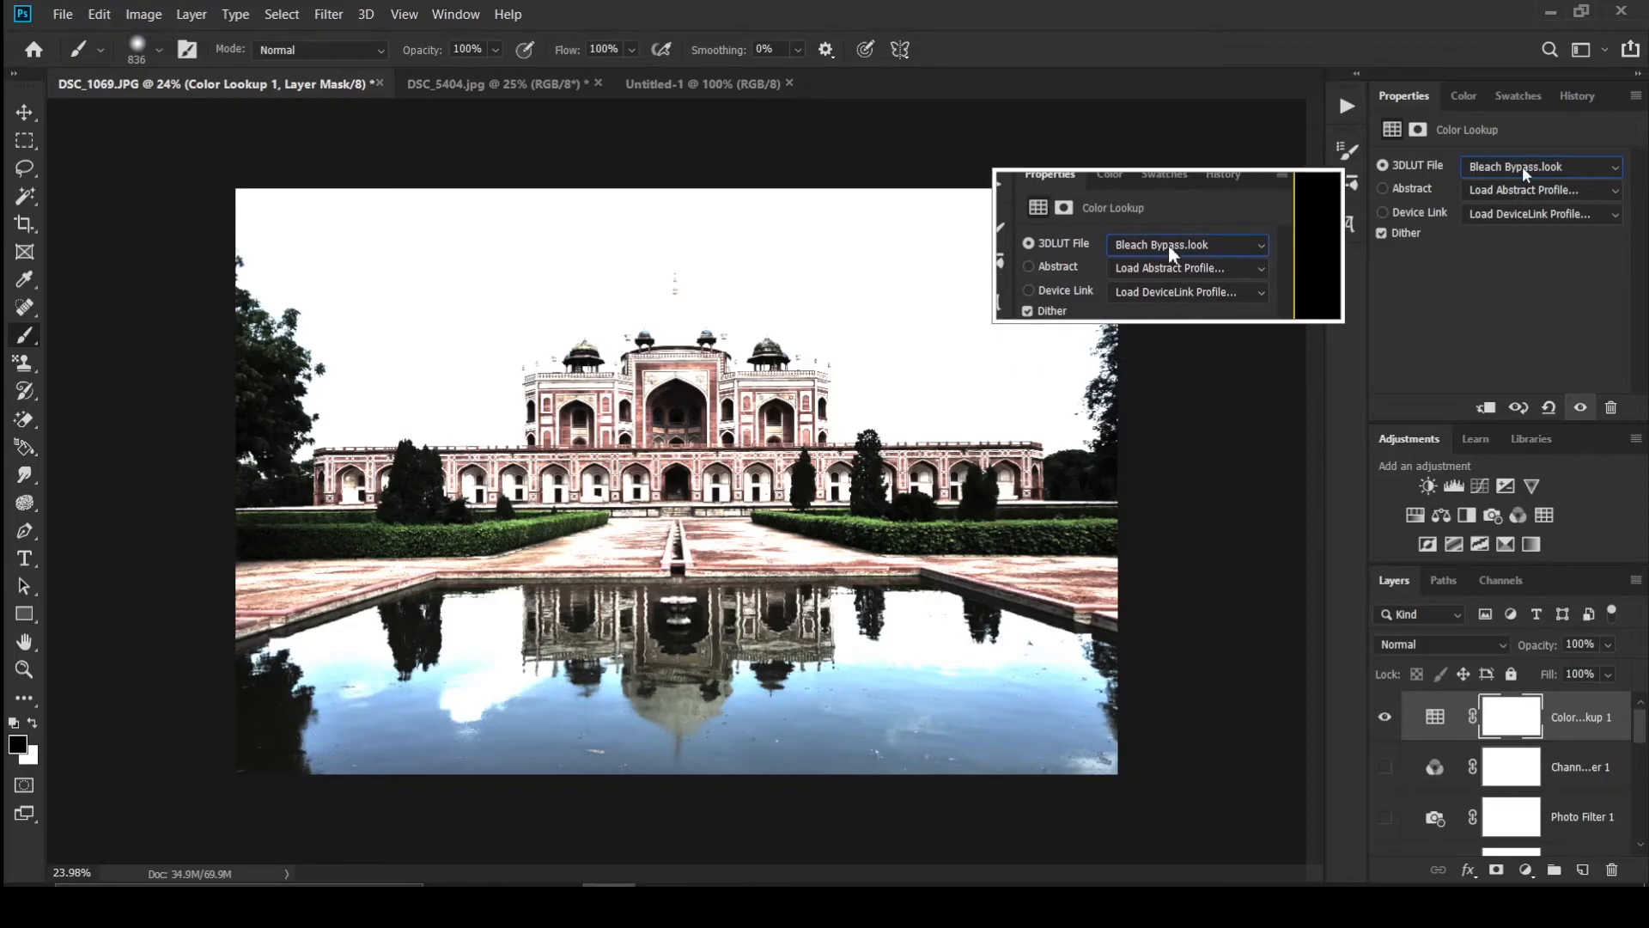
key(Down)
key(Down)
key(Down)
key(Down)
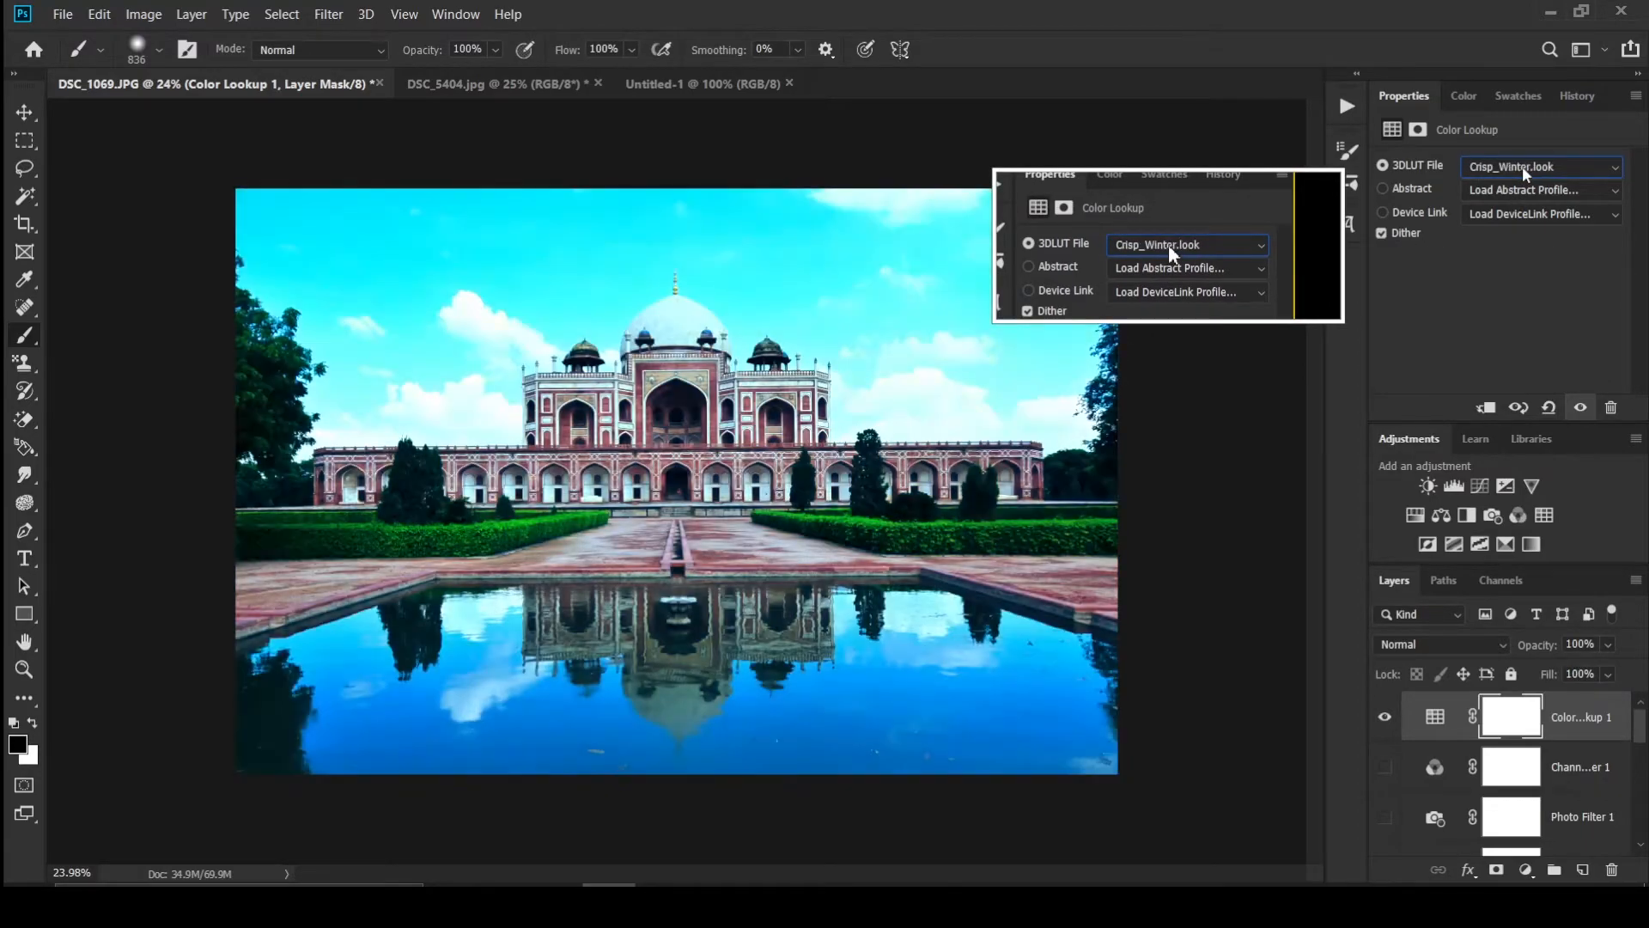
key(Down)
key(Down)
key(Down)
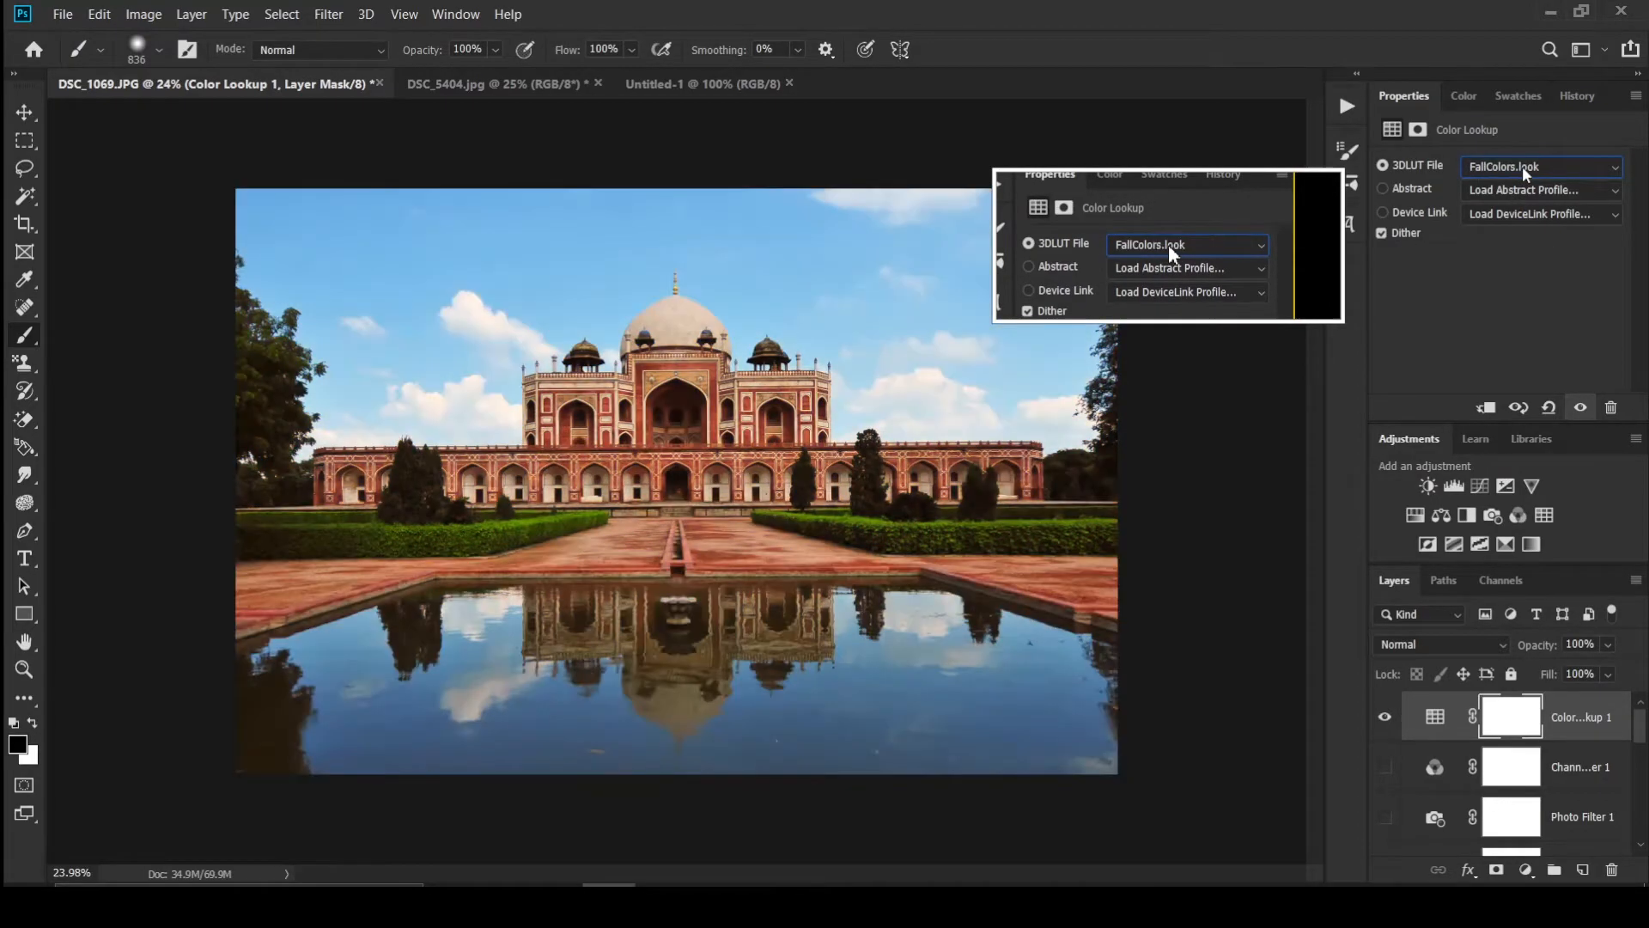
key(Down)
key(Down)
key(Down)
key(Down)
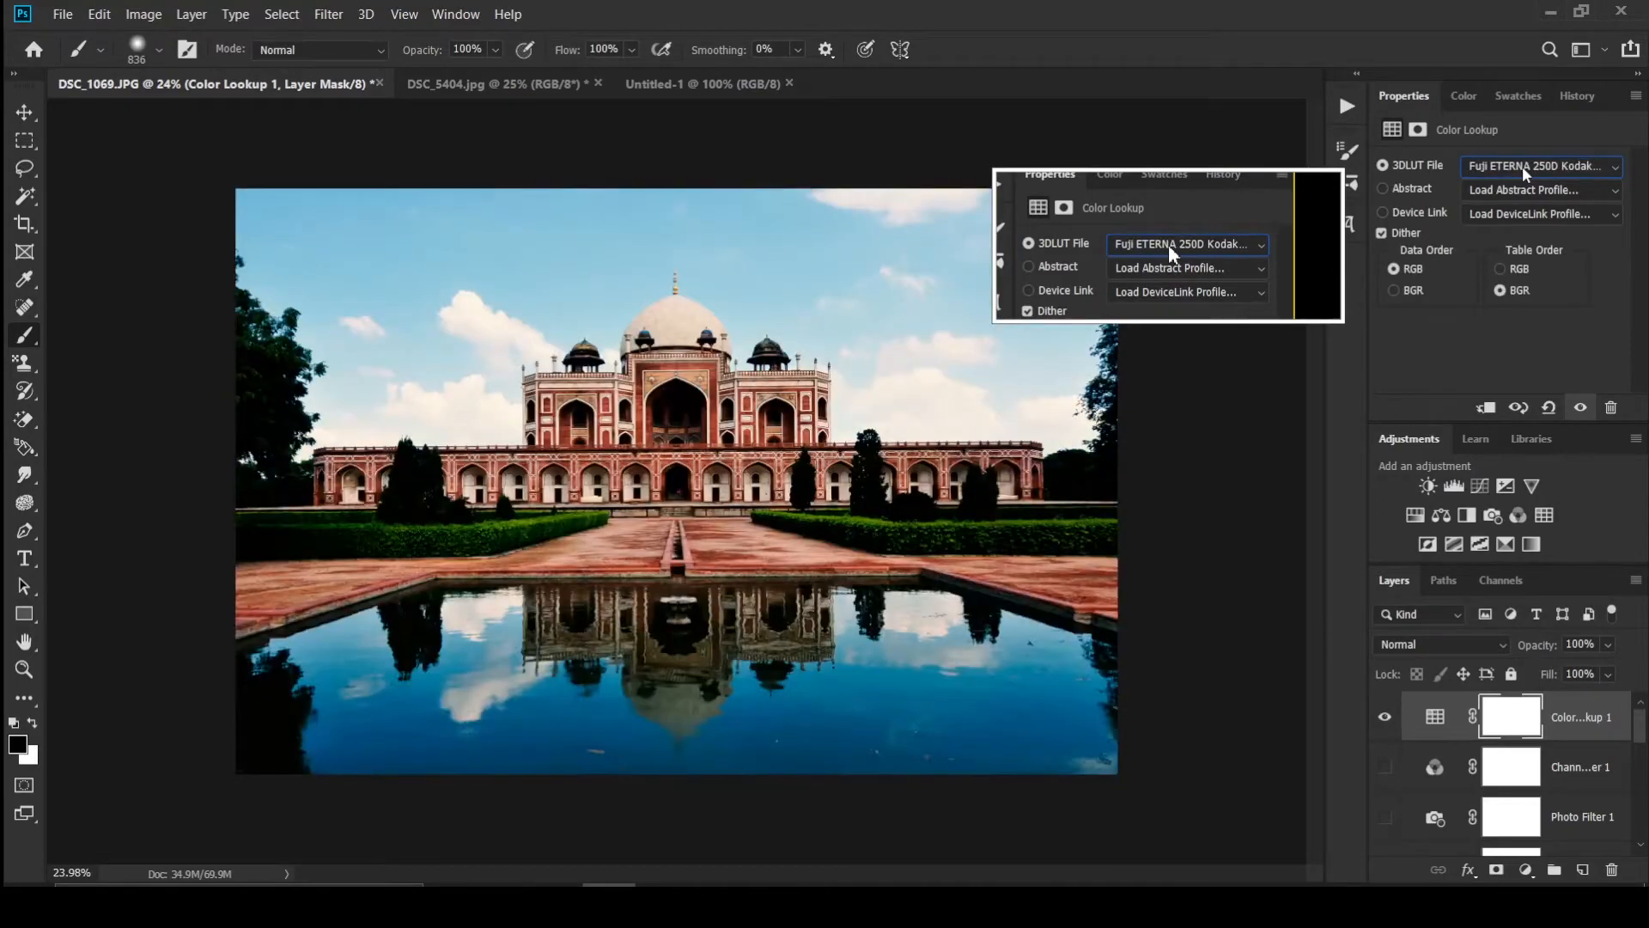
key(Down)
key(Down)
key(Down)
key(Down)
key(Up)
key(Up)
key(Up)
key(Down)
Step: Apply the Fuji ETERNA 250D Fuji 3510 (by Adobe).cube LUT and reduce the Color Lookup layer's opacity to 40%
click(1526, 173)
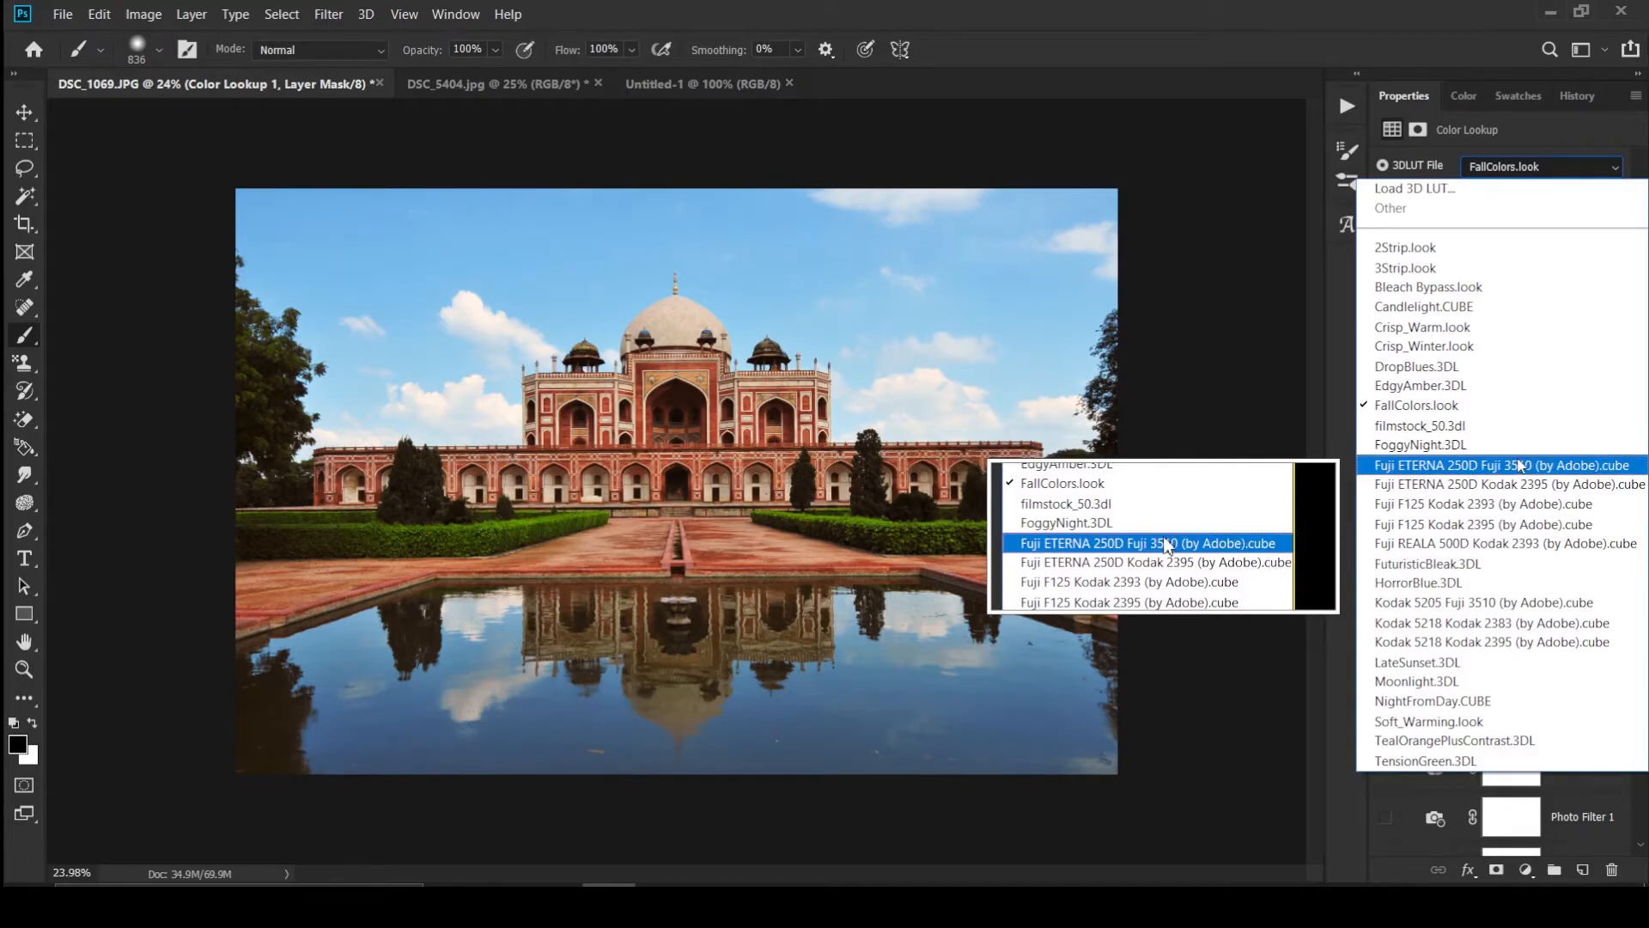
click(1520, 465)
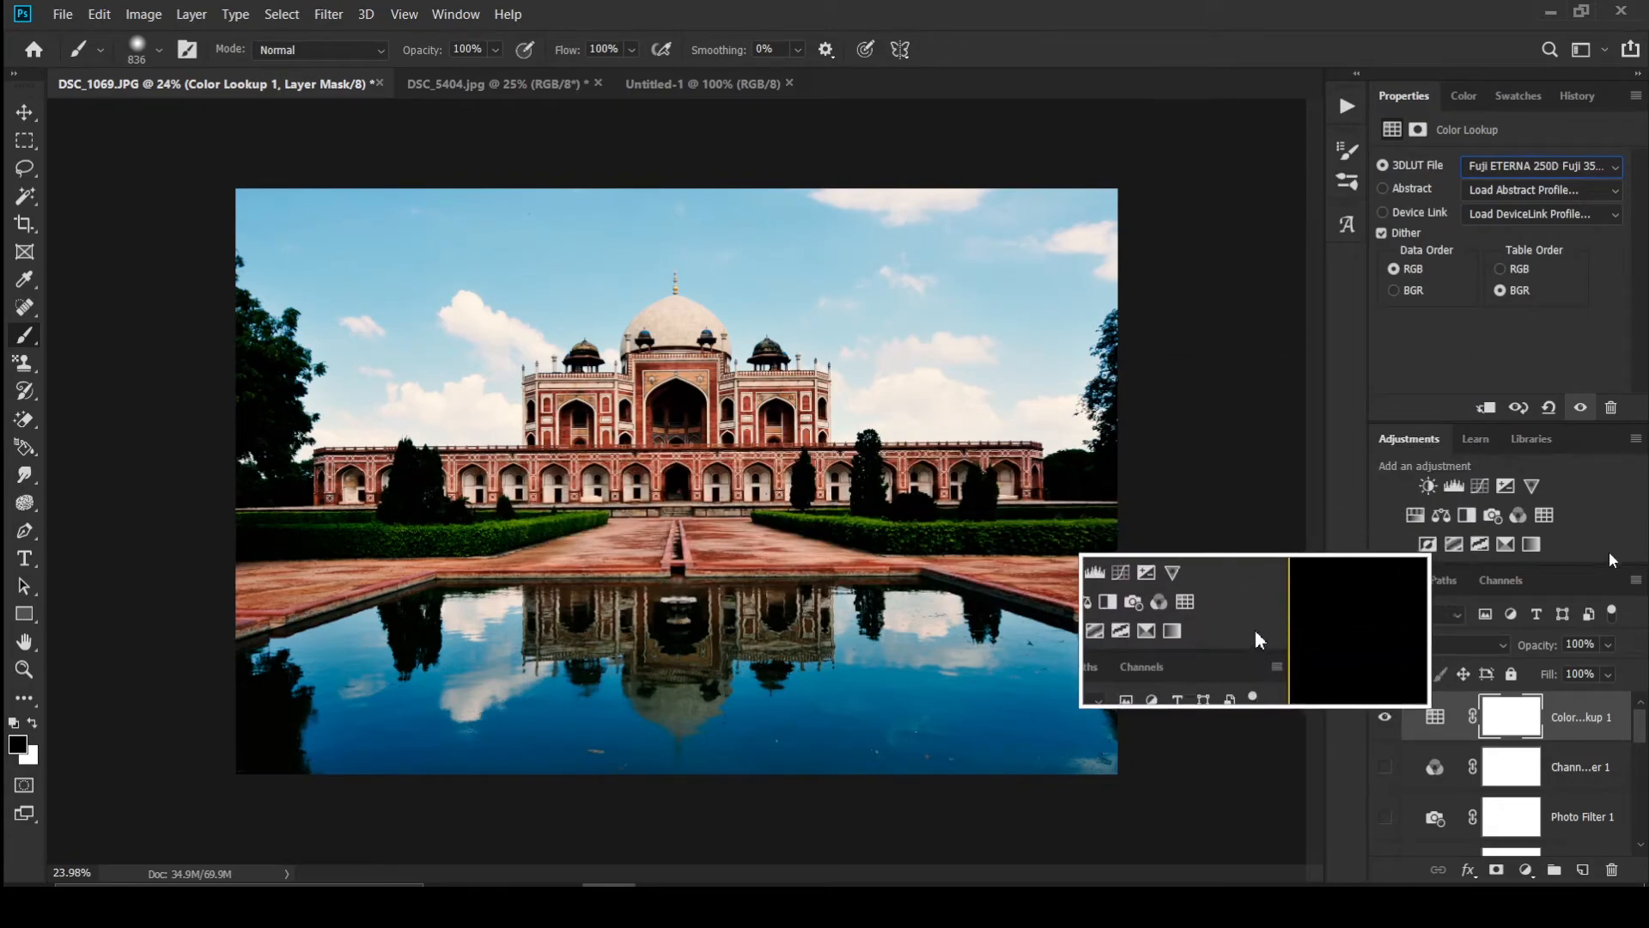
click(1608, 645)
drag(1632, 668, 1572, 669)
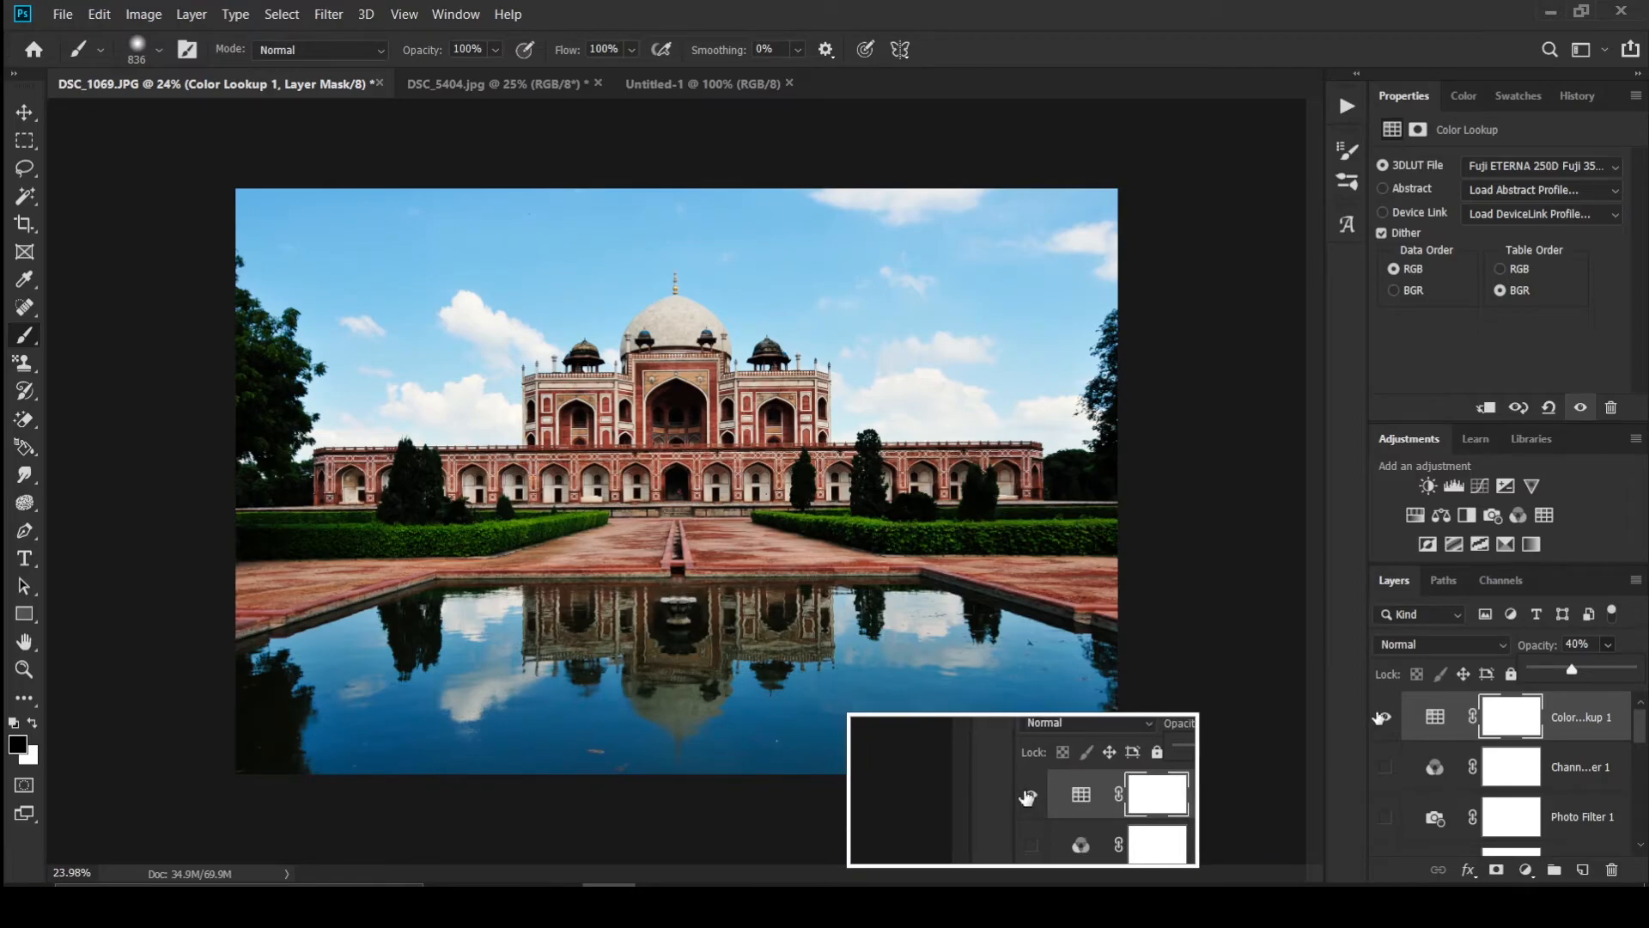
Step: Turn the Color Lookup layer's visibility off and on to compare the photo before and after
click(1382, 717)
click(1382, 718)
click(1382, 718)
click(1382, 717)
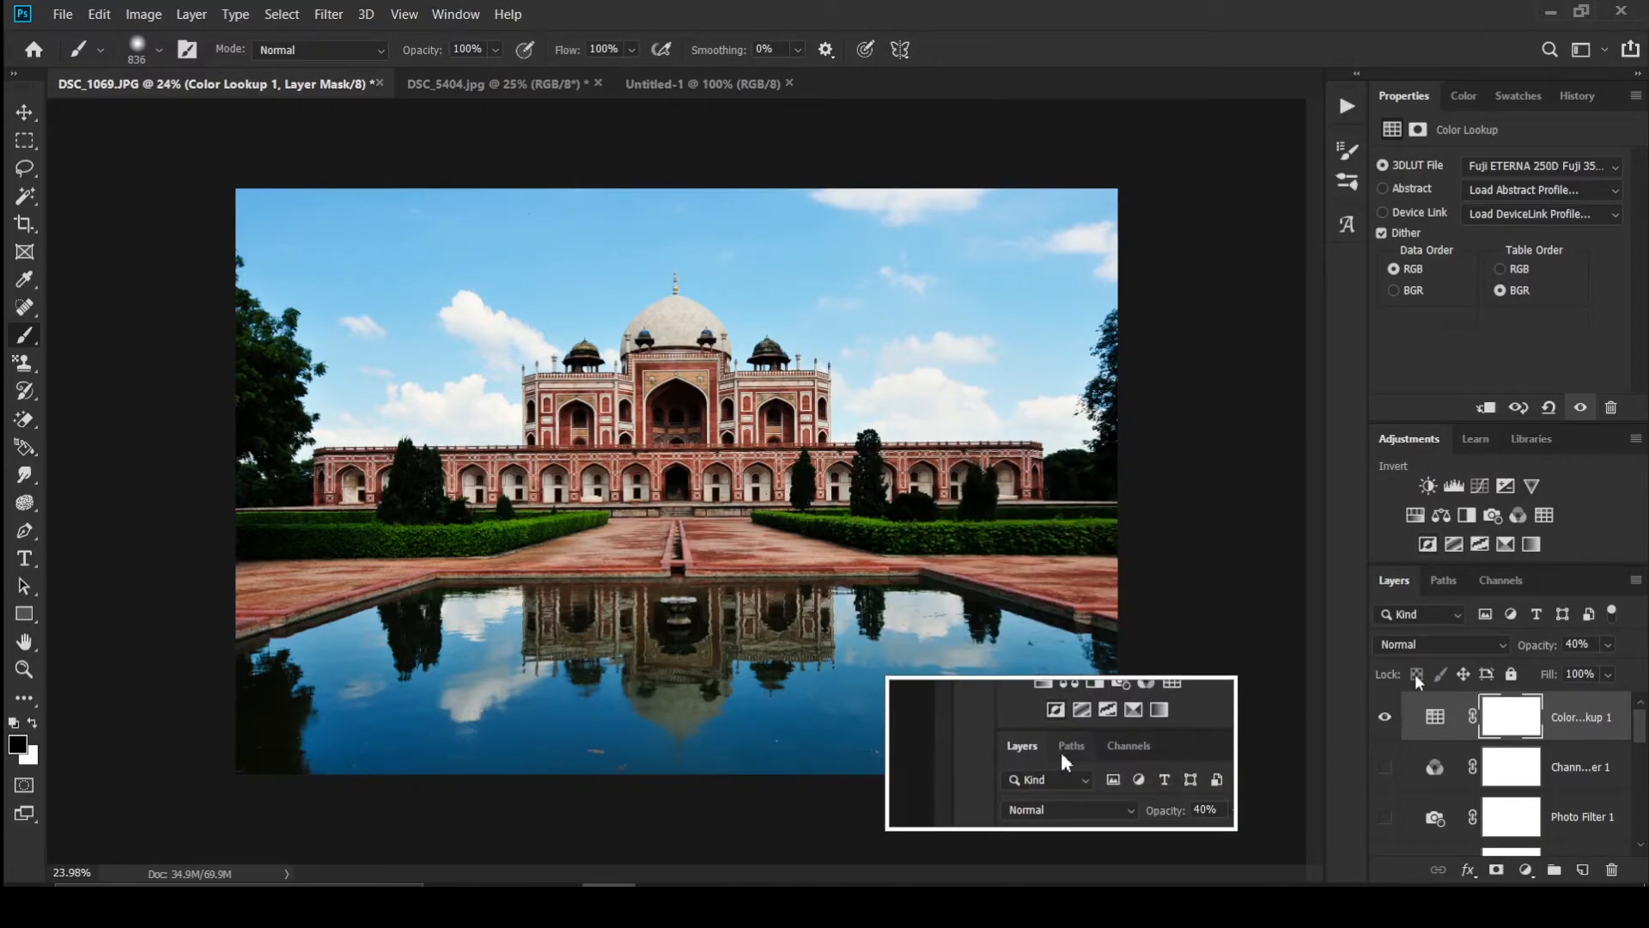
Step: Hide the Color Lookup layer and add two Invert adjustment layers on top of each other
click(1386, 717)
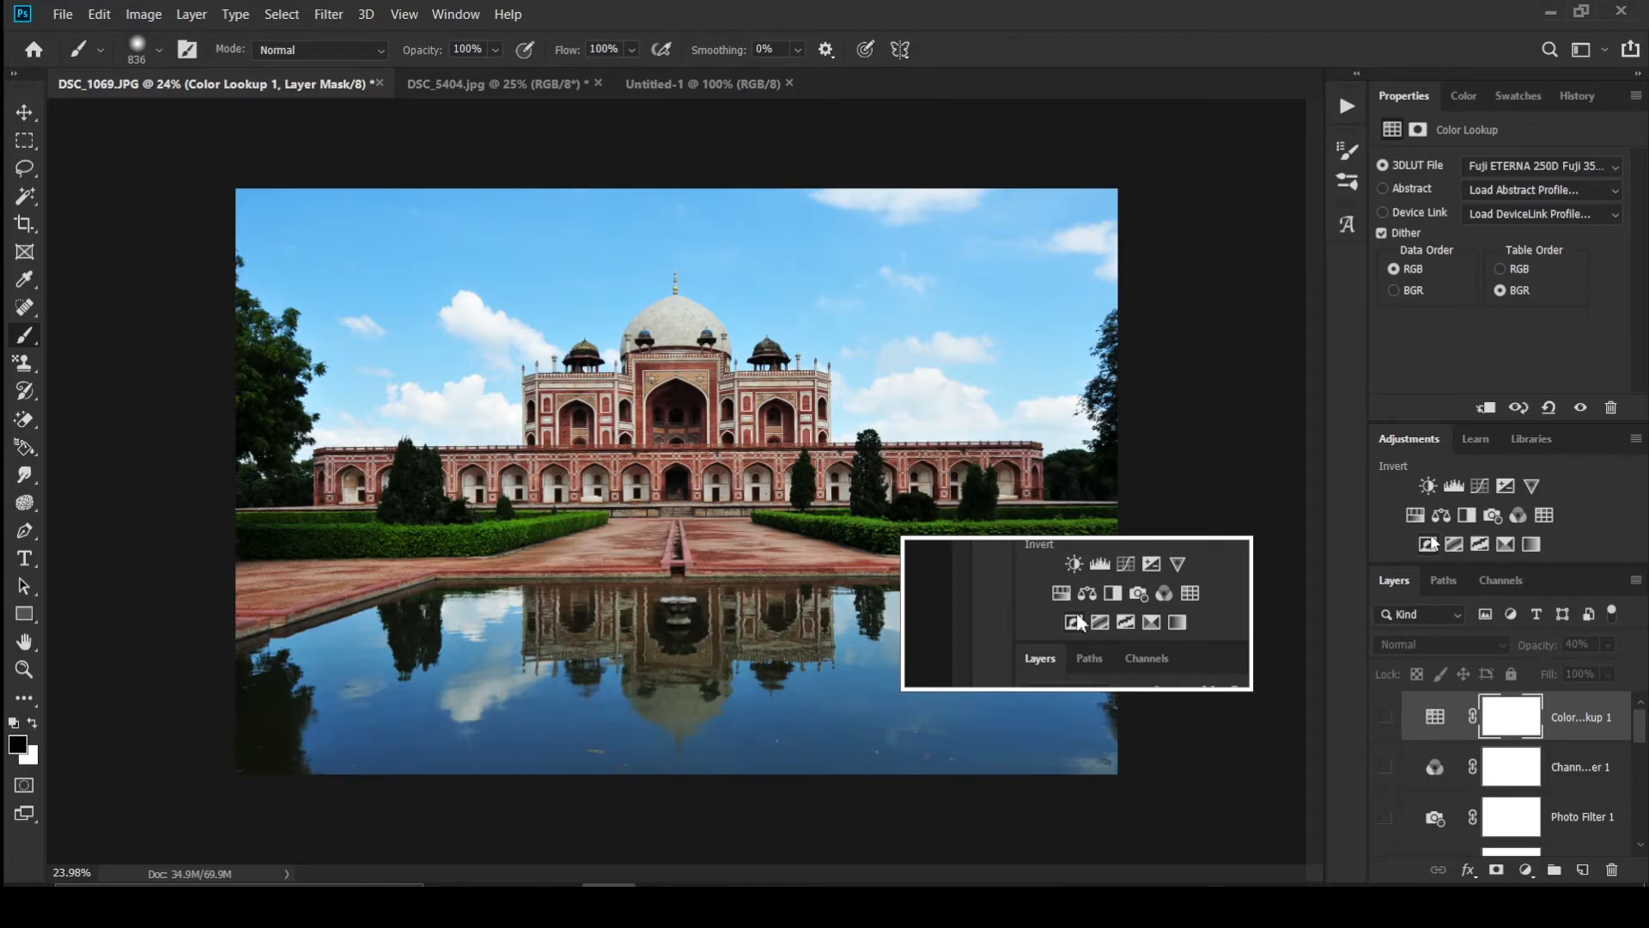
click(1430, 544)
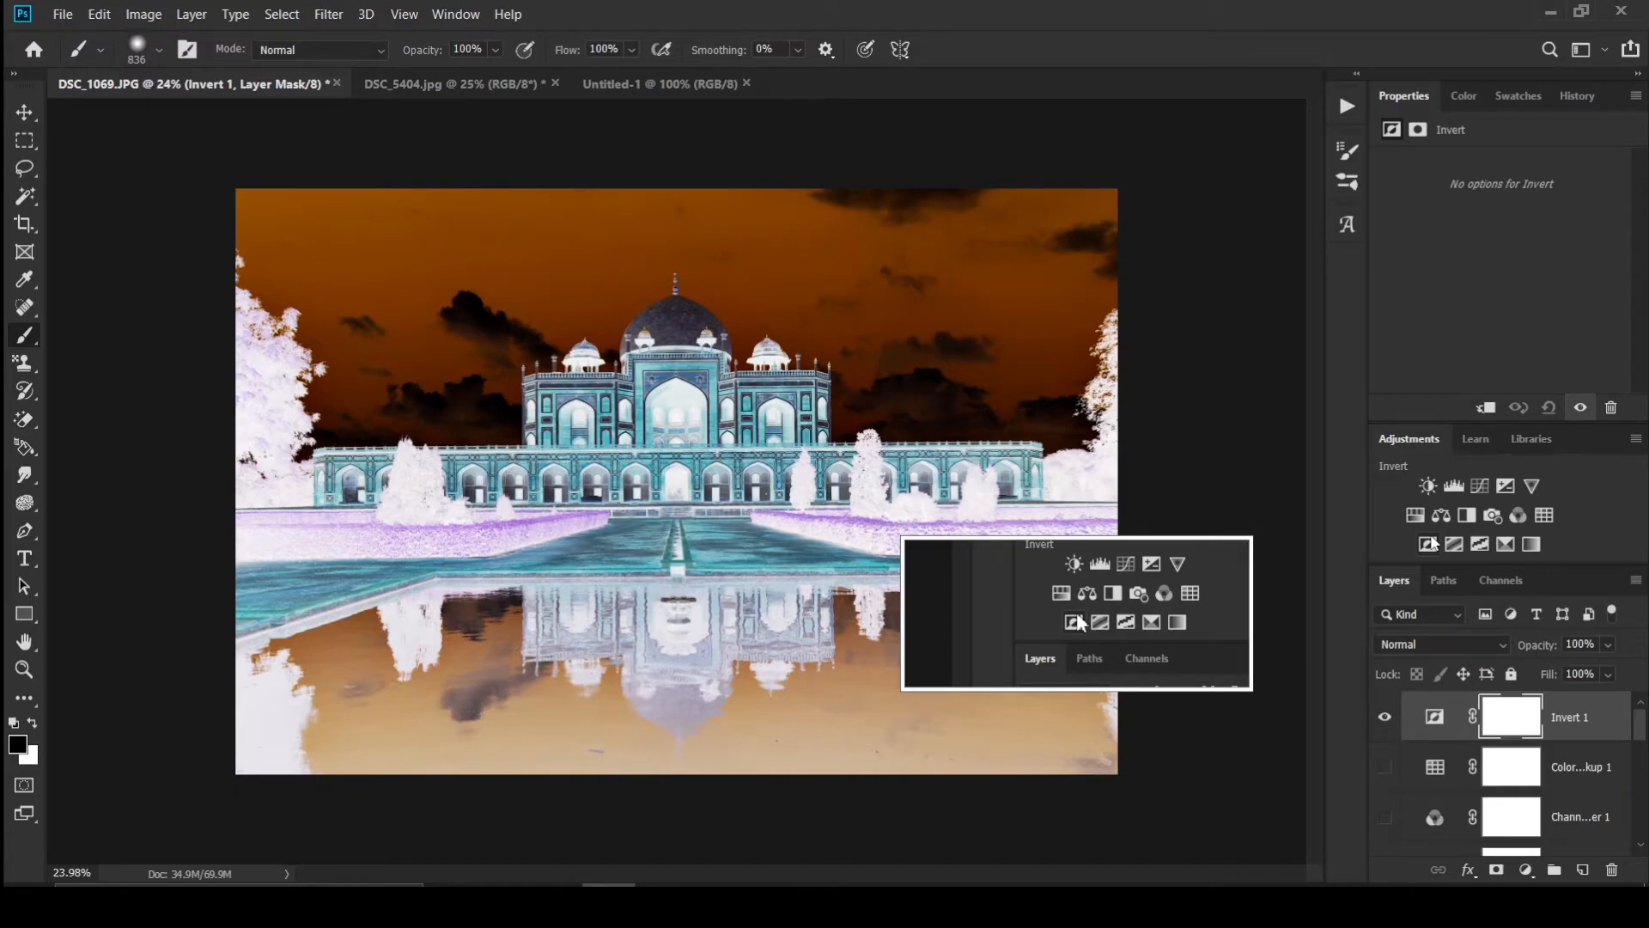
click(1433, 542)
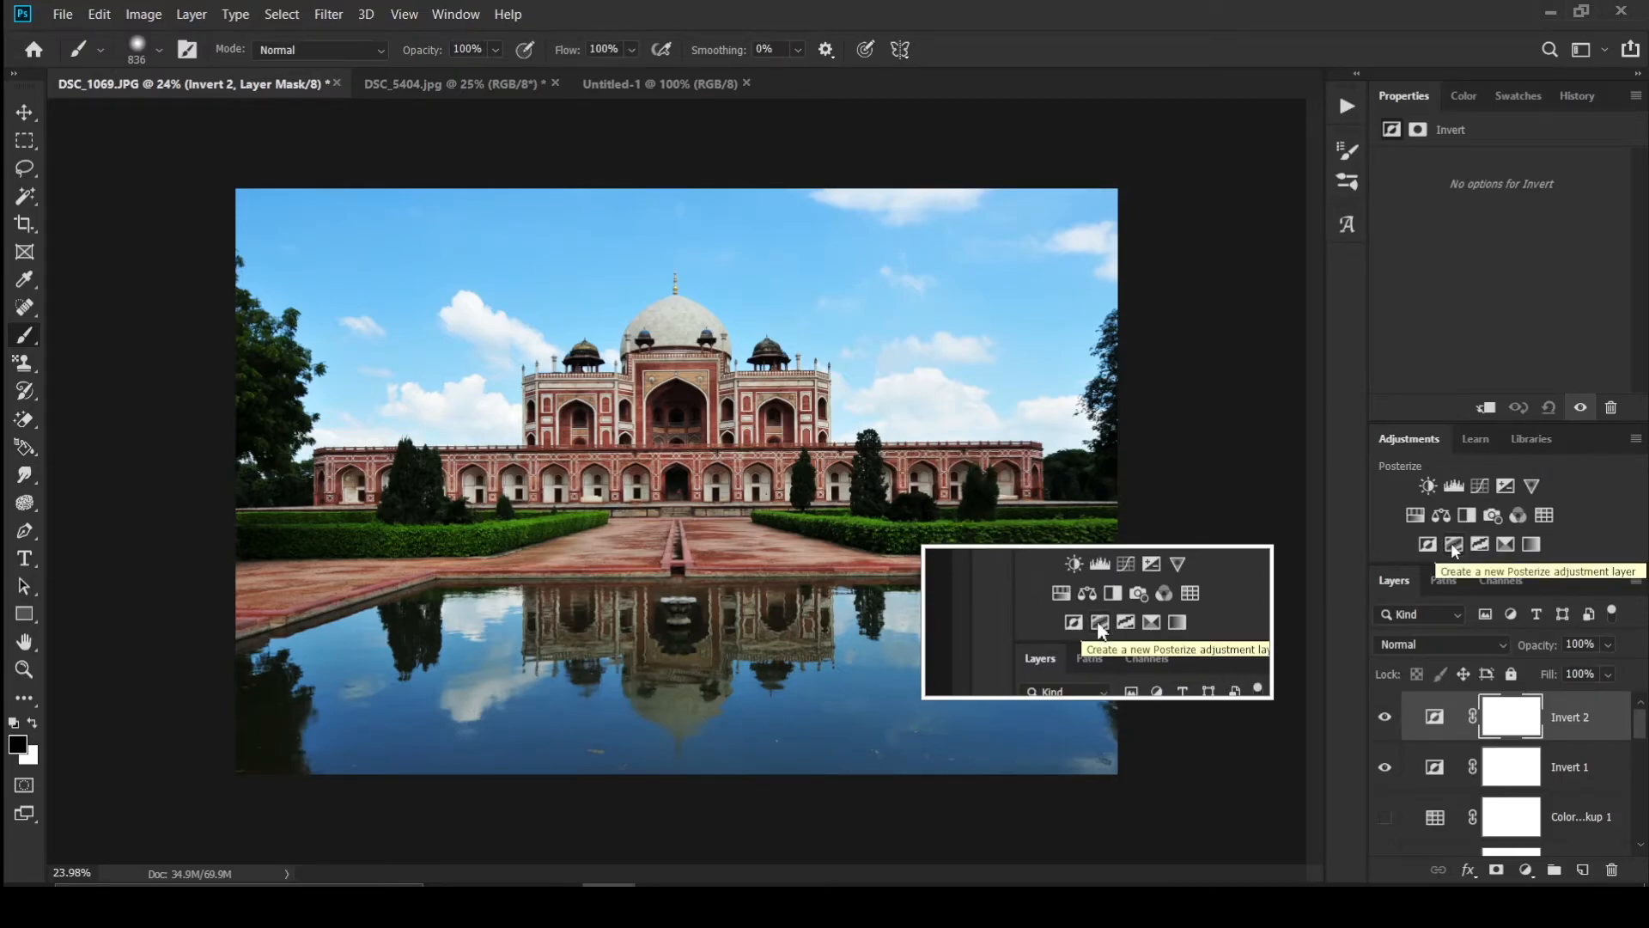
Step: Add a Posterize adjustment layer and hide both Invert layers beneath it
click(1452, 544)
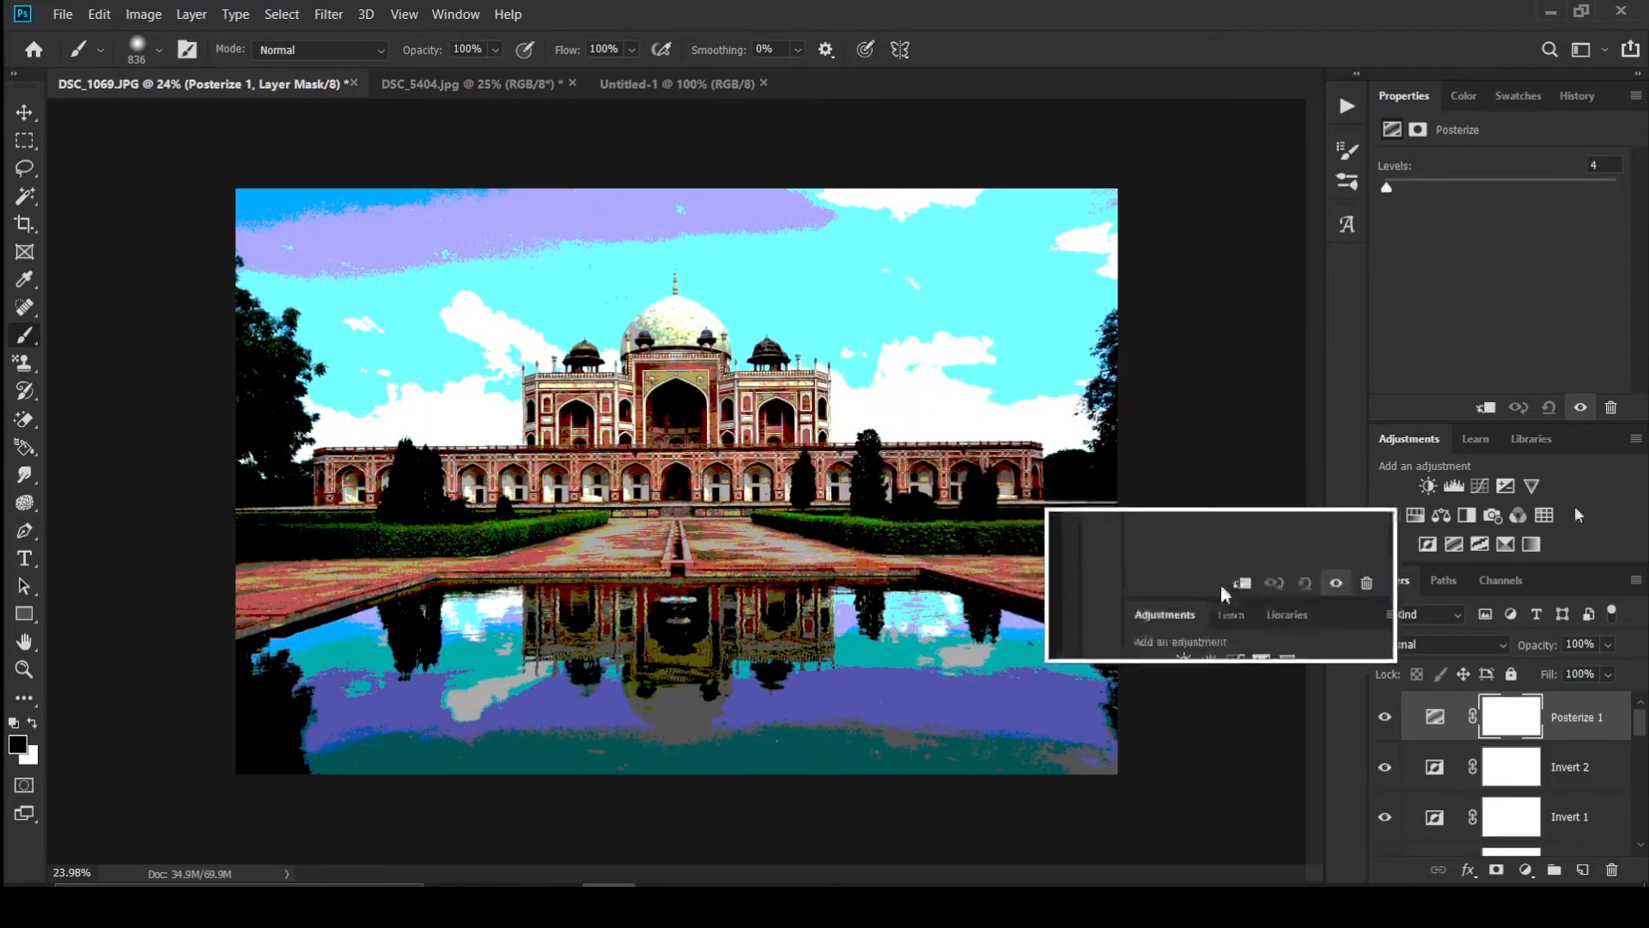
click(1385, 766)
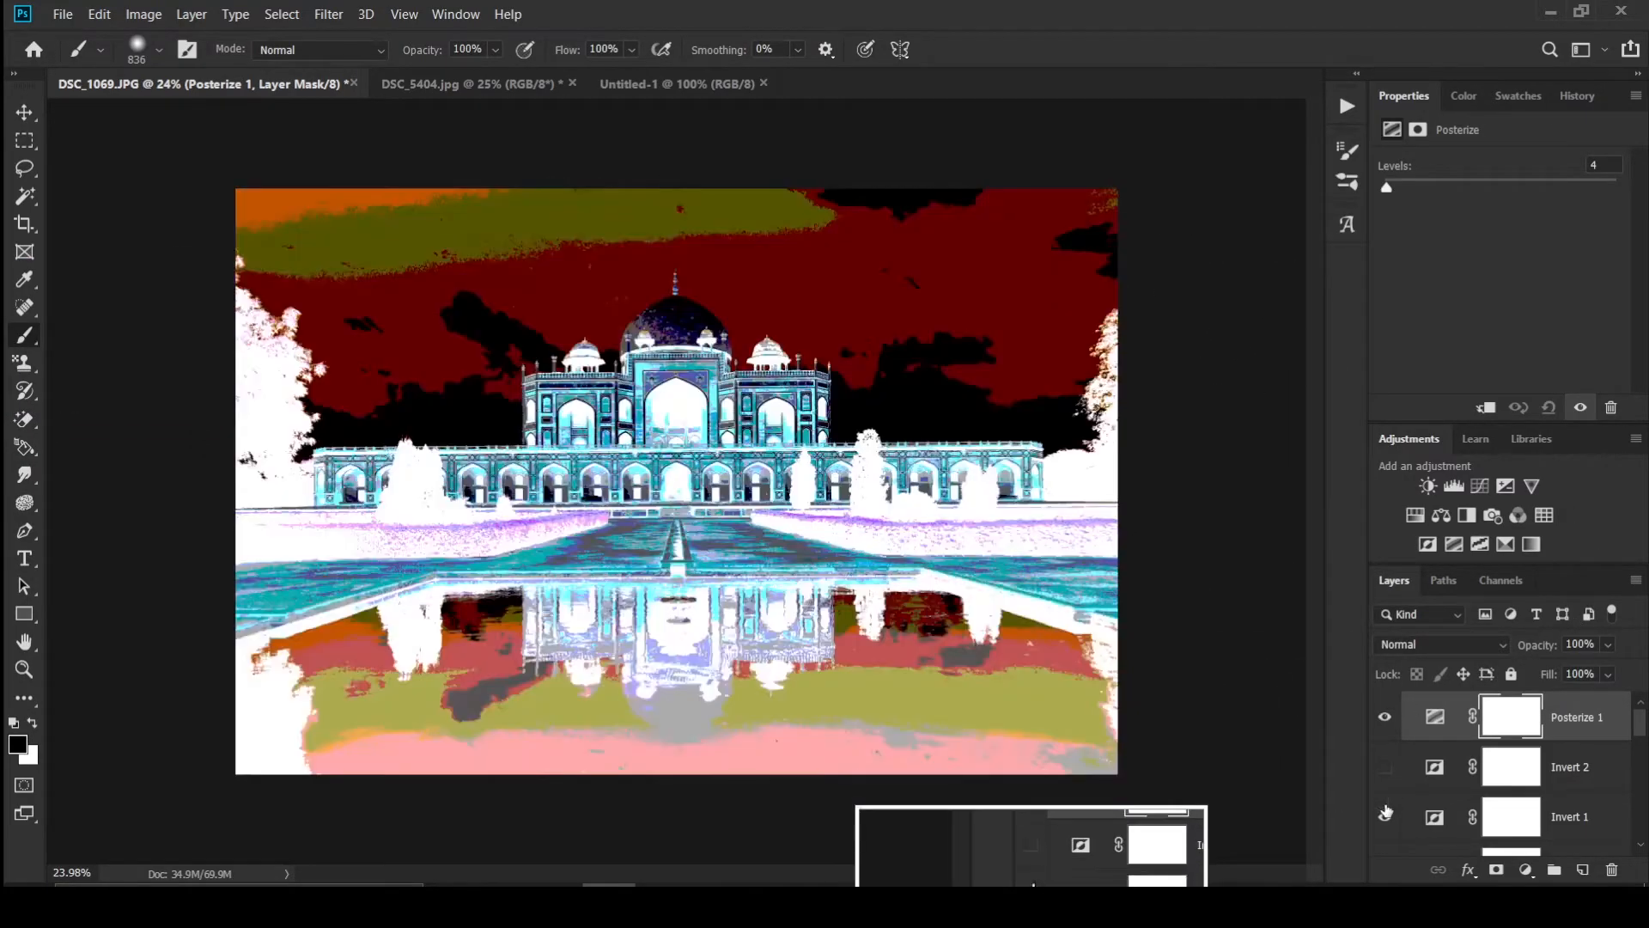
click(1385, 816)
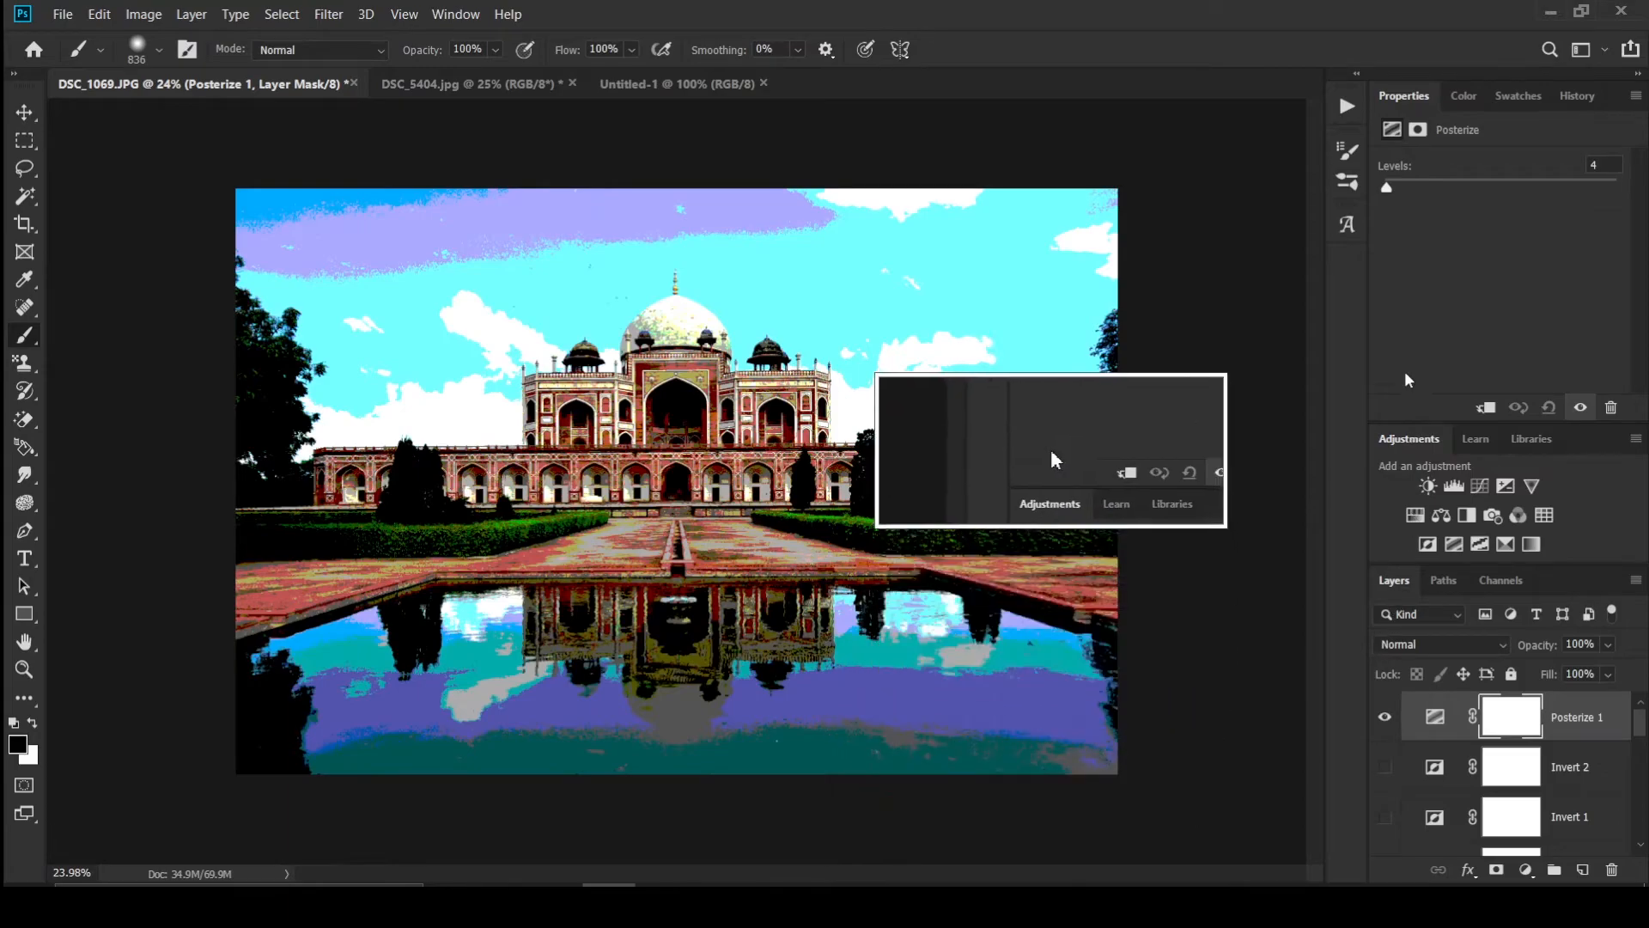
Step: Try 51 Posterize levels, and raise the levels to 167 while checking the sky beside the dome
mouse_move(1407, 188)
mouse_down()
mouse_move(1465, 188)
mouse_move(1429, 187)
mouse_up()
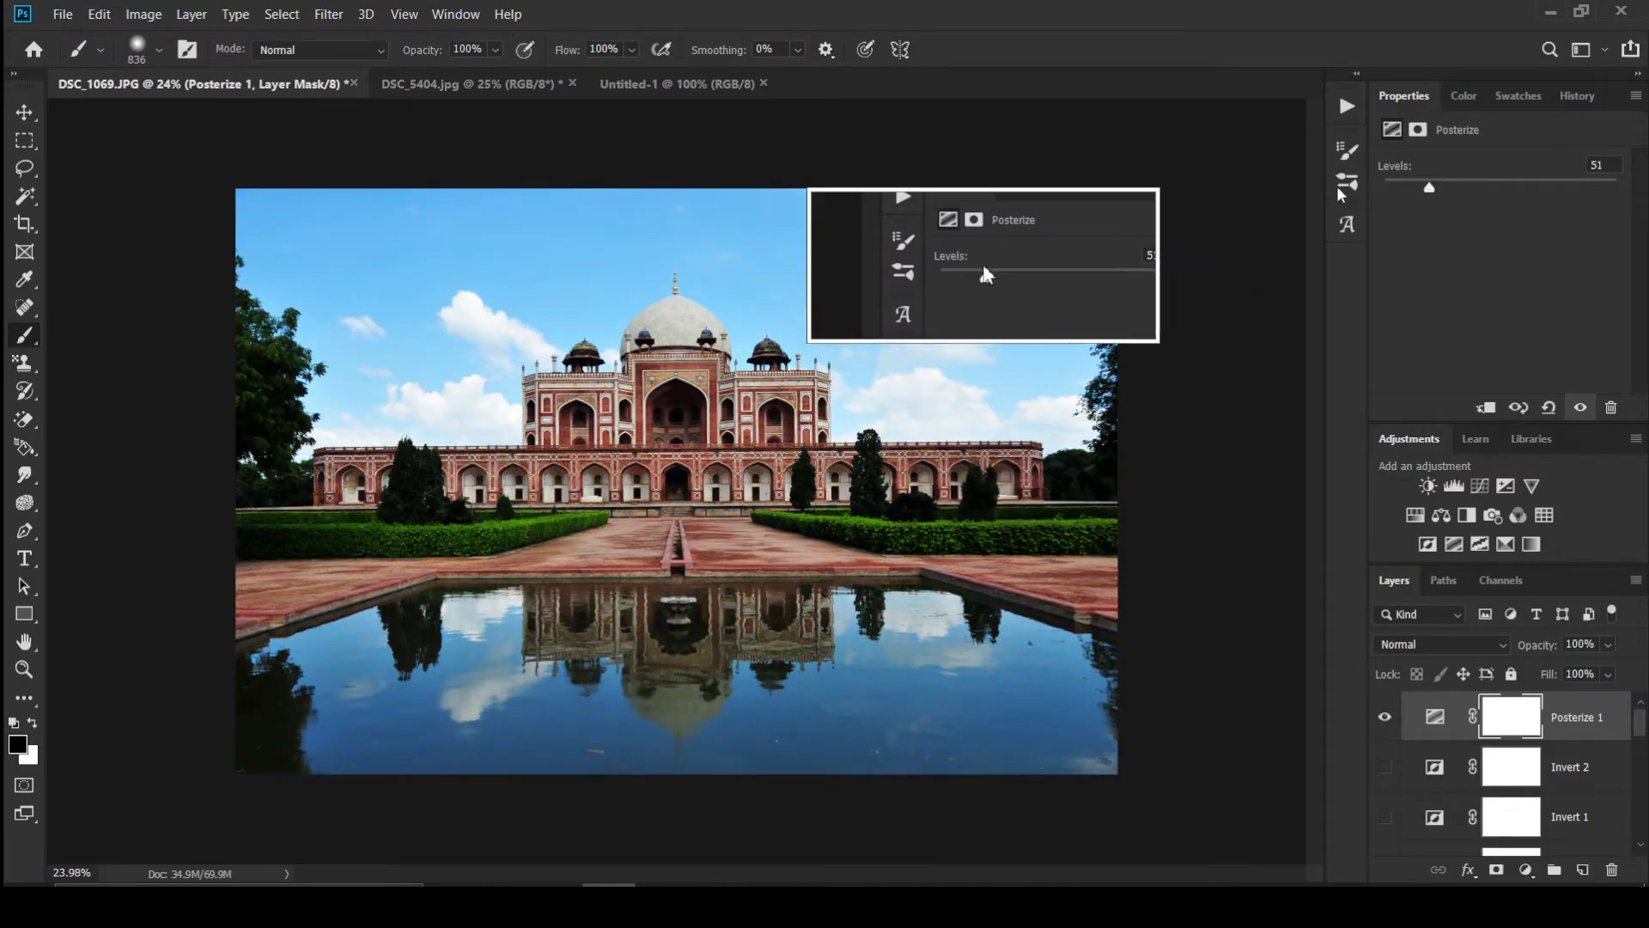
key(z)
drag(615, 250, 758, 288)
key(b)
drag(1426, 189, 1506, 191)
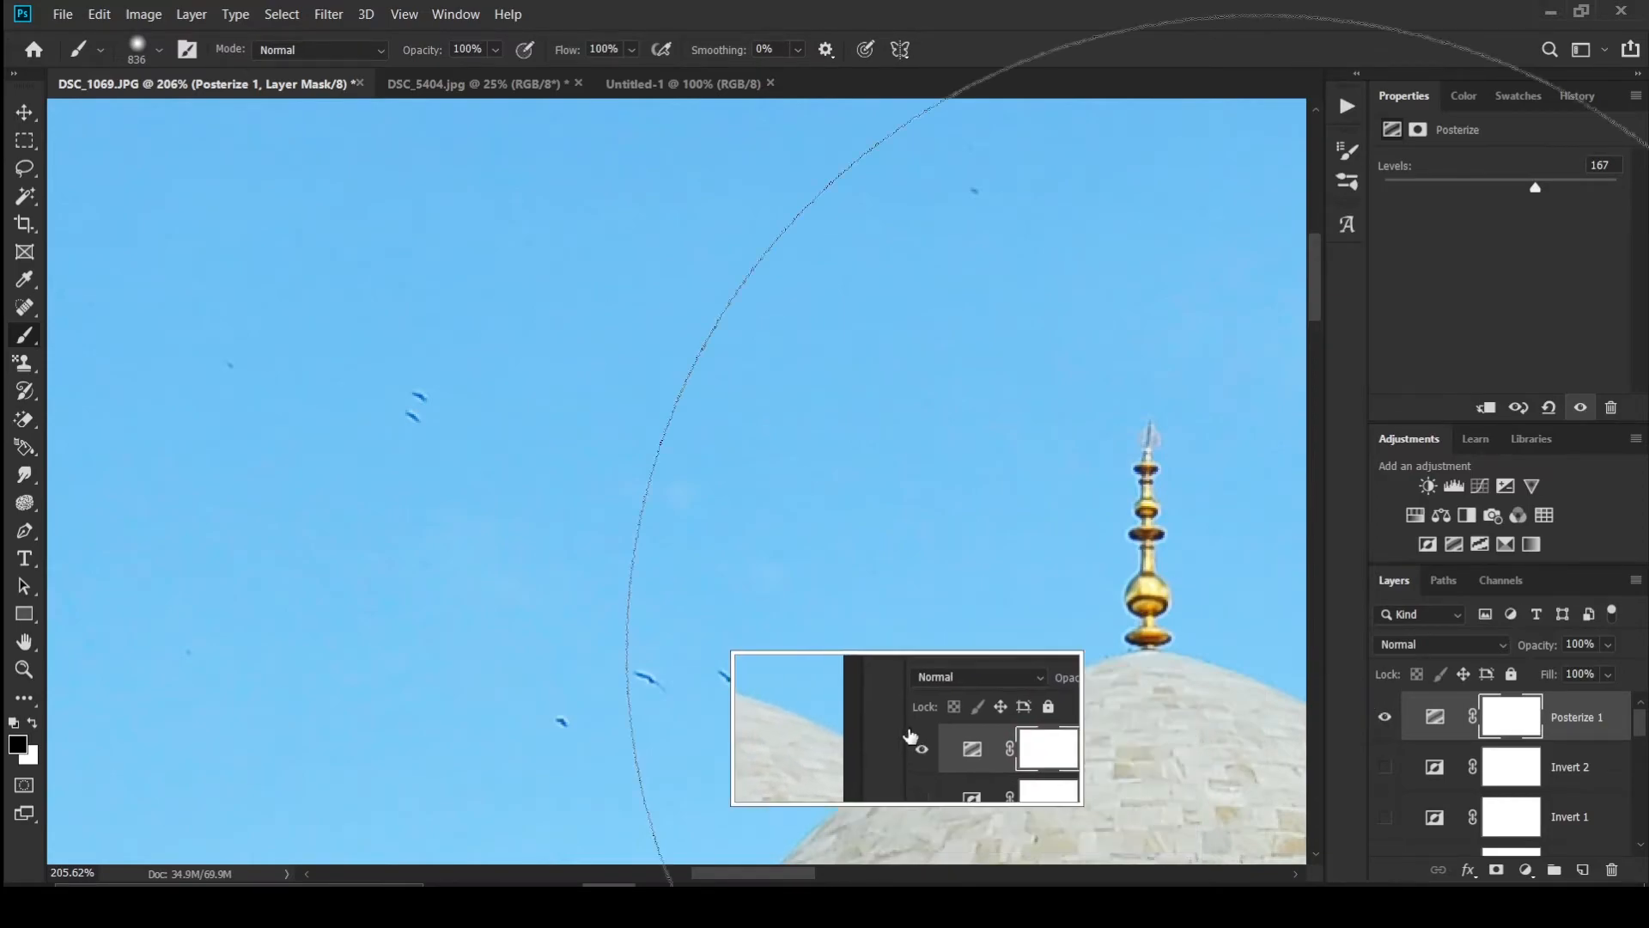
Step: Reduce the Brush tool's size to 125 px
key(bracketleft)
key(bracketleft)
key(bracketleft)
key(bracketleft)
key(bracketleft)
key(bracketleft)
key(bracketleft)
key(bracketleft)
key(bracketleft)
key(bracketleft)
key(bracketleft)
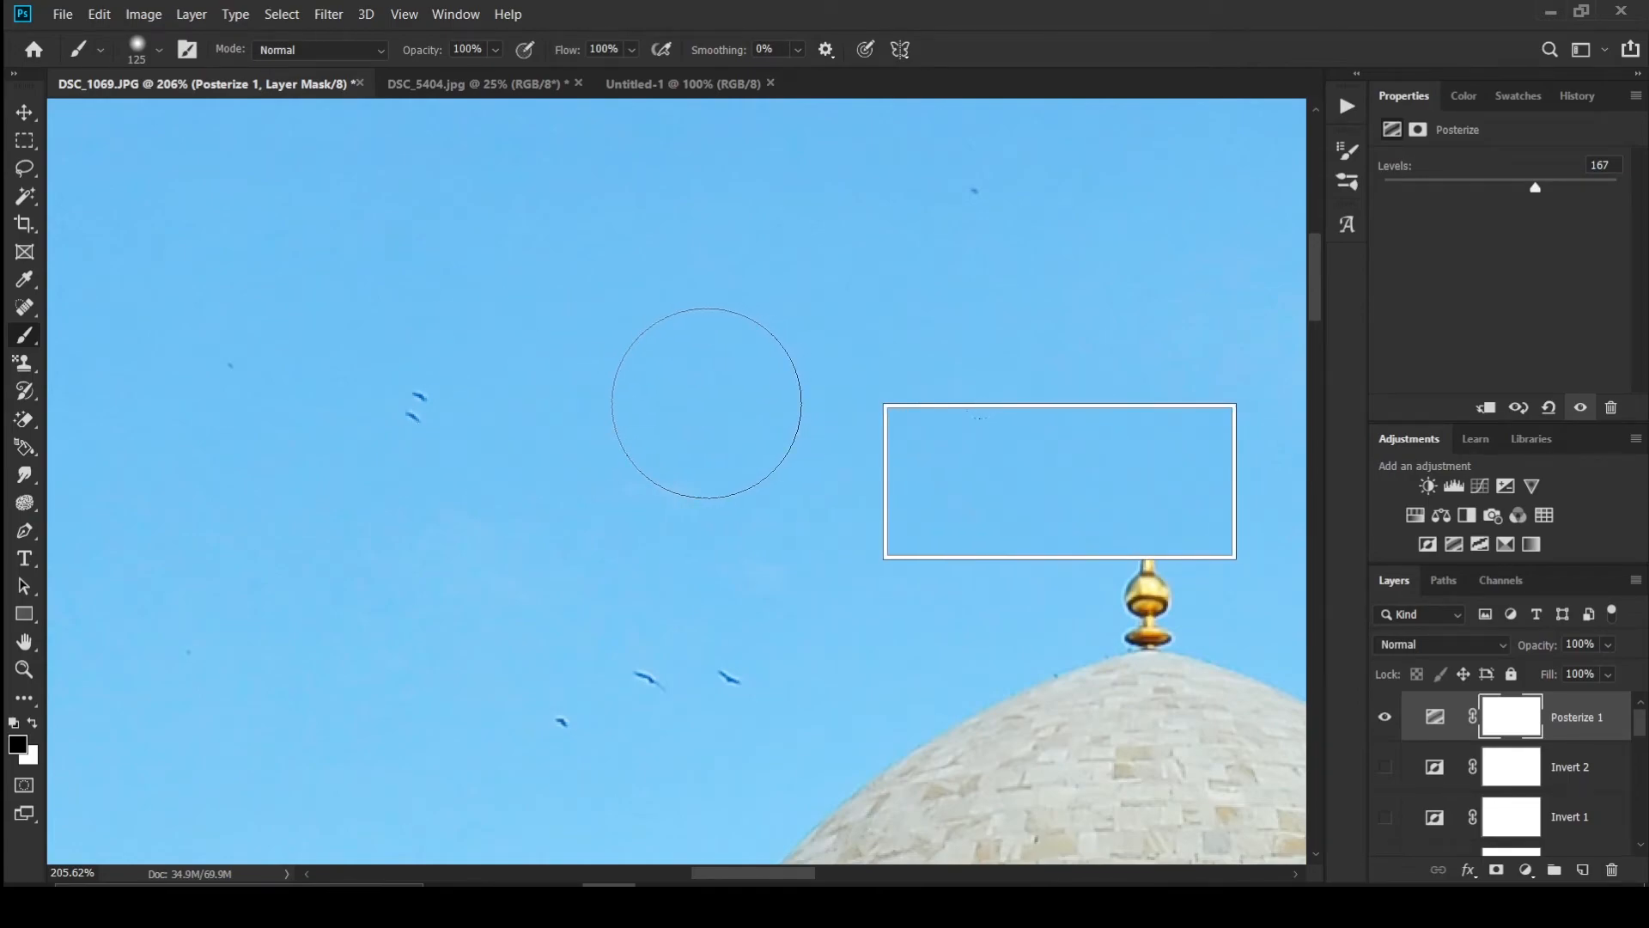
Step: On the Background copy layer, remove the lone bird high in the sky and the upper pair of birds with the Spot Healing Brush
key(j)
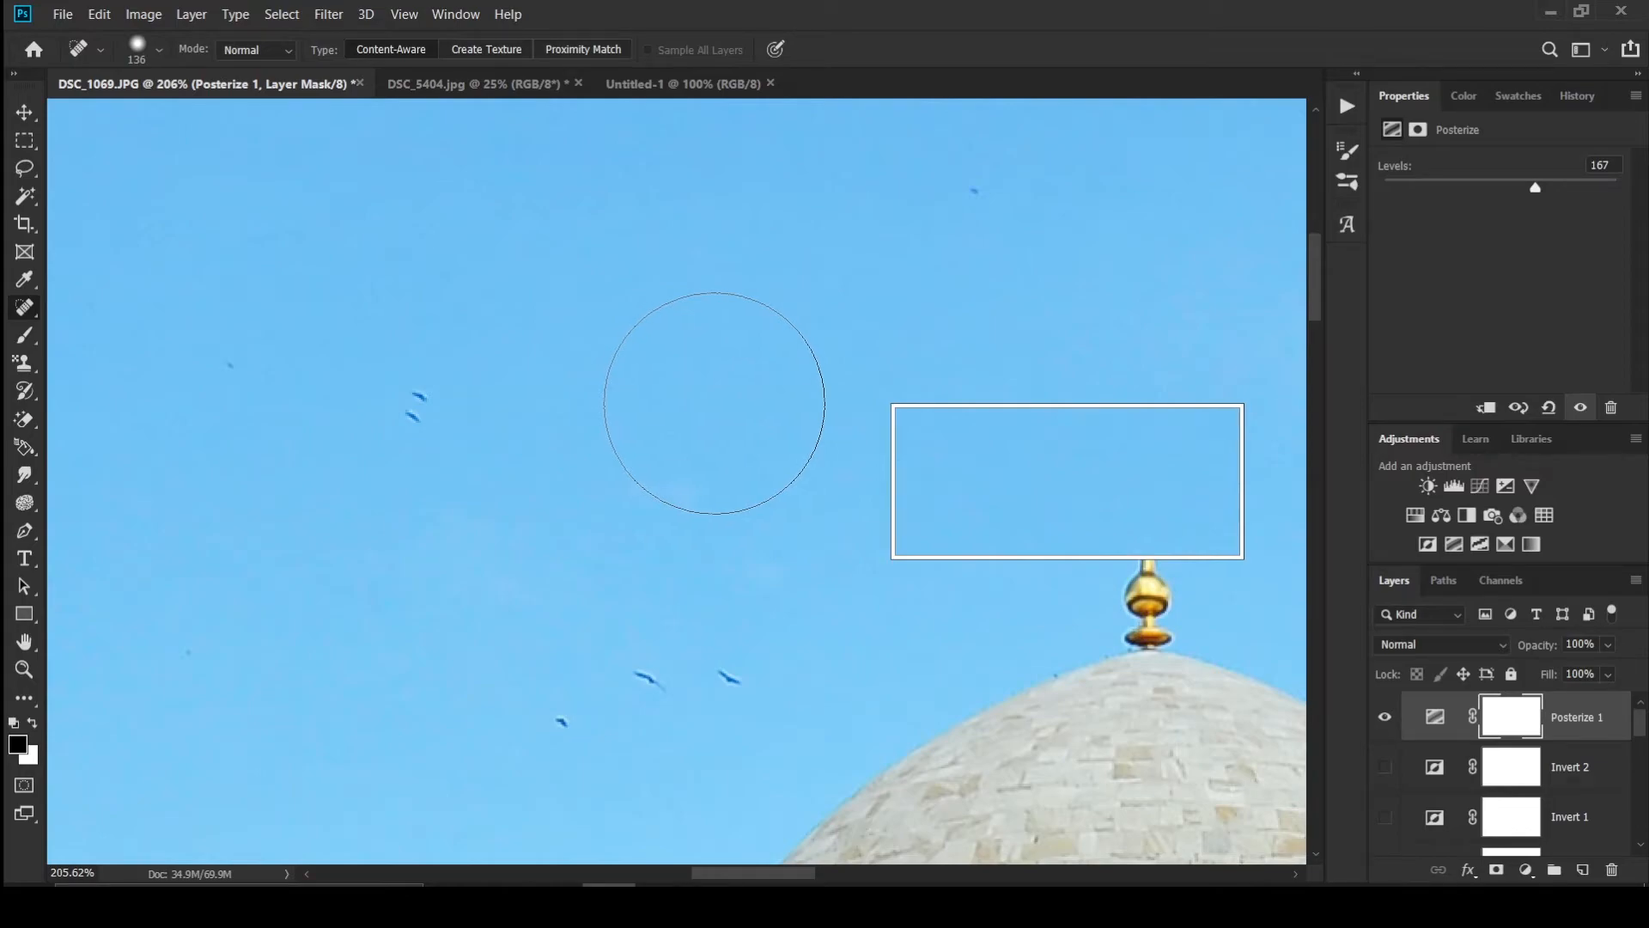
scroll(1216, 758, down, 1)
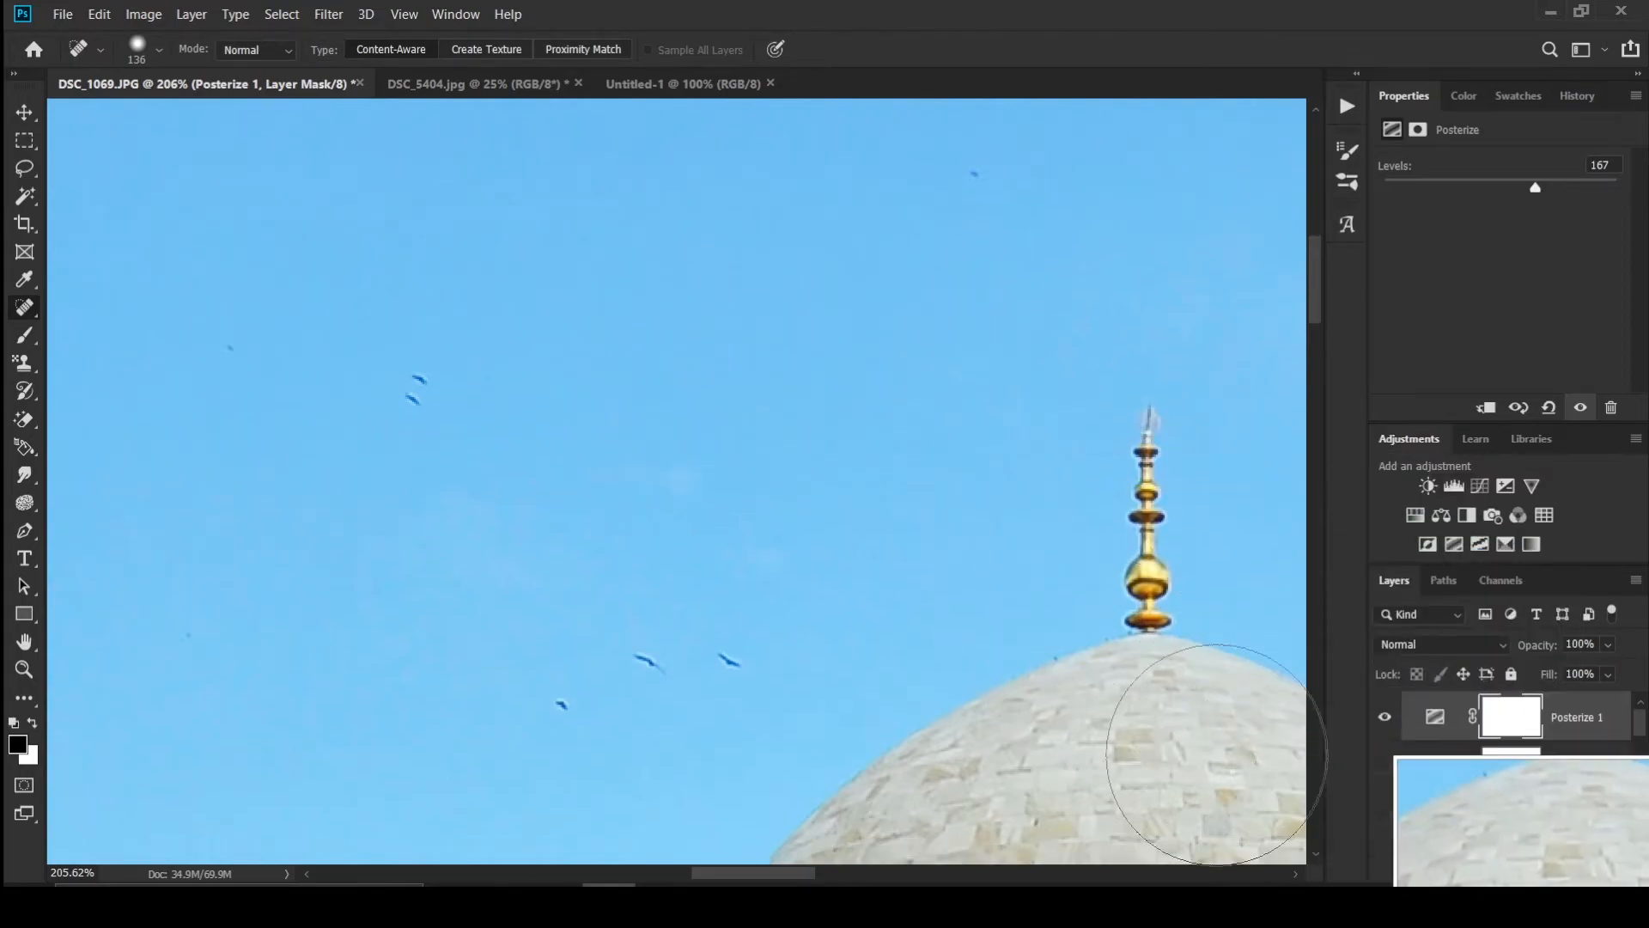
scroll(1562, 814, down, 10)
scroll(1562, 812, down, 5)
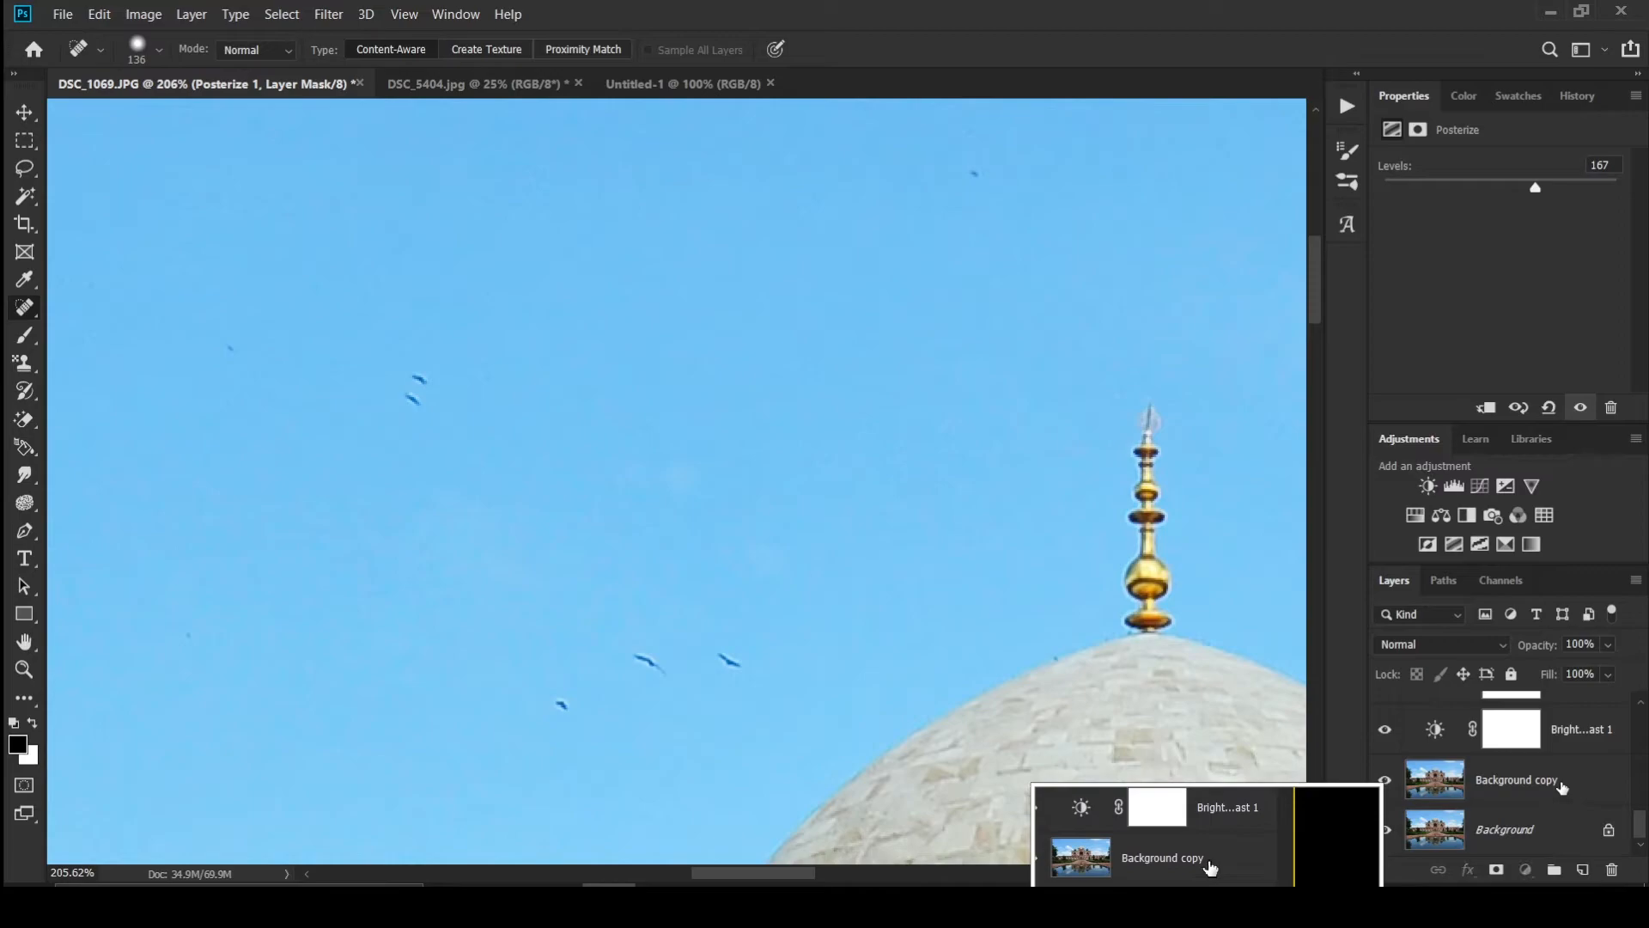
click(1538, 779)
click(975, 226)
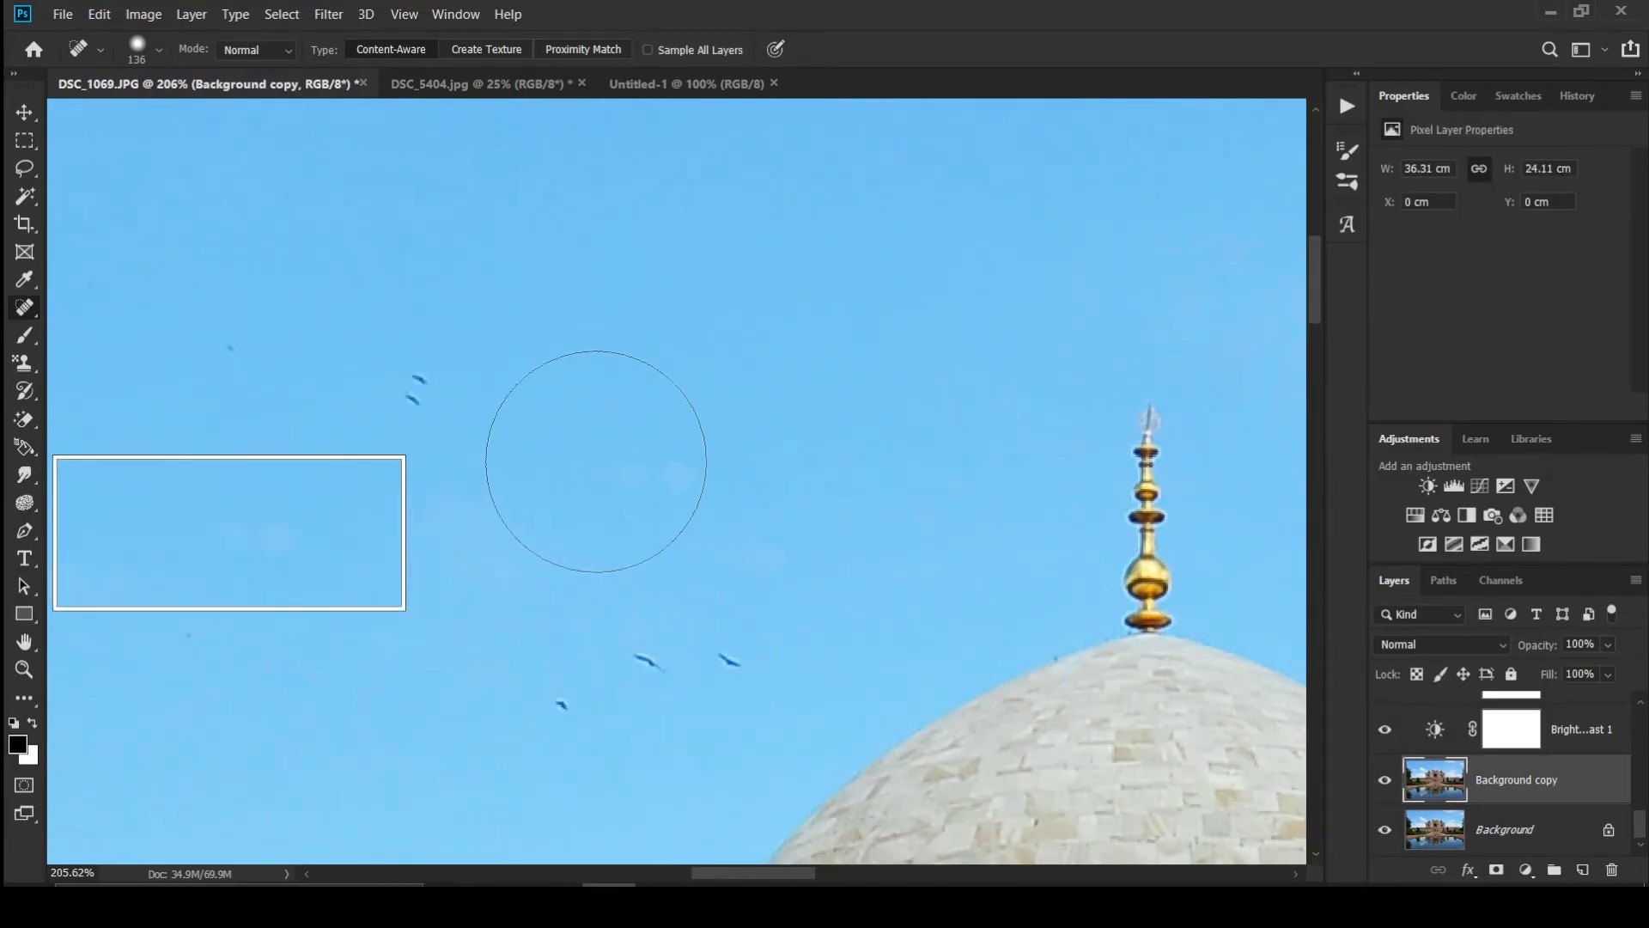
click(436, 401)
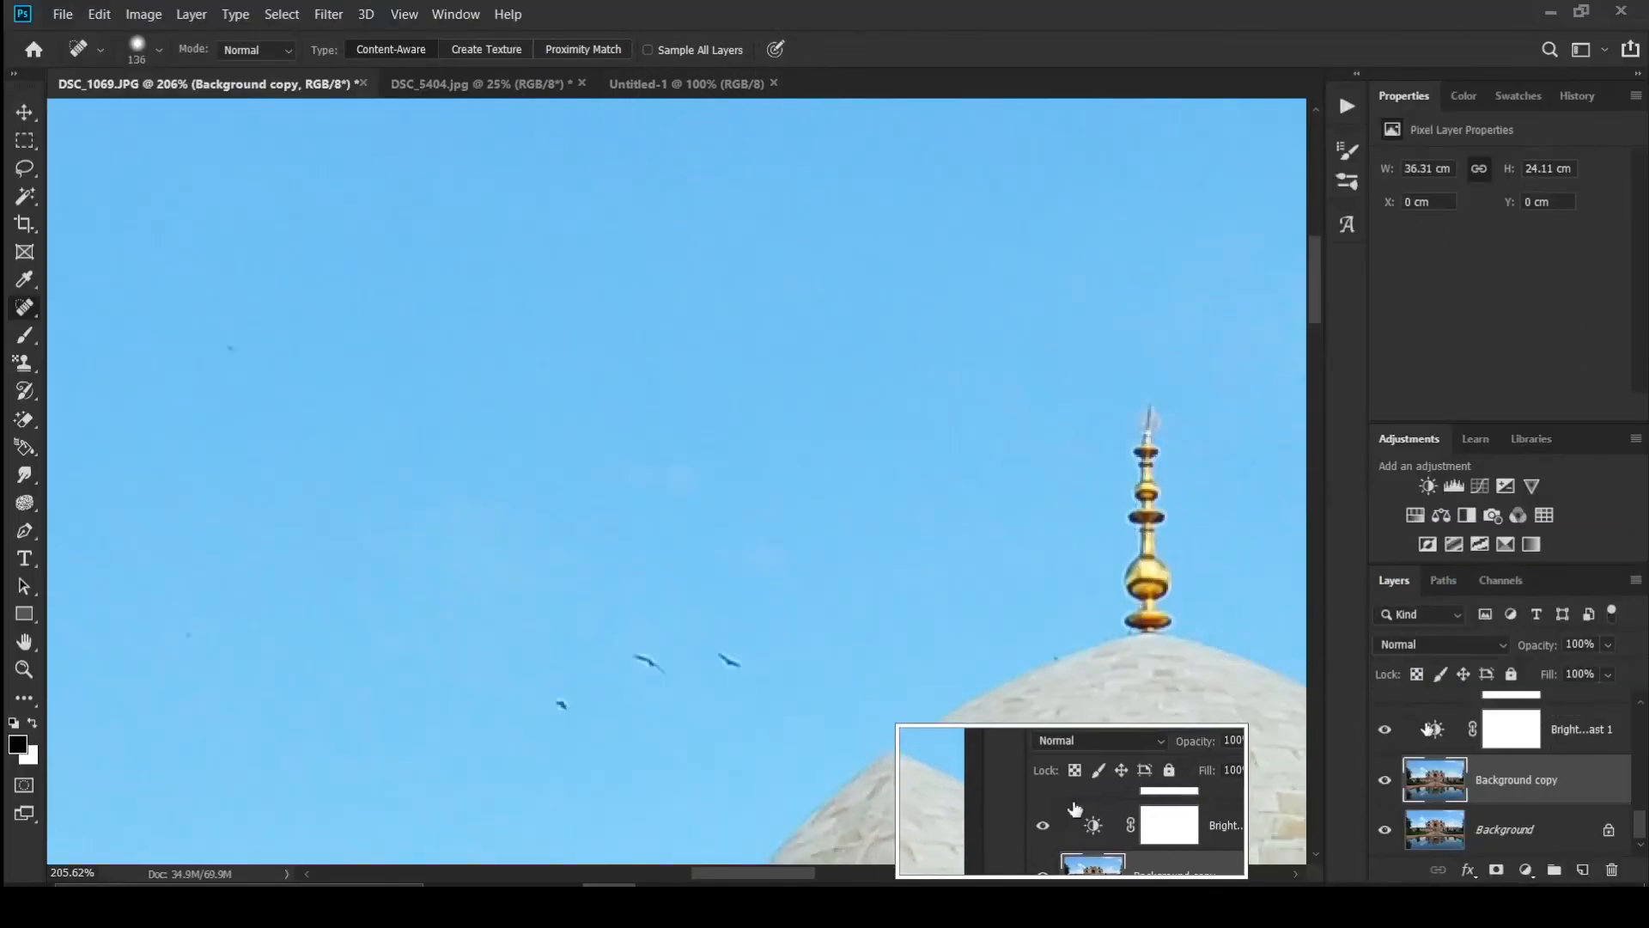
Step: Nudge the Background copy layer slightly right to X 0.01 cm and fit the whole photo in view
scroll(1430, 728, up, 3)
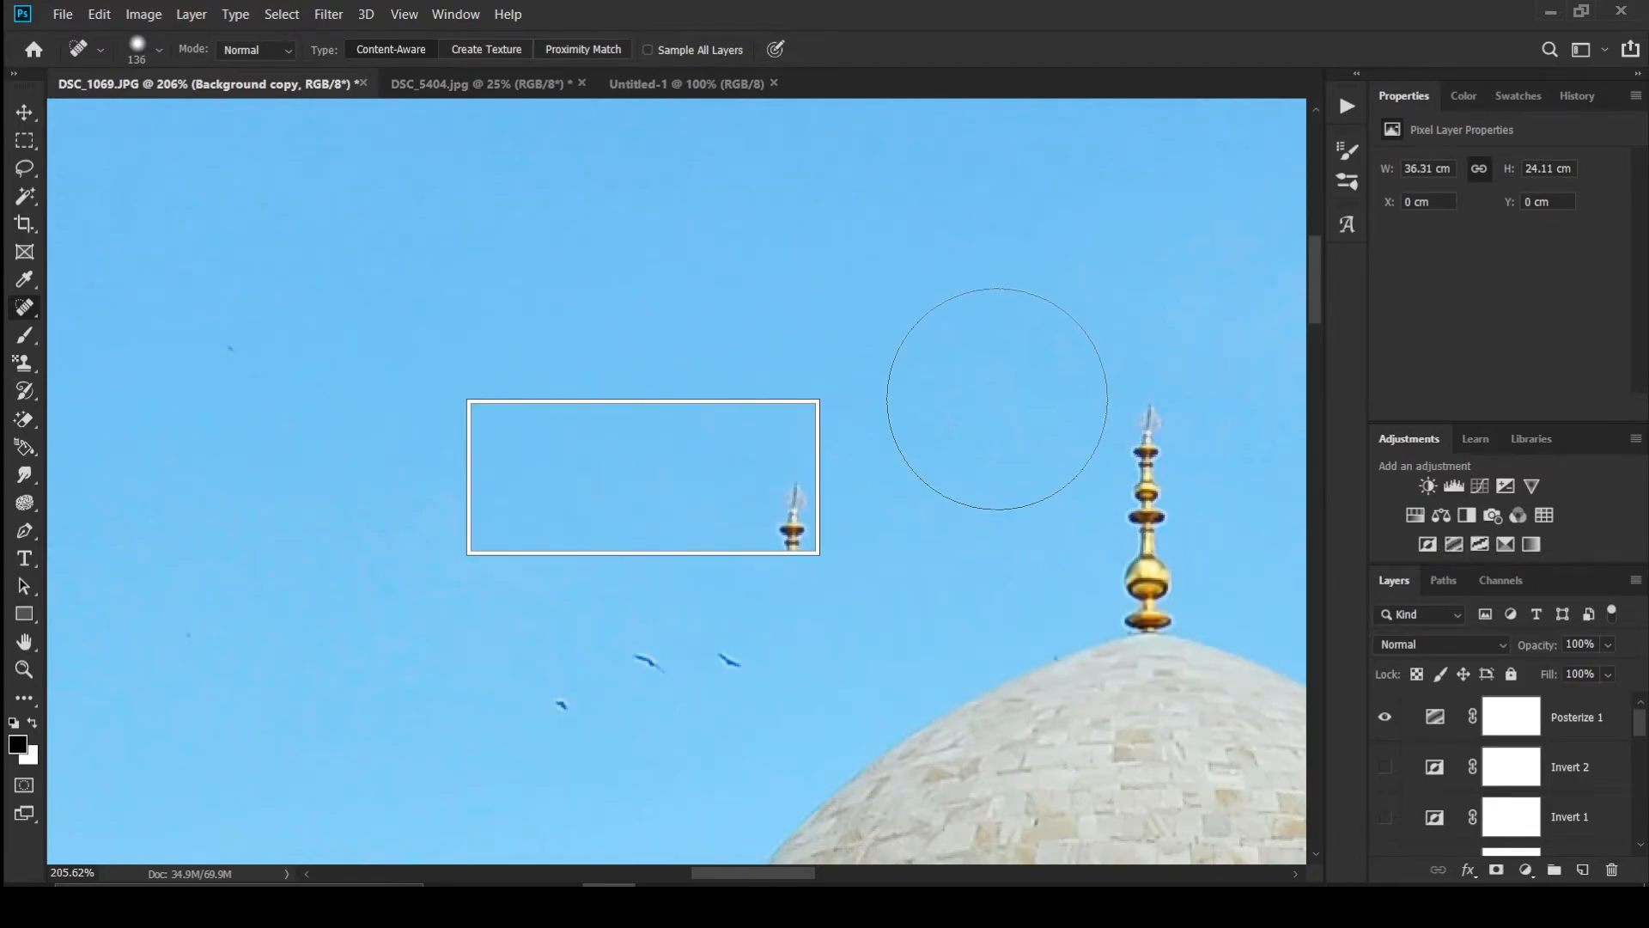
key(ctrl+Right)
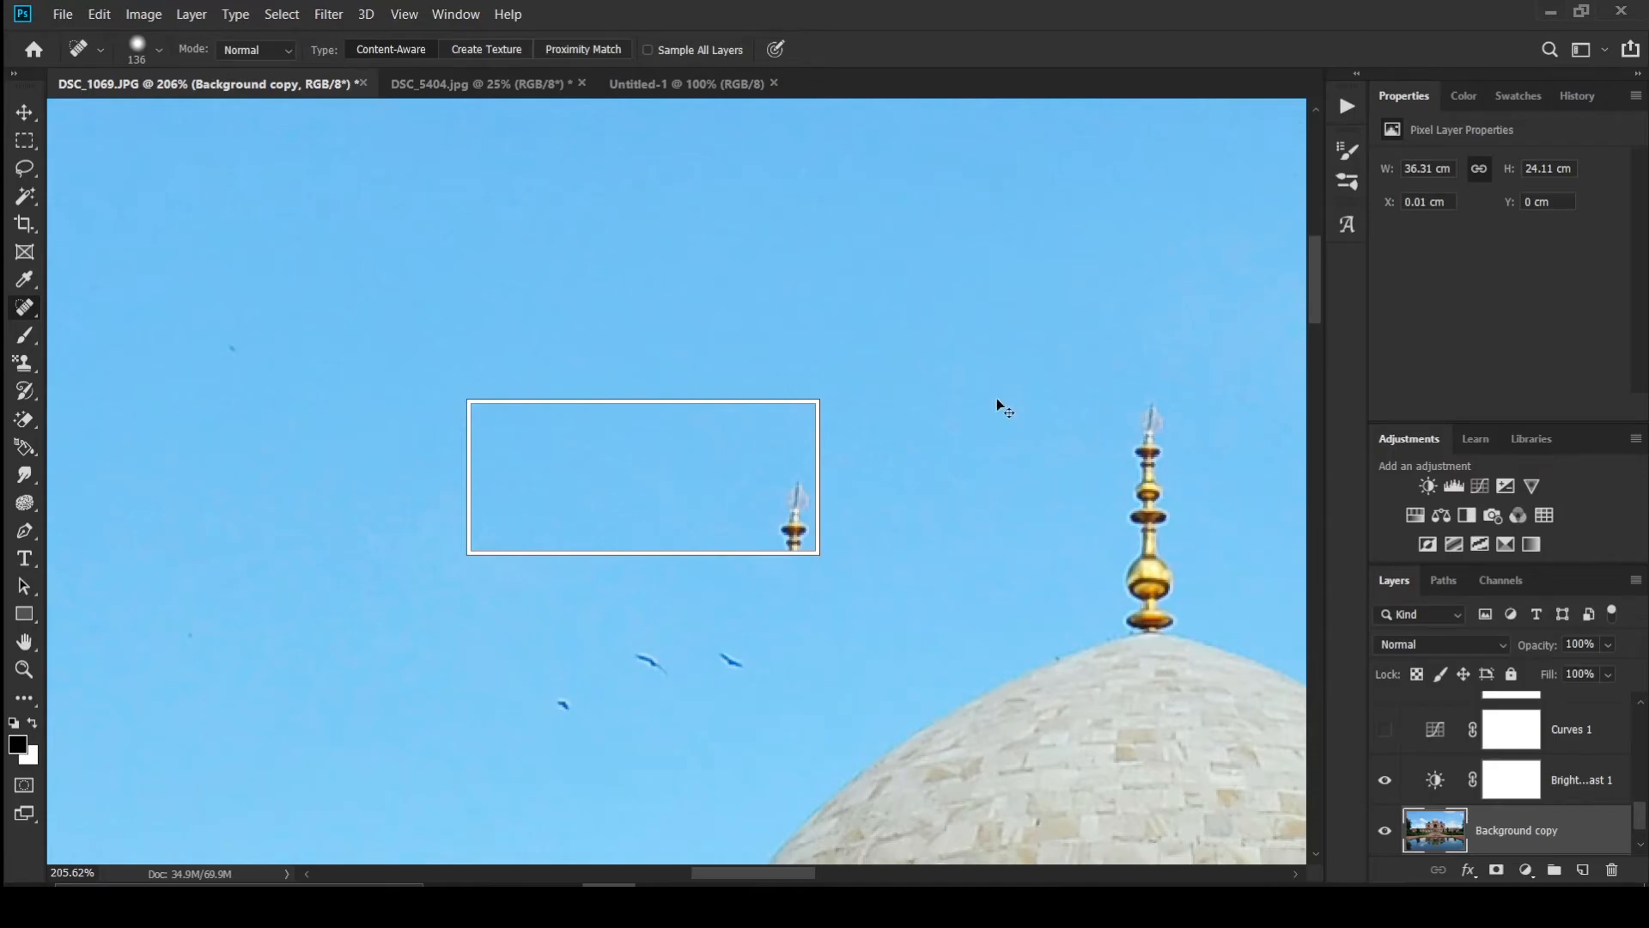
key(ctrl+0)
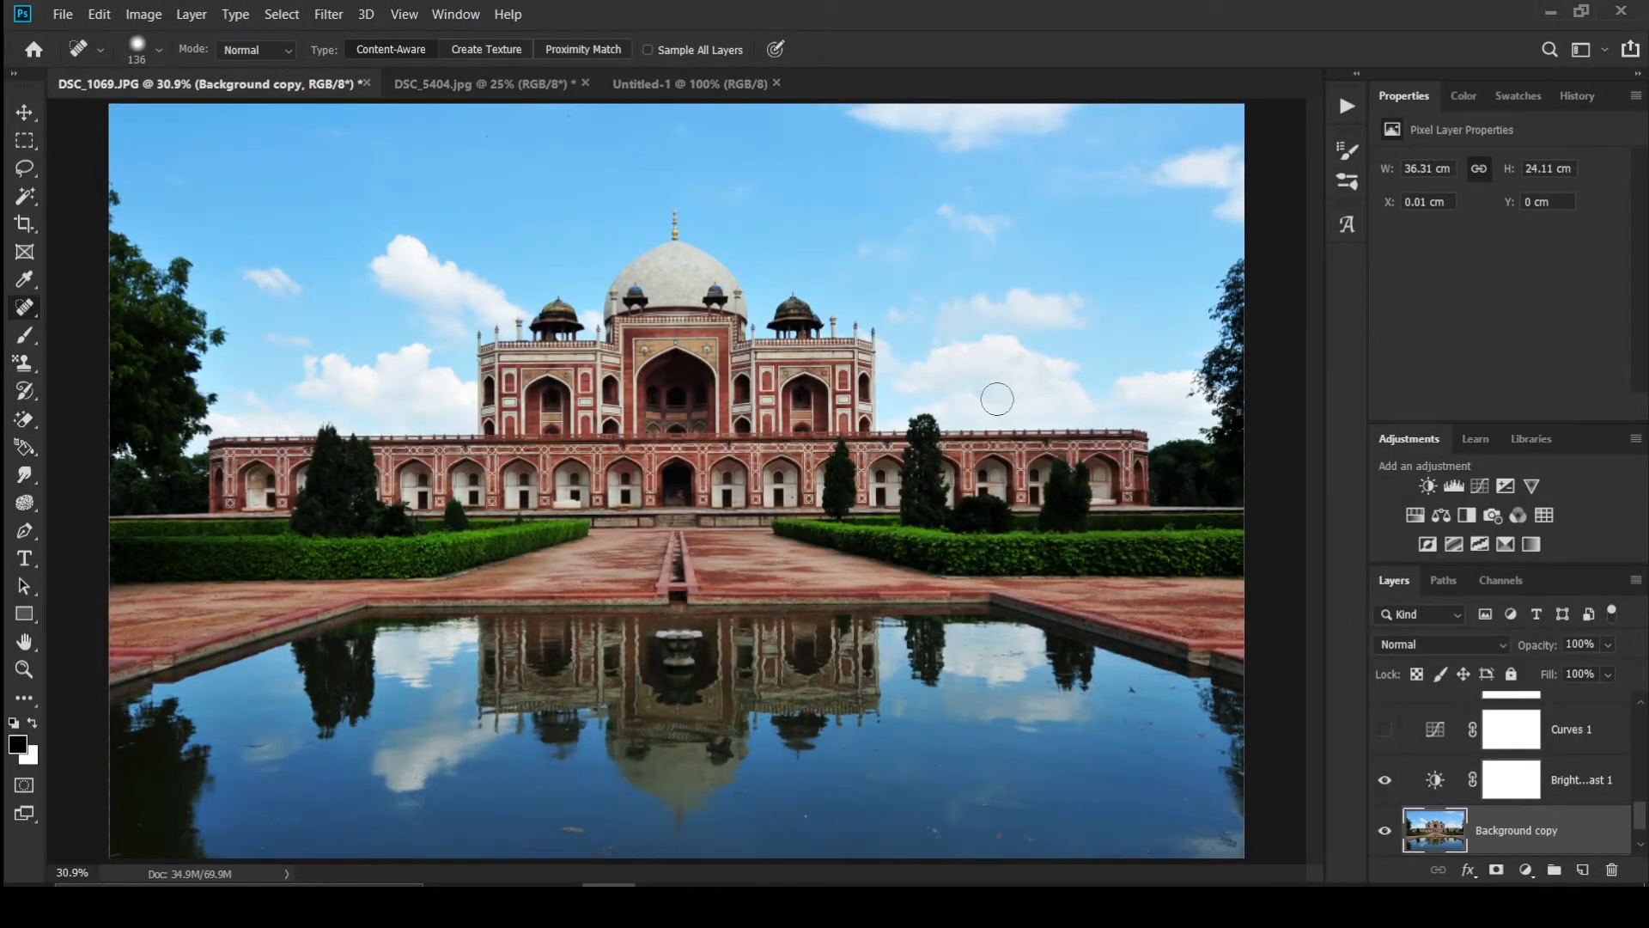
Step: In DSC_5404.jpg, duplicate the Background layer and add a Threshold adjustment layer above it with the threshold level at 115
click(521, 82)
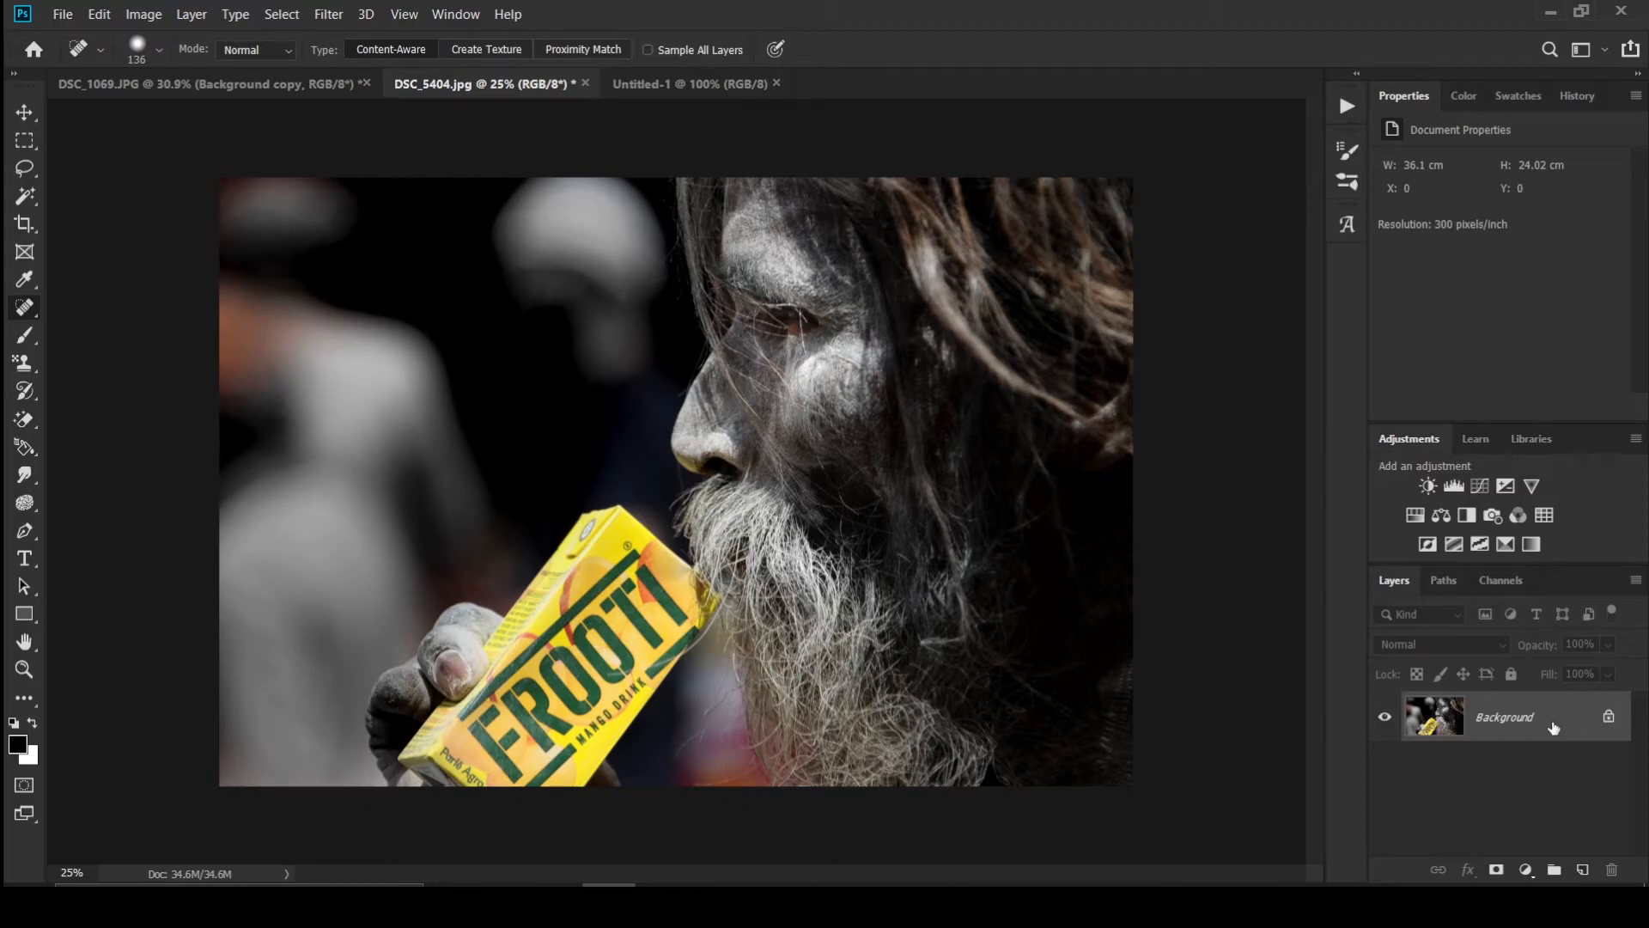
key(ctrl+j)
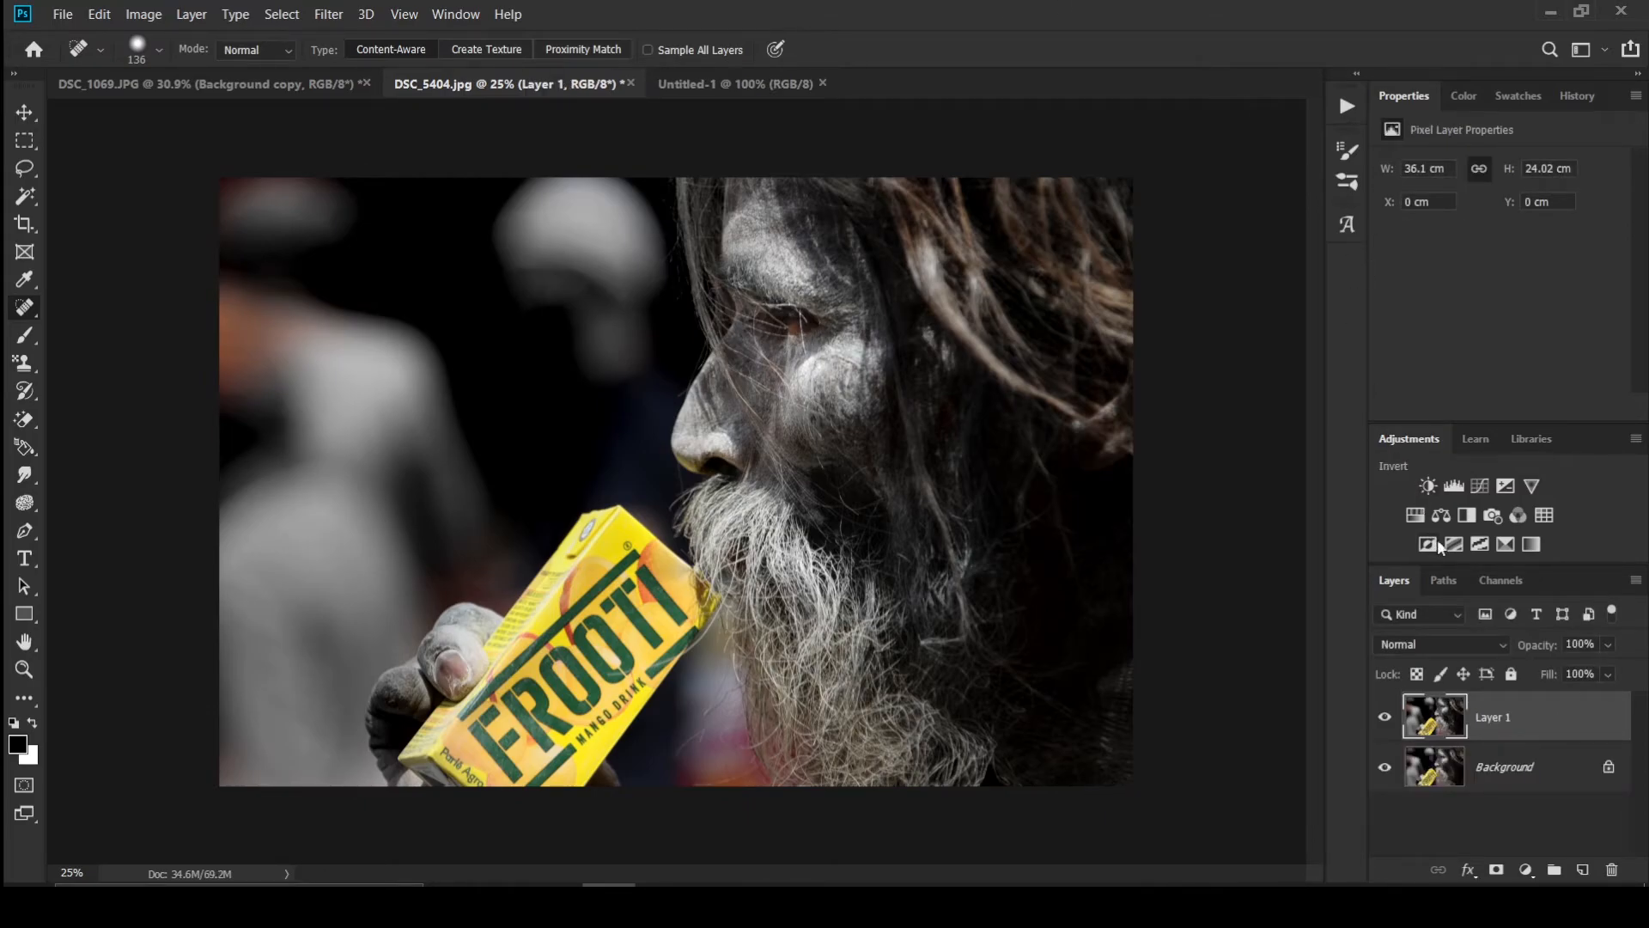
click(1479, 545)
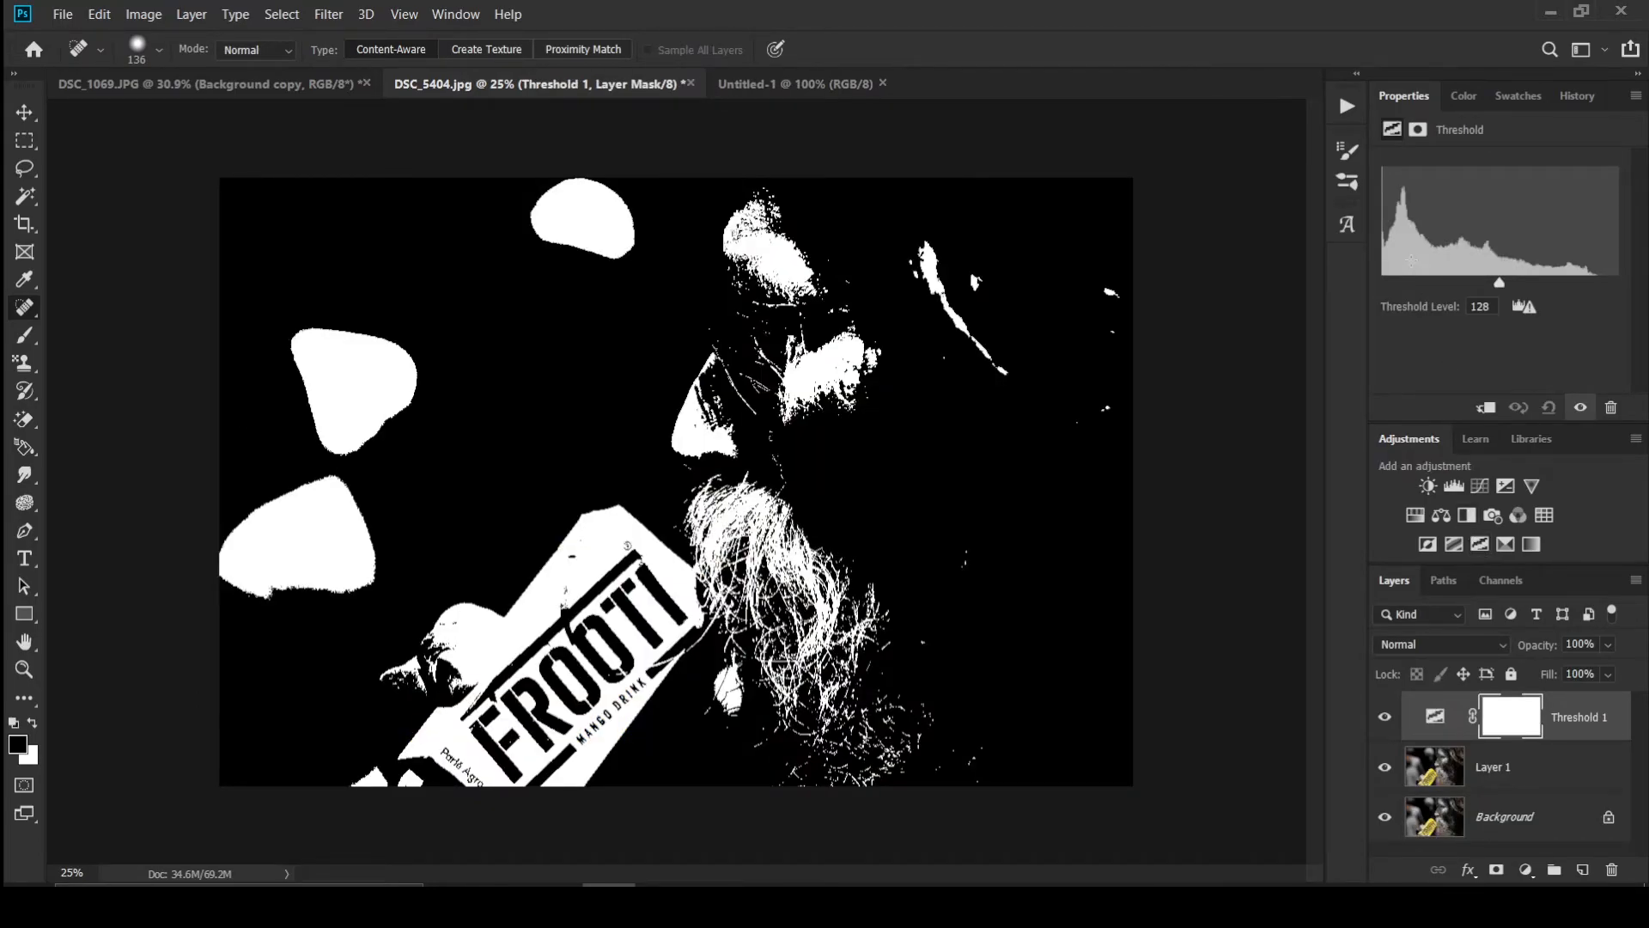
mouse_move(1499, 279)
mouse_down()
mouse_move(1387, 284)
mouse_move(1559, 302)
mouse_move(1488, 286)
mouse_up()
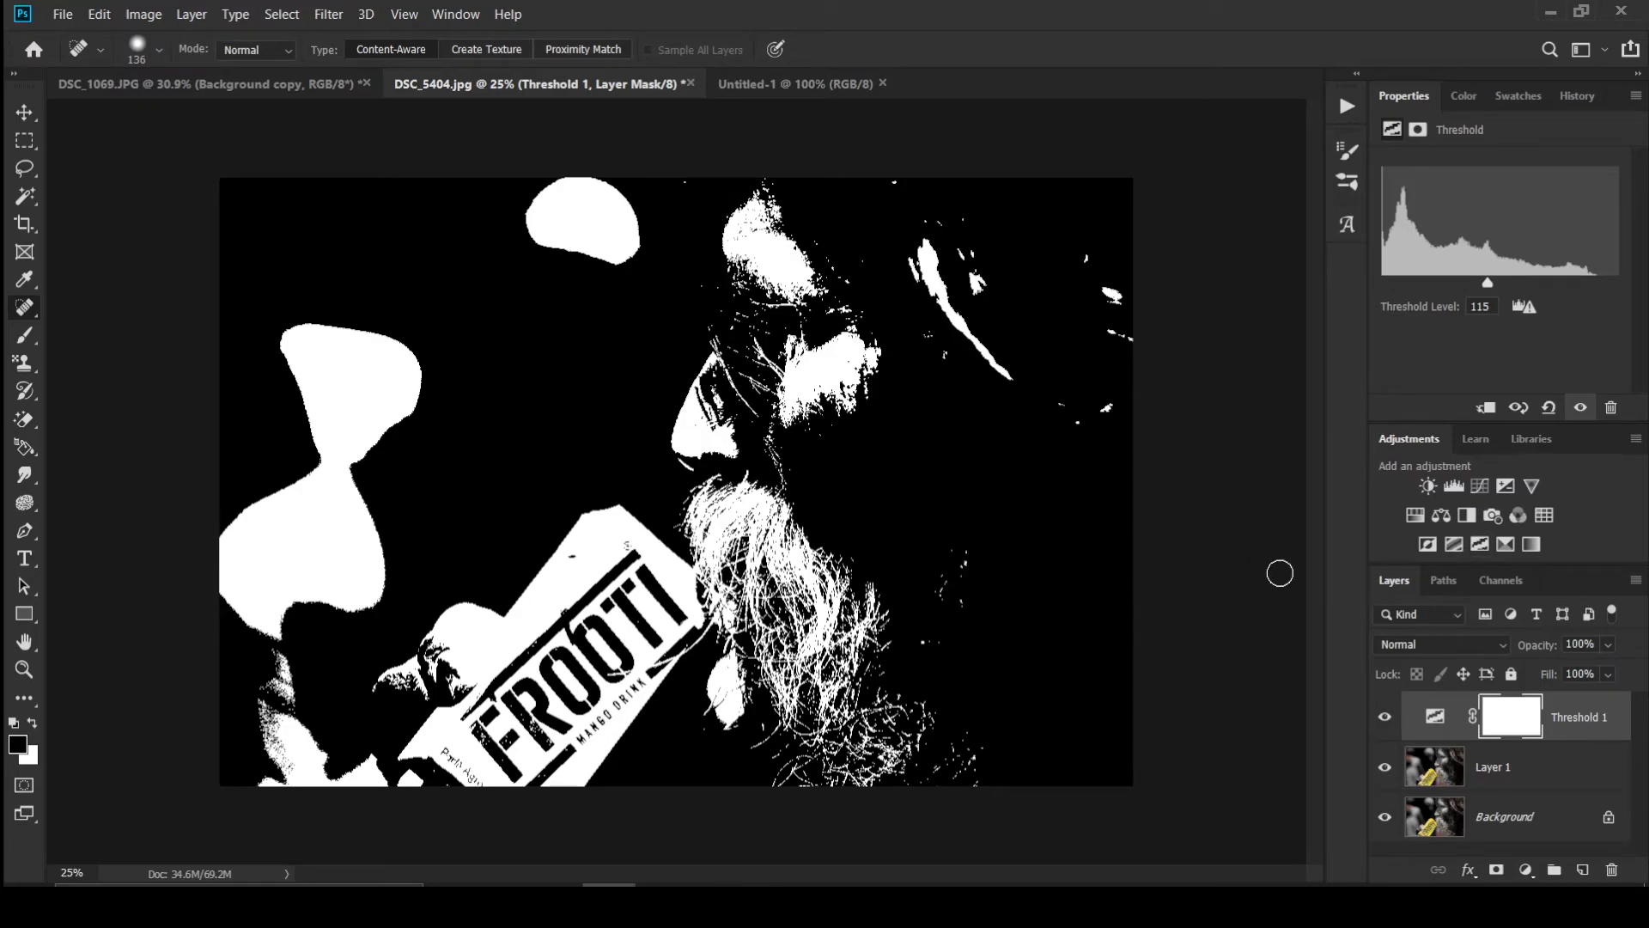
Step: Hide the Threshold layer and add a Selective Color layer with Yellows at cyan -6, magenta +64, yellow +37 and black +30
click(1386, 729)
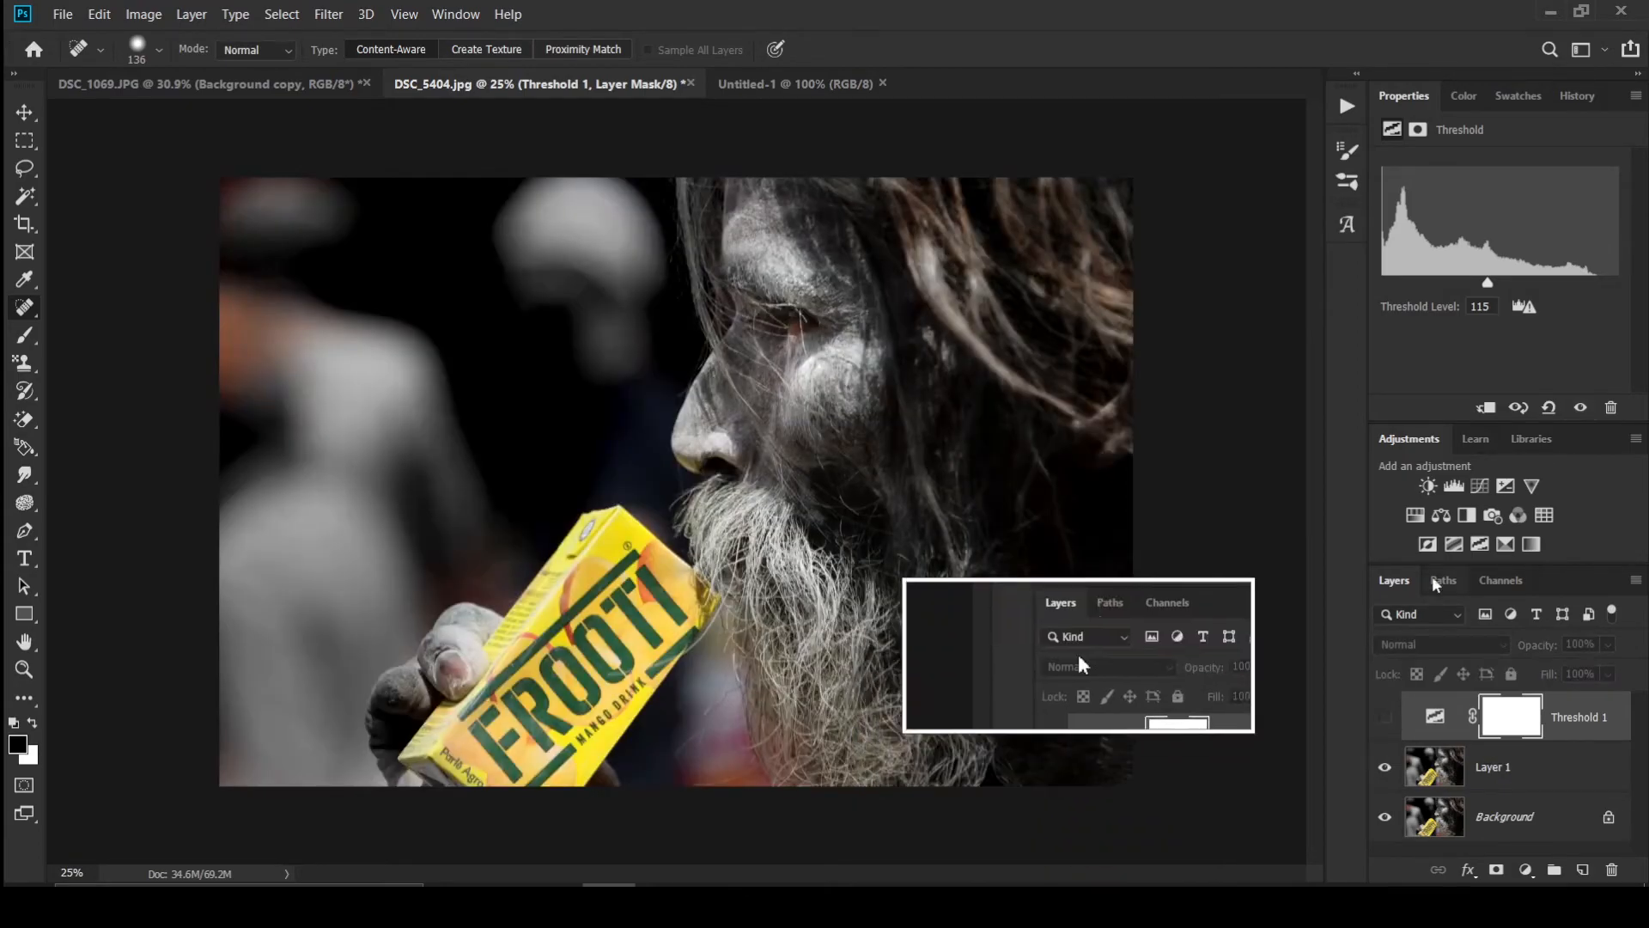
click(1506, 543)
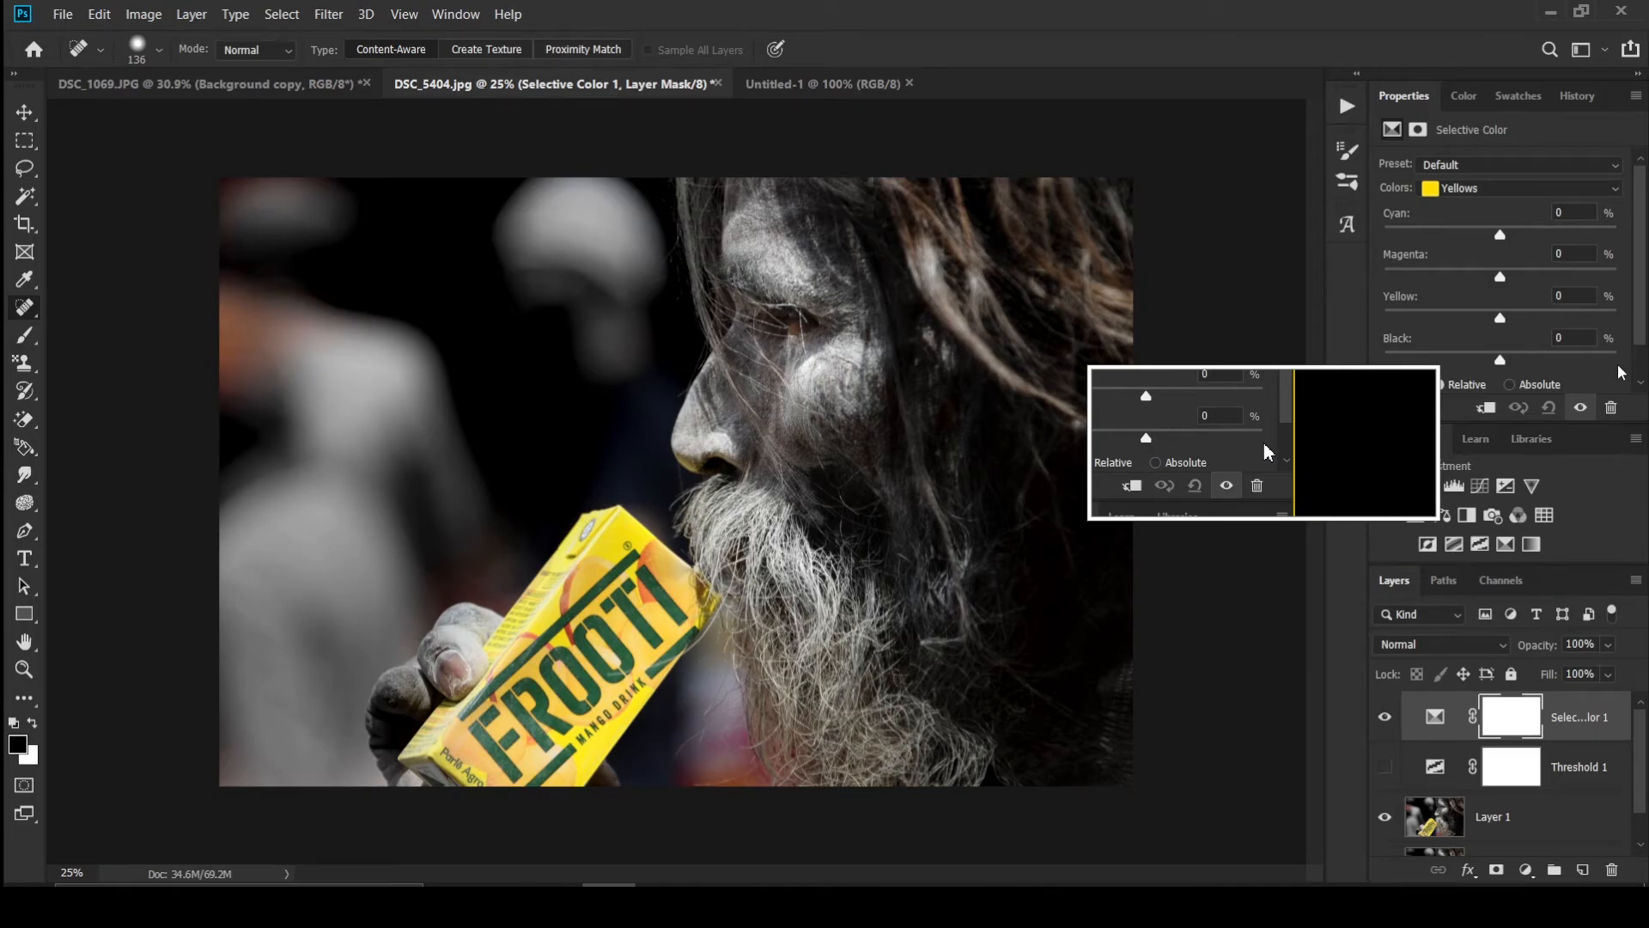
click(1587, 196)
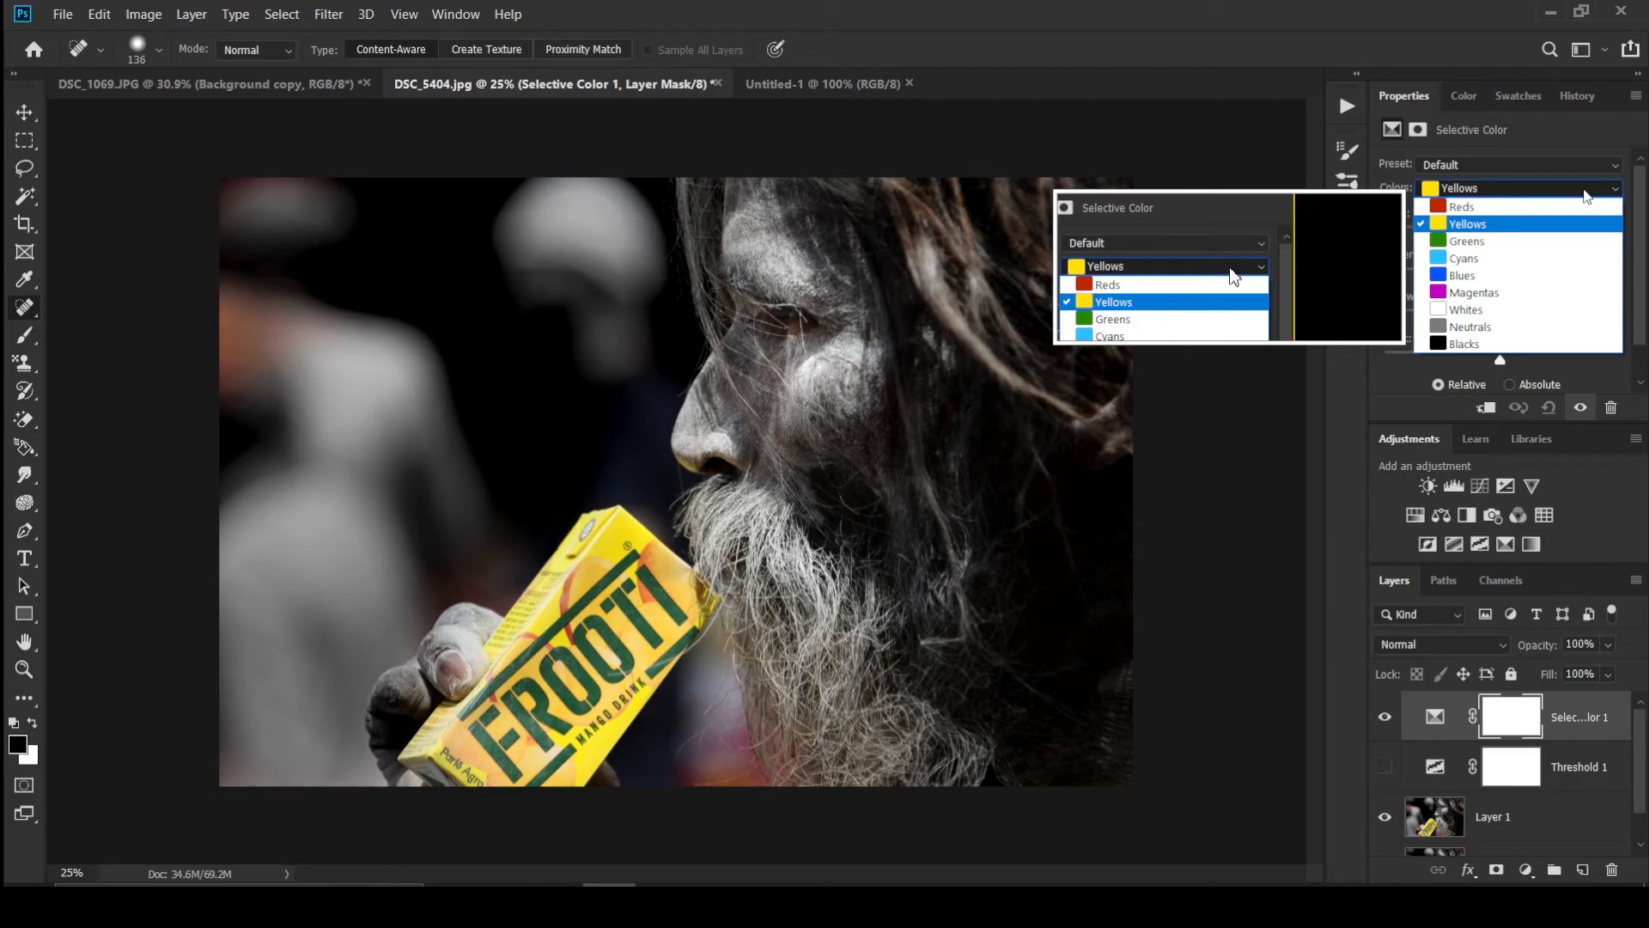
click(1500, 230)
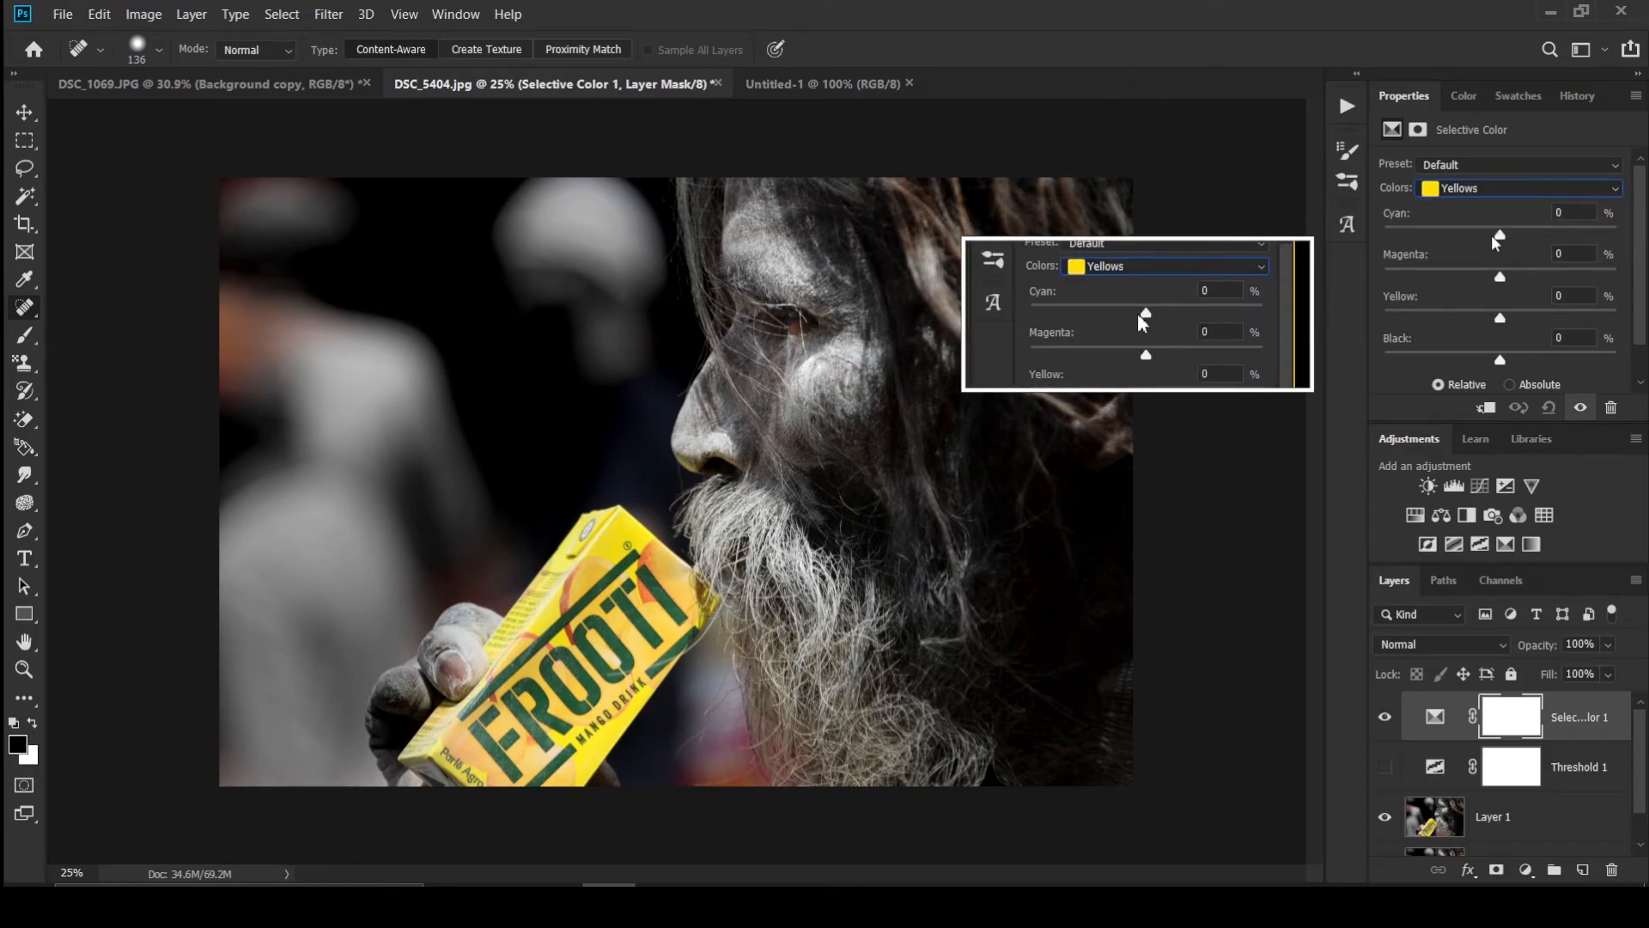
mouse_move(1508, 234)
mouse_down()
mouse_move(1544, 241)
mouse_move(1451, 228)
mouse_move(1592, 230)
mouse_move(1495, 232)
mouse_up()
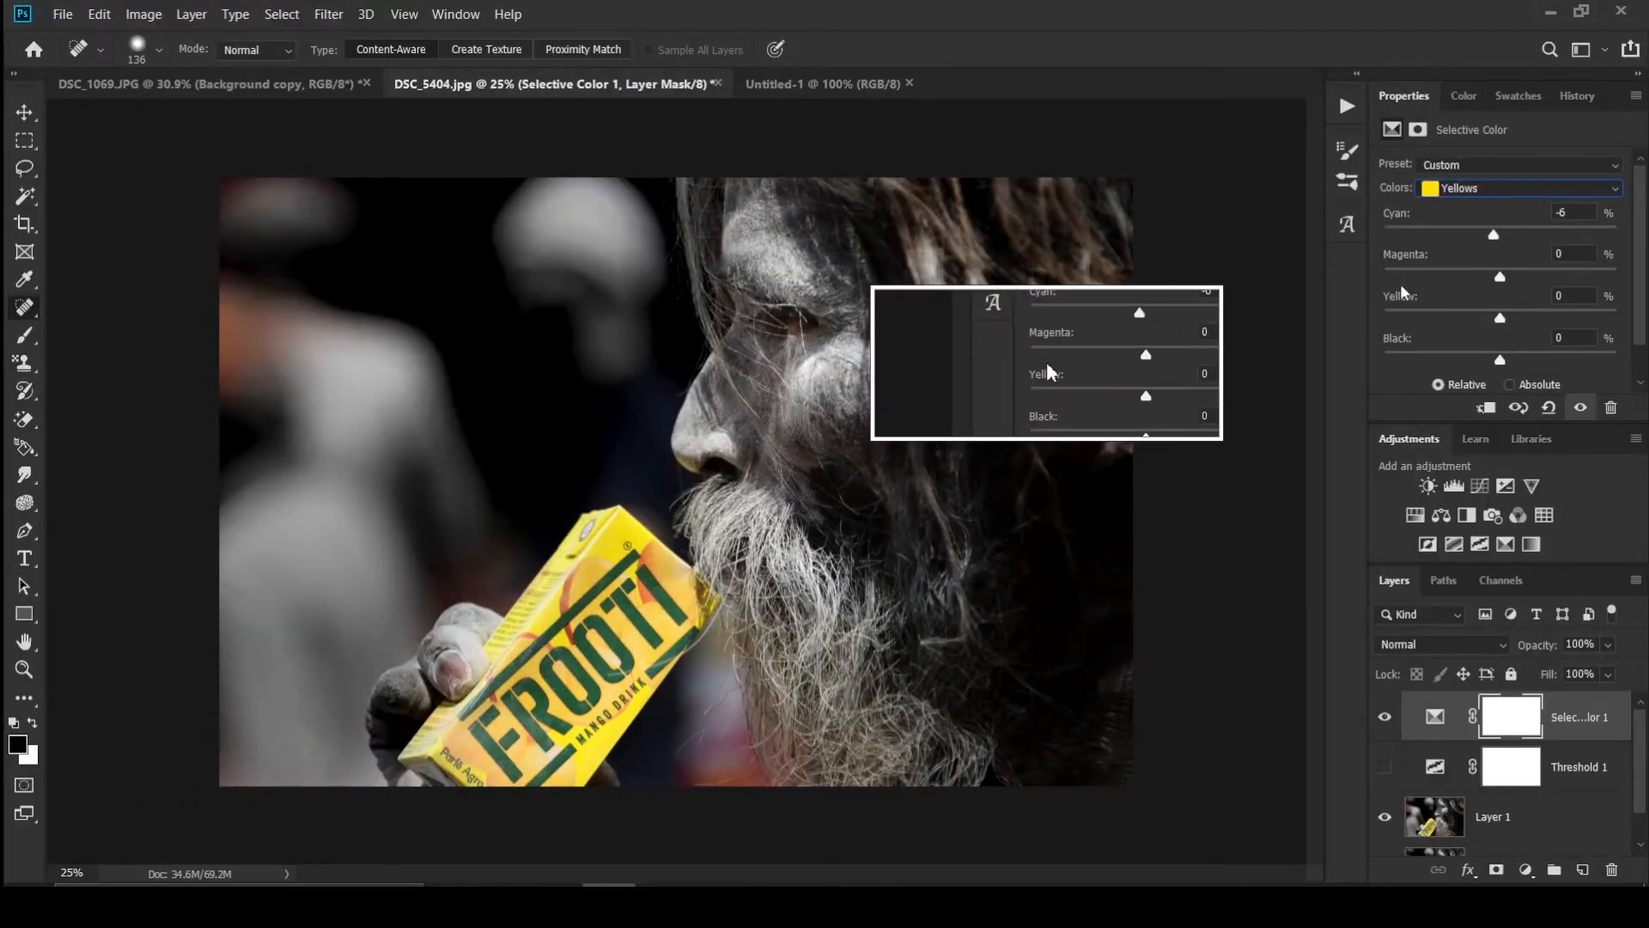
drag(1500, 277, 1535, 343)
scroll(1544, 321, down, 1)
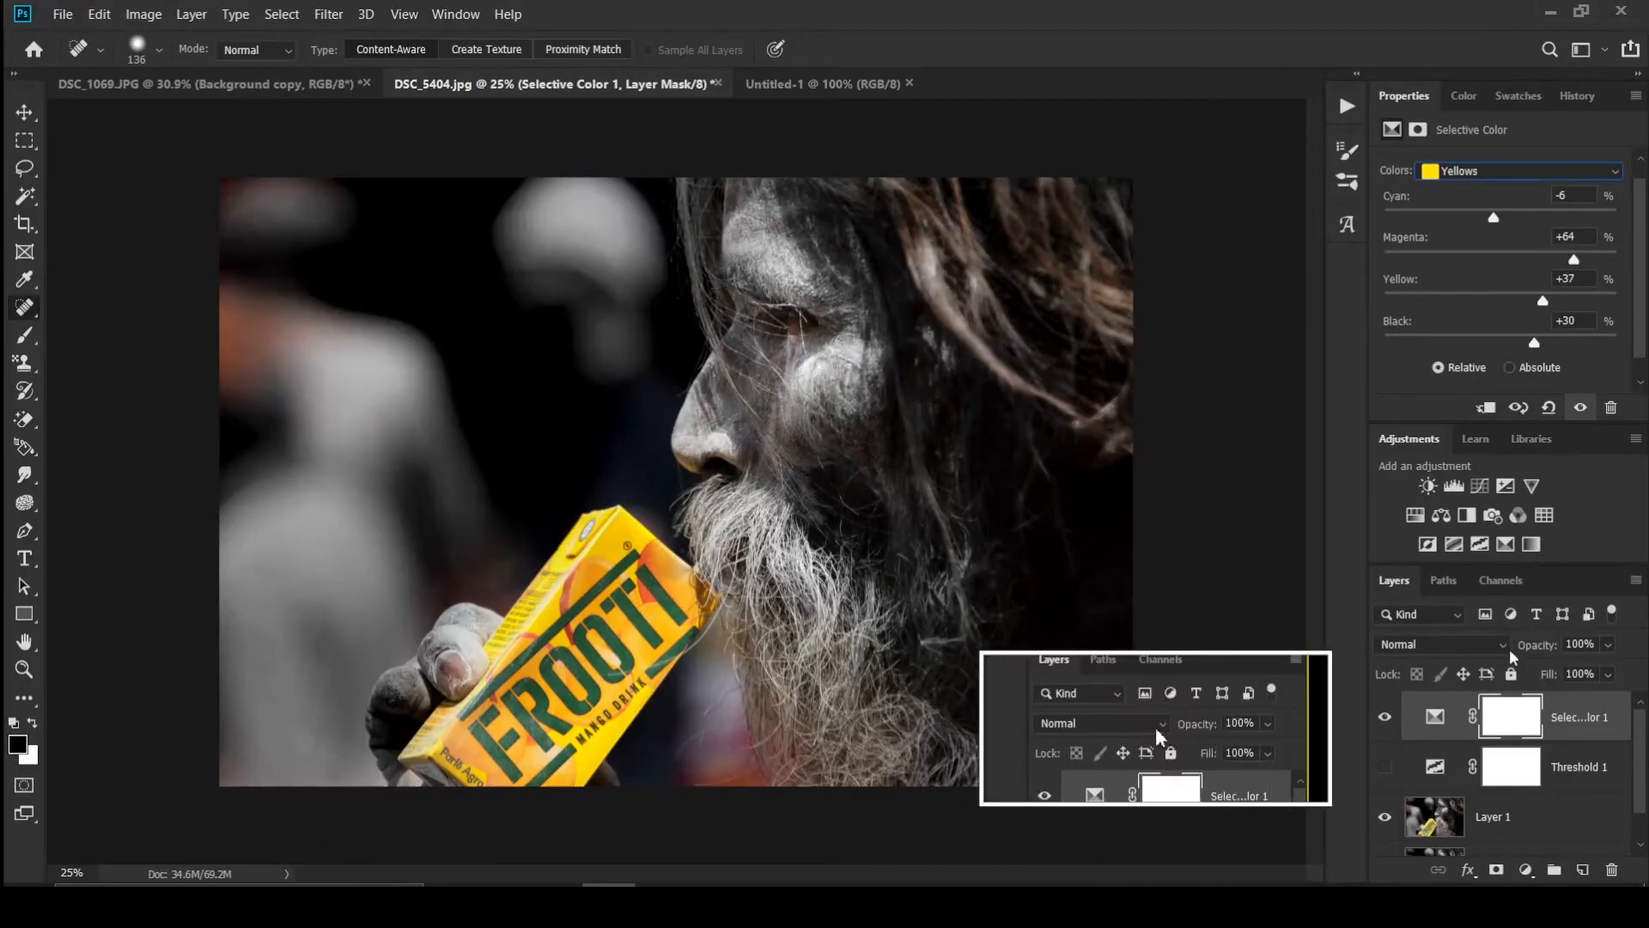
Step: Toggle the Selective Color layer's visibility to compare the yellow carton before and after, leaving the layer visible
click(1386, 717)
click(1389, 718)
click(1386, 717)
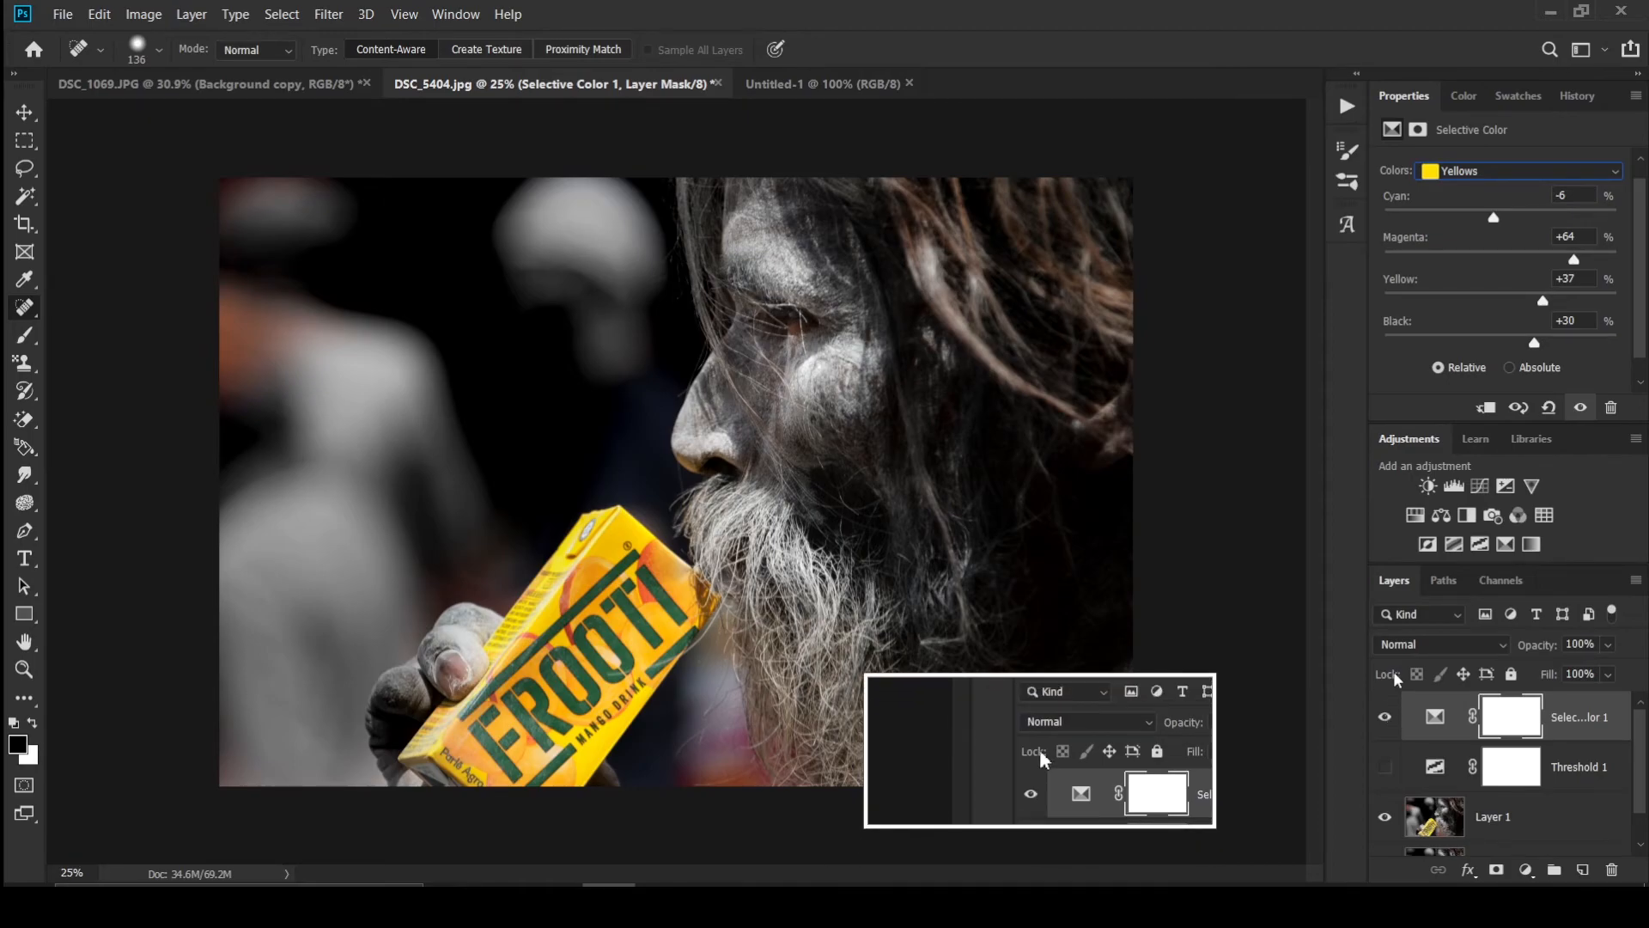
Step: Add a Gradient Map adjustment layer and hide the Selective Color layer beneath it
click(1527, 553)
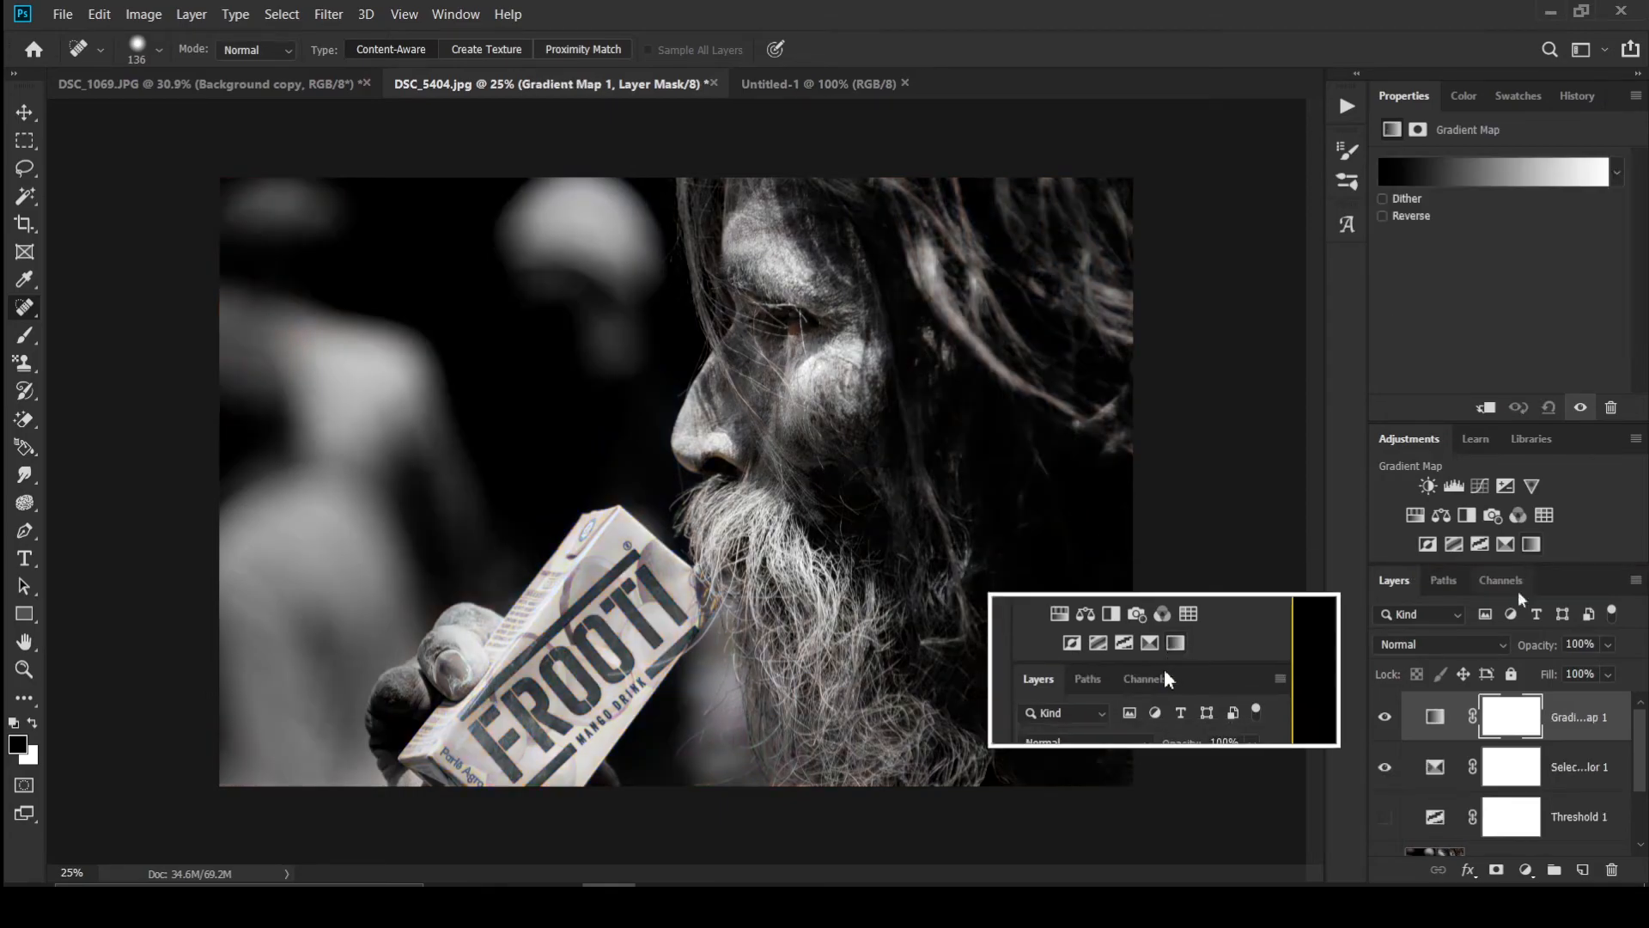
click(1388, 761)
scroll(1394, 752, down, 2)
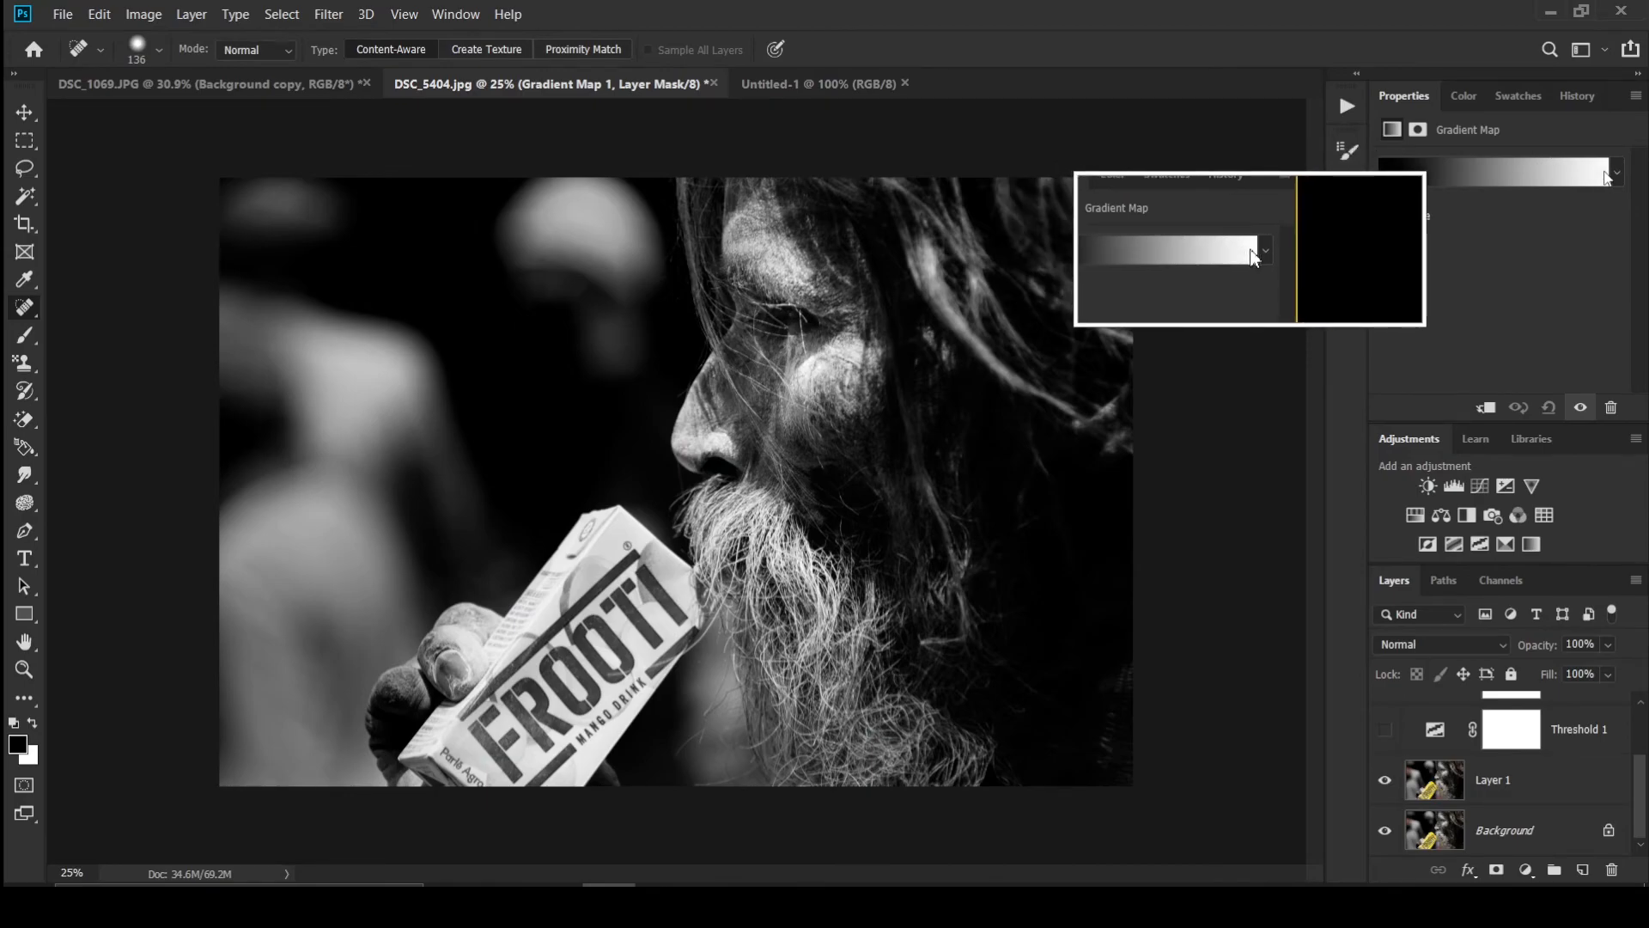
Step: Look over the Gradient Map presets and the list of available fill and adjustment layer types
click(1617, 172)
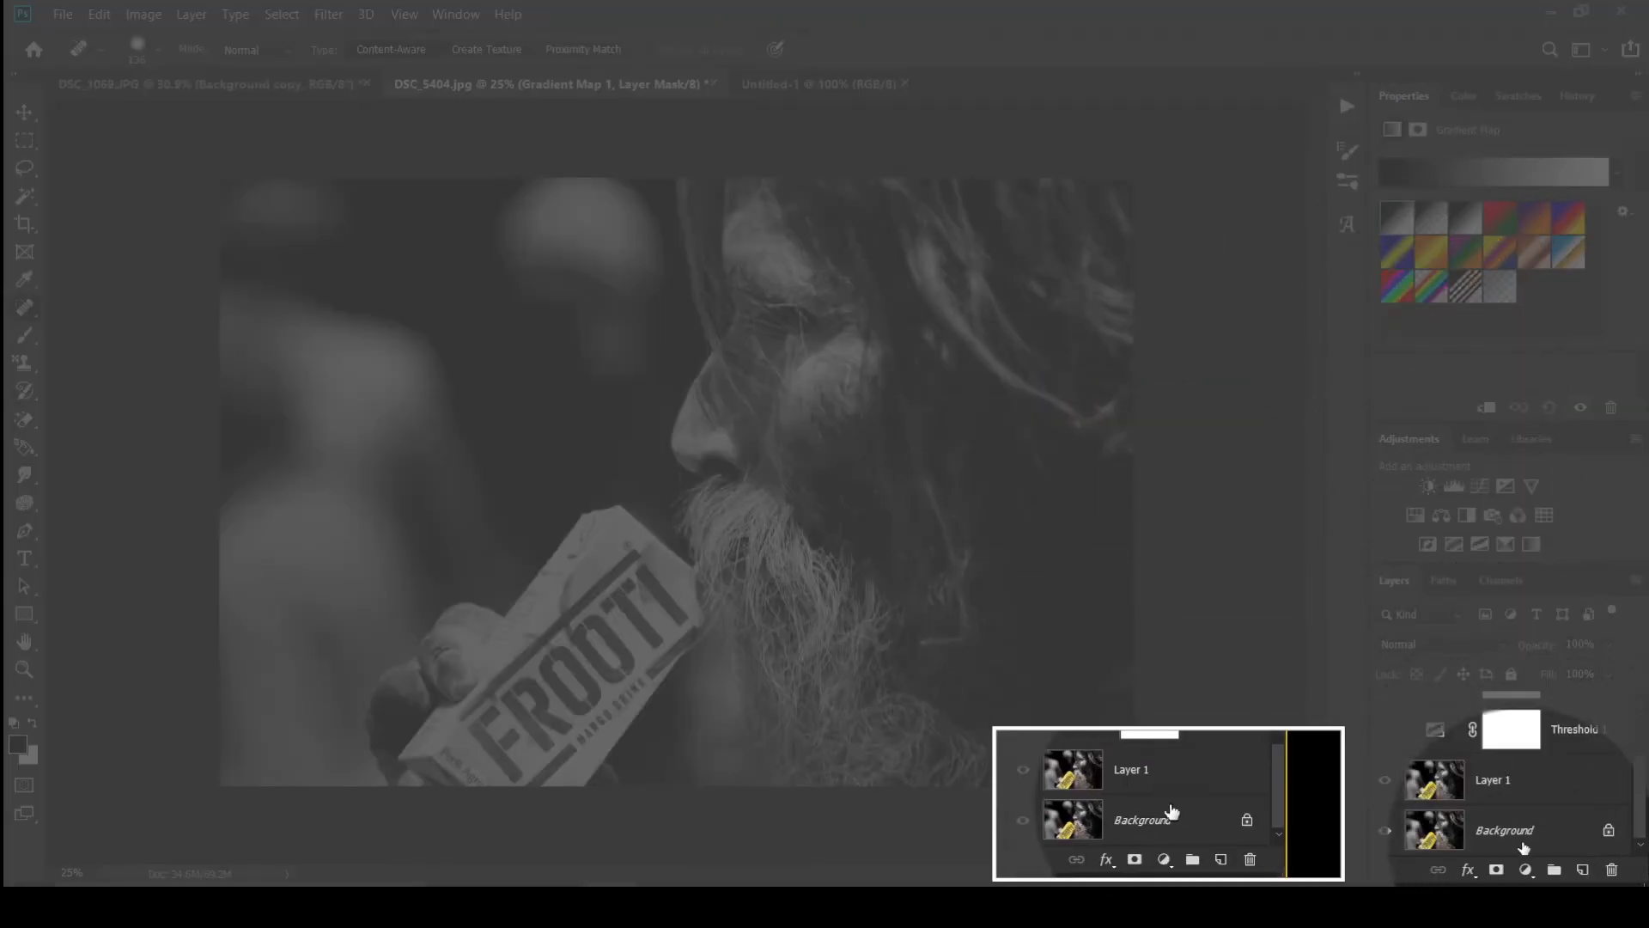
click(1526, 869)
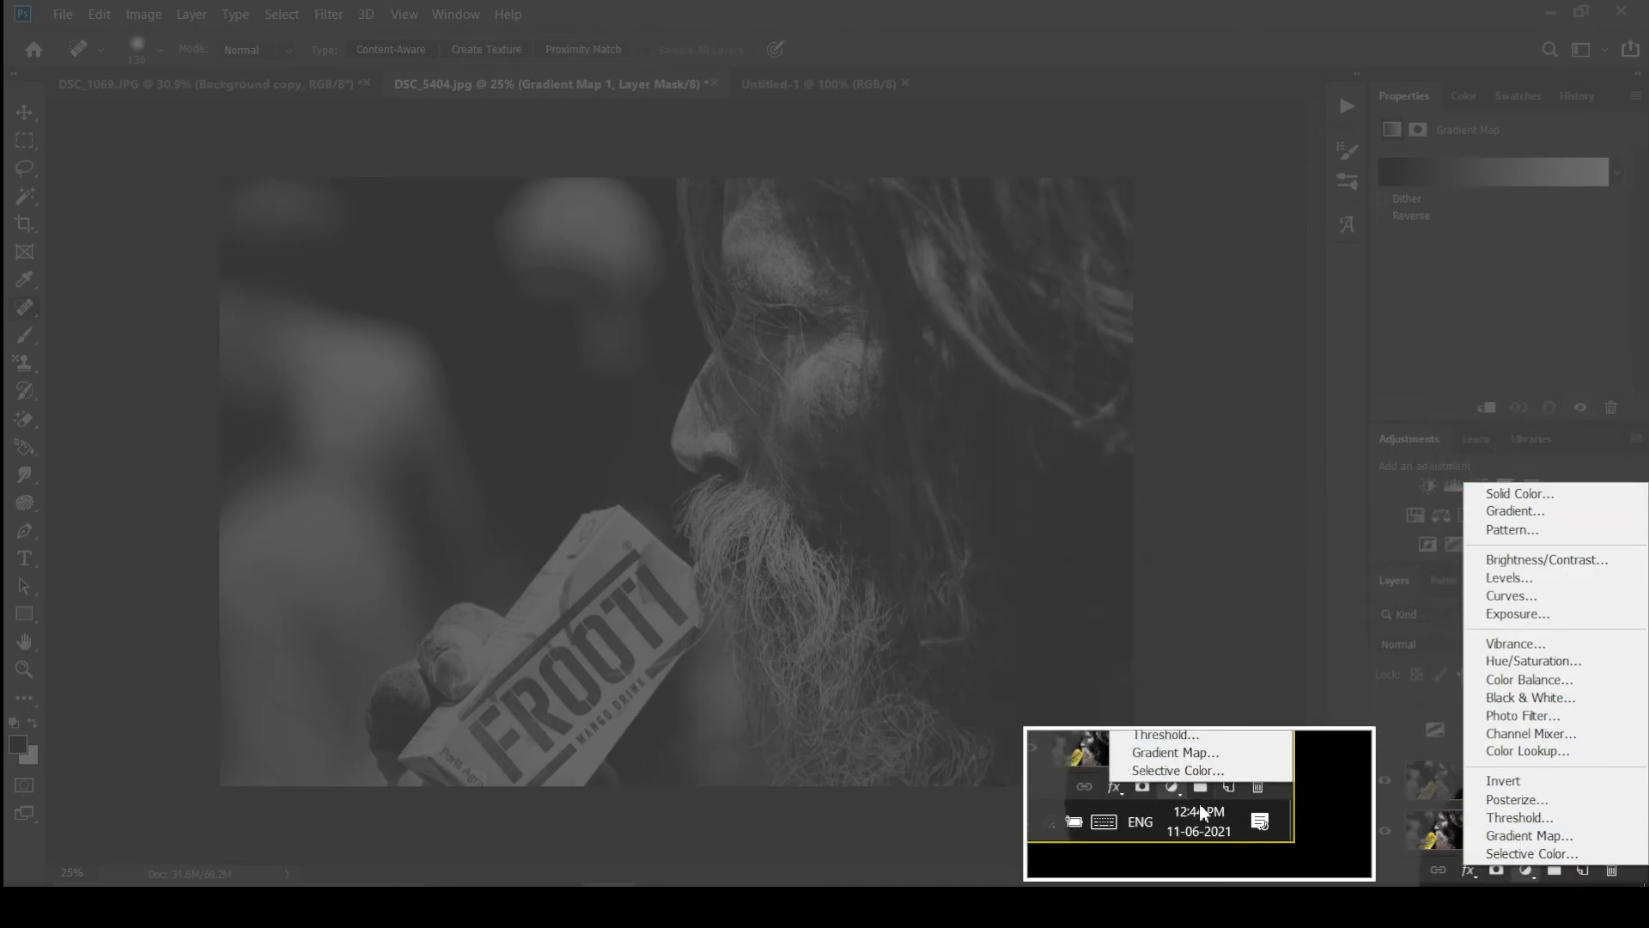
click(1536, 870)
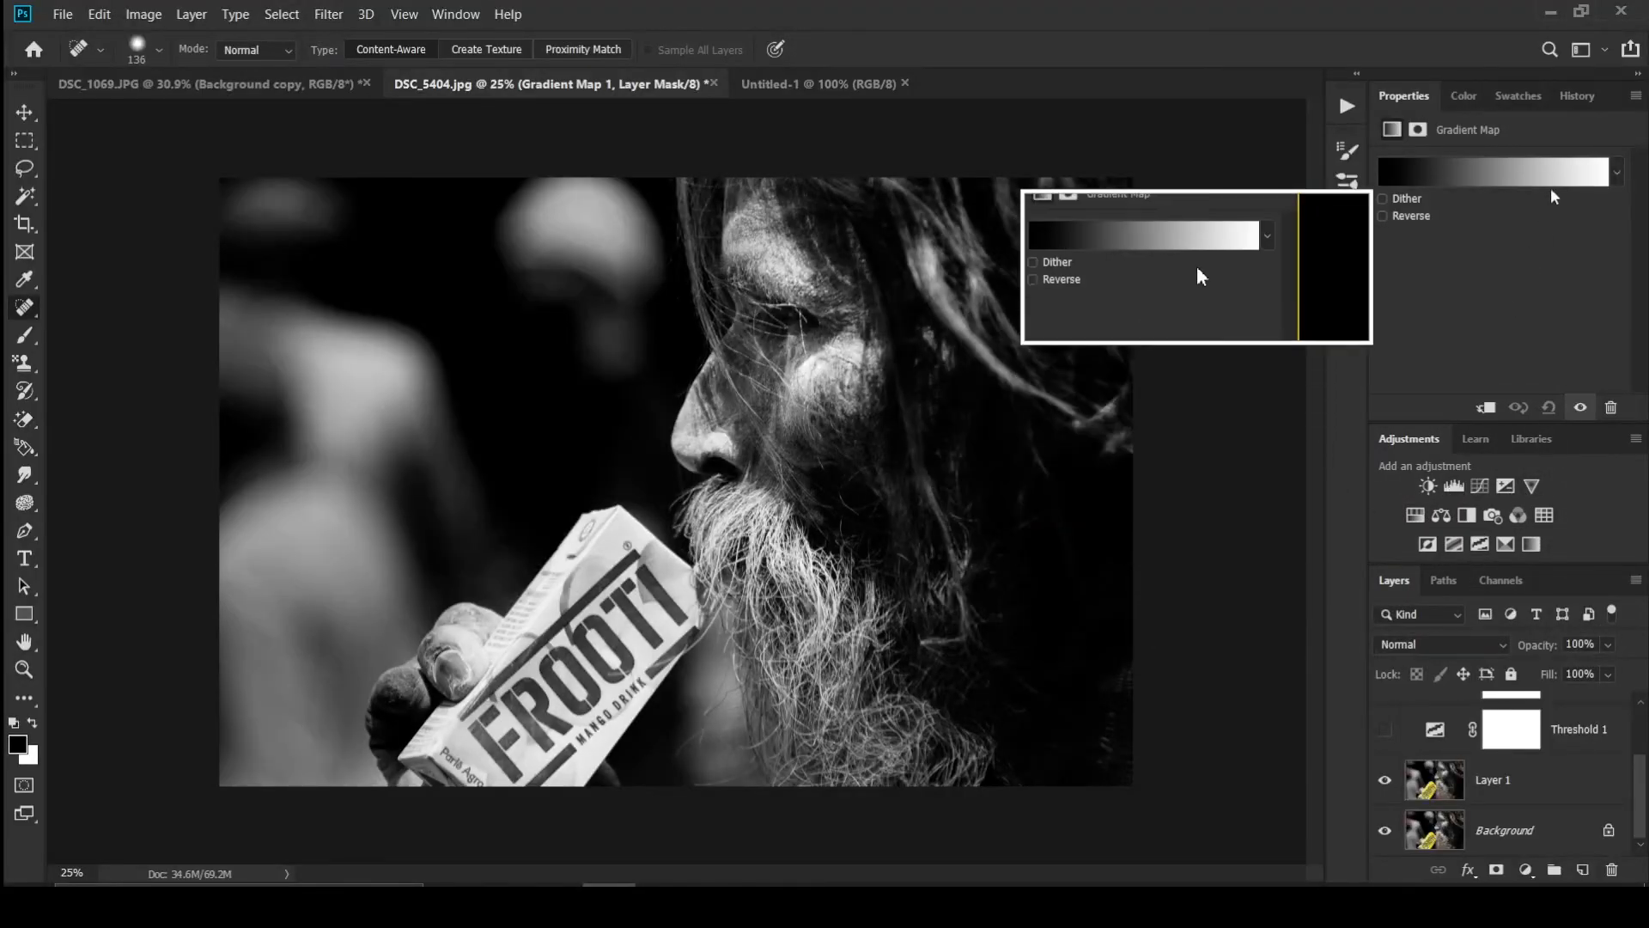
Step: Try the Red, Green and the Blue, Yellow, Blue gradients on the Gradient Map layer, and return it to the black-to-white preset
click(1613, 174)
click(1500, 217)
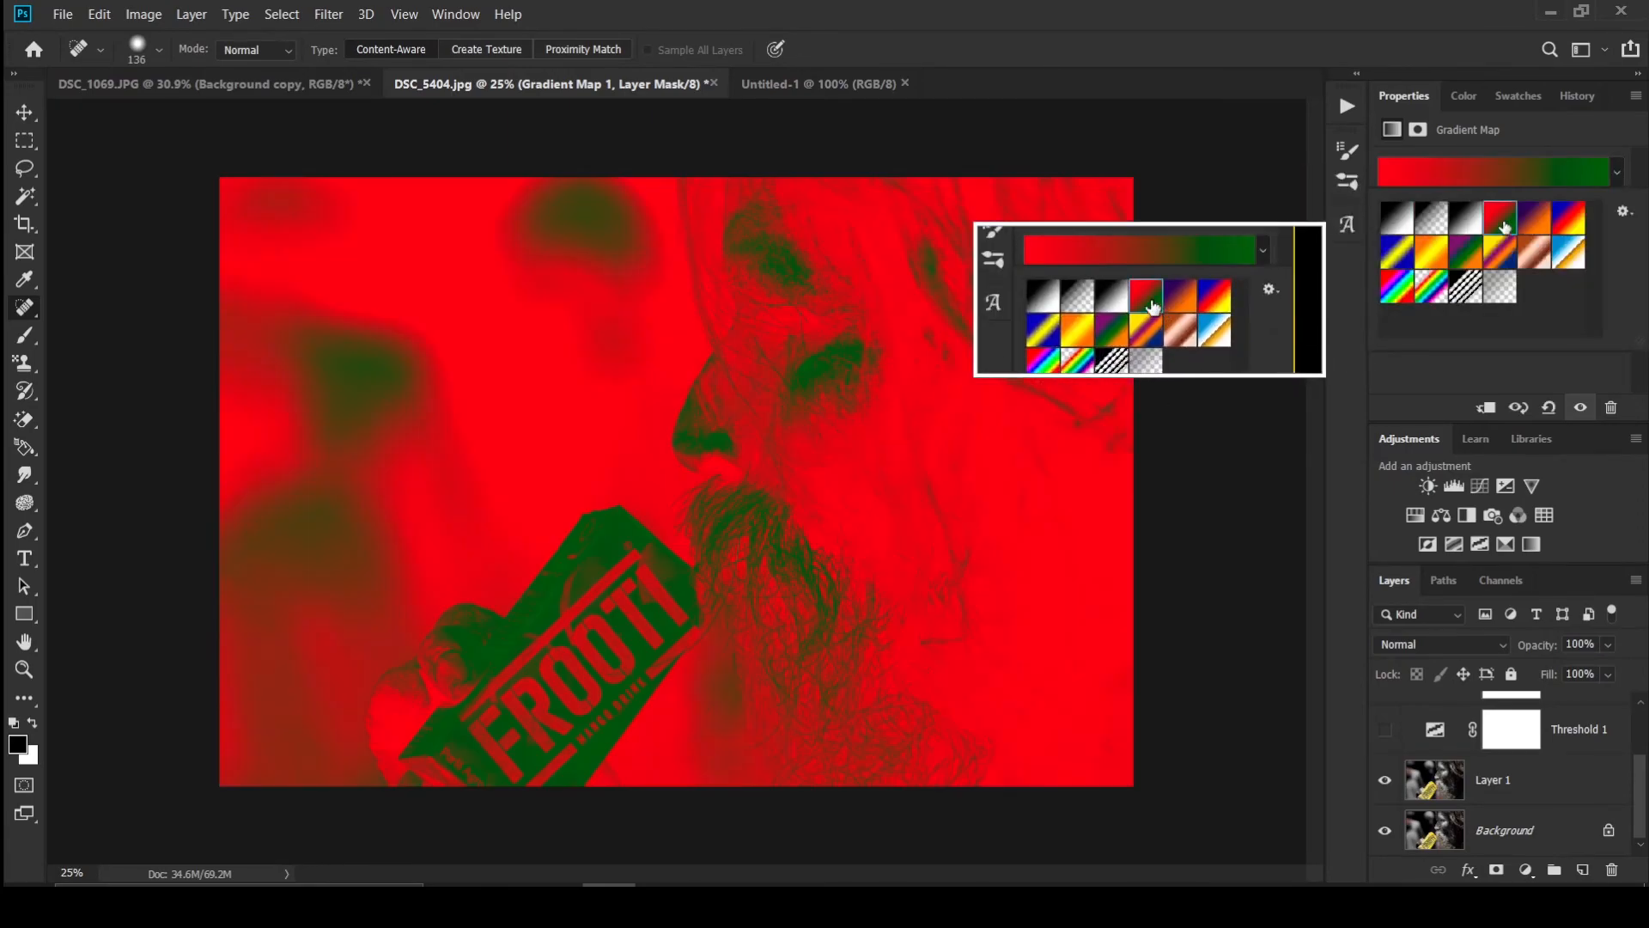
click(1574, 181)
click(1601, 176)
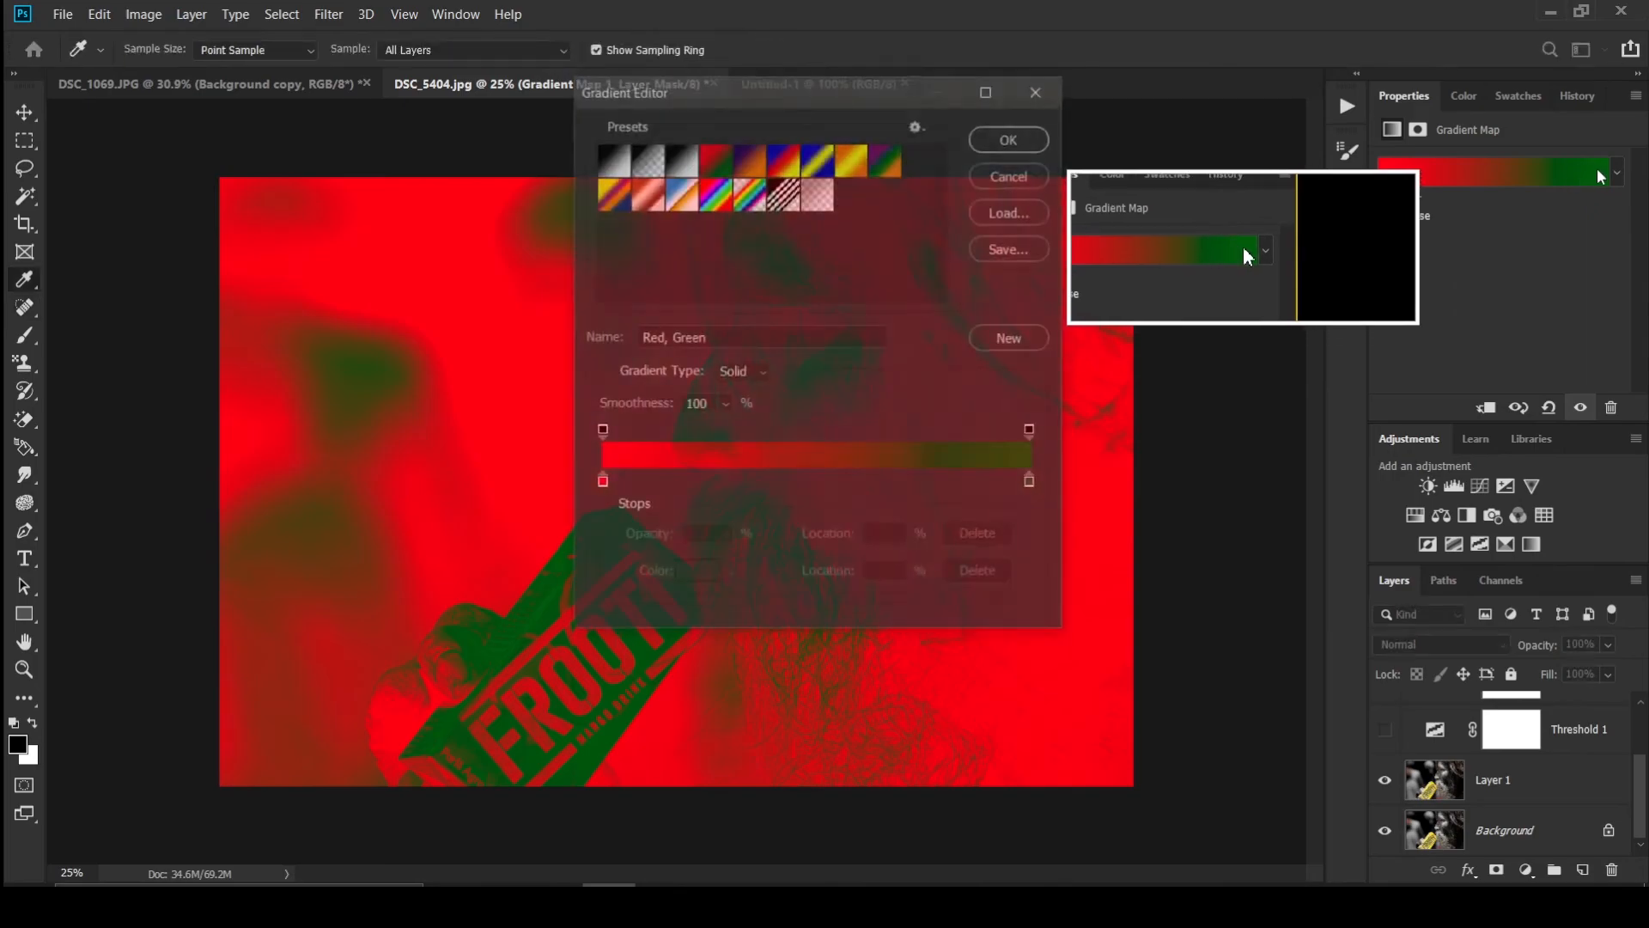
click(811, 152)
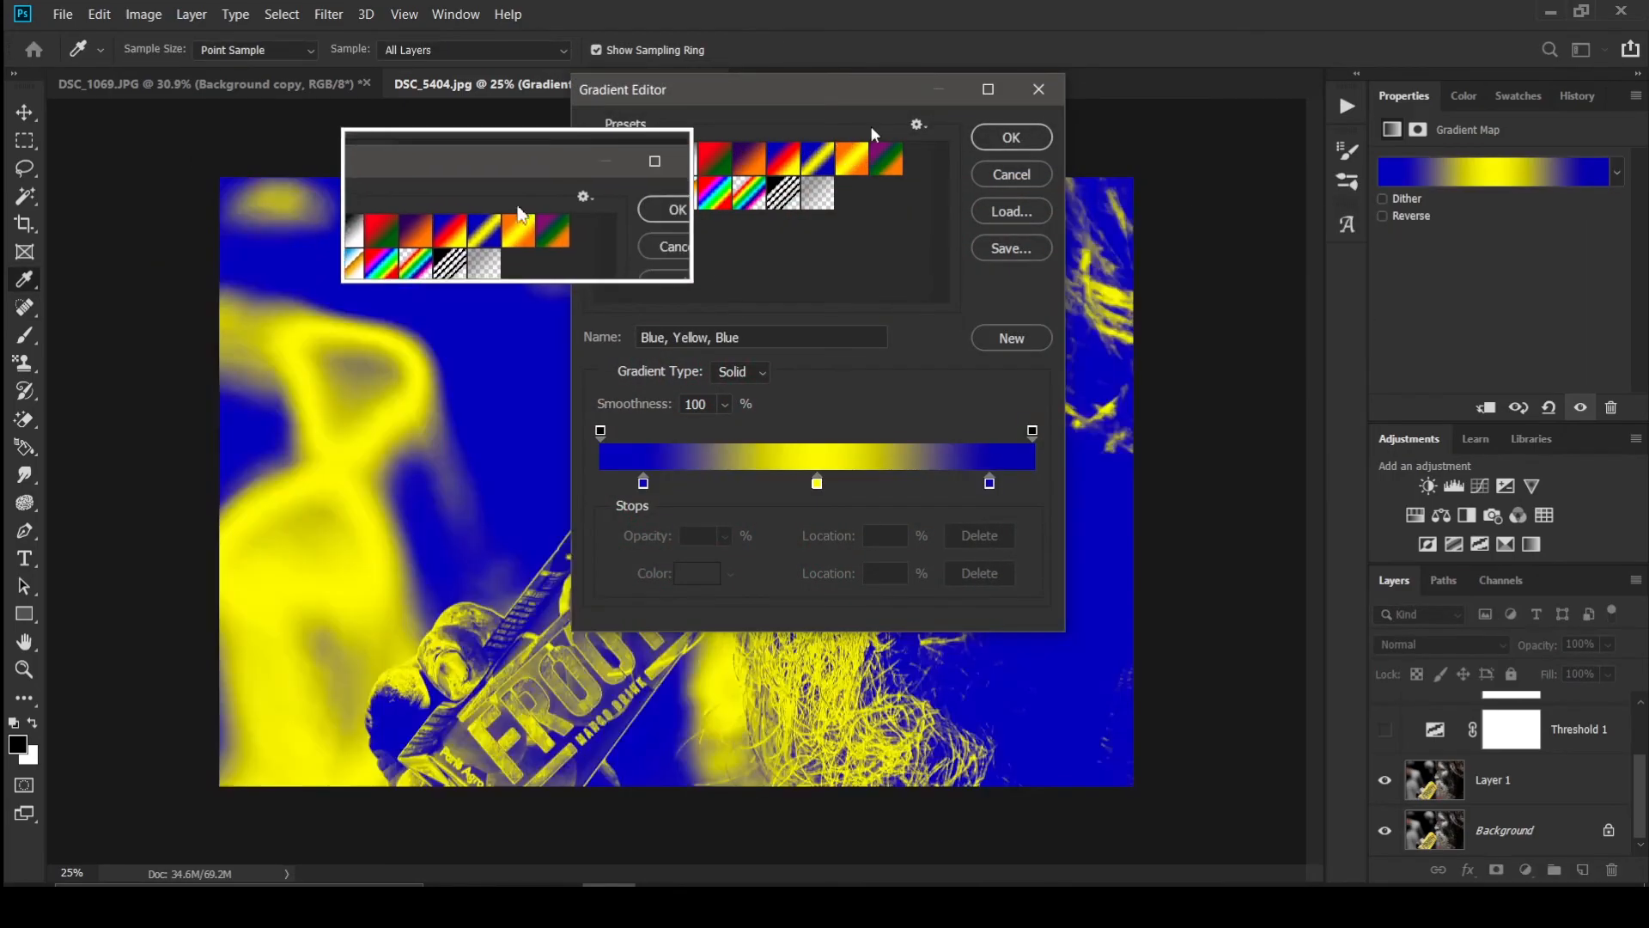
click(1011, 175)
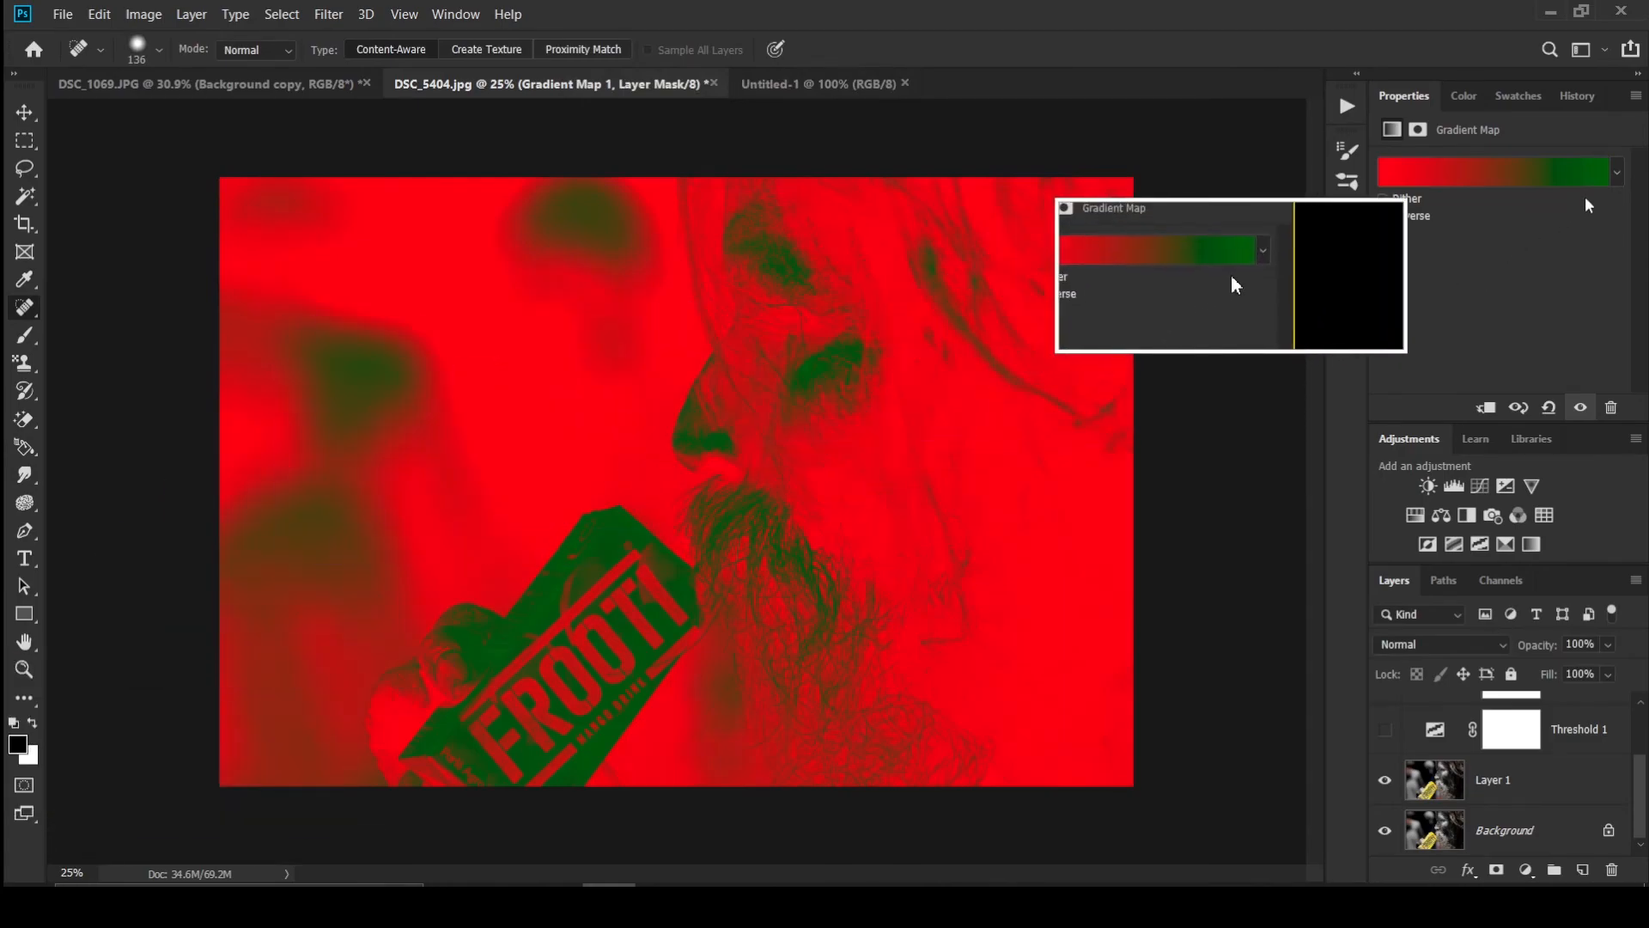
click(1618, 172)
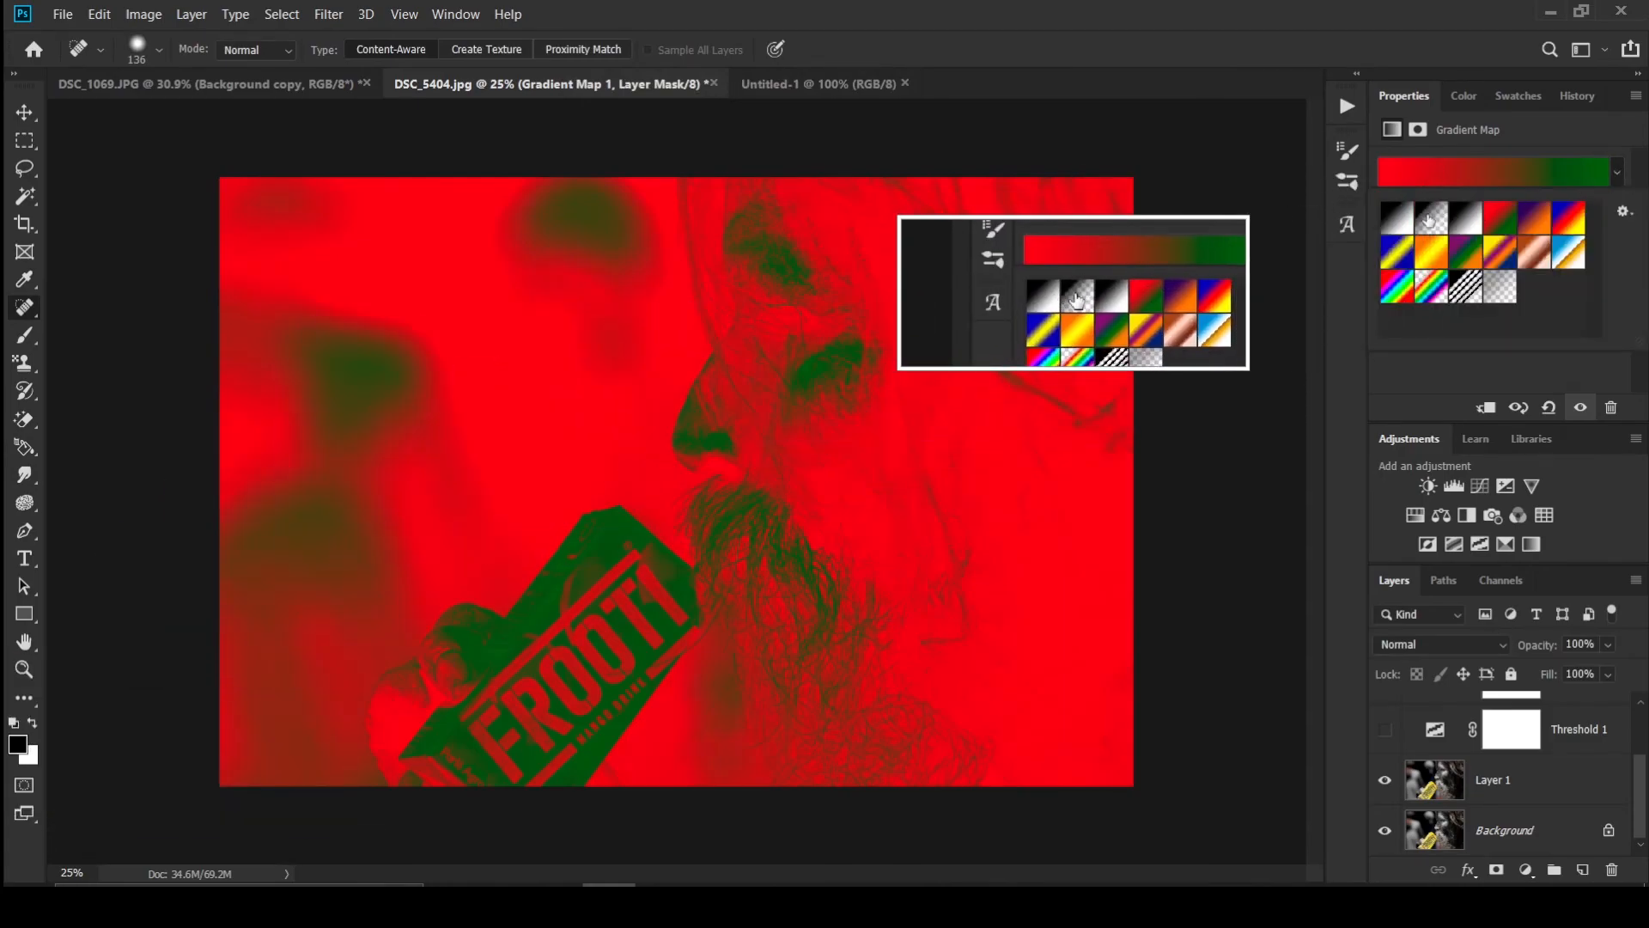
click(1452, 217)
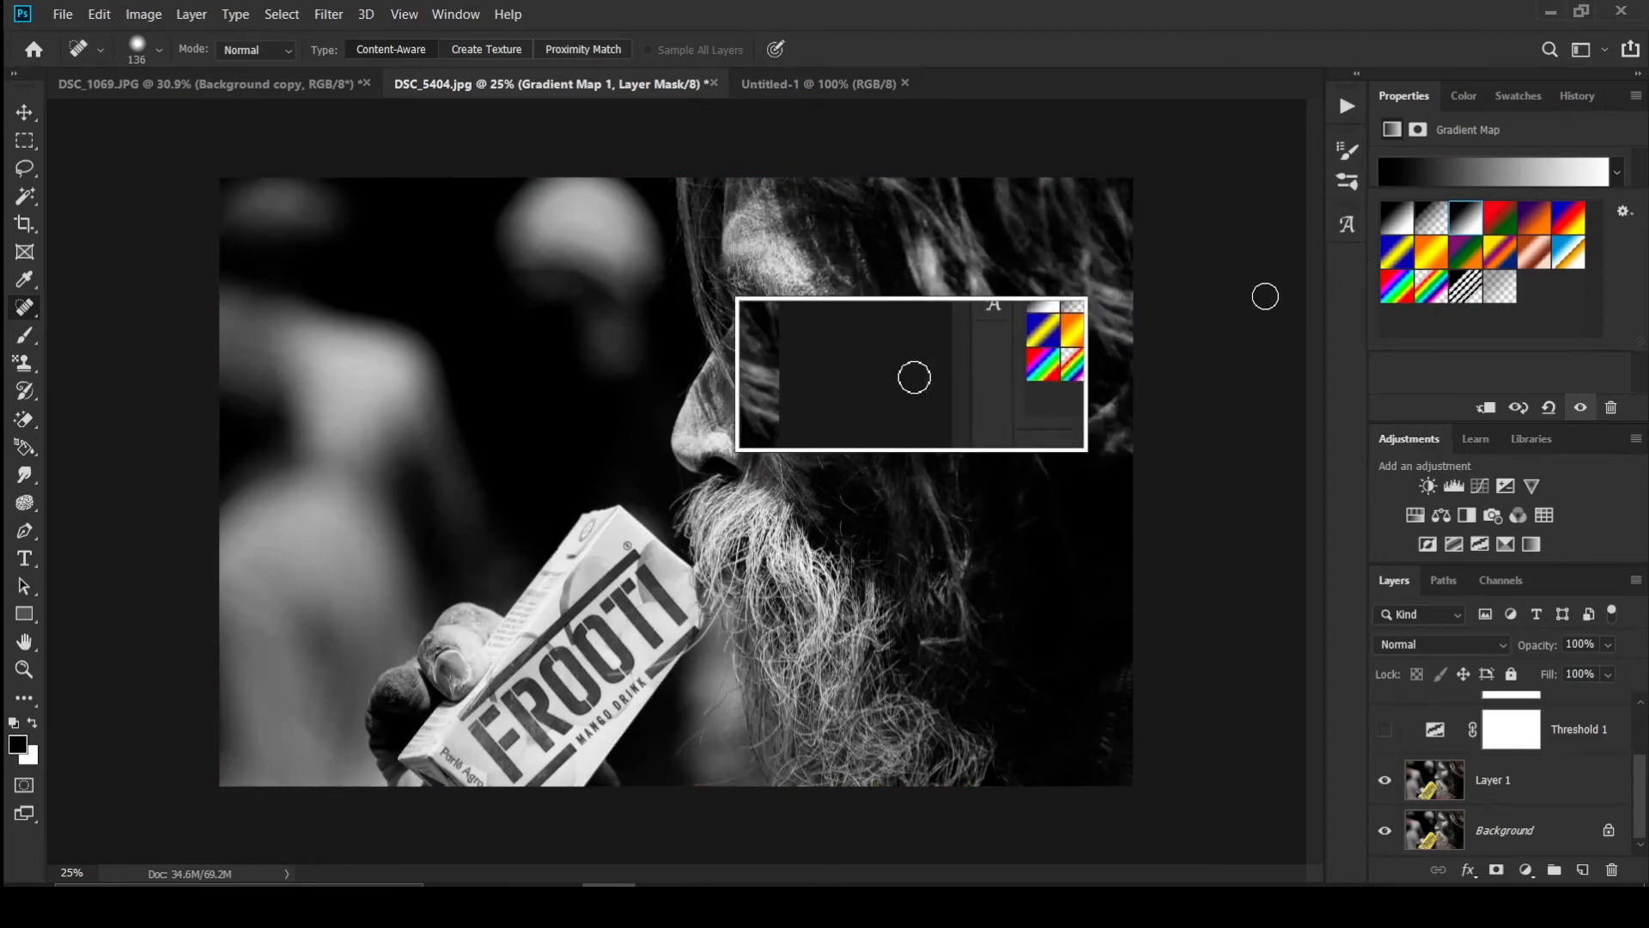
drag(482, 427, 752, 426)
mouse_move(962, 339)
mouse_down()
mouse_move(843, 545)
mouse_move(621, 719)
mouse_move(598, 610)
mouse_move(756, 498)
mouse_move(564, 758)
mouse_move(826, 503)
mouse_move(883, 388)
mouse_up()
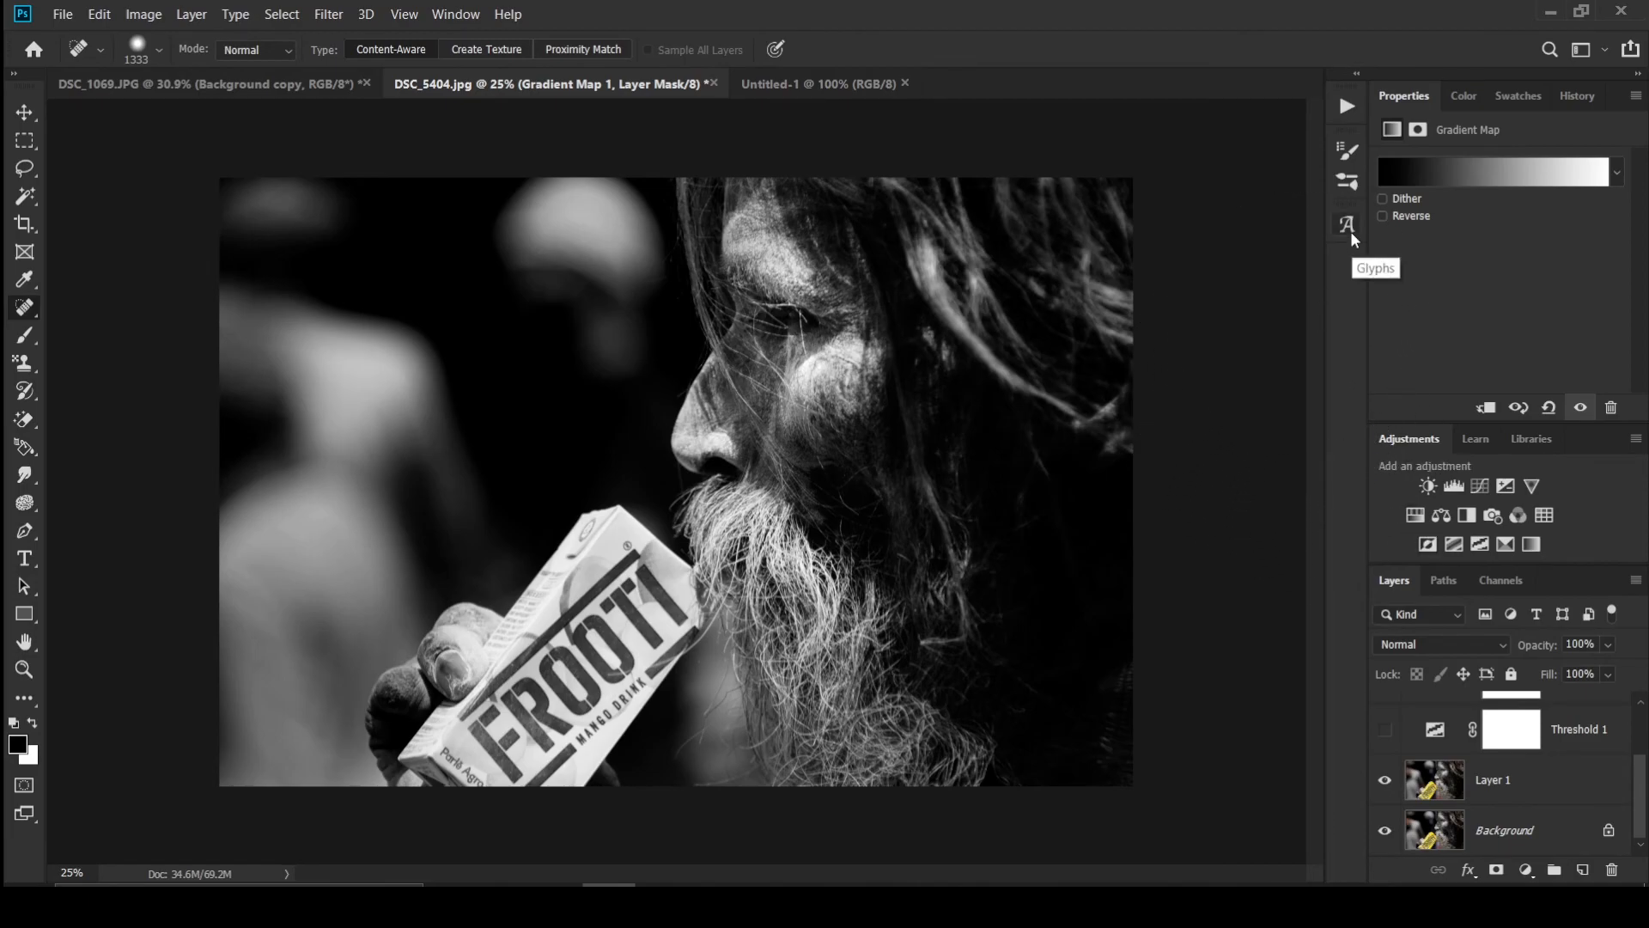
Step: Select the Background layer, open it in the Camera Raw Filter and expand the Basic adjustments
click(329, 19)
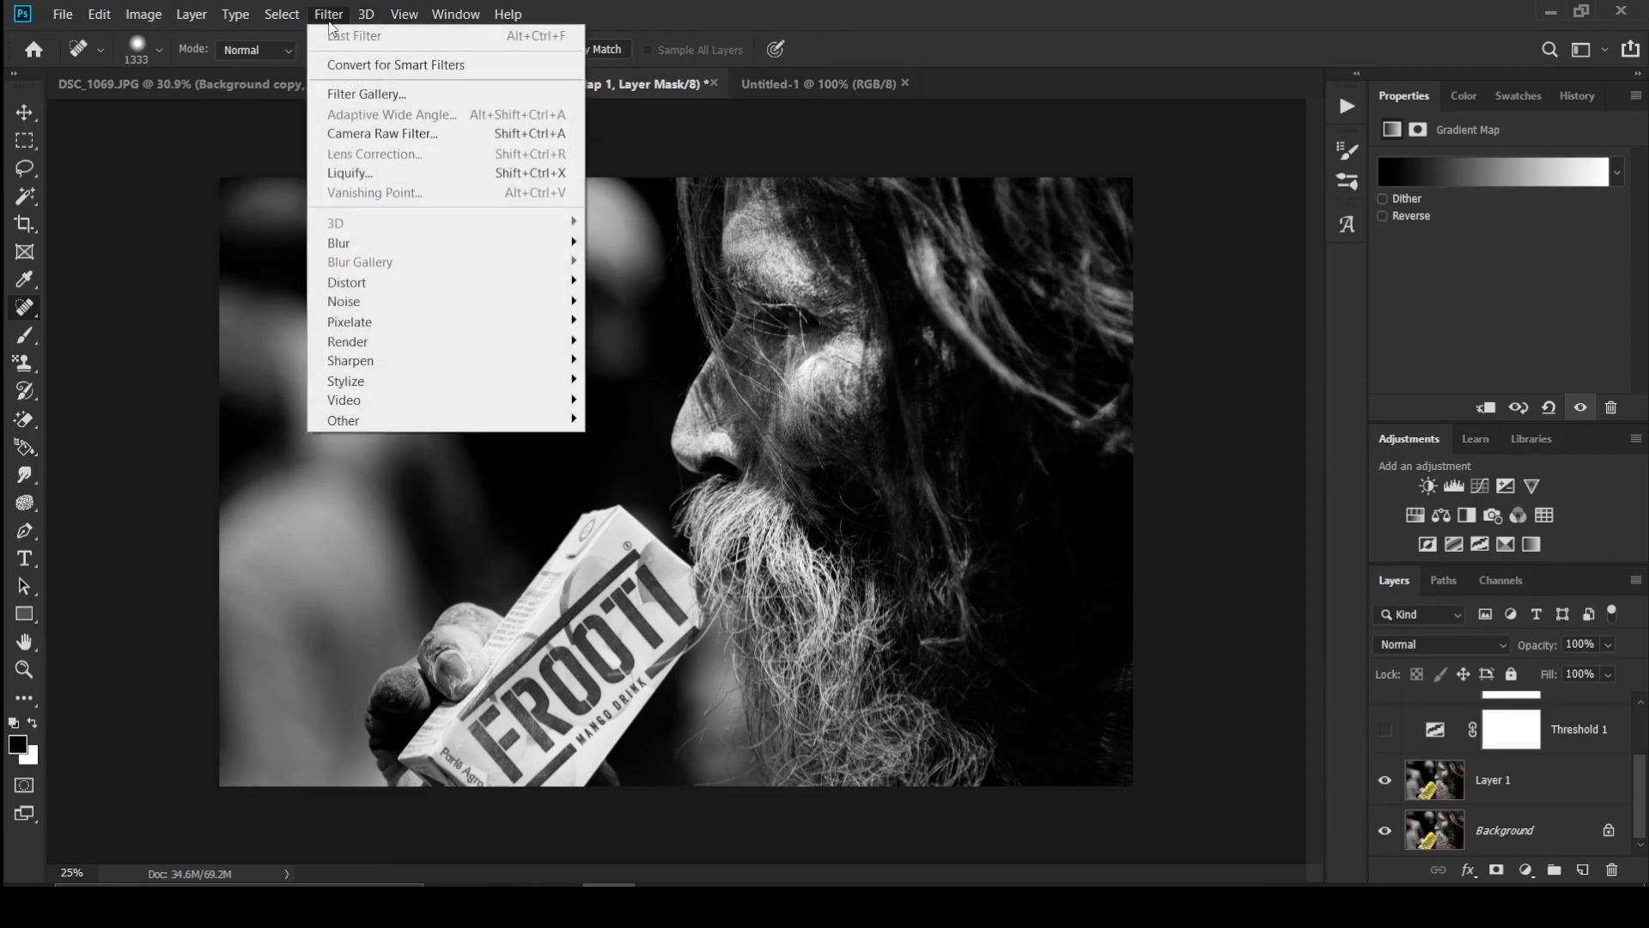
click(1400, 840)
click(329, 14)
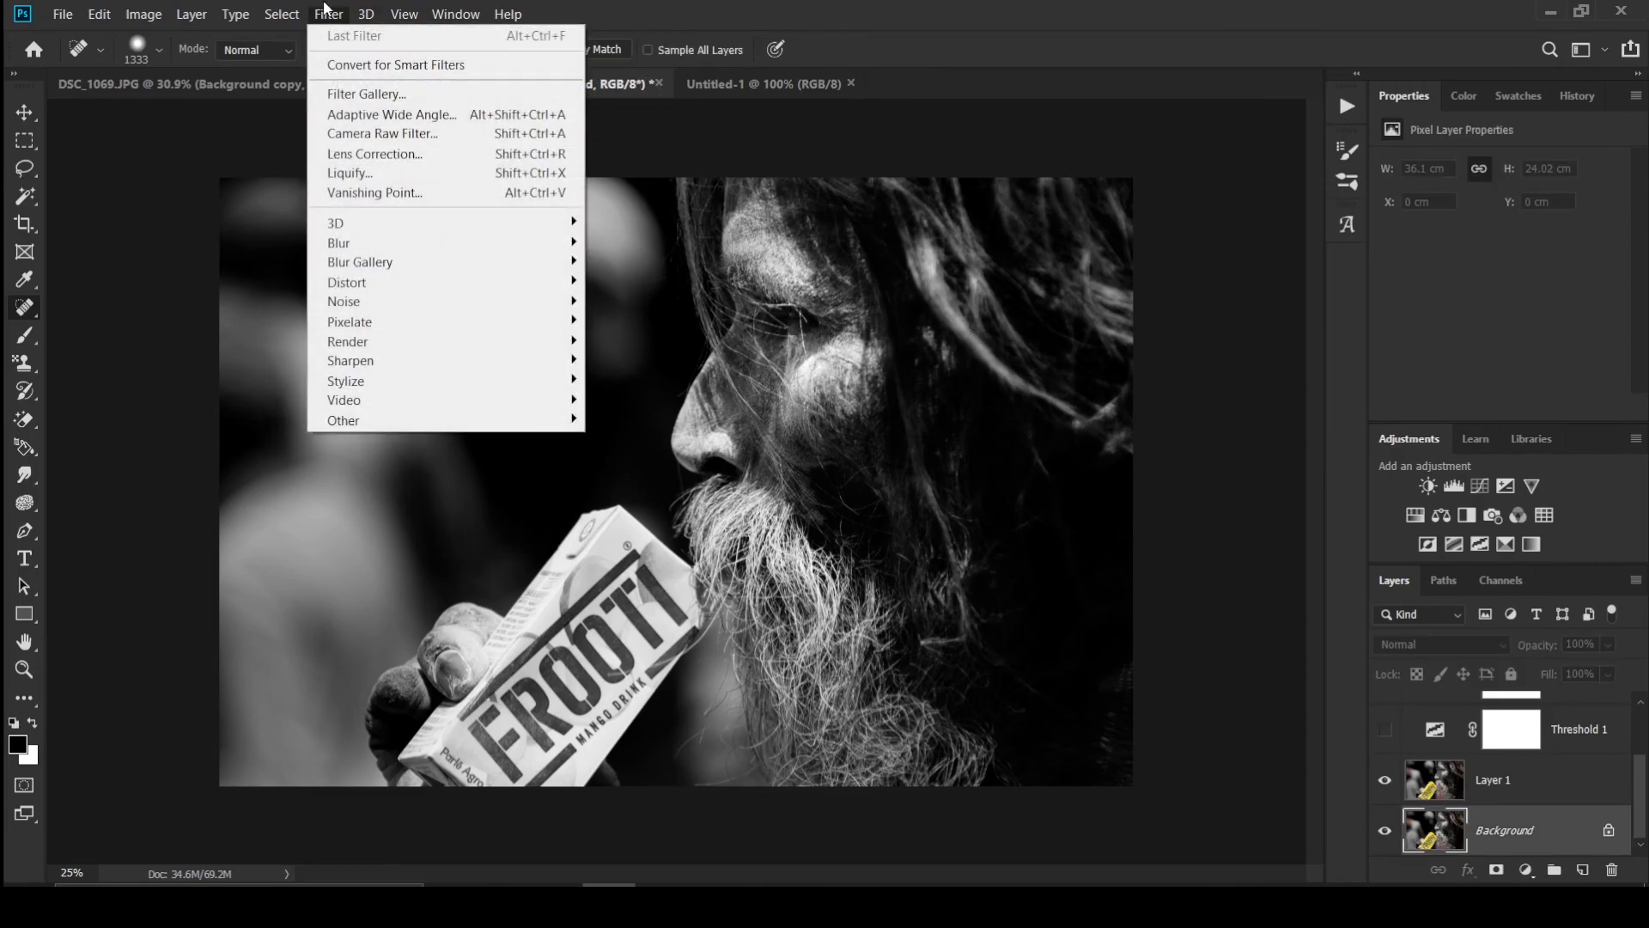
click(371, 134)
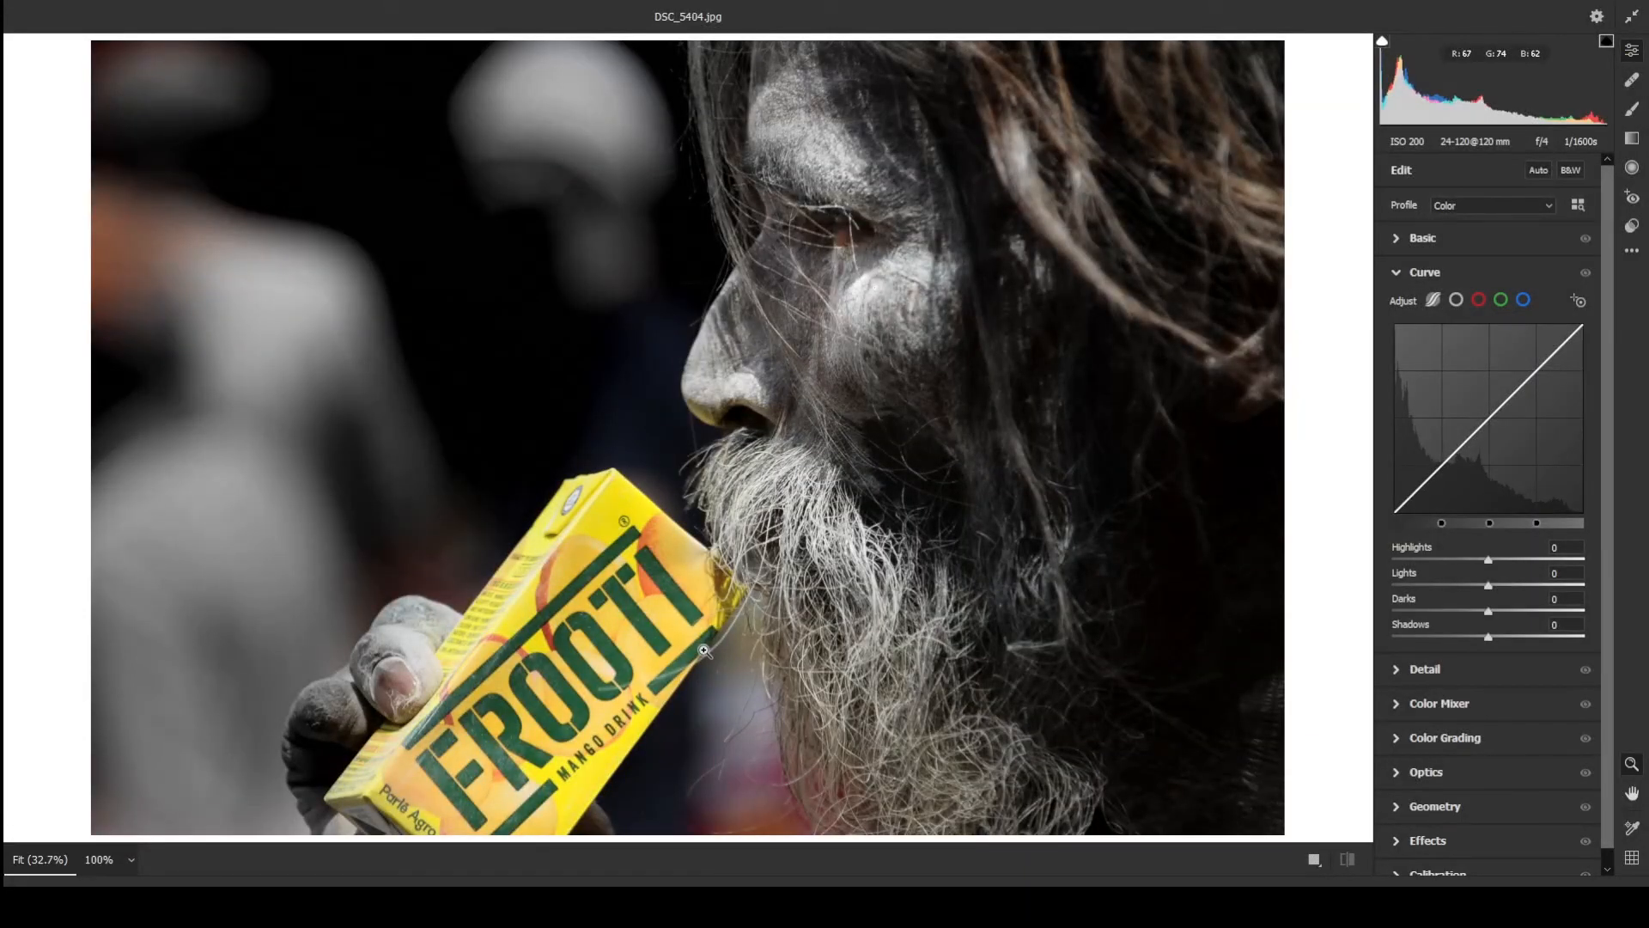
click(1499, 251)
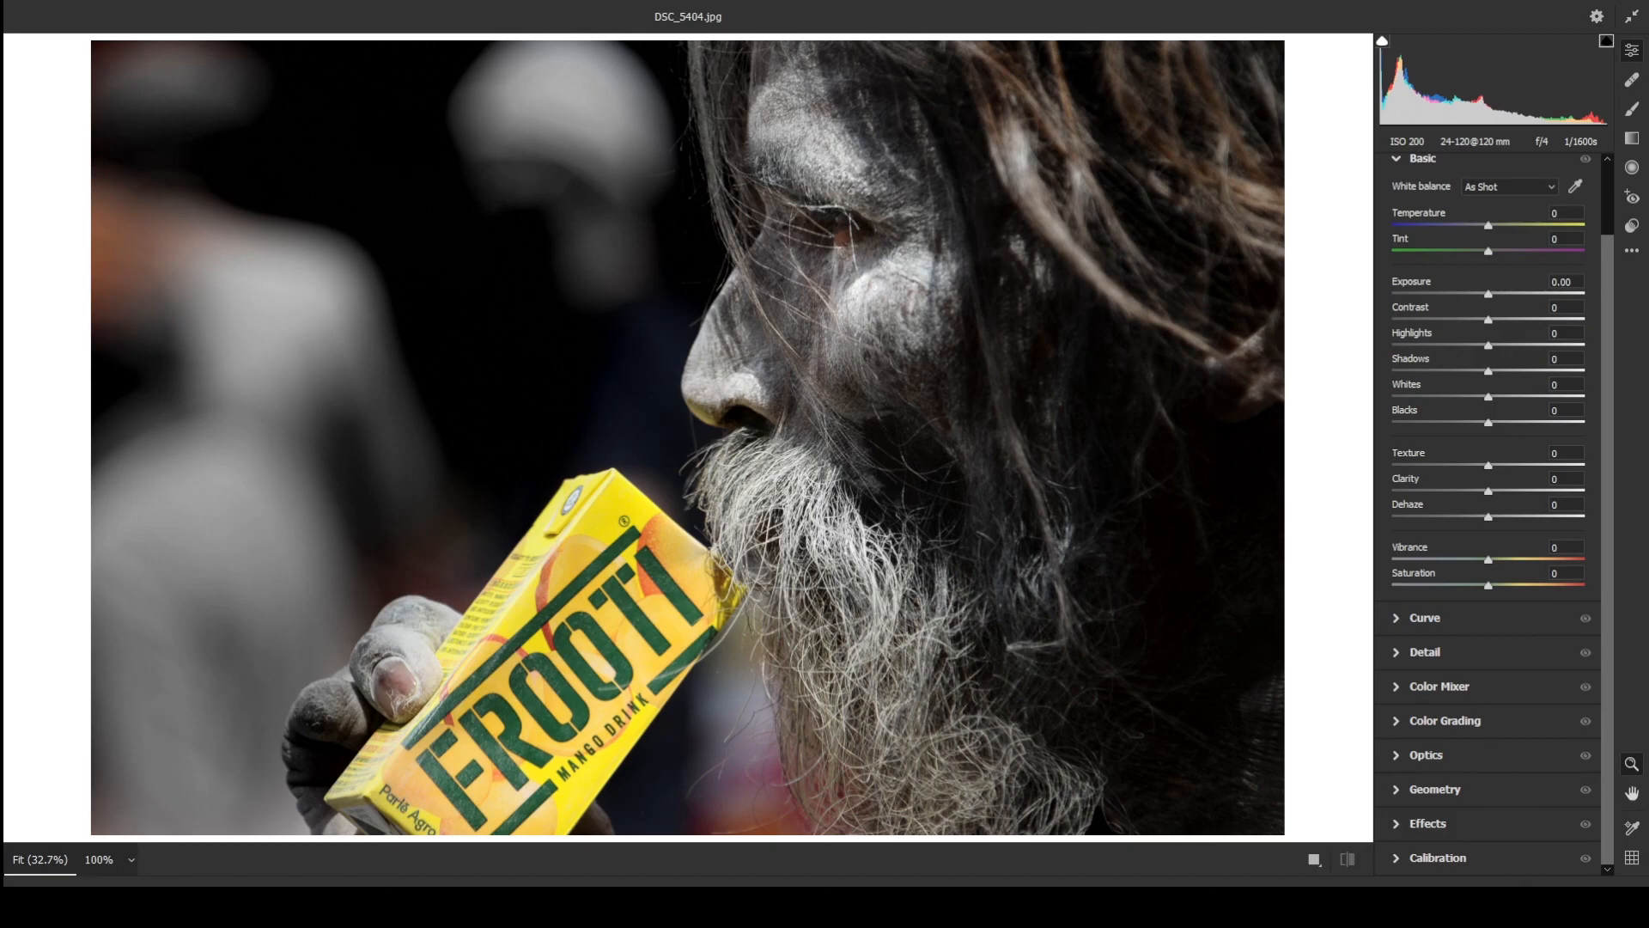